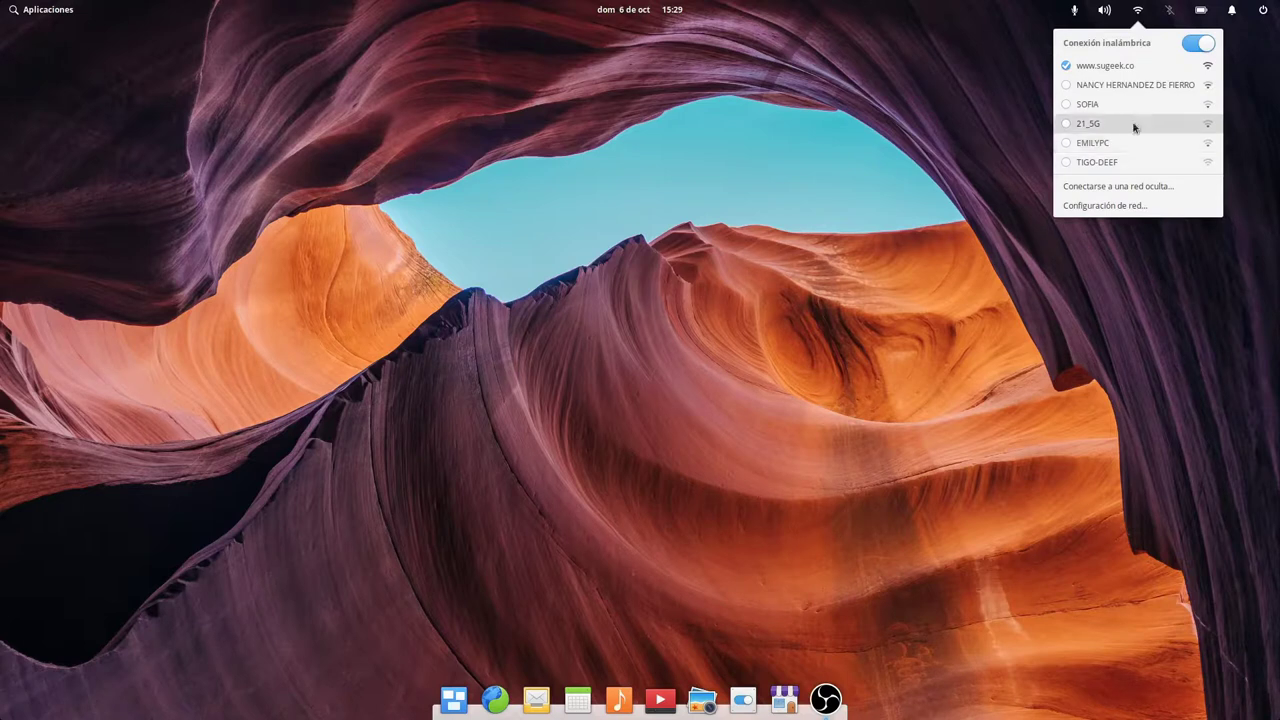
View the near-full volume and microphone sliders in the sound indicator, then close it.
left_click(1104, 10)
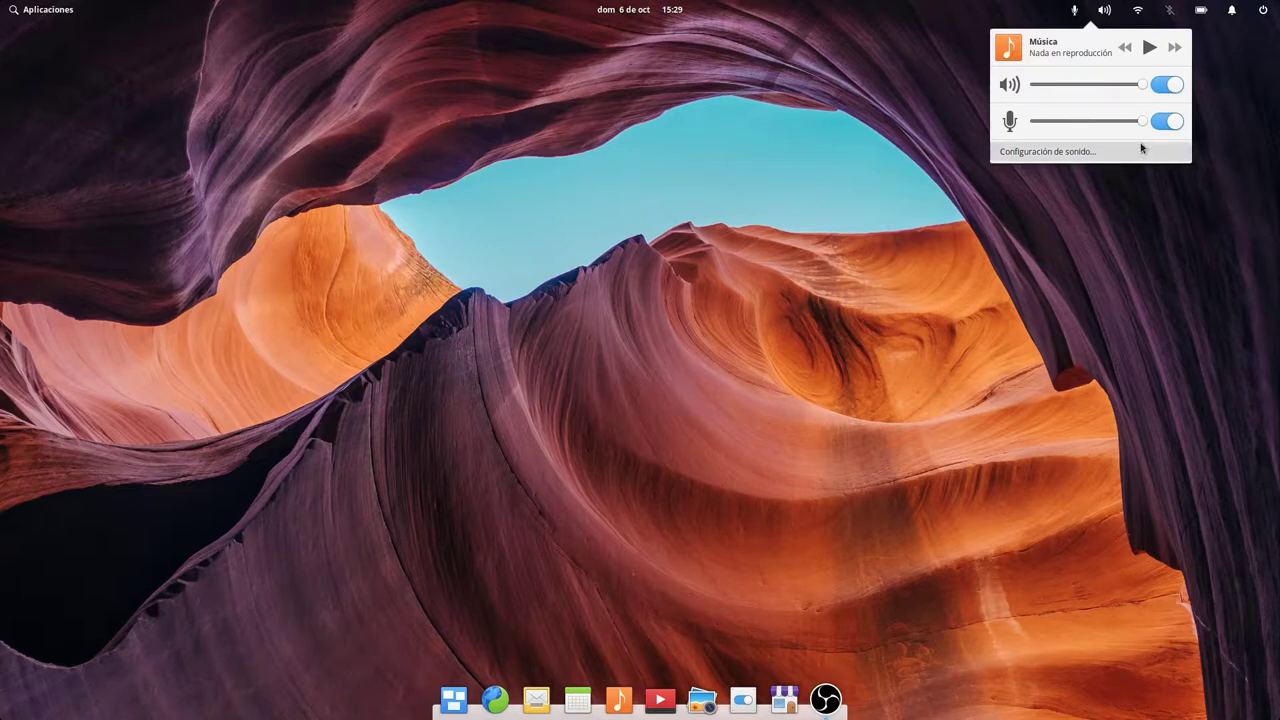
left_click(717, 188)
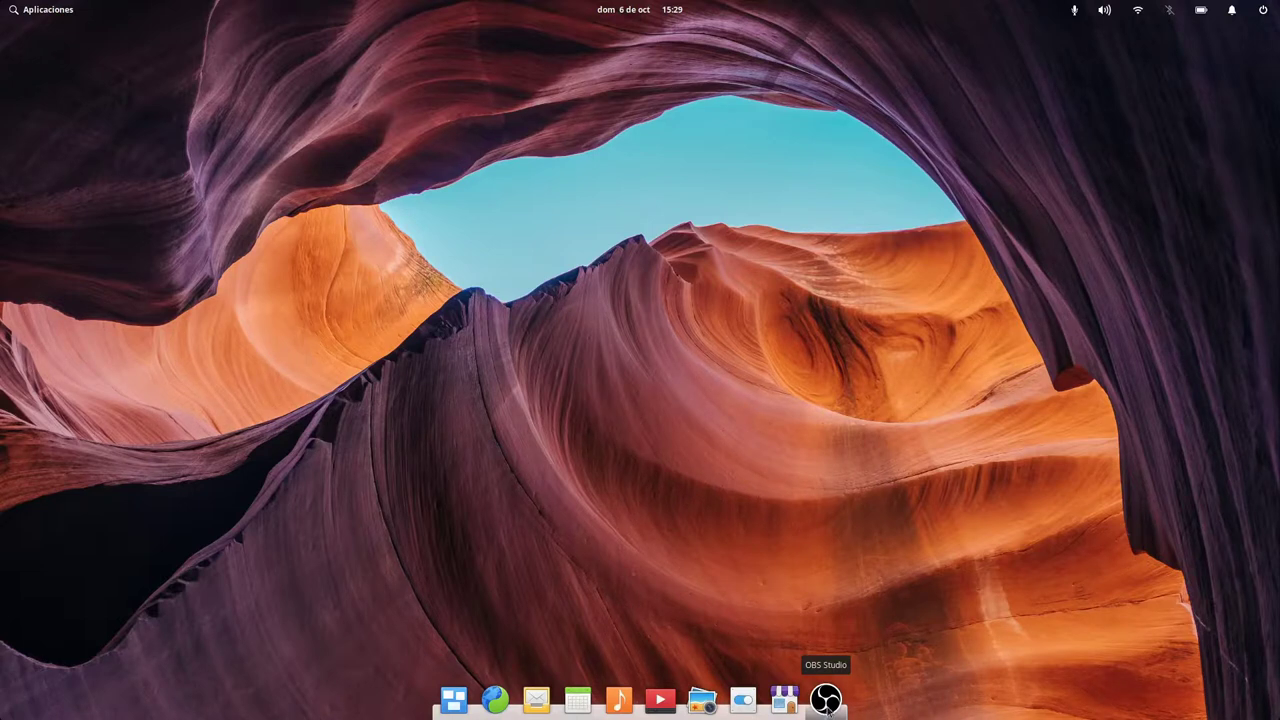
Remove Multitasking View, Epiphany, Mail, Calendar, Music, Videos and Photos from the dock.
left_click_drag(454, 699, 444, 500)
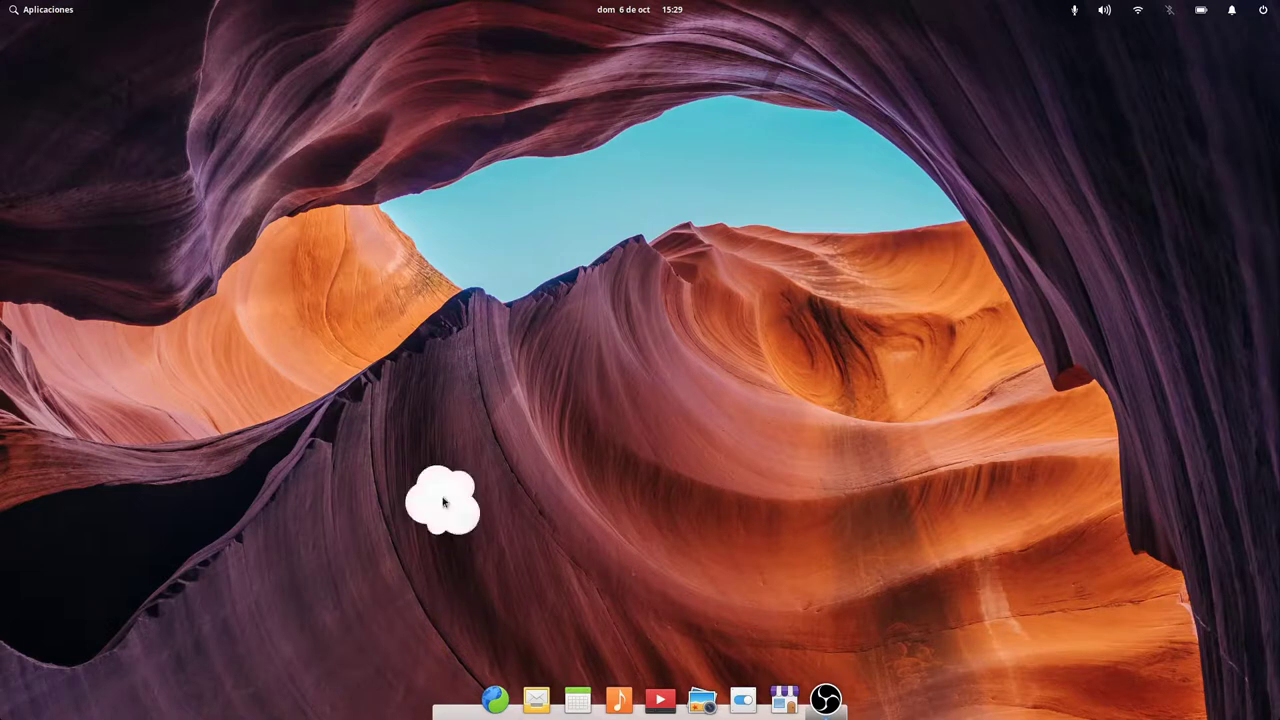
left_click_drag(474, 699, 540, 490)
left_click_drag(512, 700, 543, 512)
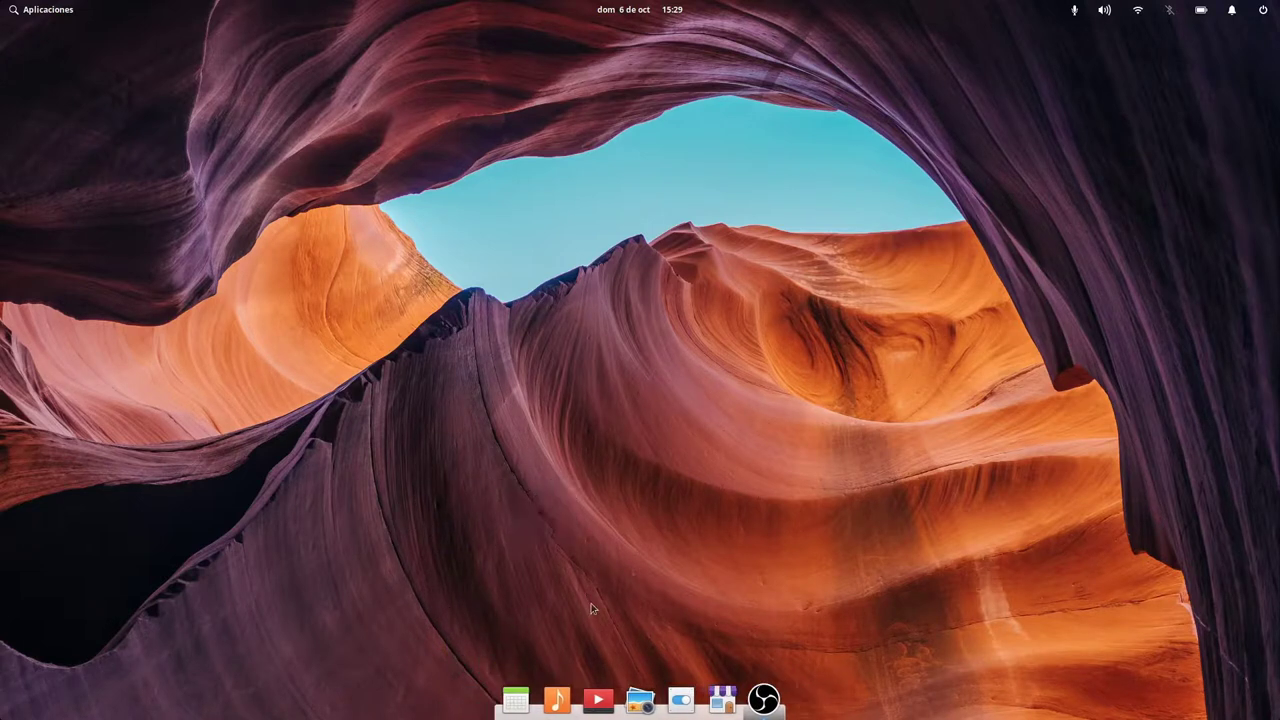
left_click_drag(520, 695, 543, 580)
left_click_drag(531, 694, 556, 620)
left_click_drag(577, 700, 600, 640)
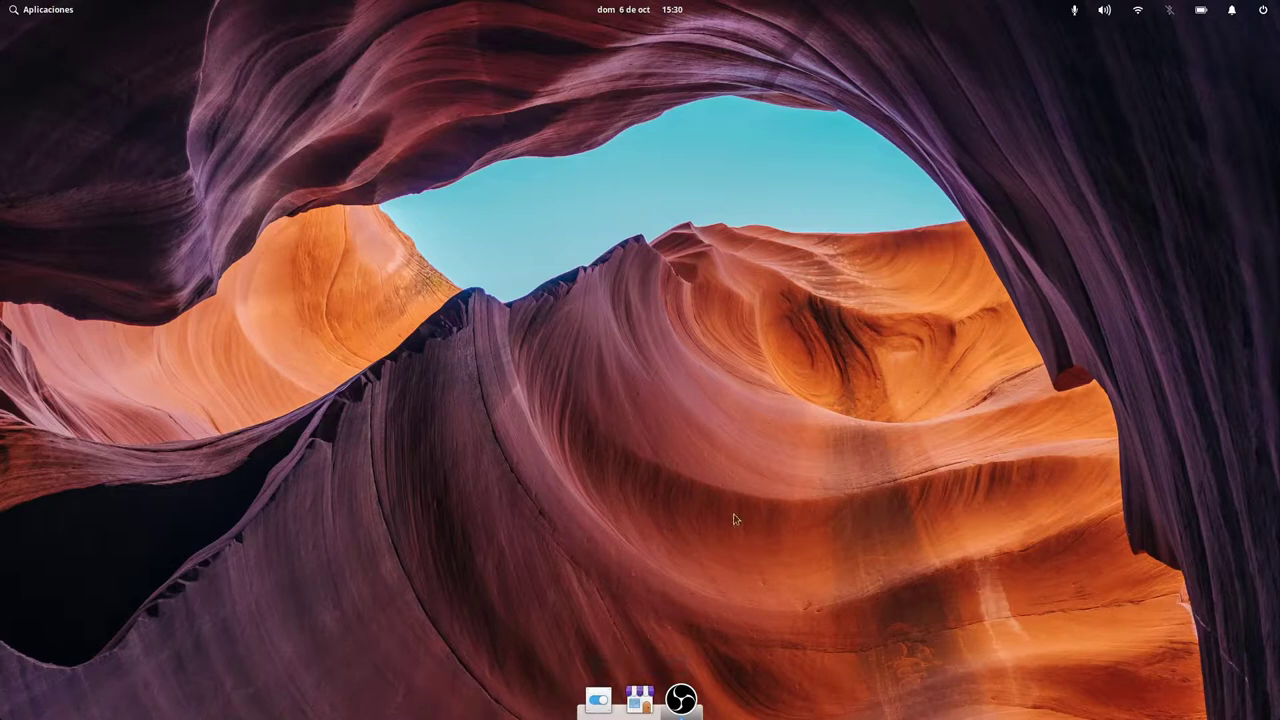
left_click(44, 12)
Open System Settings and pin Captura de pantalla from Accesorios to the dock.
left_click(662, 331)
left_click(598, 699)
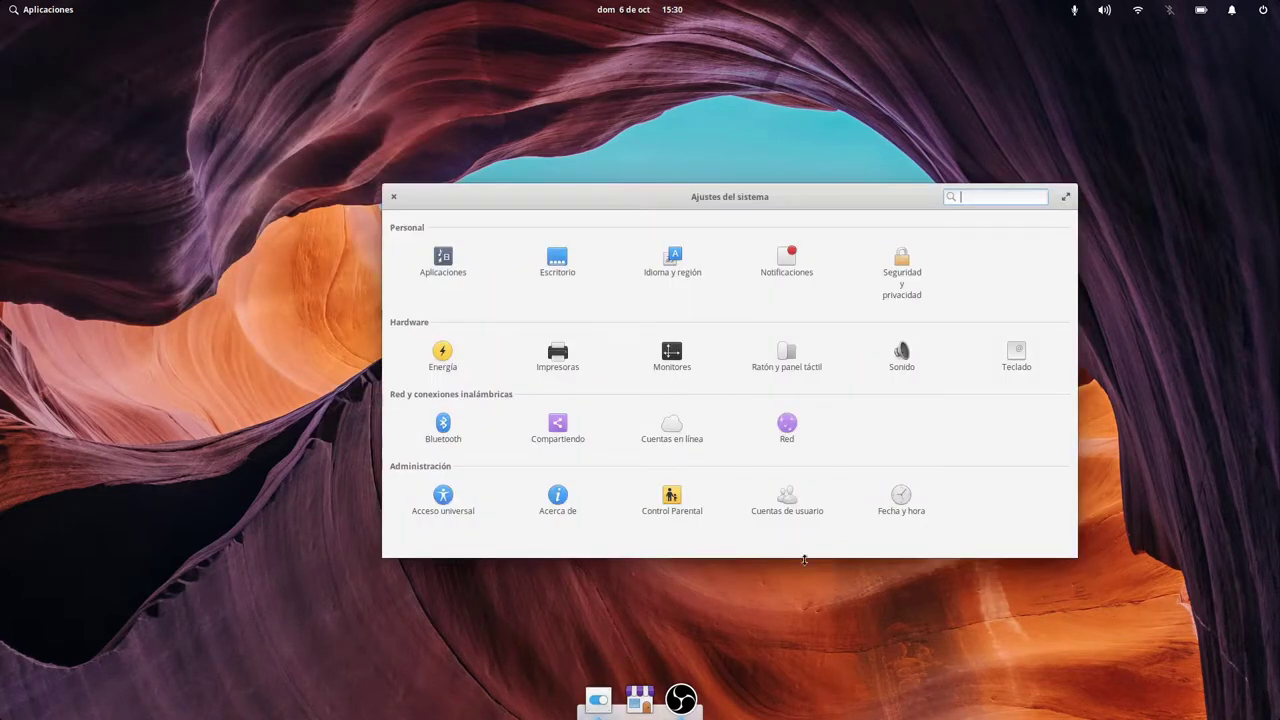
left_click(67, 12)
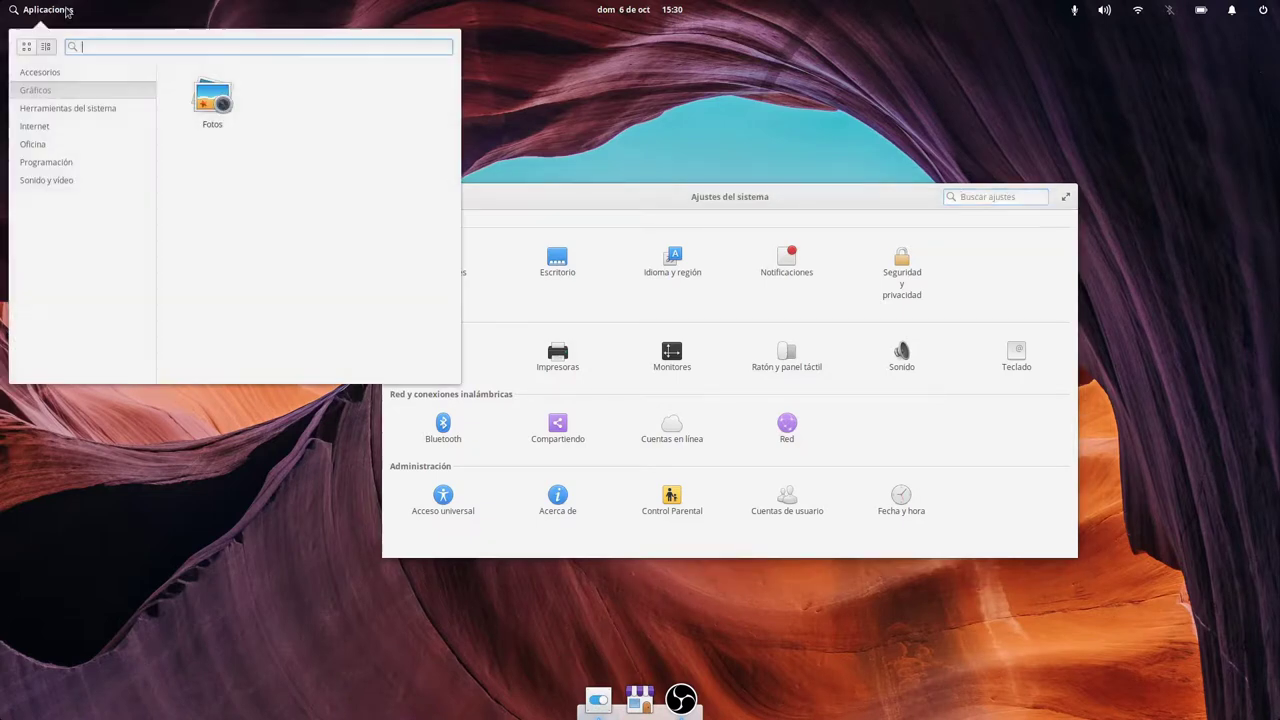
left_click(70, 76)
left_click_drag(296, 104, 657, 705)
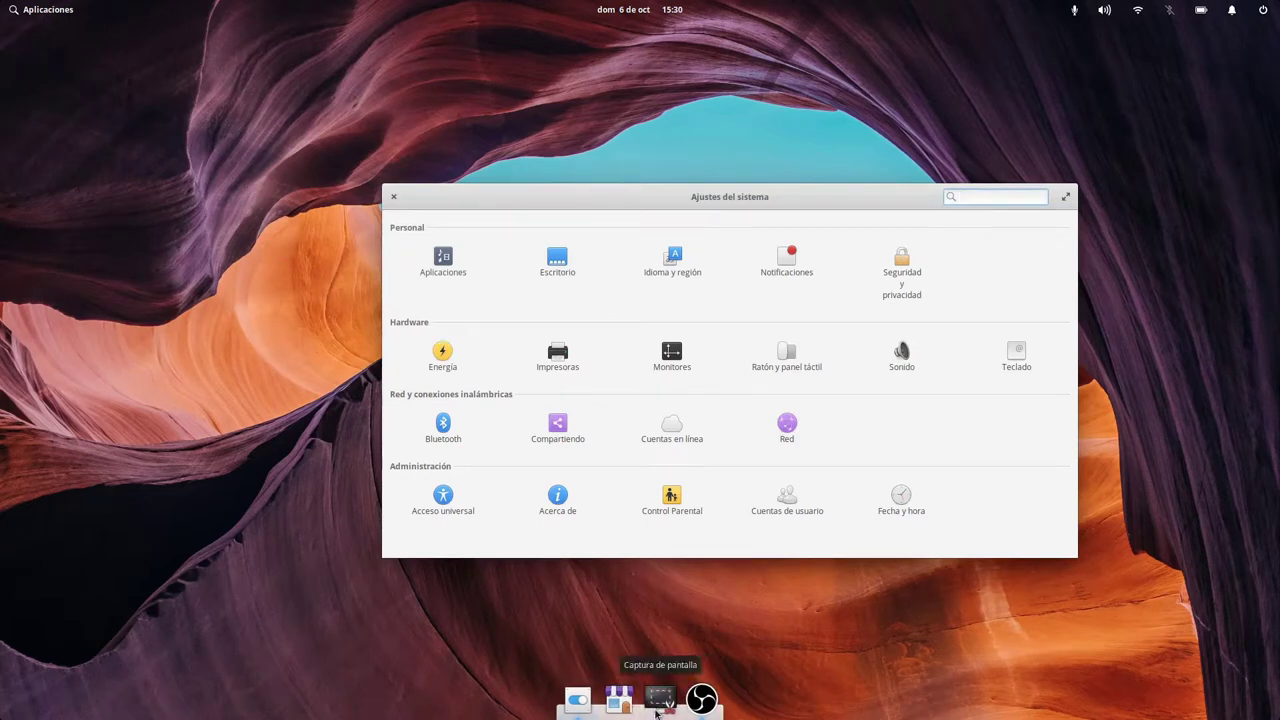
Use Screenshot's Captura de un área seleccionada to capture the System Settings window.
right_click(619, 700)
right_click(668, 703)
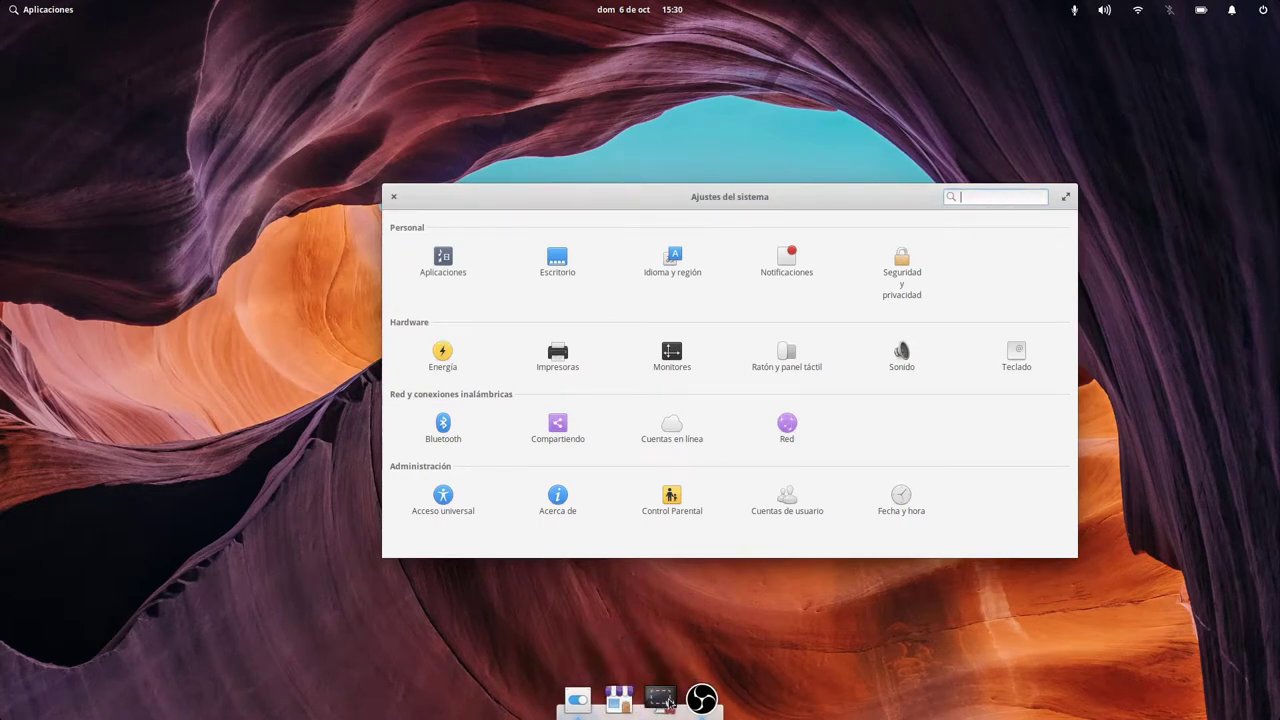
right_click(668, 703)
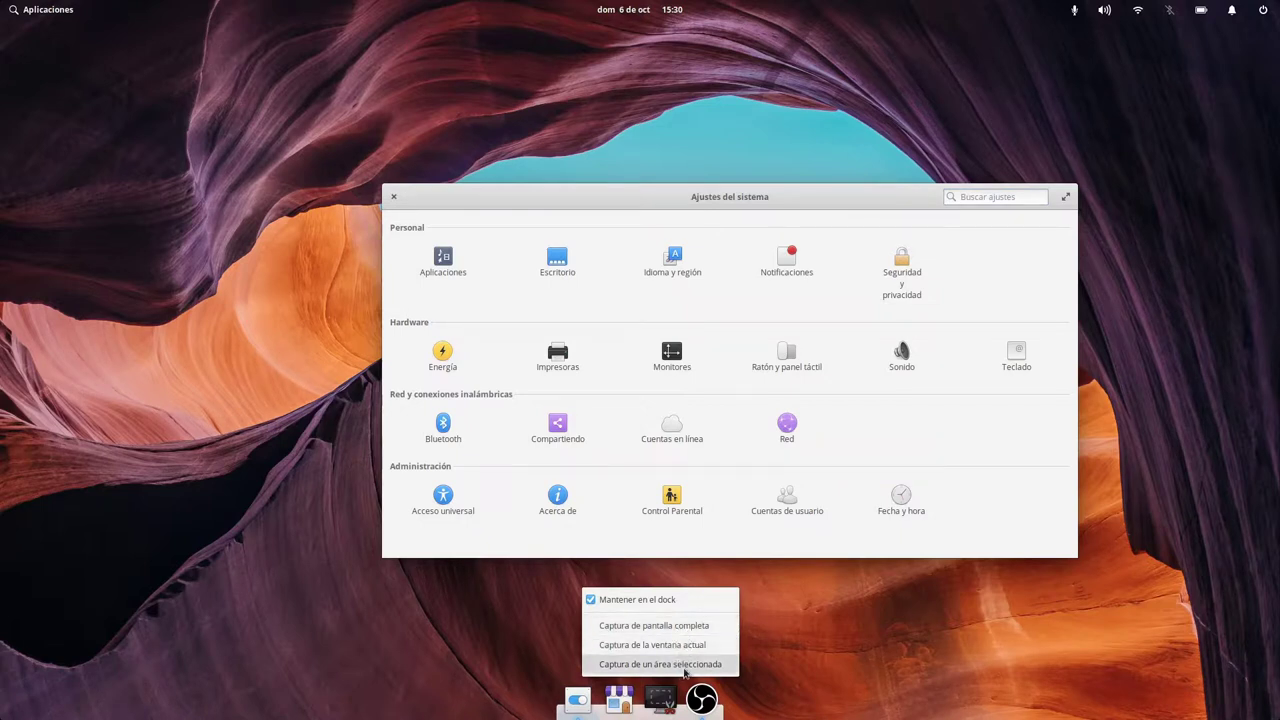
left_click(685, 665)
left_click_drag(366, 168, 1106, 589)
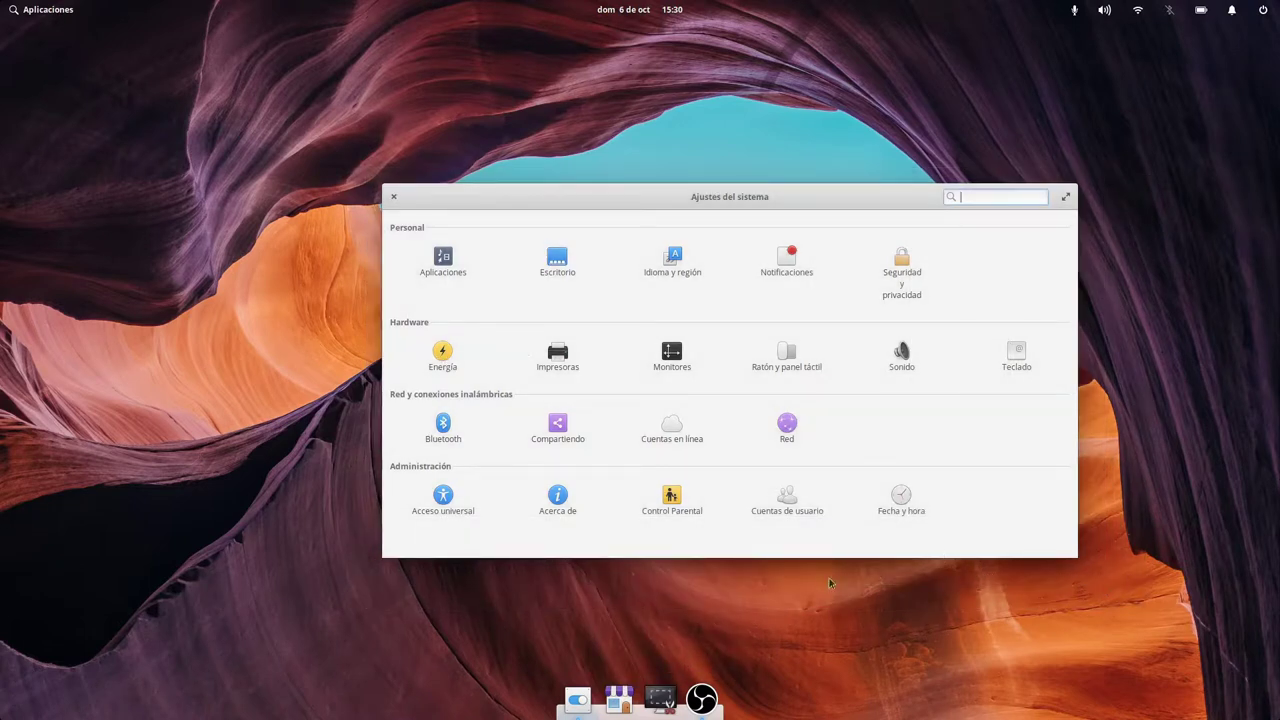
Recapture the area around the settings window, then launch Files (Archivos).
right_click(677, 694)
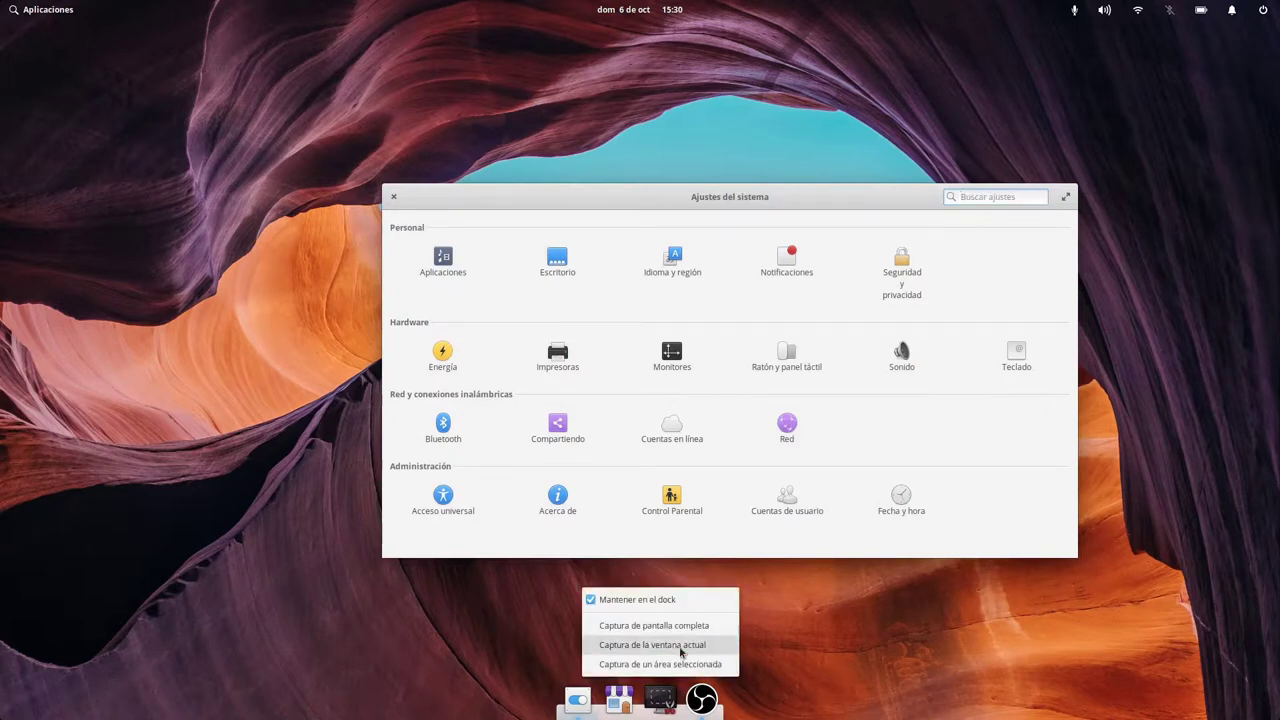
left_click(686, 663)
left_click_drag(370, 172, 1100, 564)
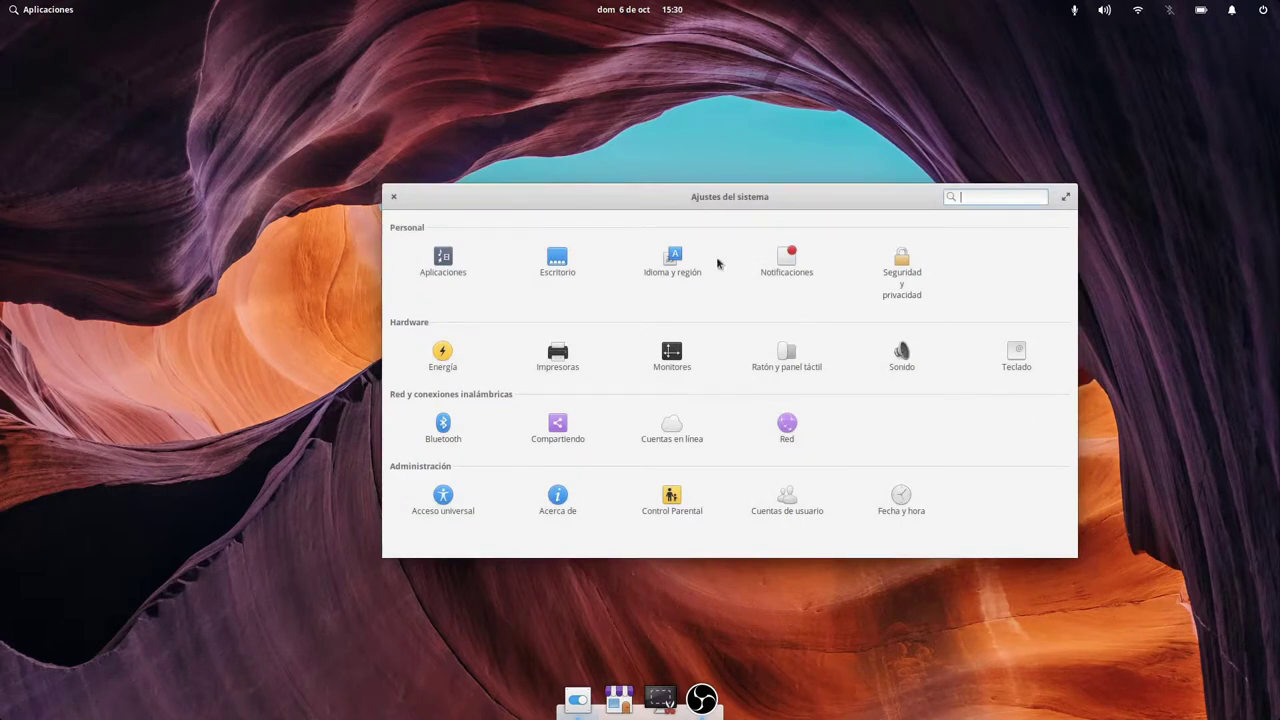
left_click(62, 12)
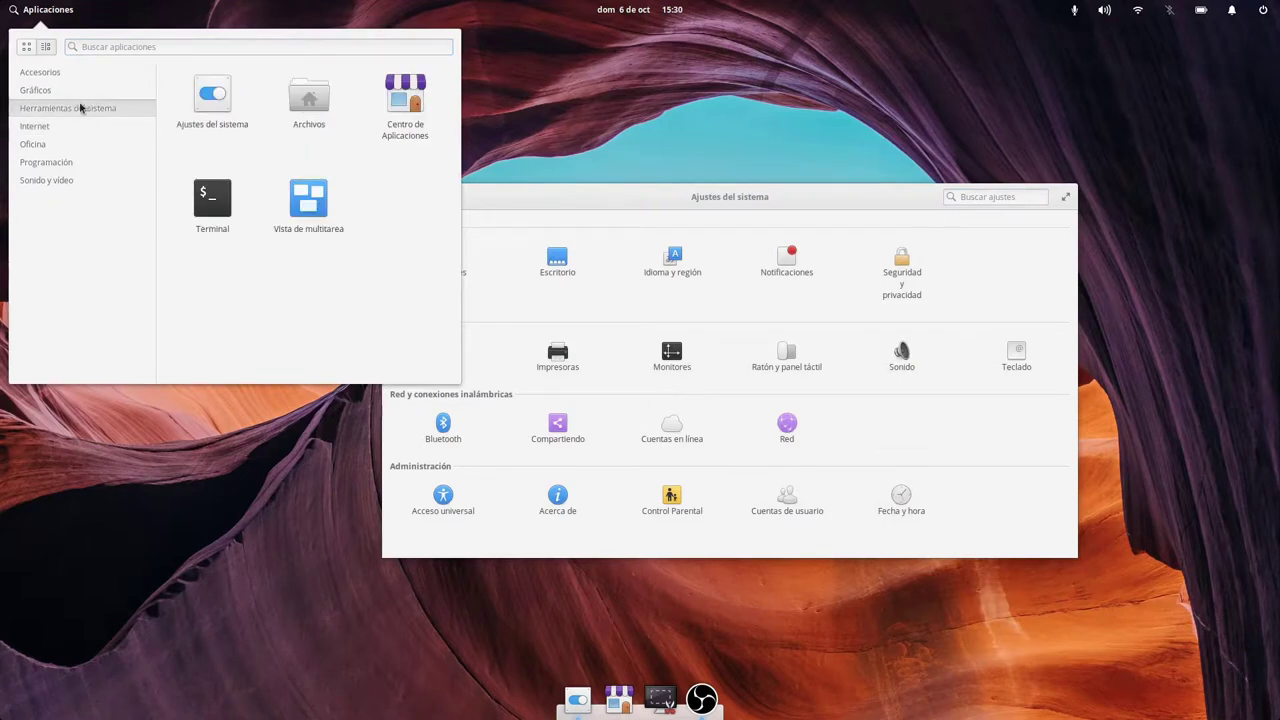
left_click(303, 110)
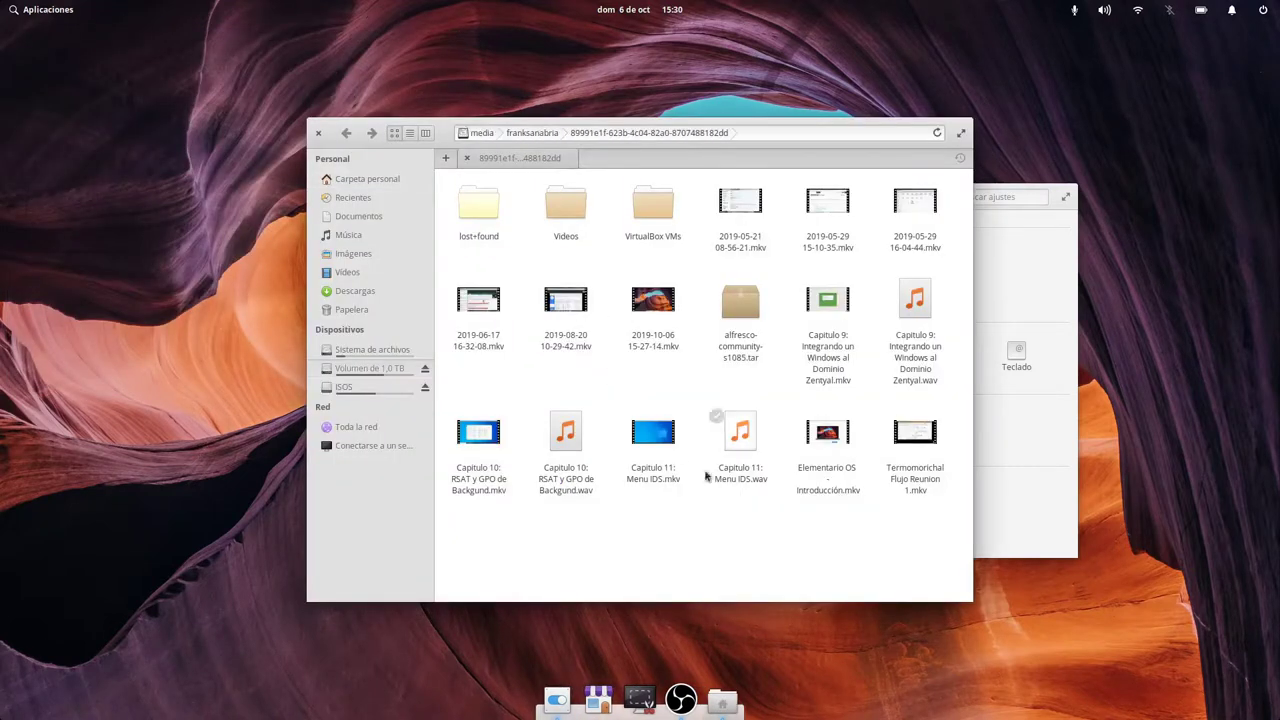
Move Files to the front of the dock and open the screenshot PNG in Imágenes › Captura de pantalla.
left_click_drag(722, 698, 548, 697)
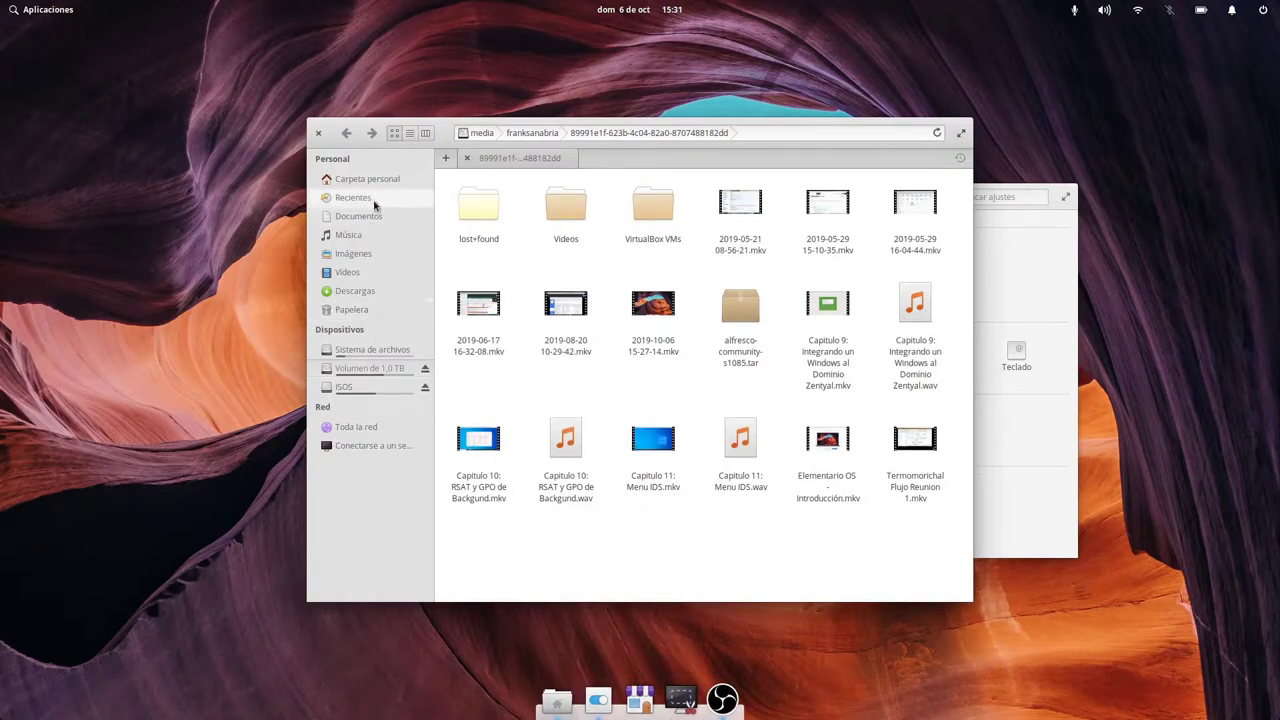
left_click(358, 256)
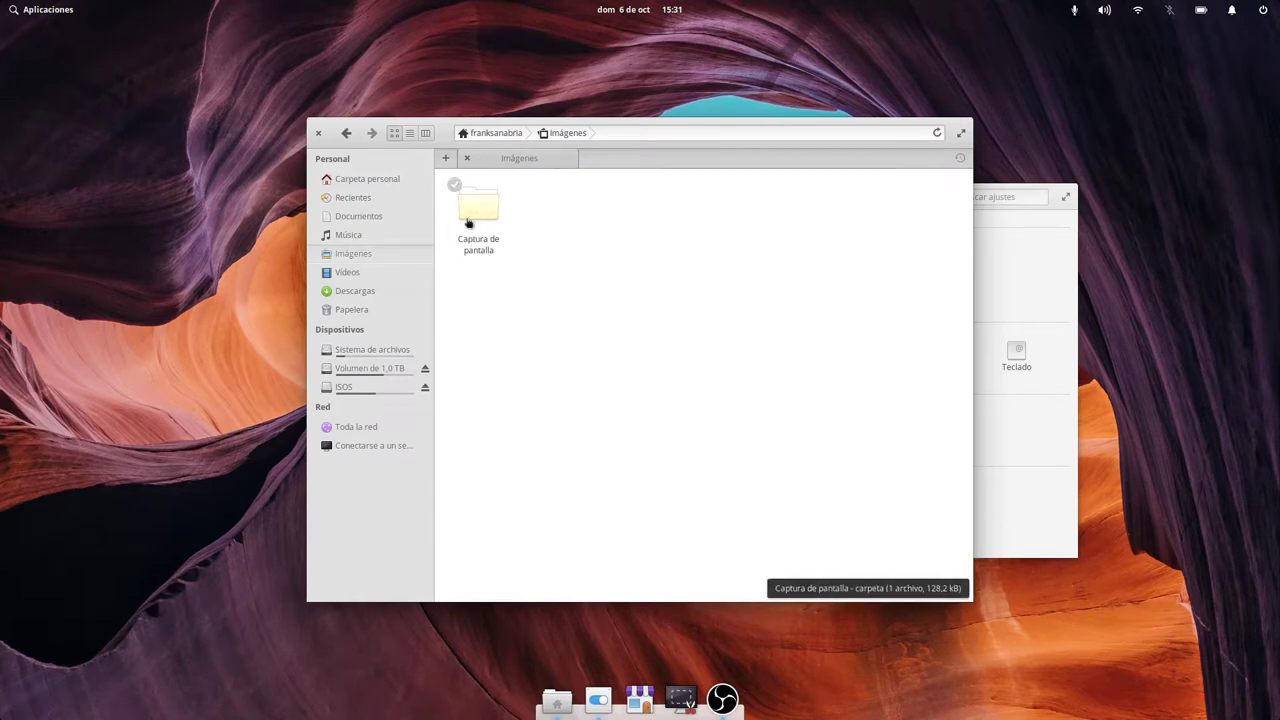
left_click(466, 218)
left_click(507, 227)
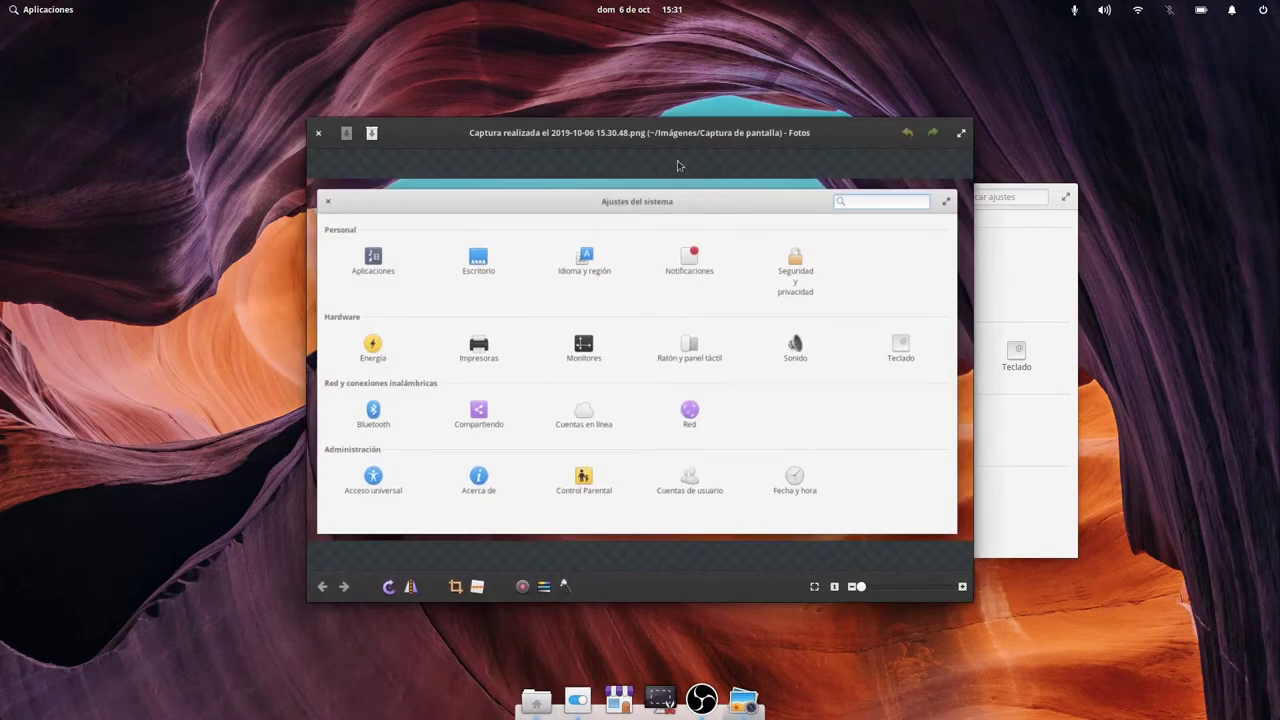
Toggle the Fotos viewer between maximized and windowed, then close Fotos and Files.
double_click(680, 131)
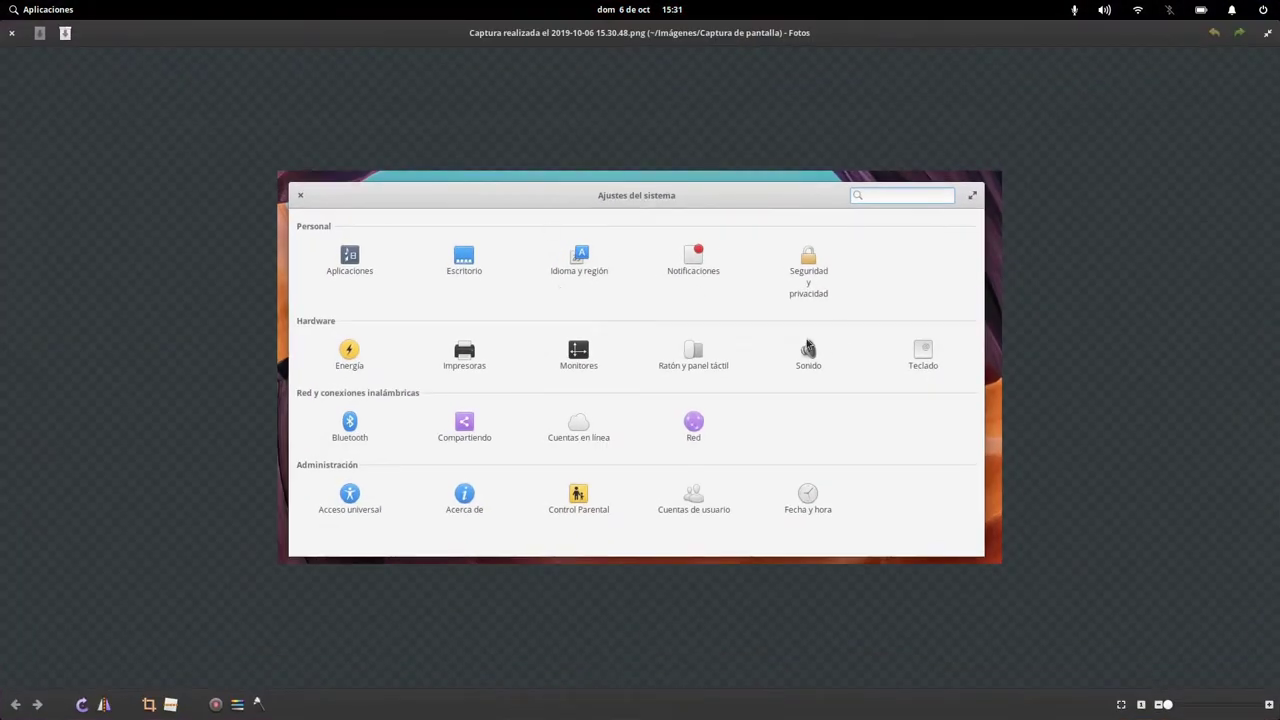
left_click_drag(620, 35, 603, 118)
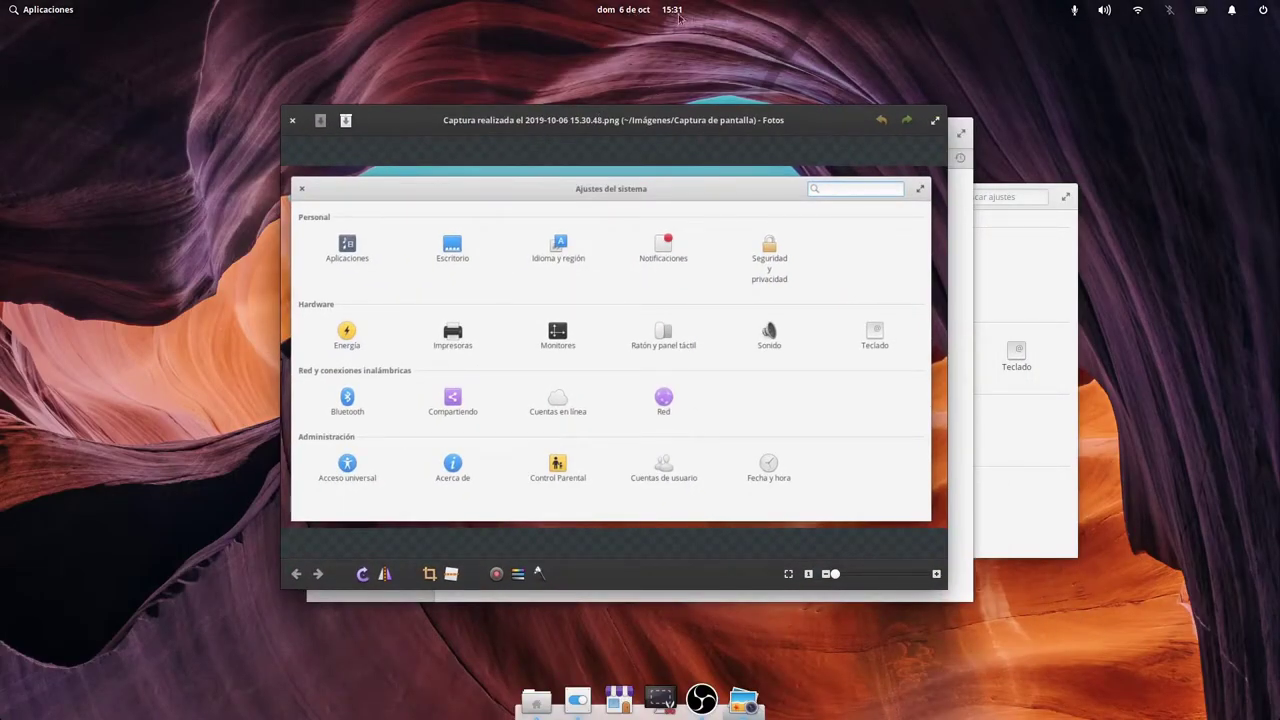
double_click(632, 114)
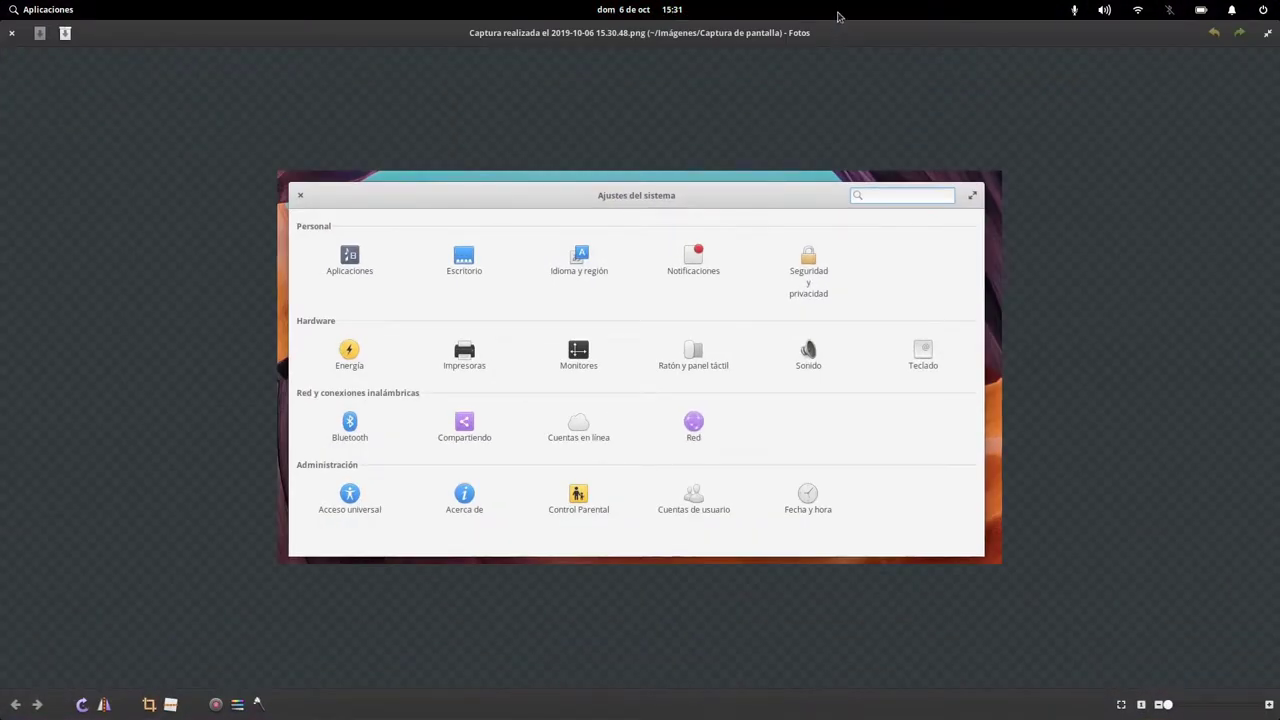
double_click(539, 26)
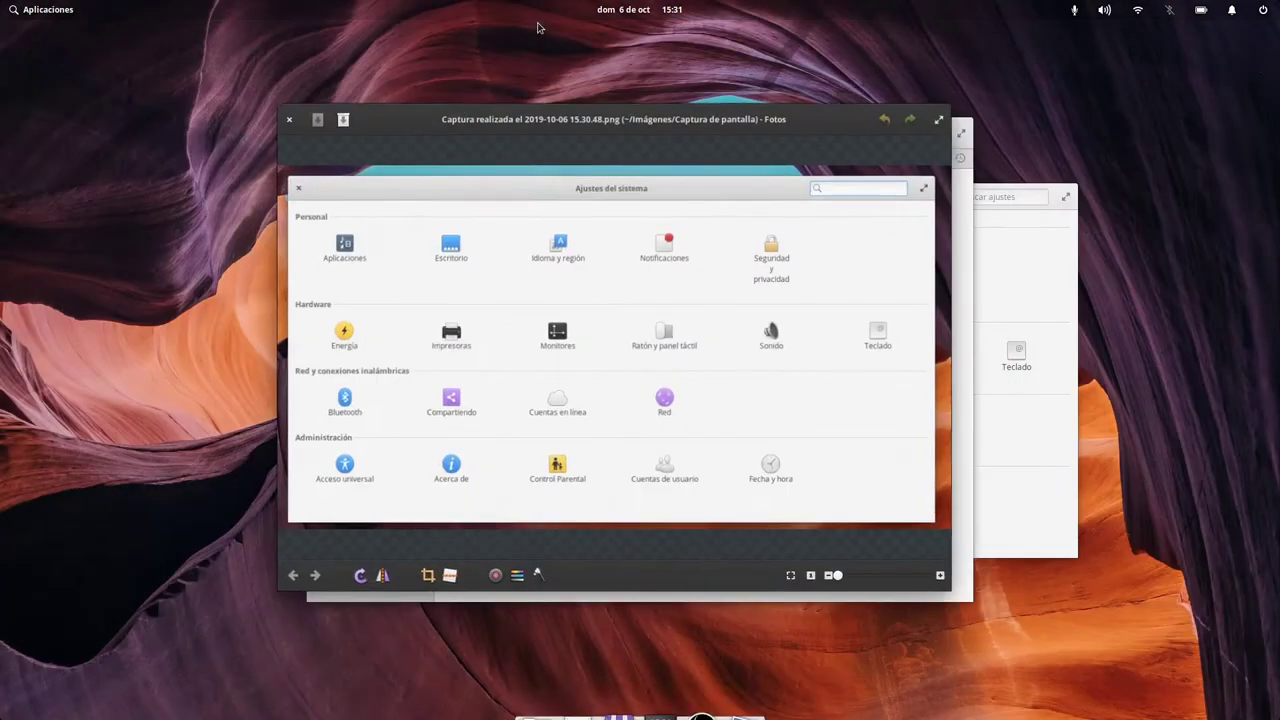
left_click(295, 120)
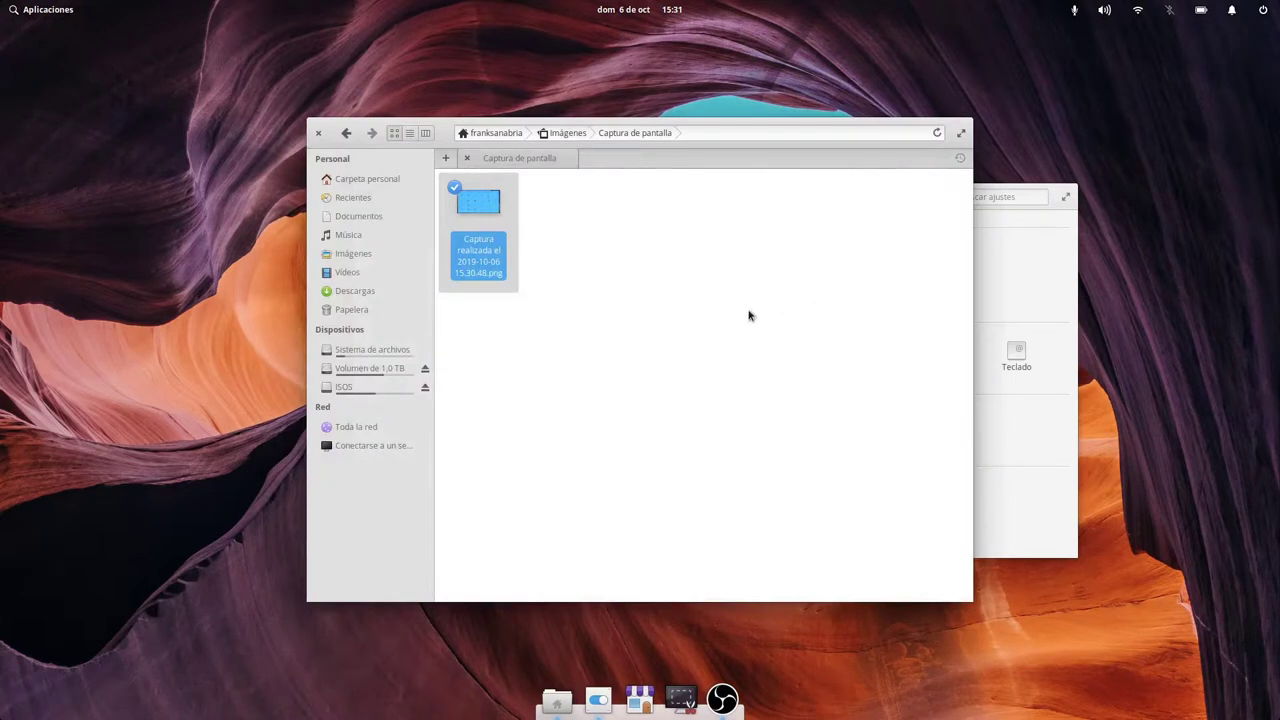
left_click(480, 225)
Close Files, review the Aplicaciones defaults and Arranque startup list, then open Escritorio.
left_click(318, 132)
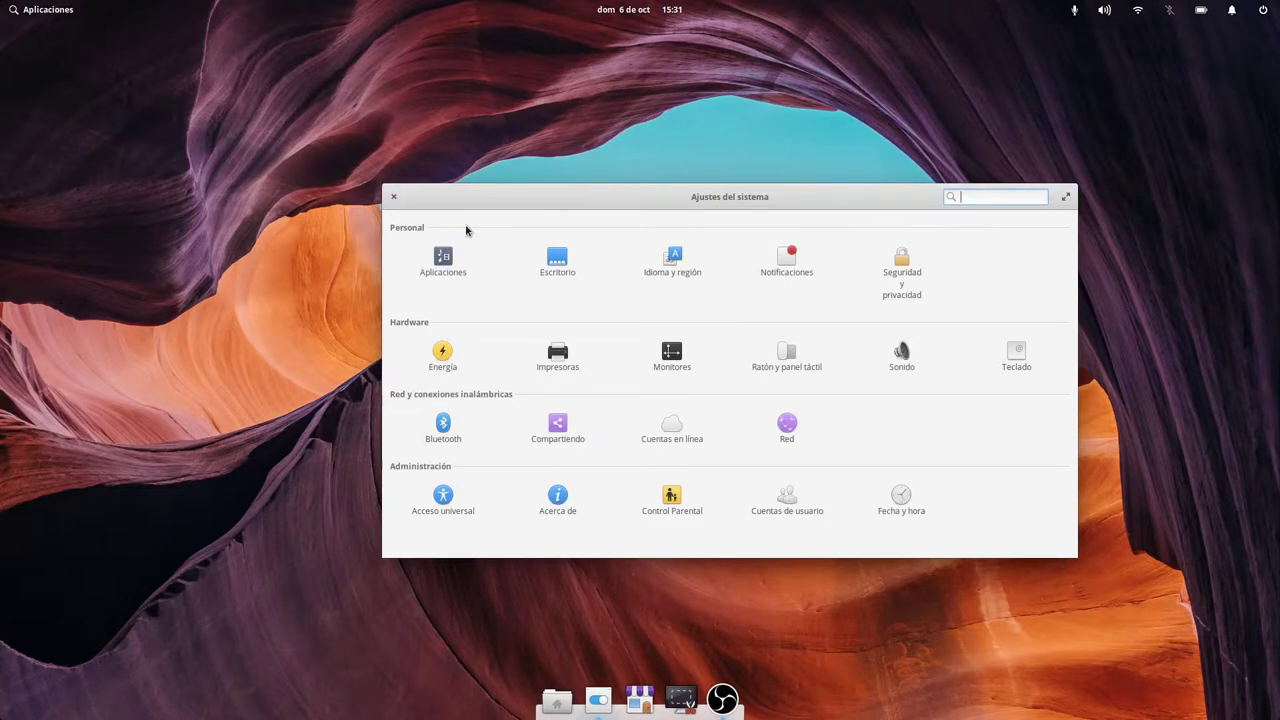
left_click(443, 260)
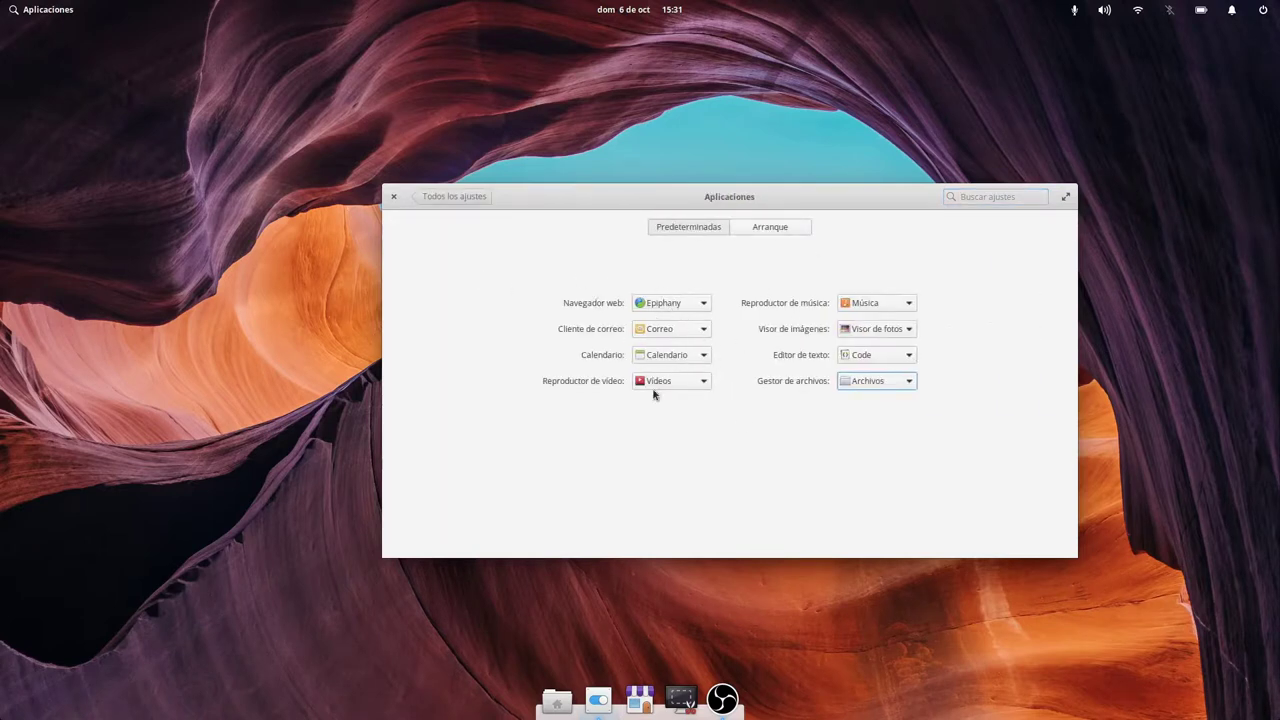
left_click(779, 229)
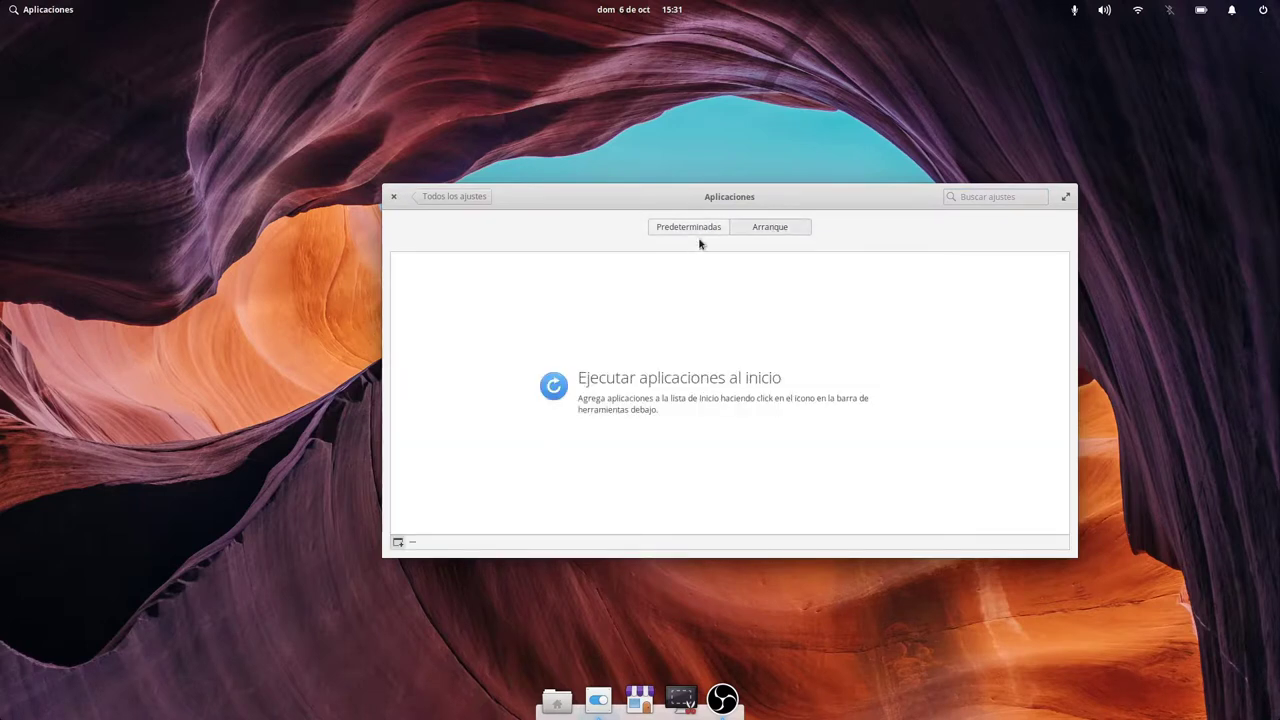
left_click(457, 204)
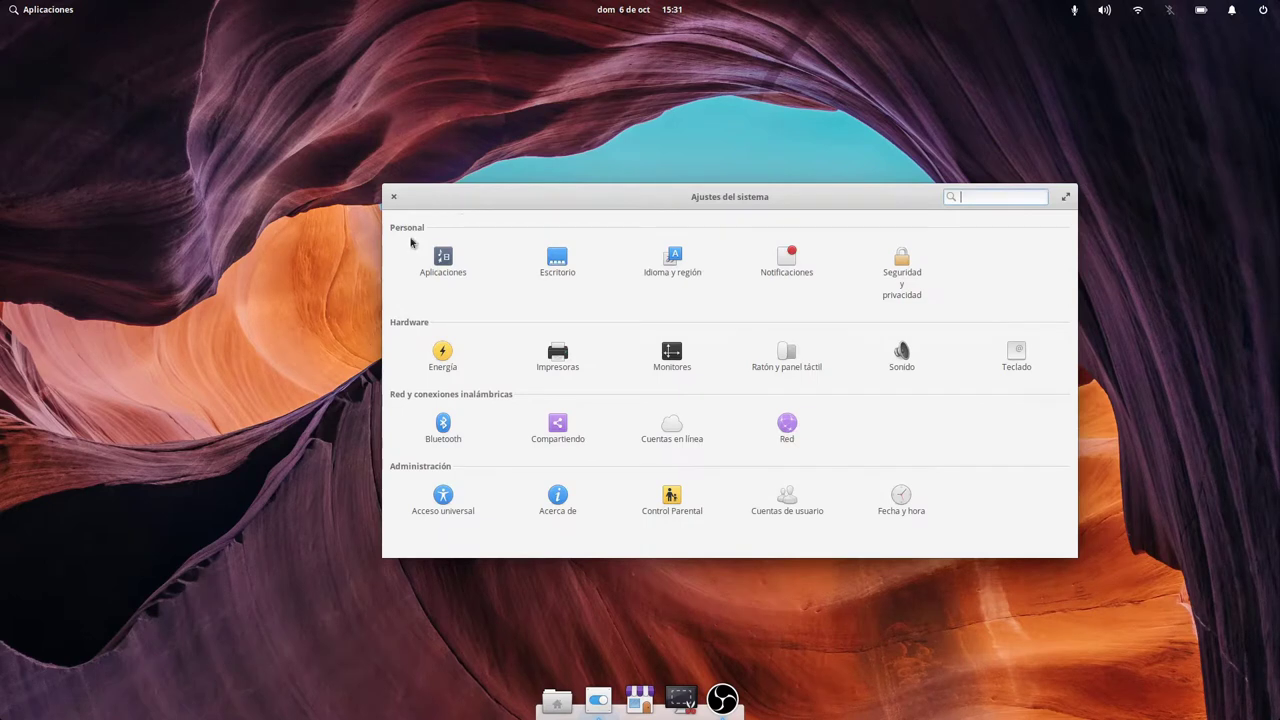
left_click(560, 264)
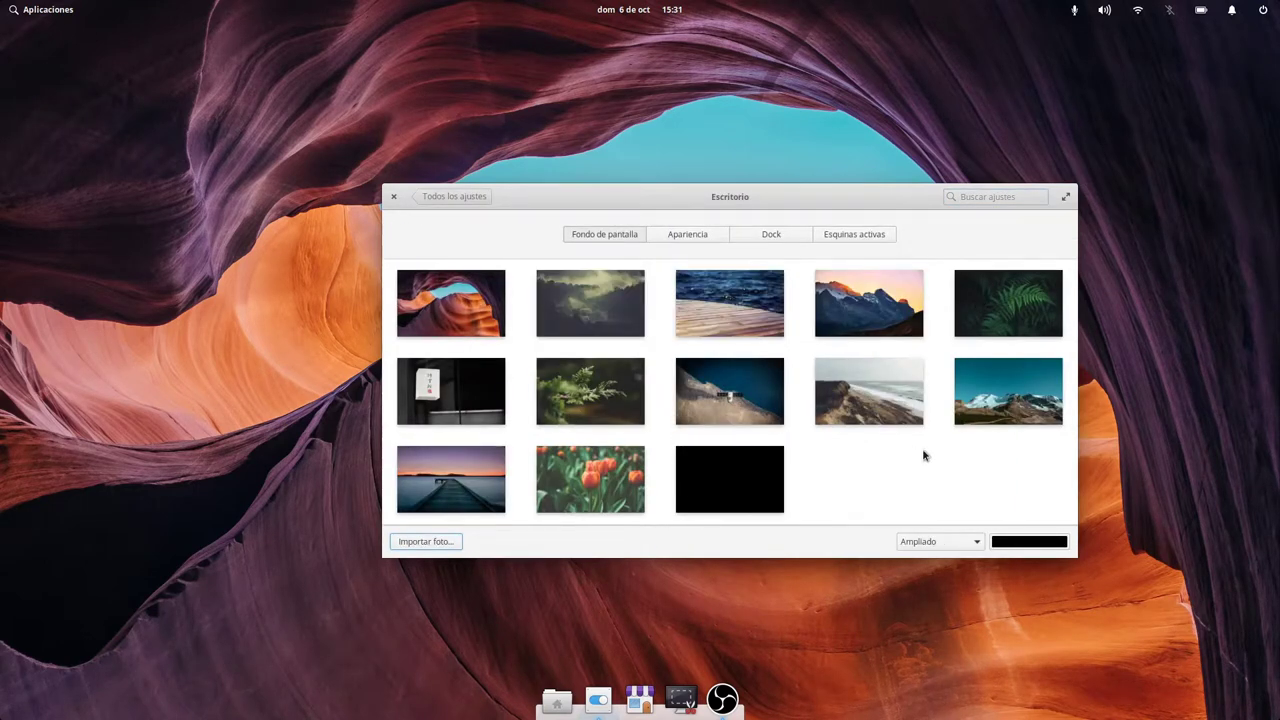
Try several wallpapers, settle on the beach photo, then bring up Files.
left_click(589, 398)
left_click(450, 302)
left_click(589, 297)
left_click(730, 303)
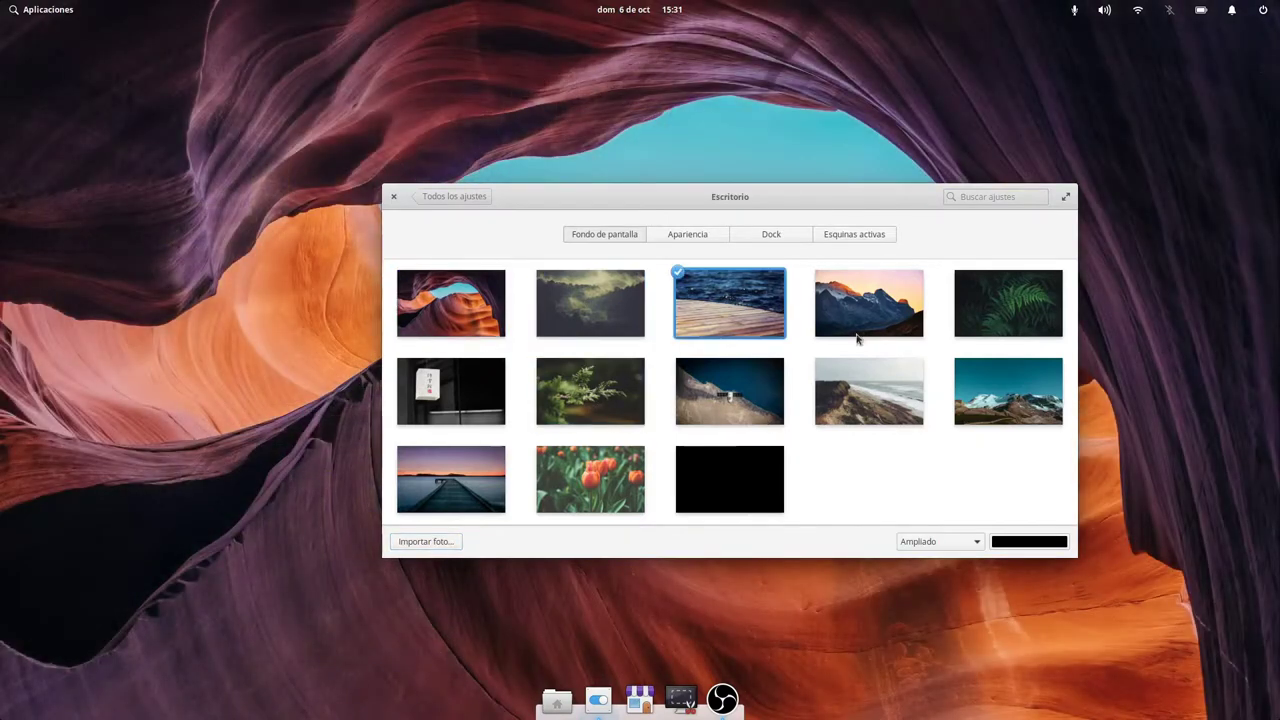
left_click(862, 315)
left_click(1008, 303)
left_click(1015, 395)
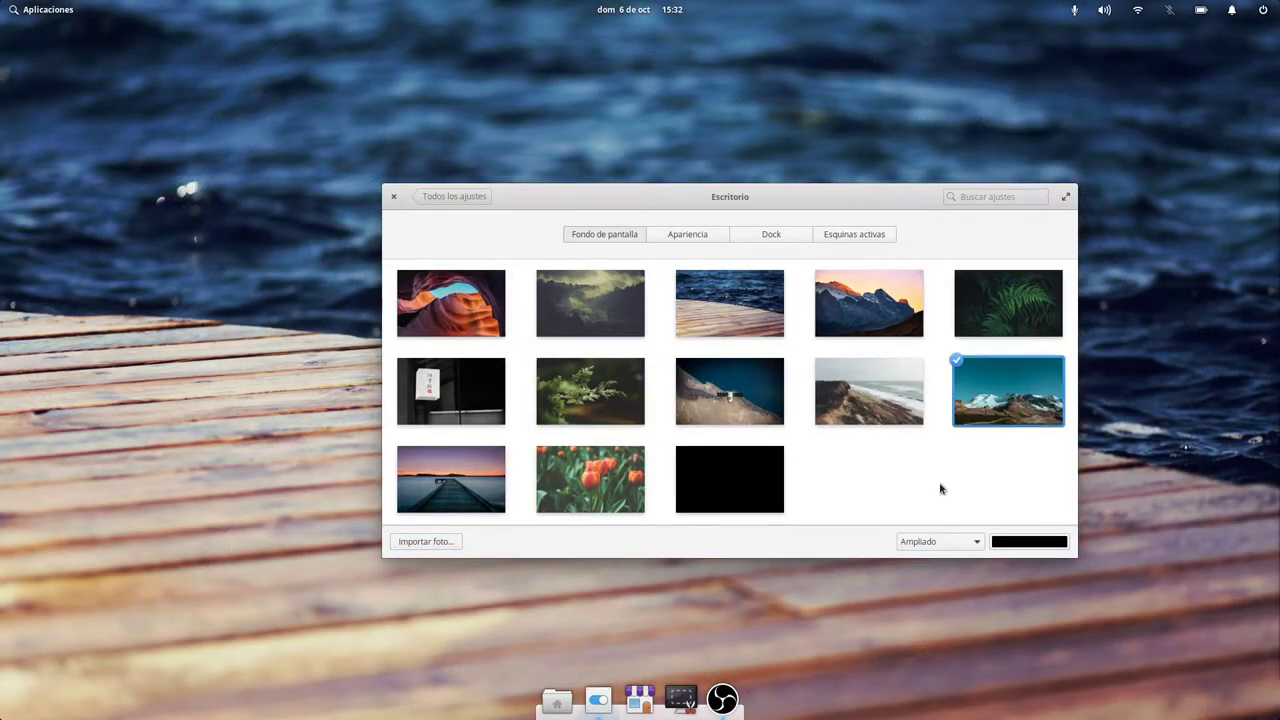
left_click(876, 380)
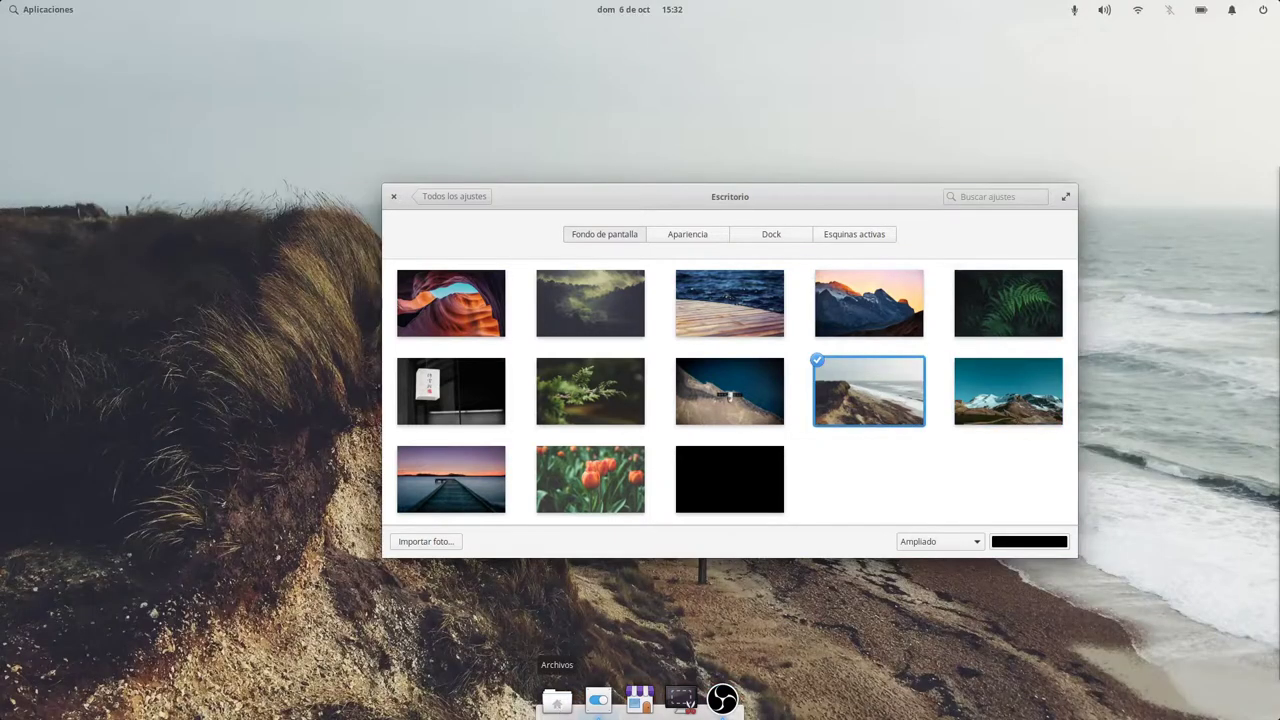
left_click(557, 700)
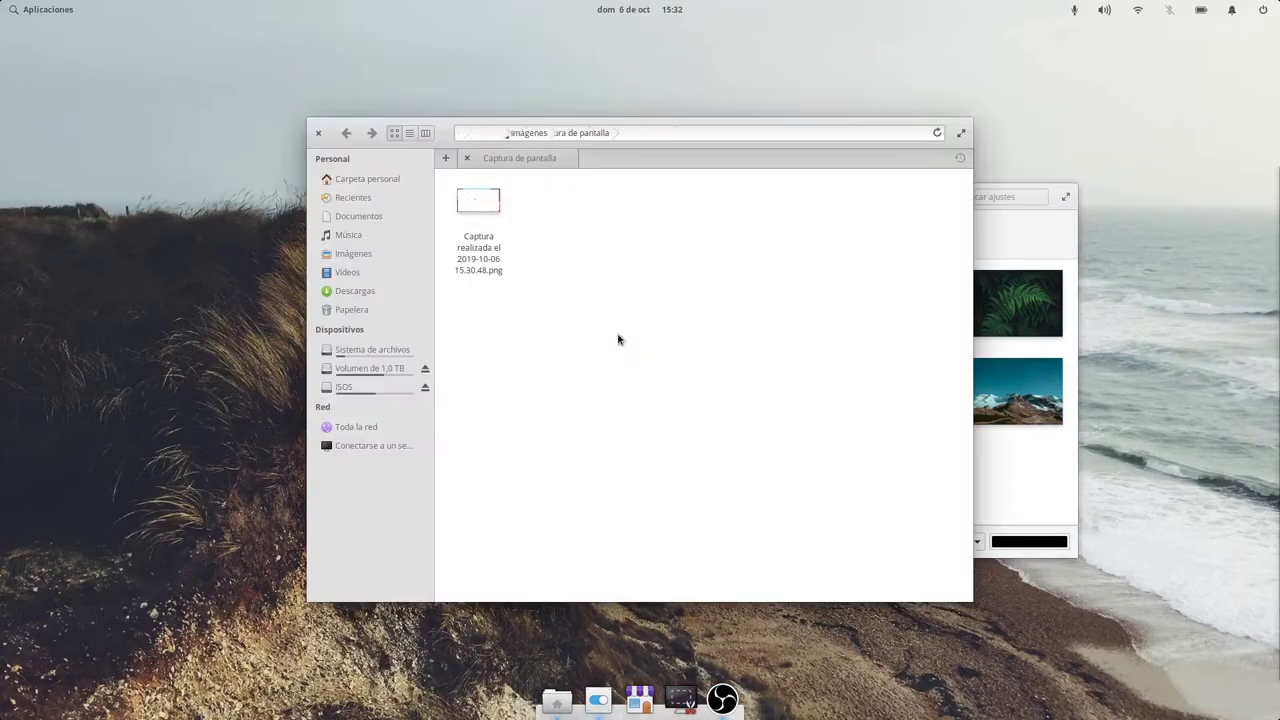
left_click(63, 12)
Launch Epiphany from Internet and search images.google.com for SuGE3K.
left_click(40, 130)
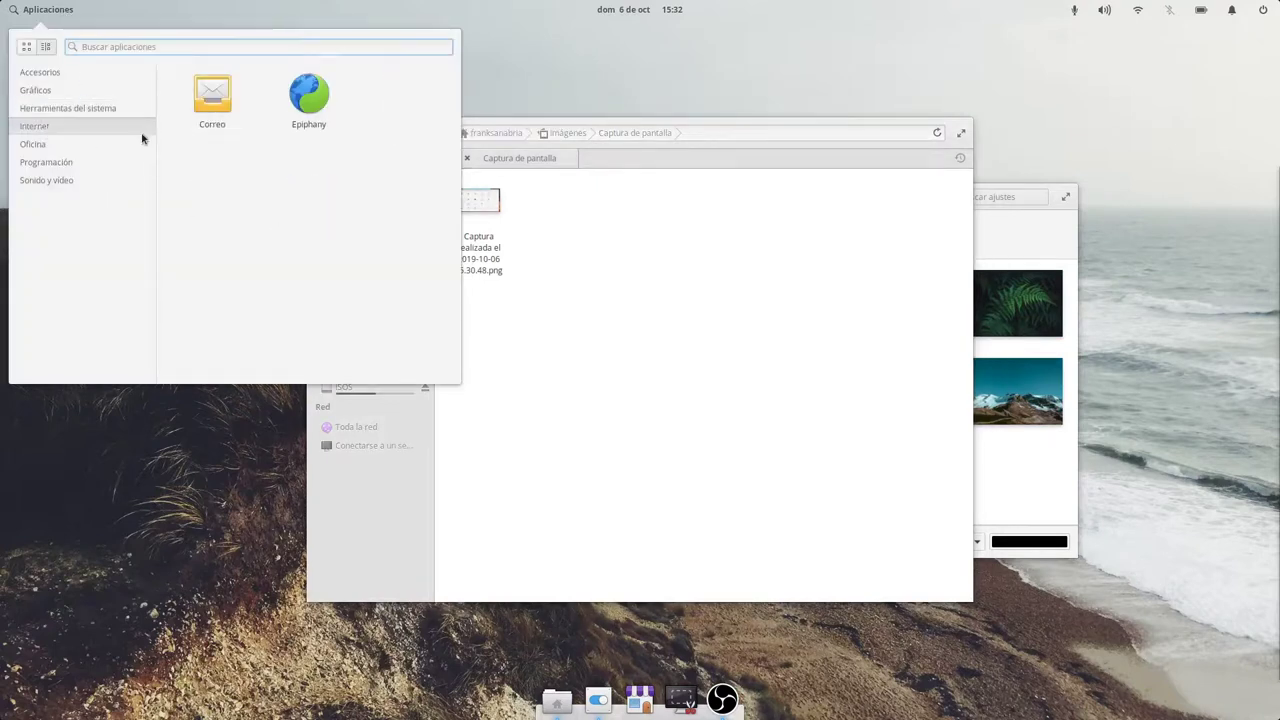
left_click(308, 97)
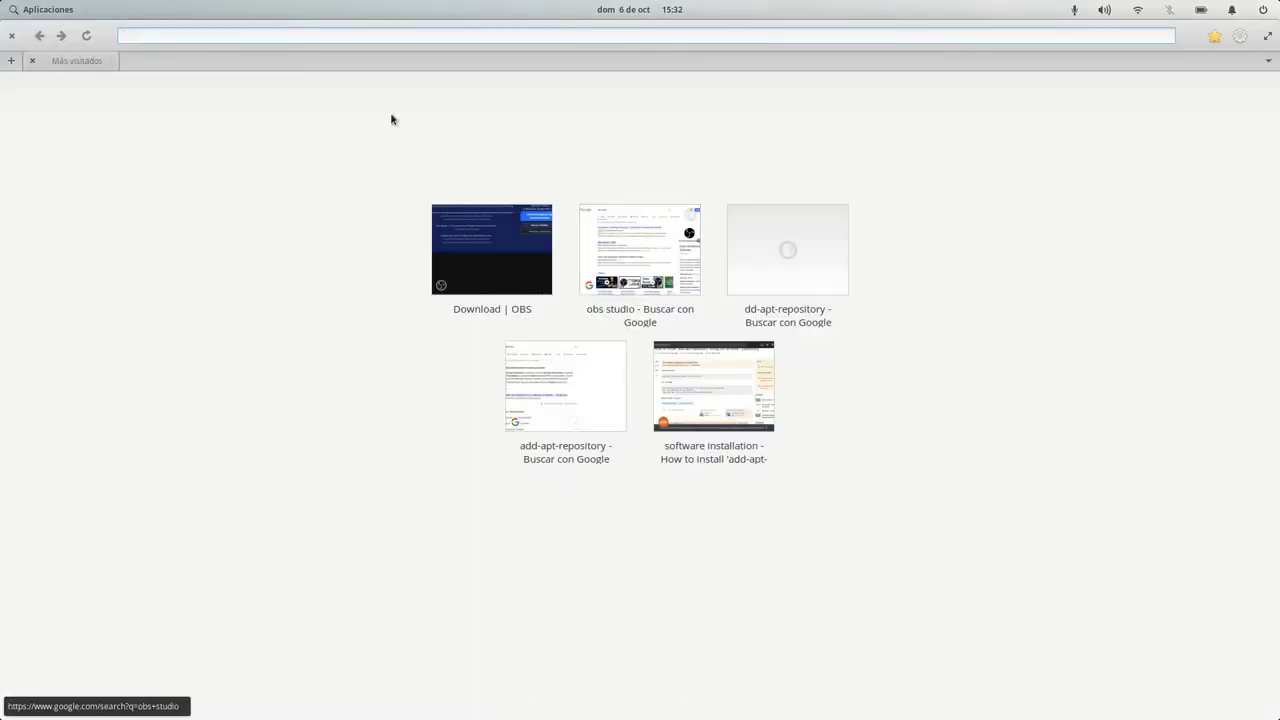
type("imag")
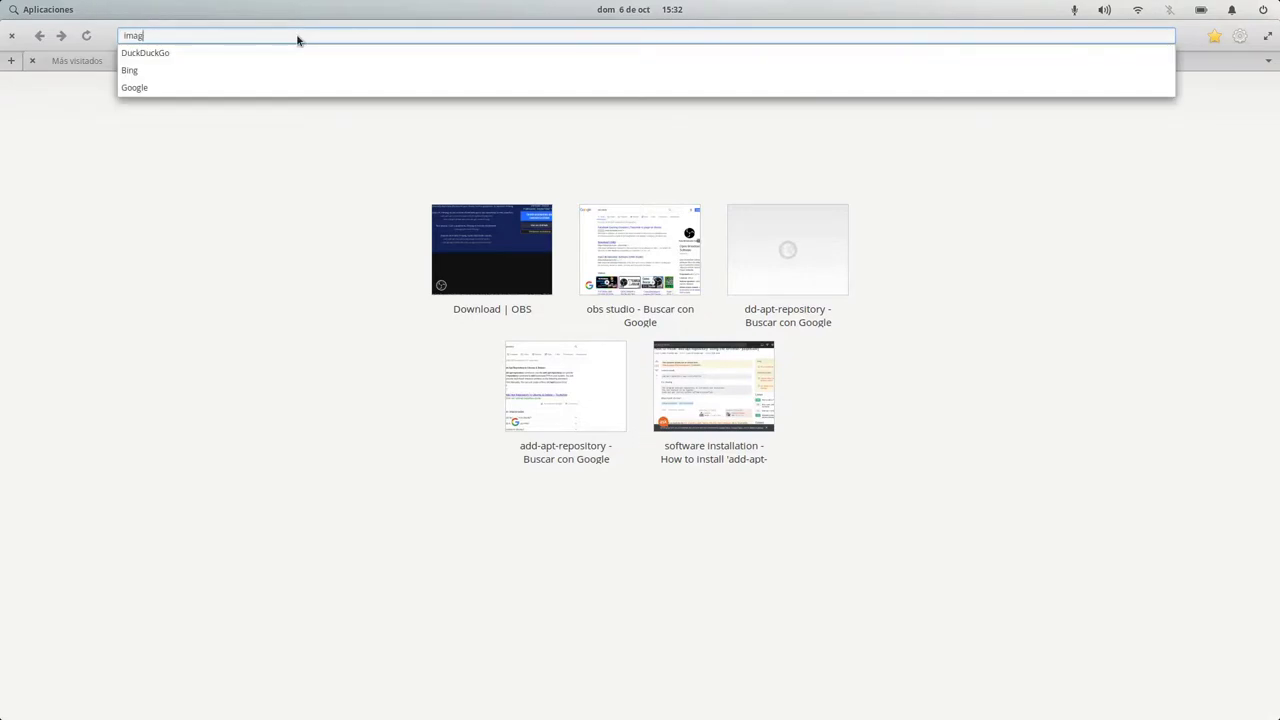
type("es.google.com")
key("Return")
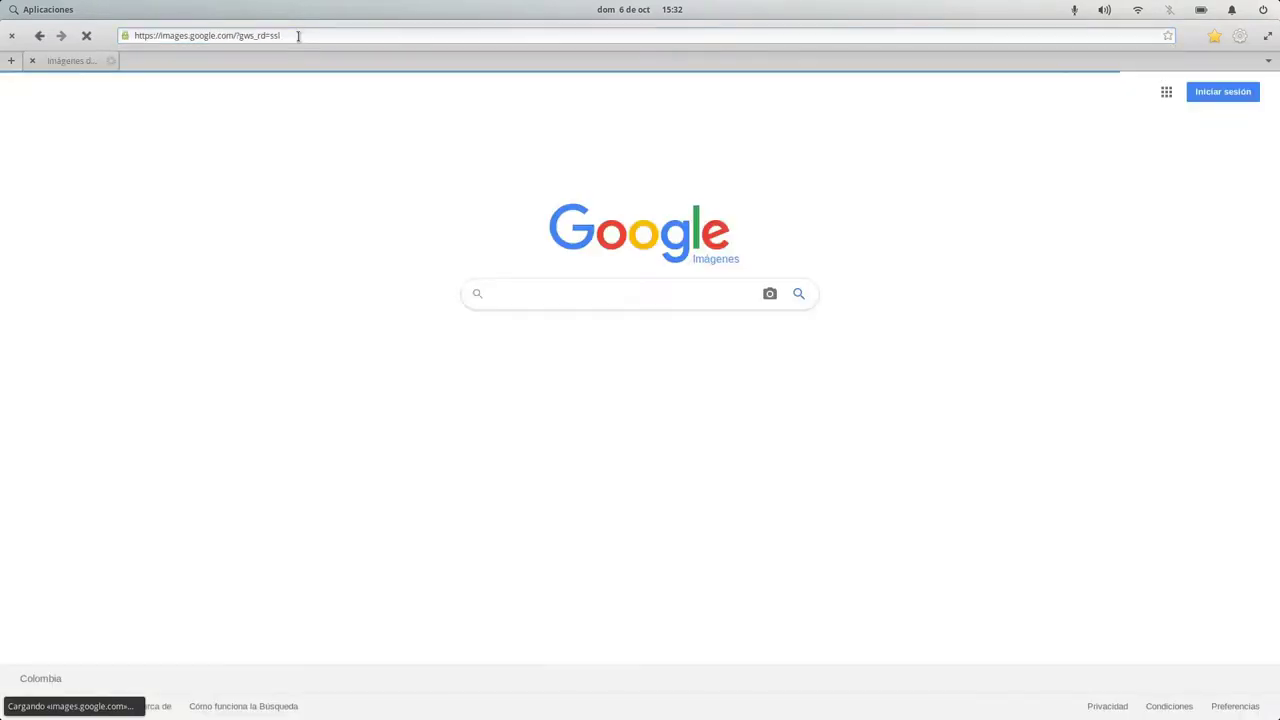
type("SuGE3K")
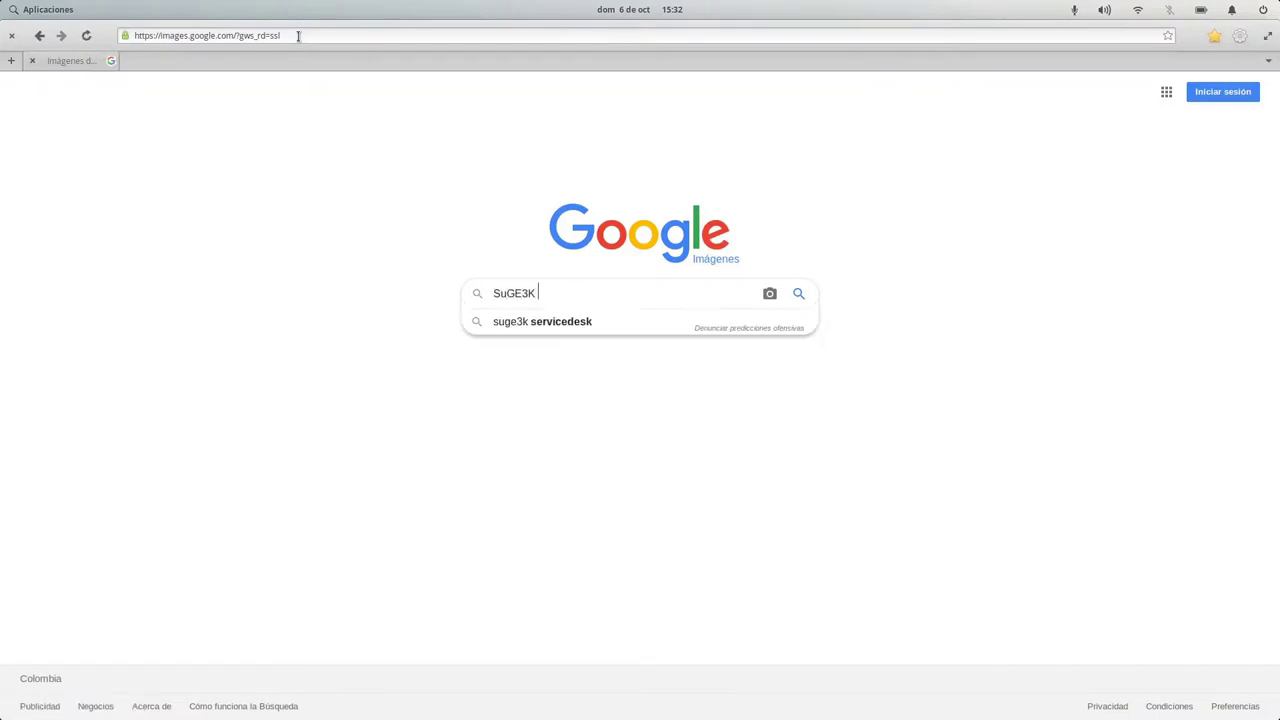
key("Return")
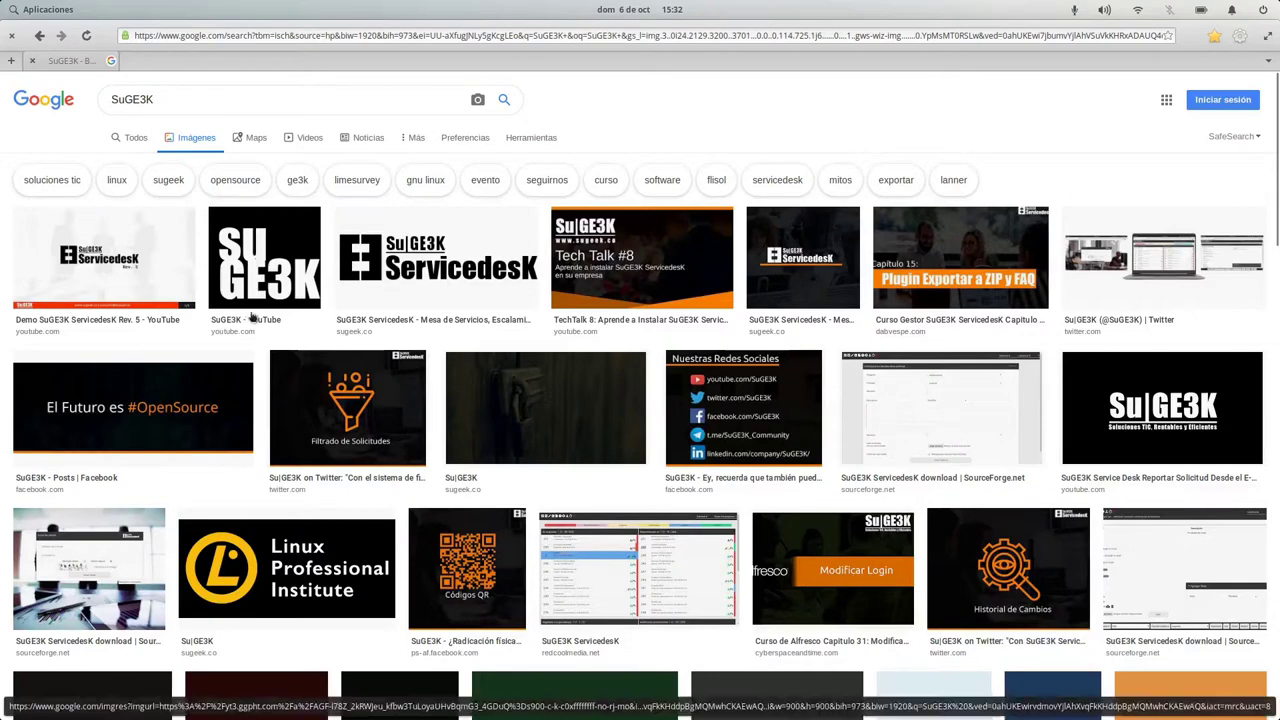
Scroll through the SuGE3K results and preview the 'El Futuro es #OpenSource' image.
scroll(554, 403, "down", 5)
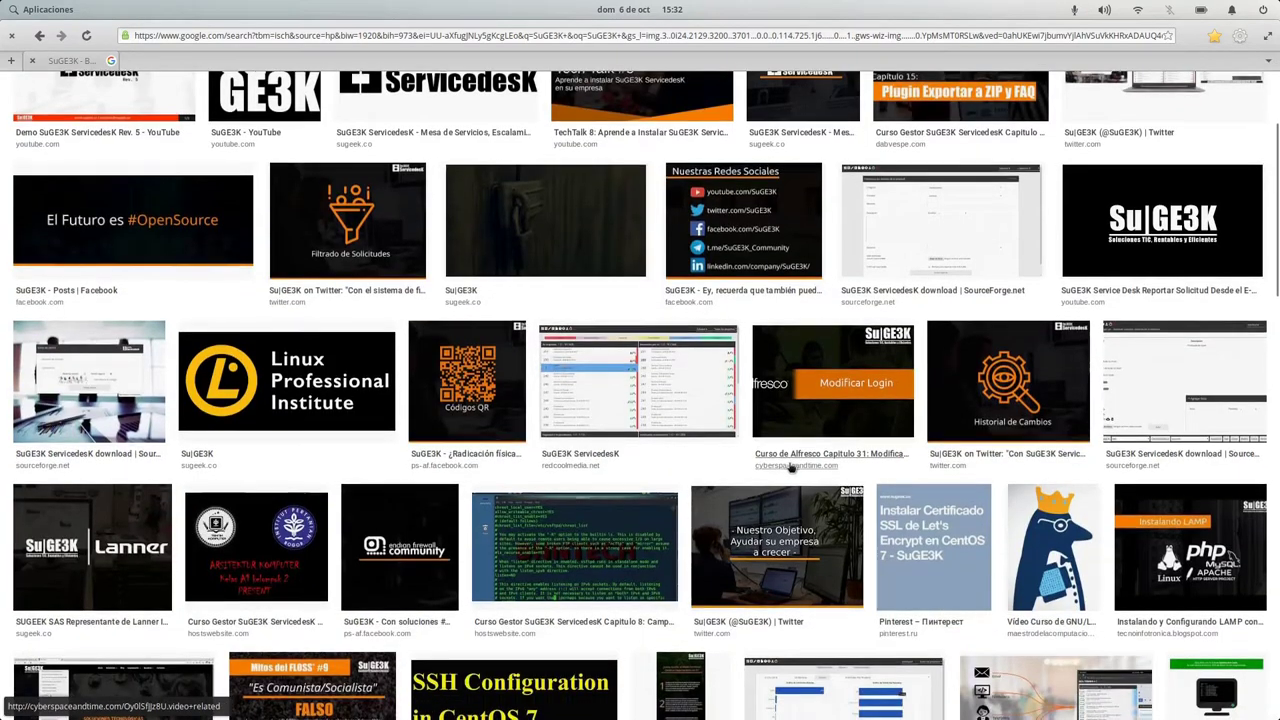
scroll(789, 470, "down", 6)
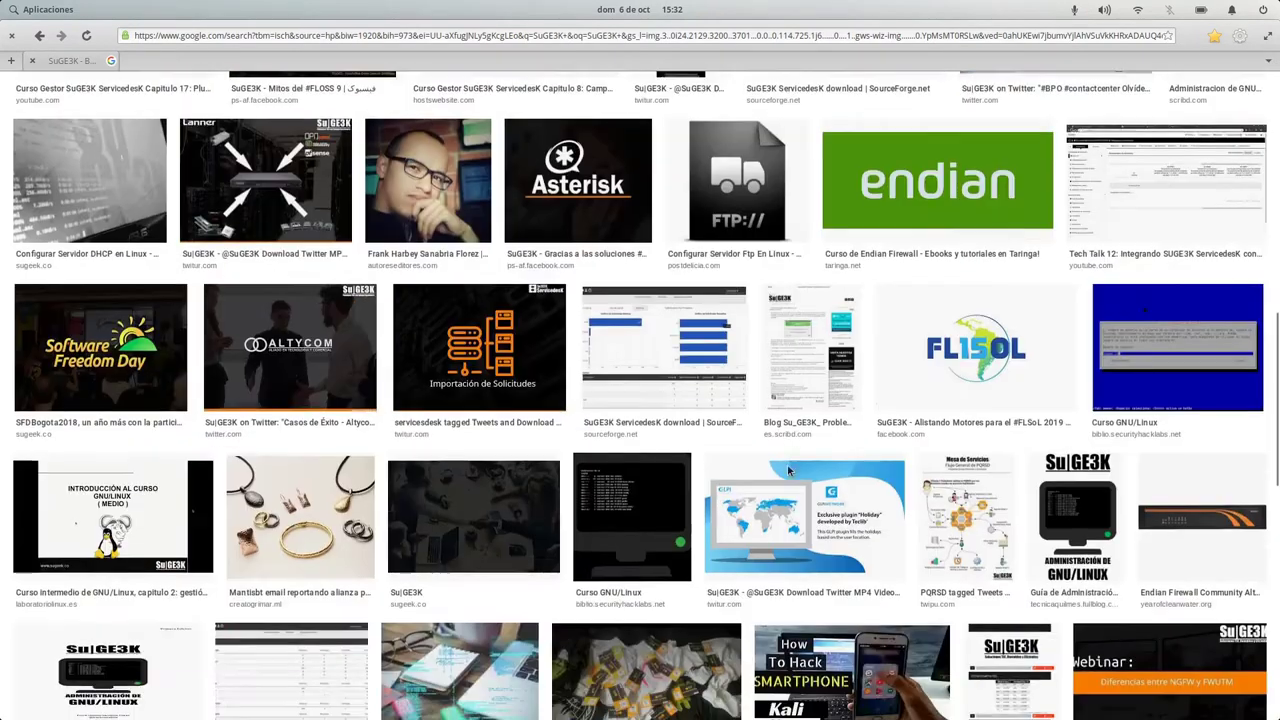
scroll(789, 470, "down", 5)
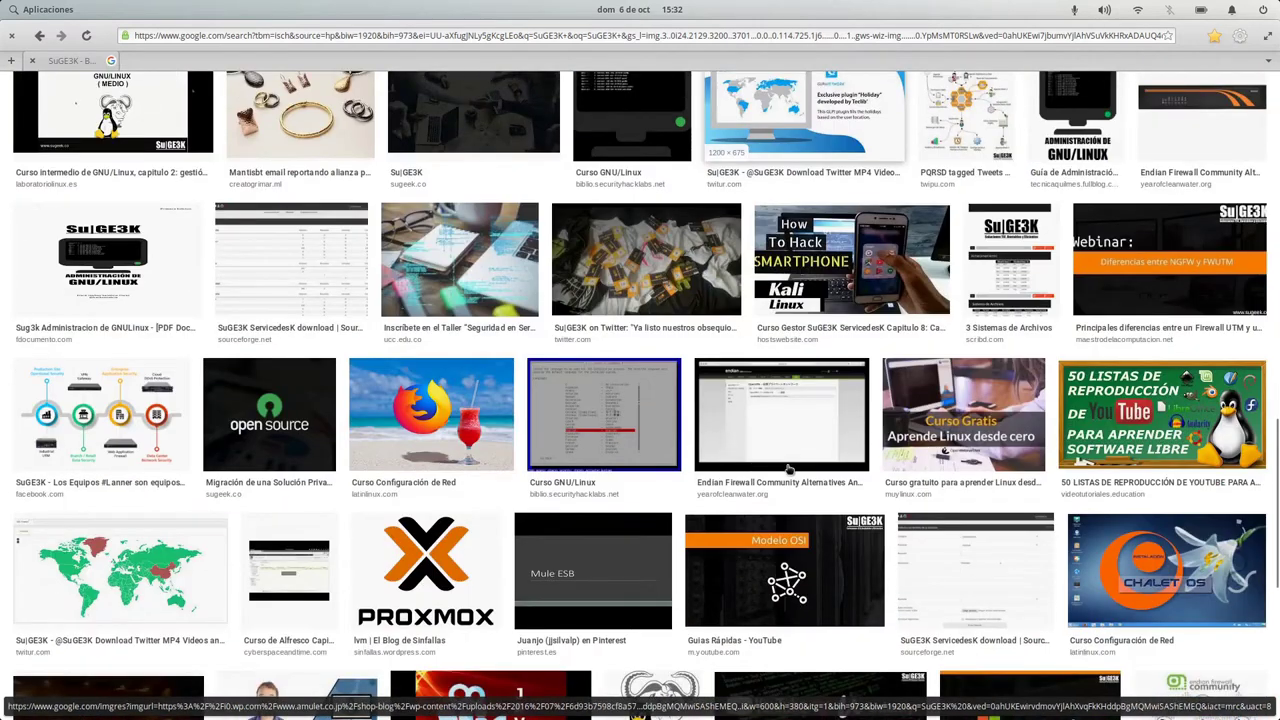
scroll(746, 476, "down", 3)
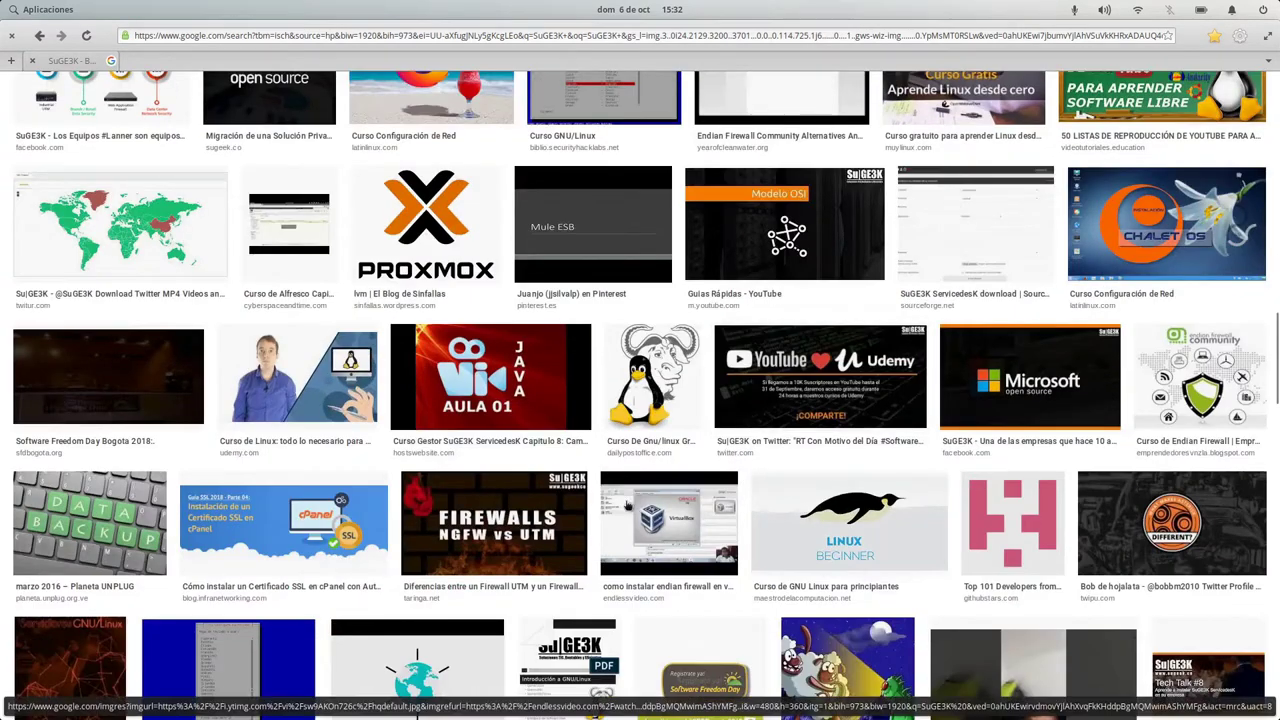
scroll(627, 508, "down", 1)
scroll(627, 508, "down", 4)
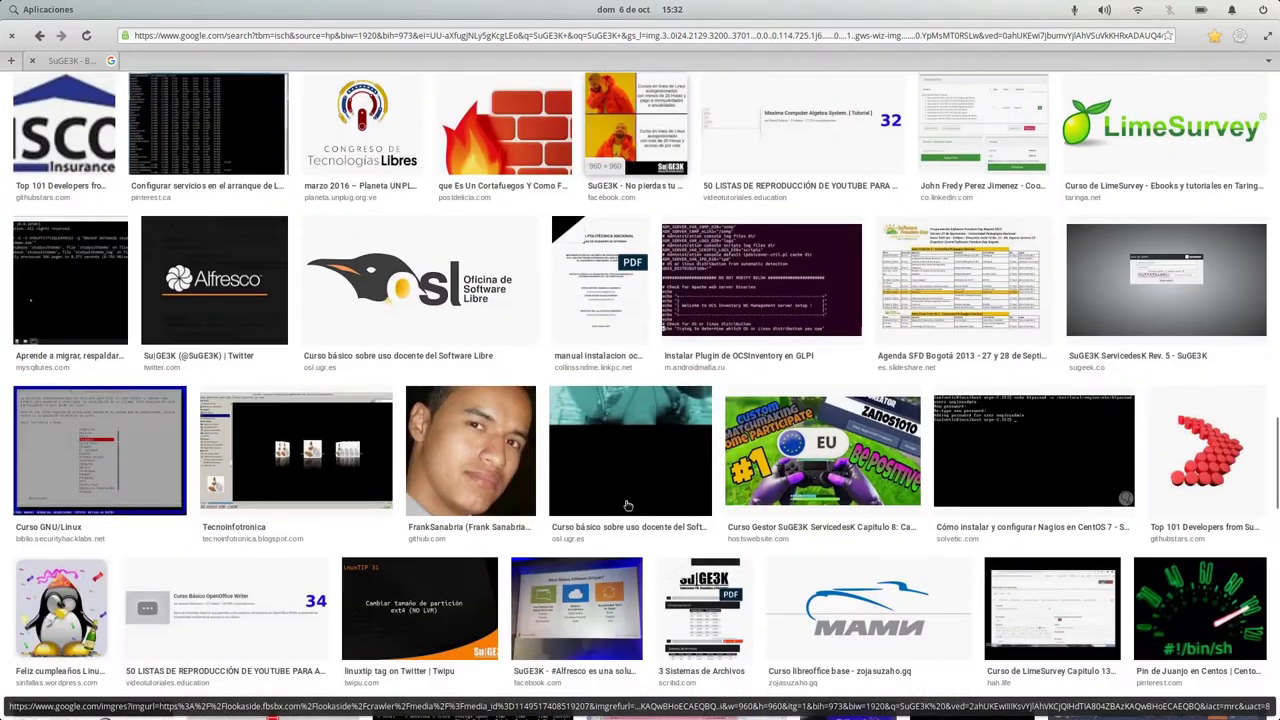
scroll(627, 508, "up", 4)
scroll(627, 508, "up", 13)
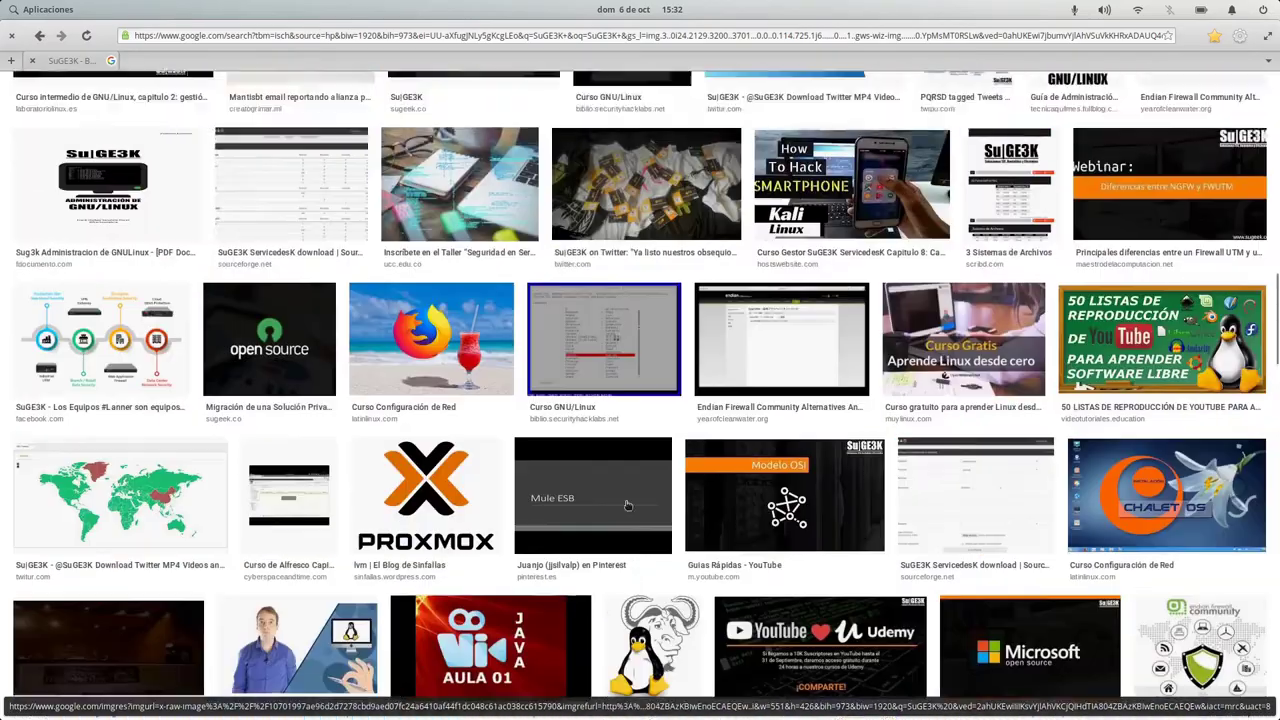
scroll(627, 505, "up", 6)
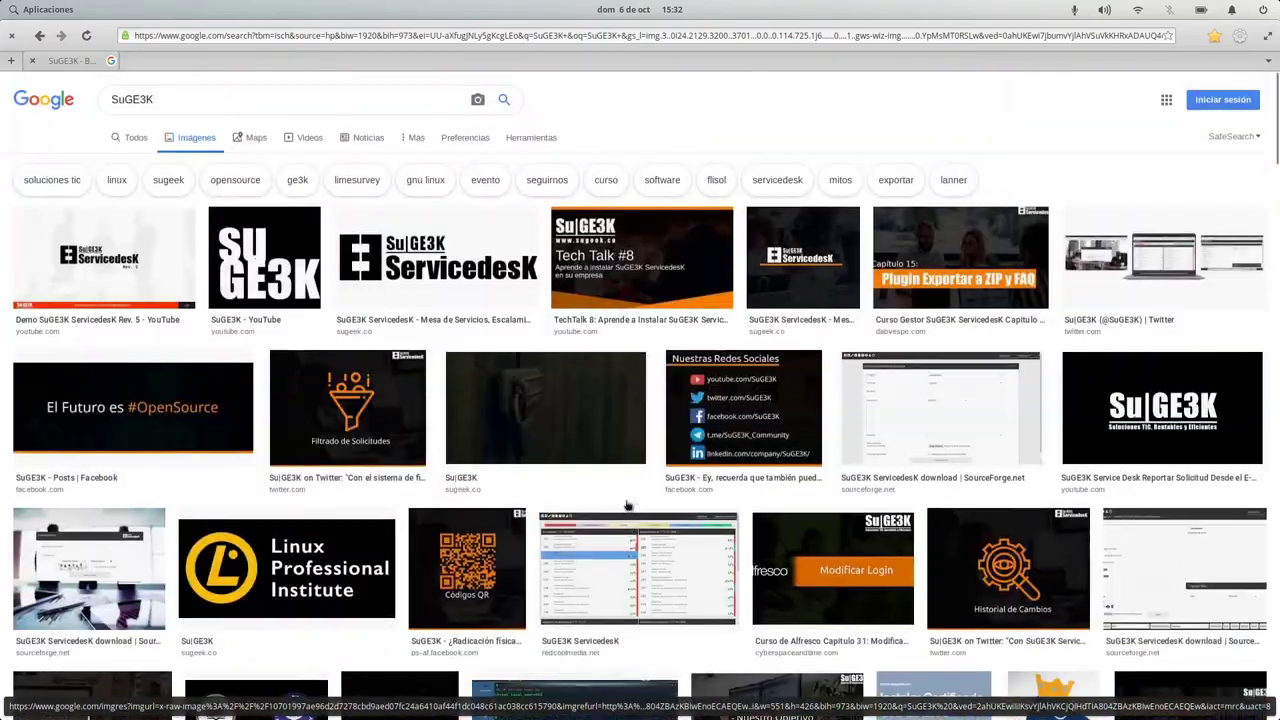
left_click(204, 393)
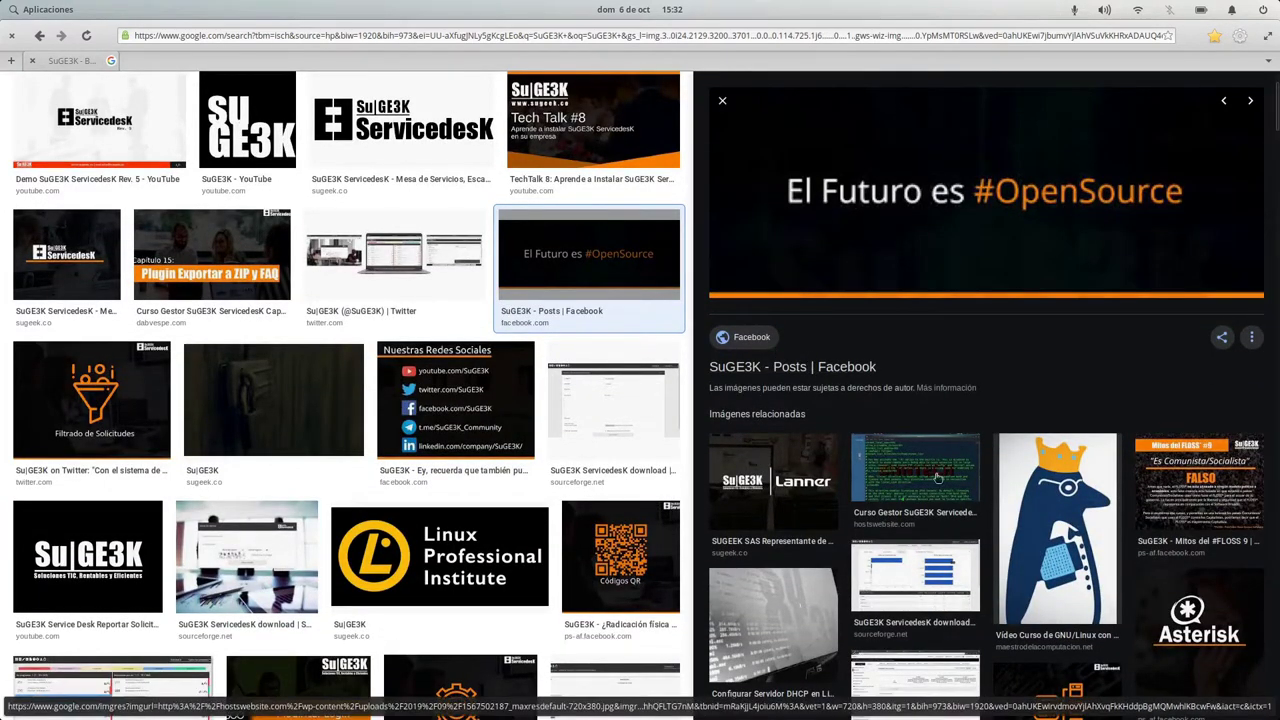
Close the image preview and the Epiphany window.
scroll(762, 445, "down", 3)
scroll(690, 417, "down", 4)
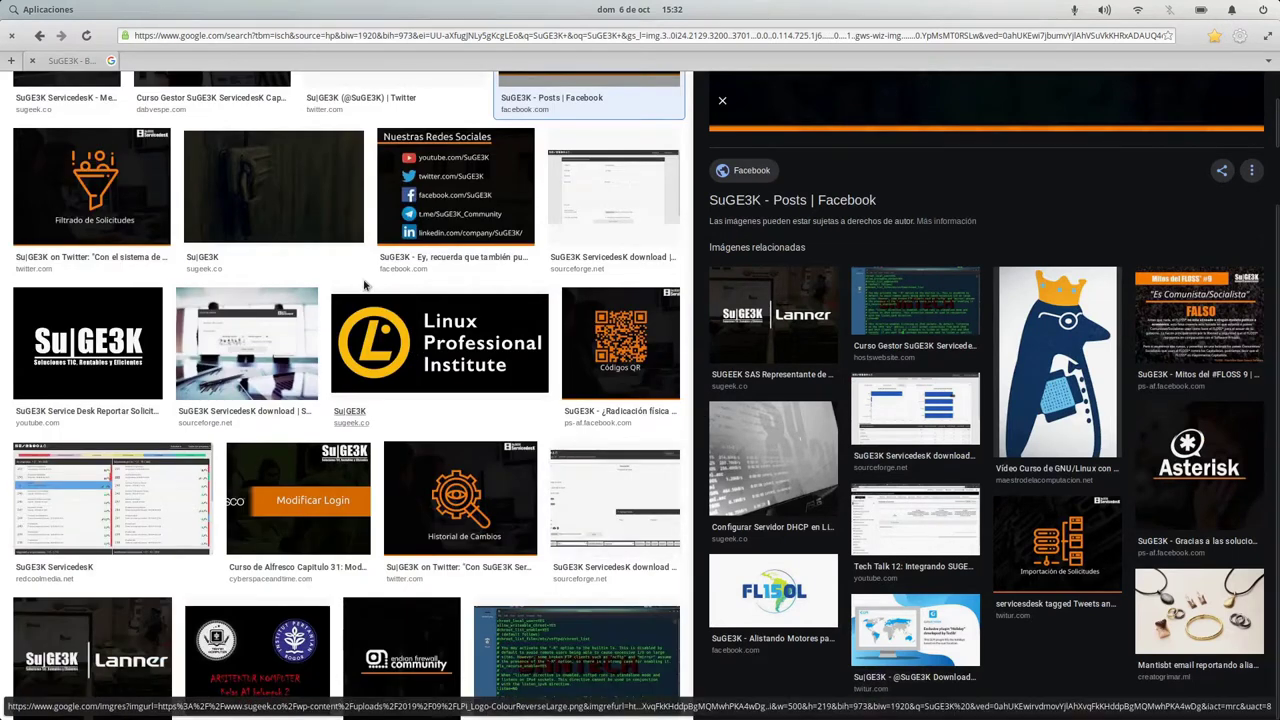
scroll(363, 286, "up", 5)
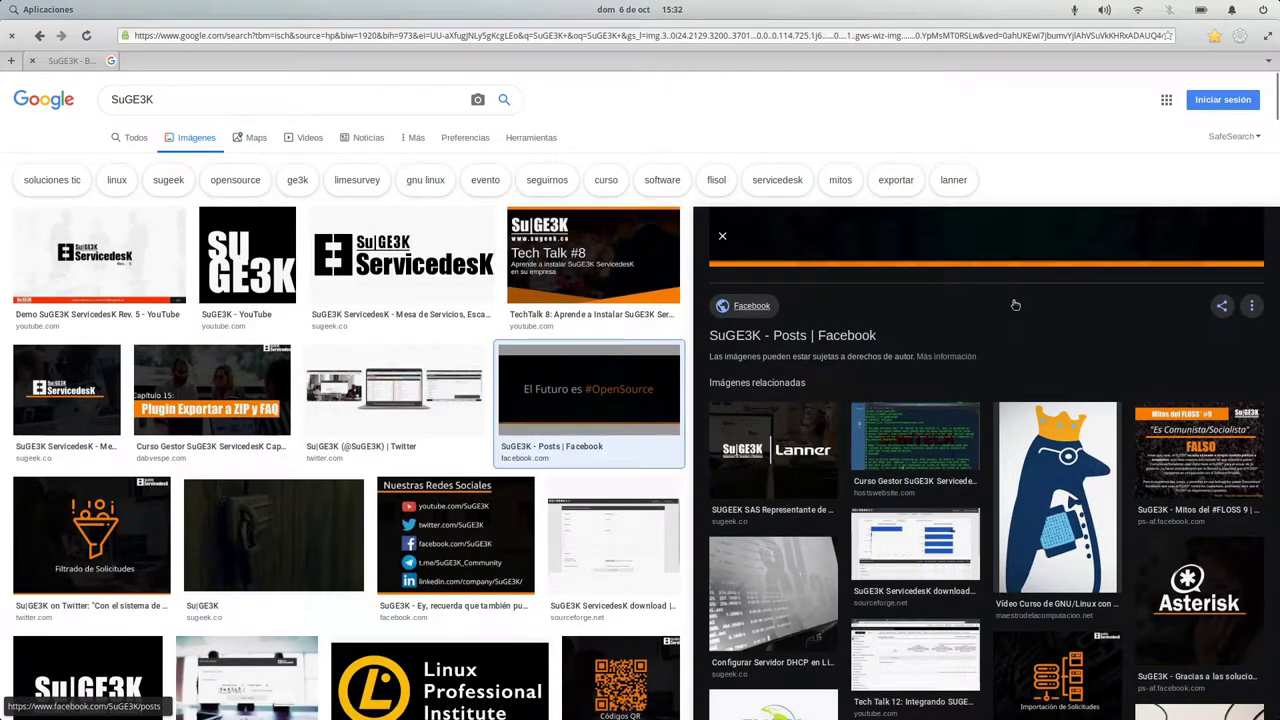
key("Escape")
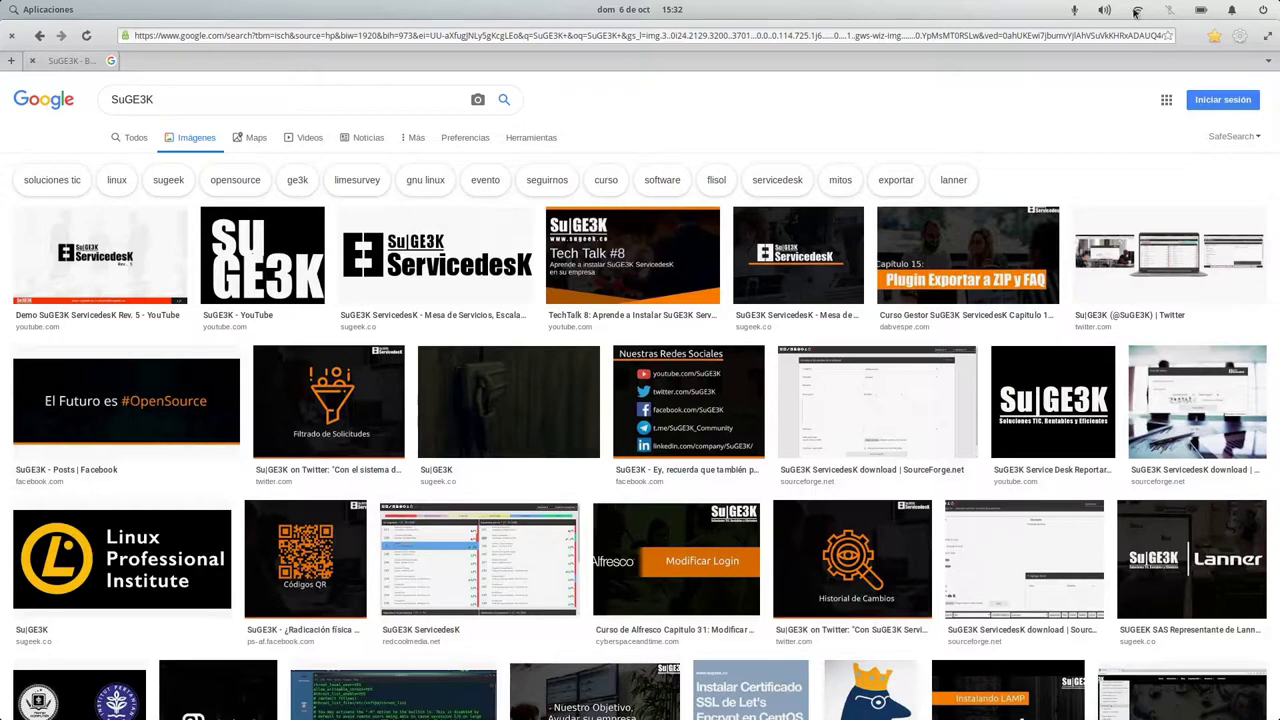
left_click(12, 36)
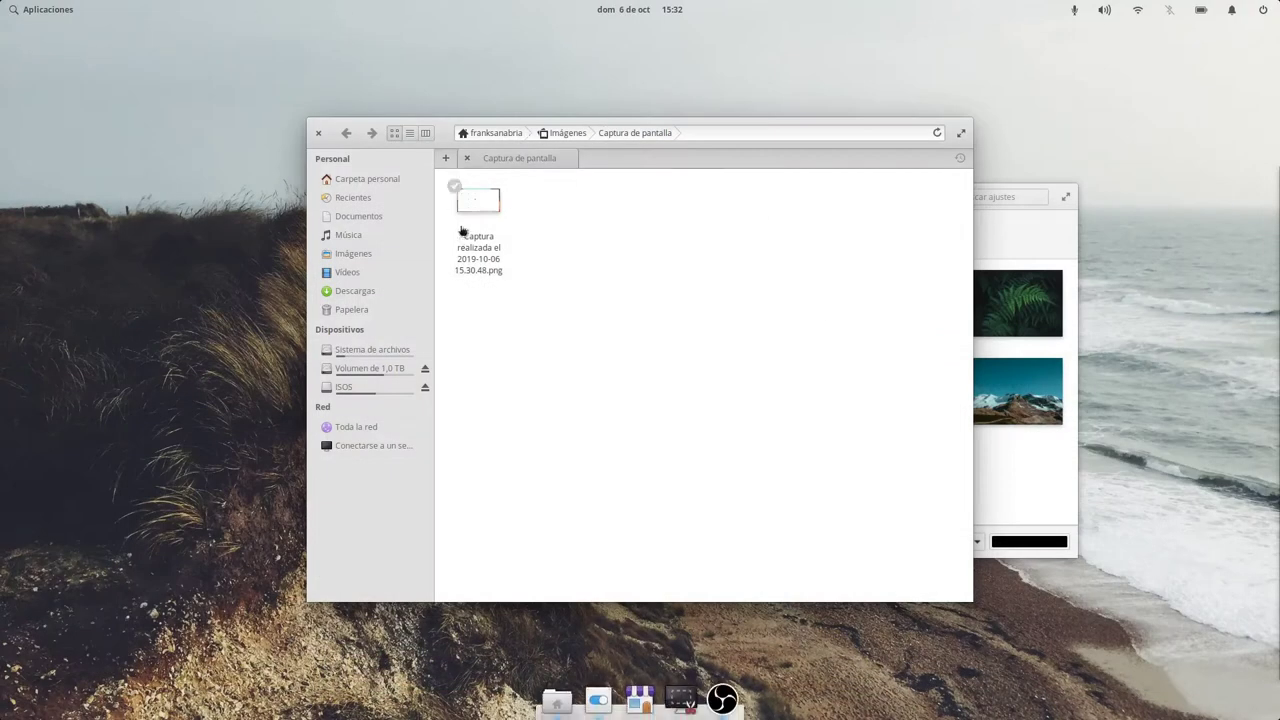
In Escritorio › Apariencia, try Grande, Larger and Pequeño text, then return to Por defecto.
left_click(996, 222)
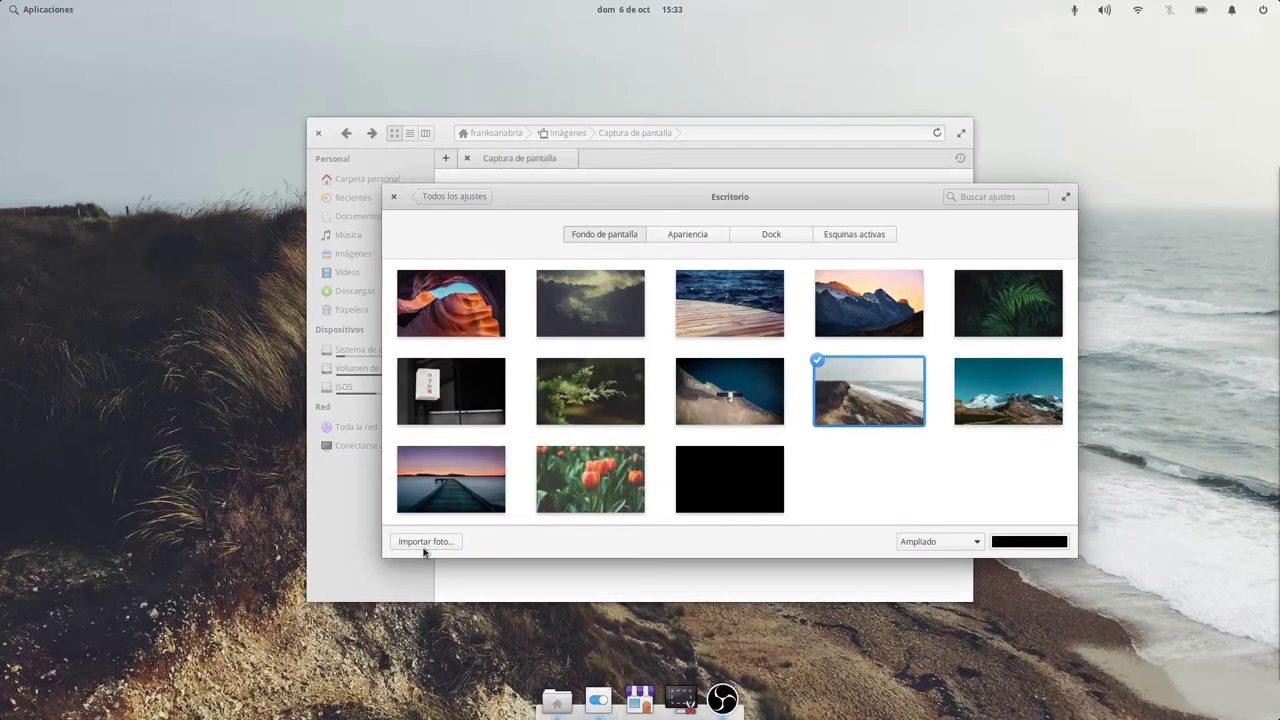
left_click(700, 236)
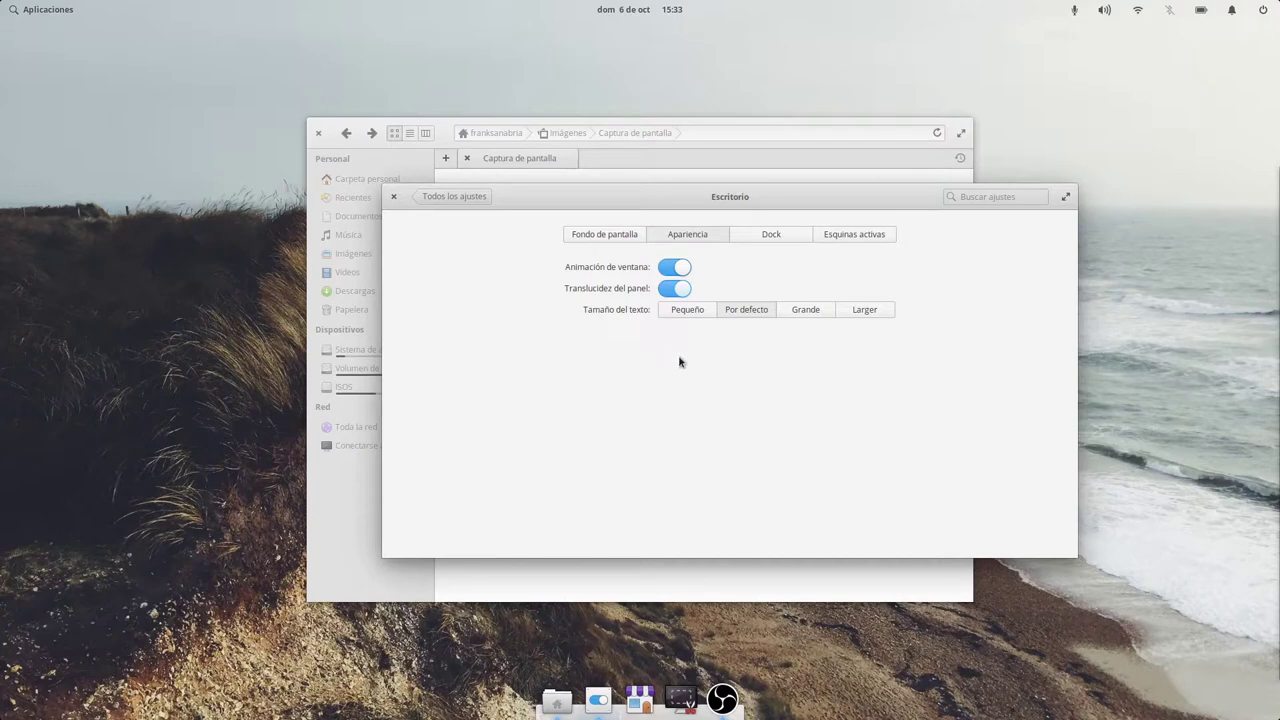
left_click(805, 311)
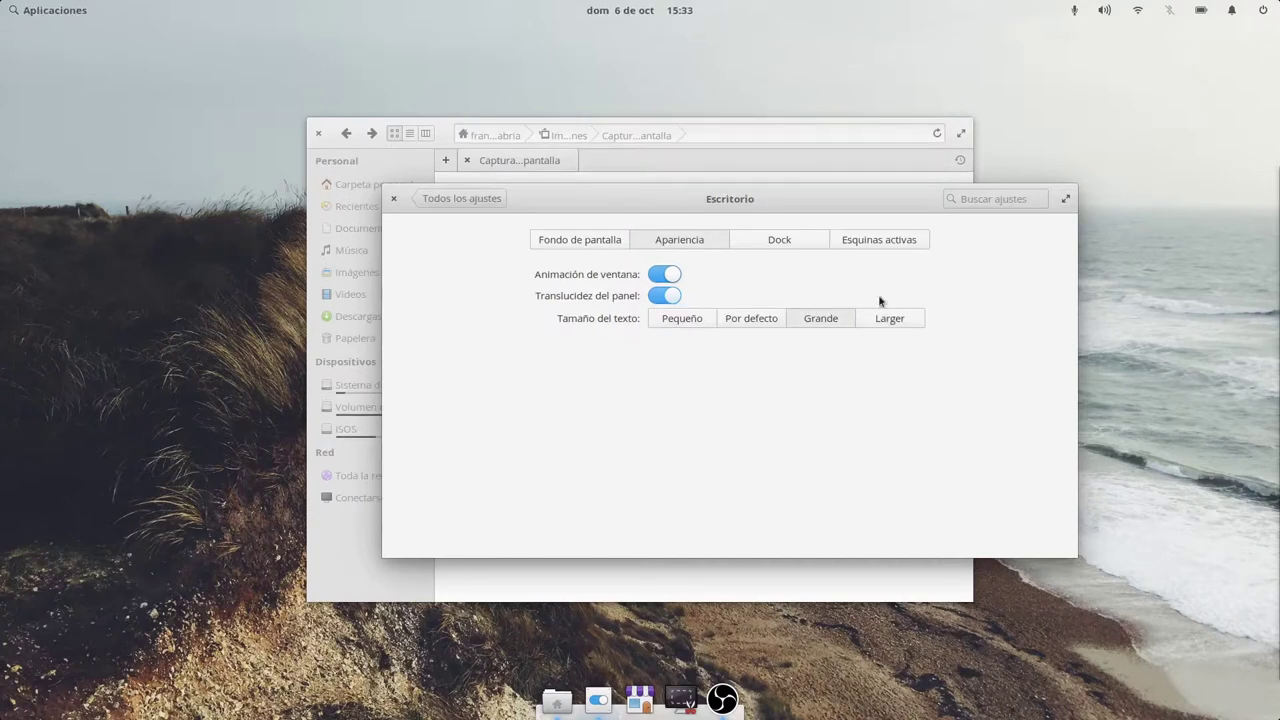
left_click(903, 322)
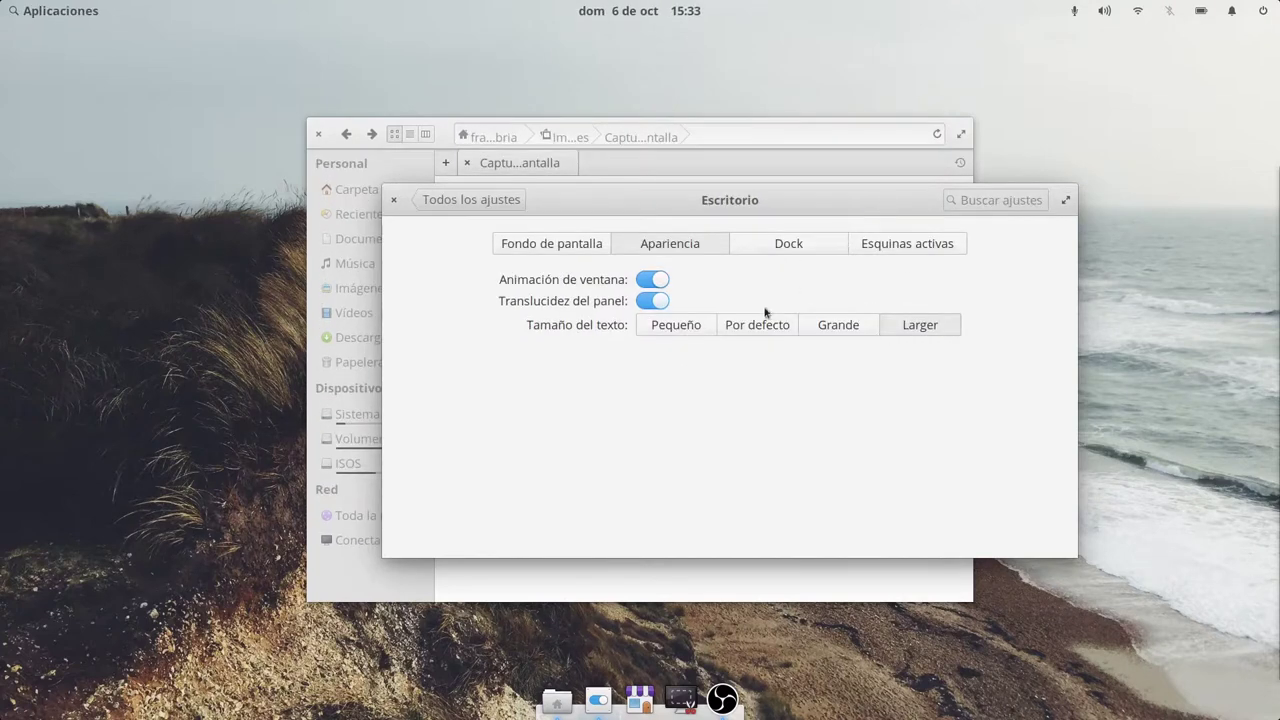
left_click(698, 327)
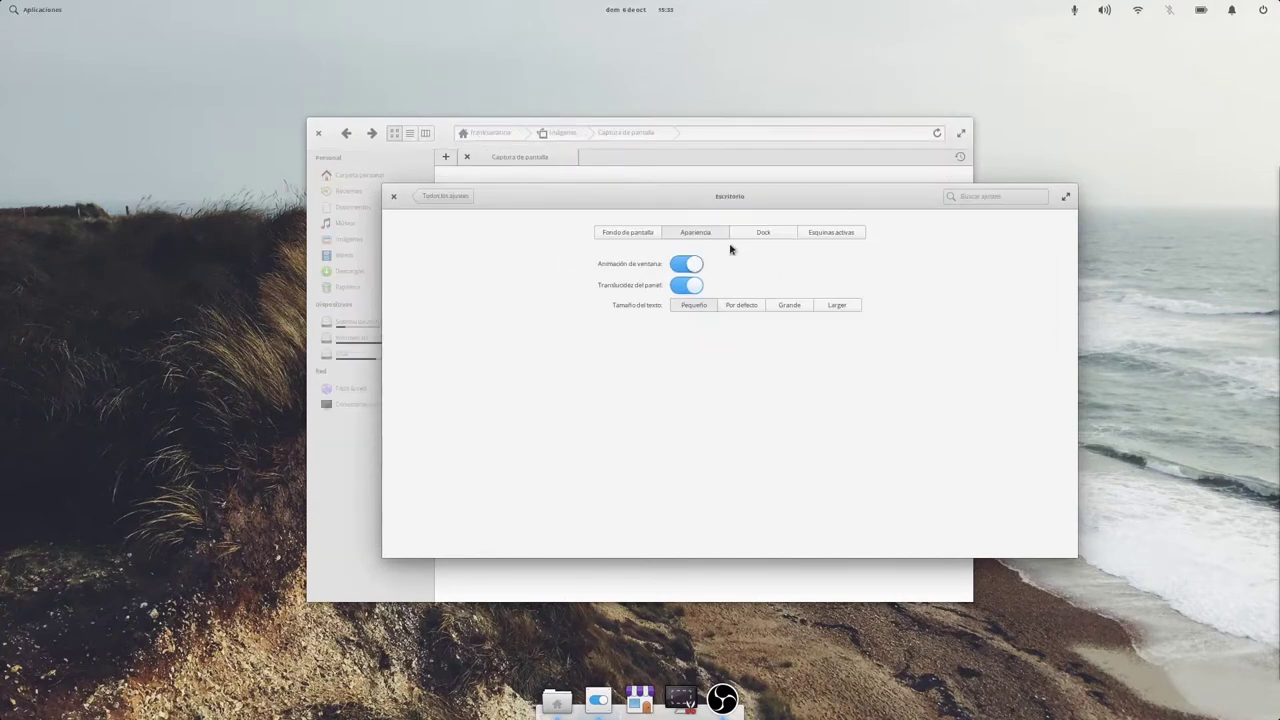
left_click(741, 303)
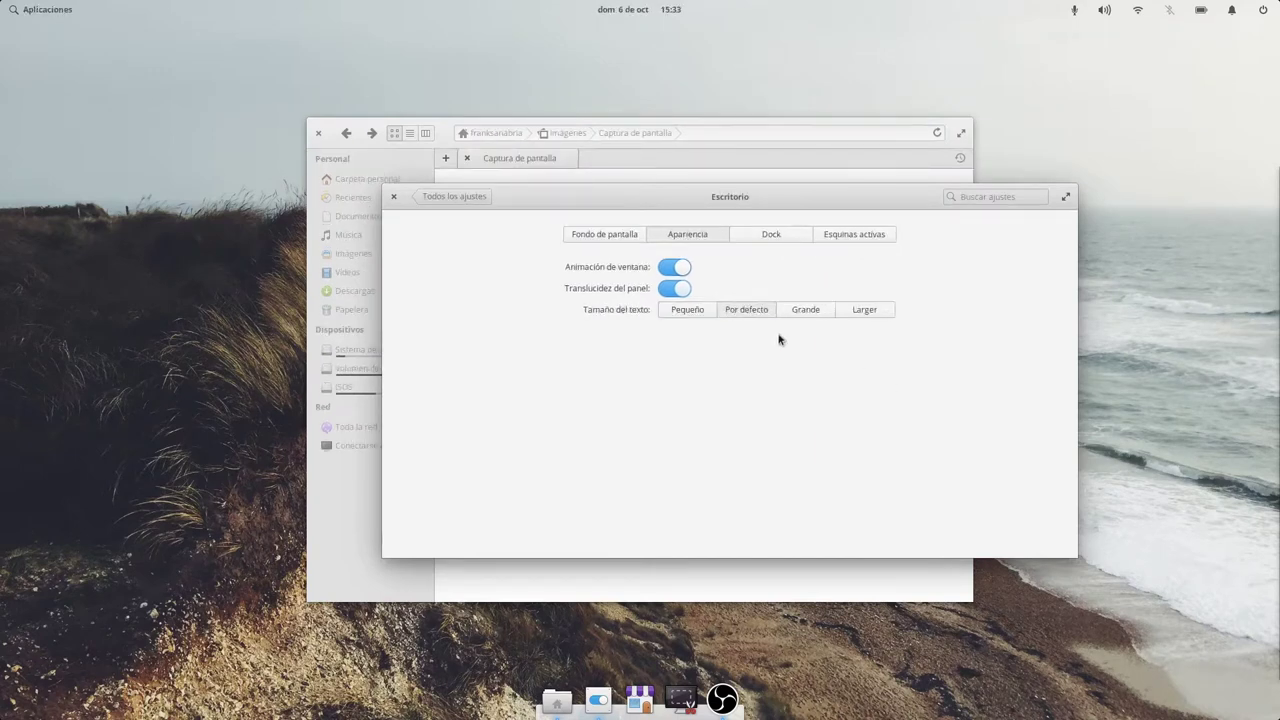
left_click(765, 235)
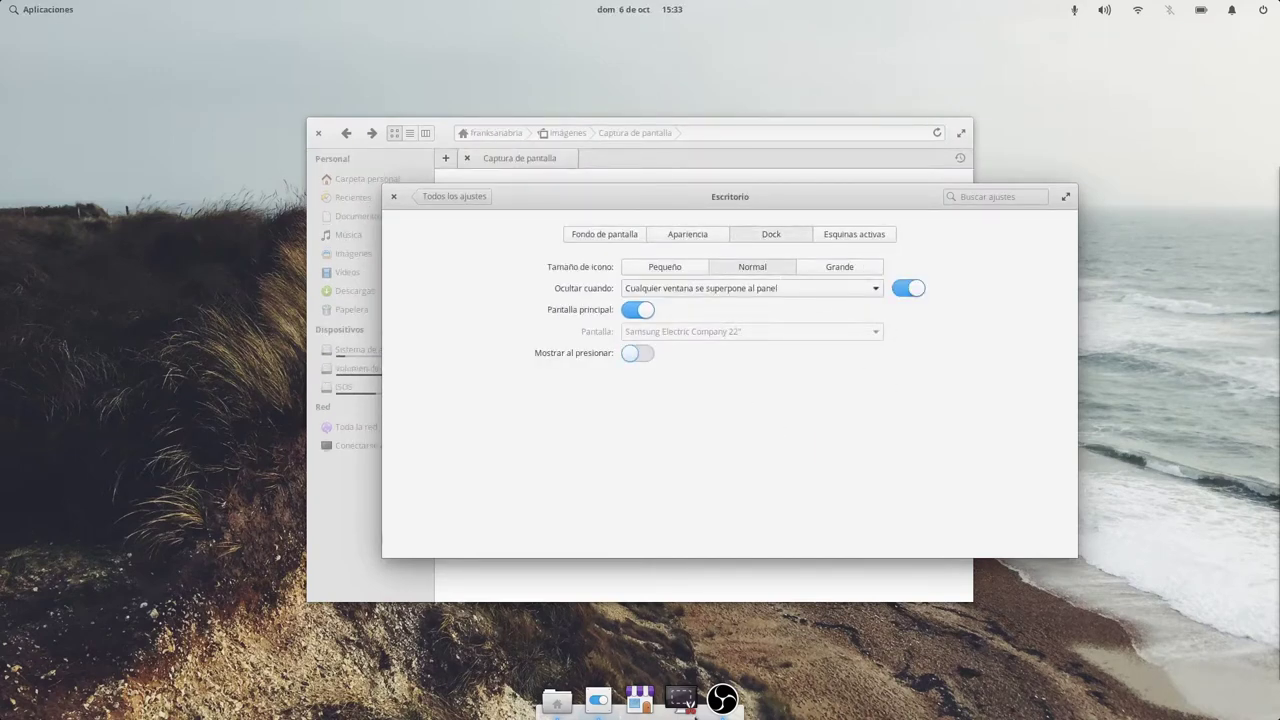
Try small and large dock icons, keep normal size, then maximize Escritorio and reveal the dock.
left_click(630, 267)
left_click(750, 272)
left_click(809, 272)
left_click(762, 267)
double_click(746, 199)
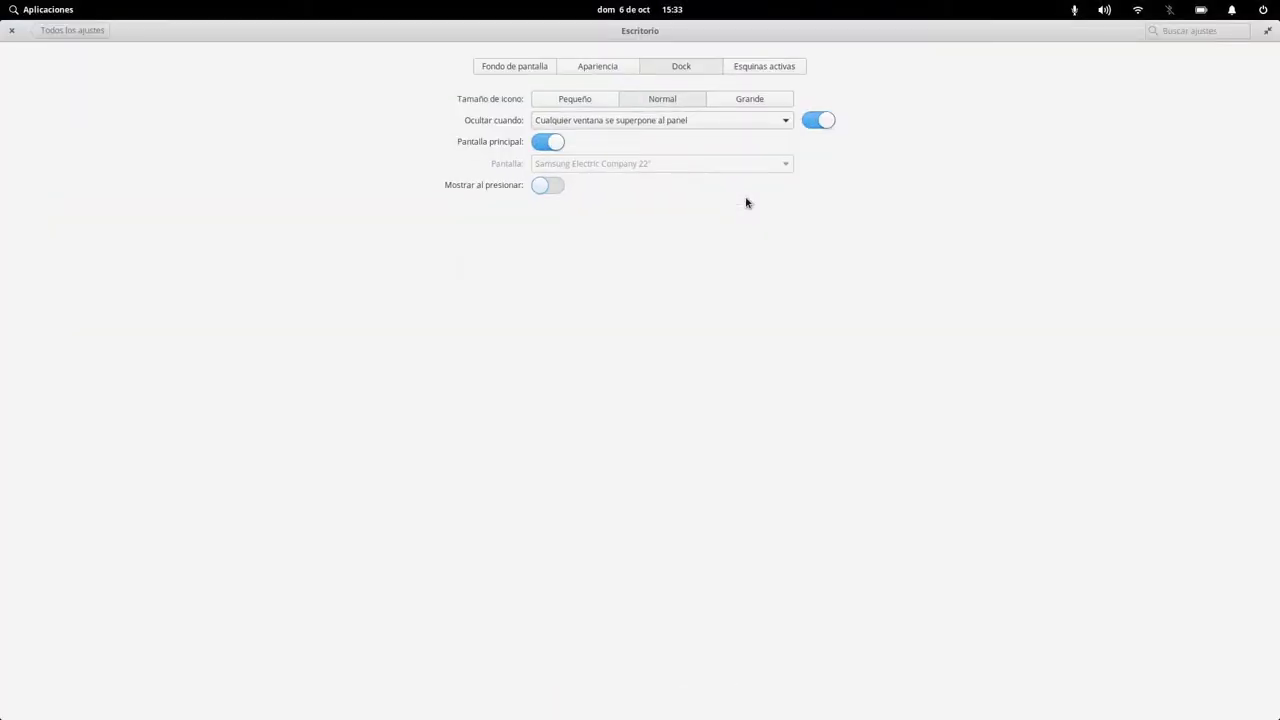
mouse_move(640, 716)
Open Esquinas activas, restore the window size, and glance at the applications menu.
left_click(760, 66)
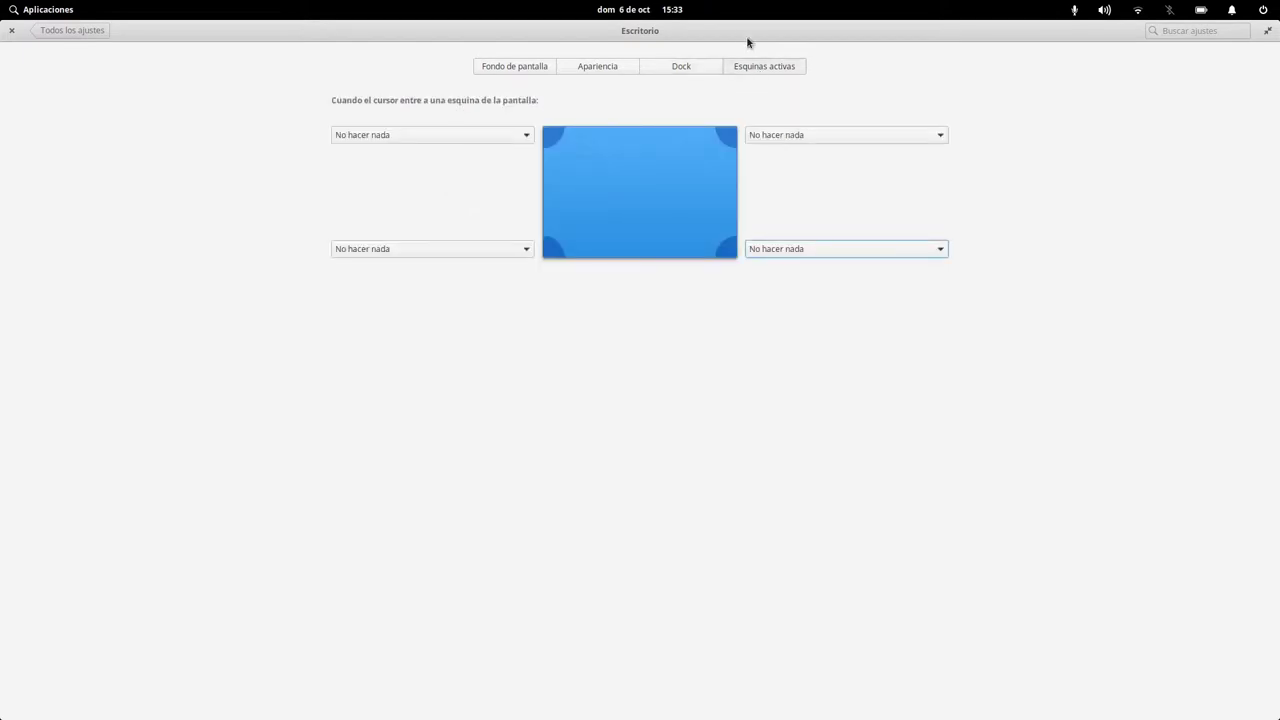
double_click(738, 30)
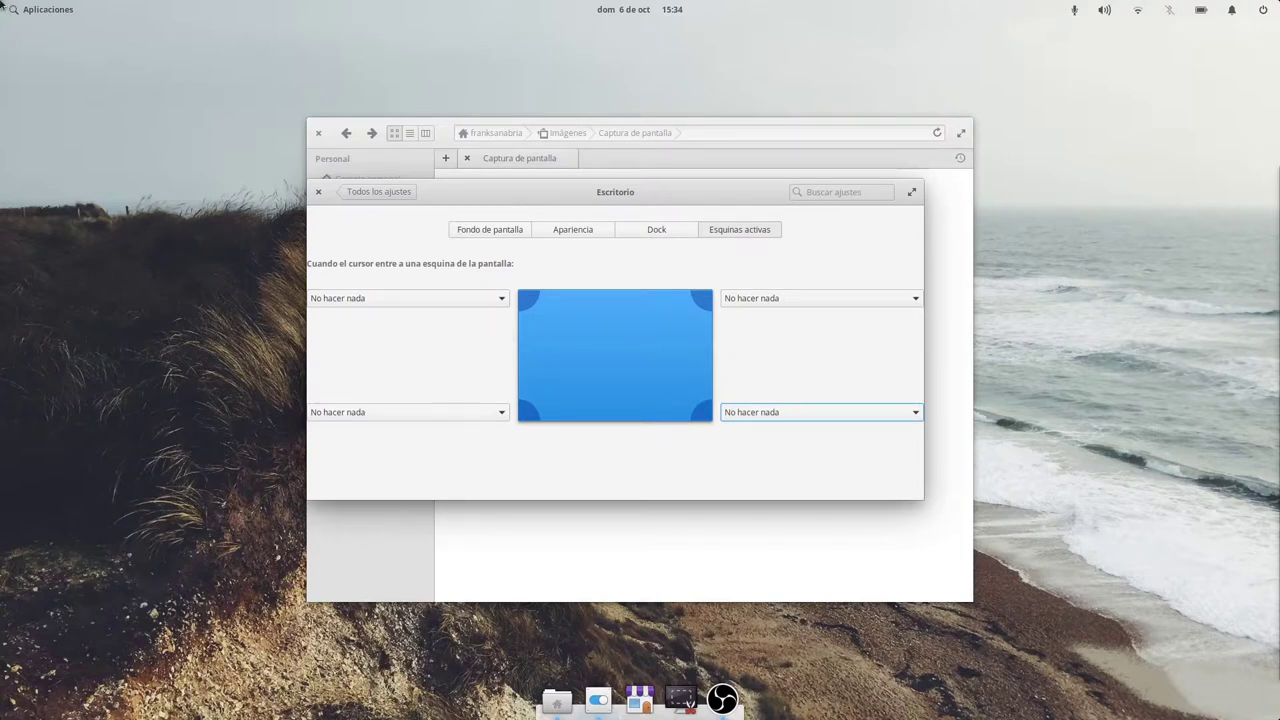
left_click(33, 9)
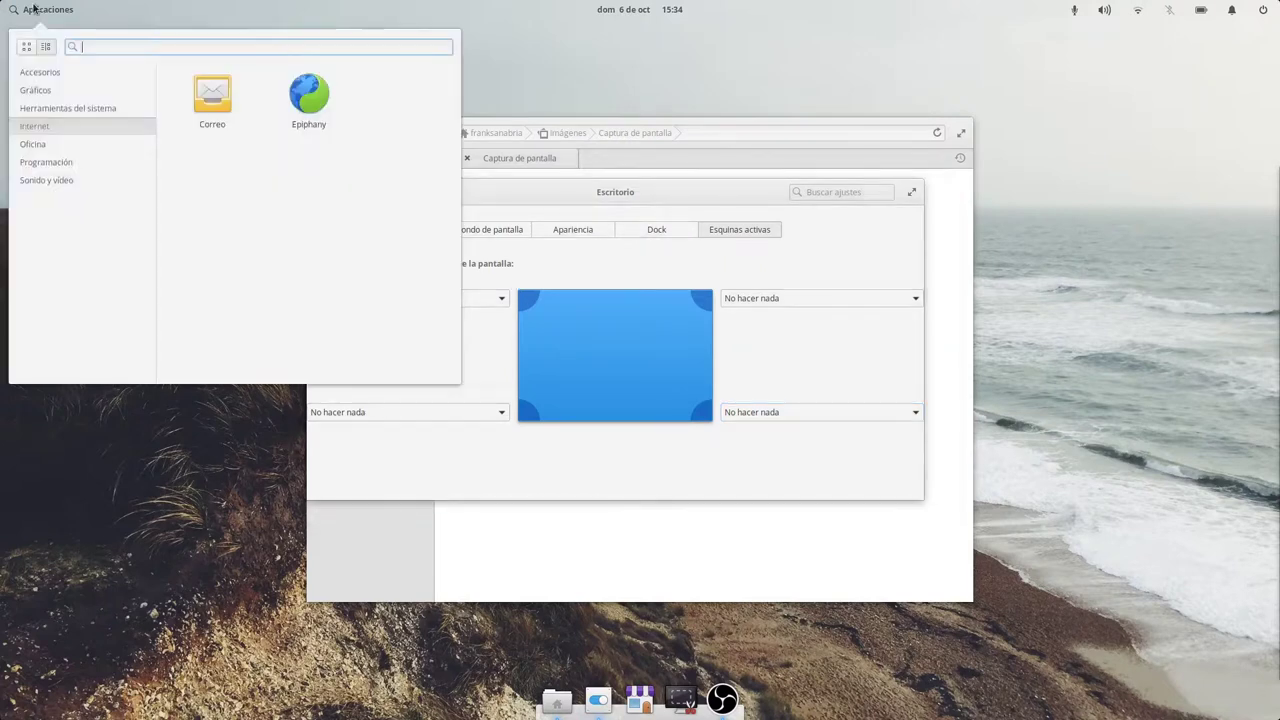
left_click(33, 9)
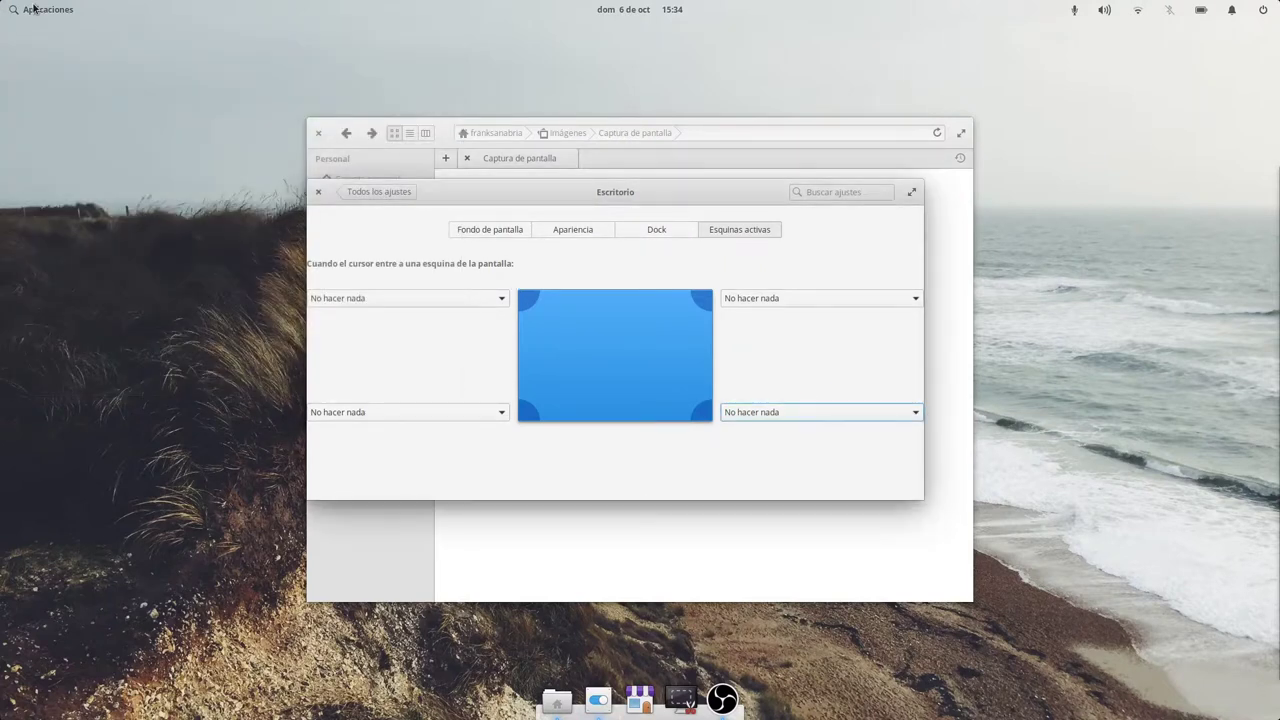
Set the top-left corner to Mostrar menú de aplicaciones and test it.
left_click(430, 298)
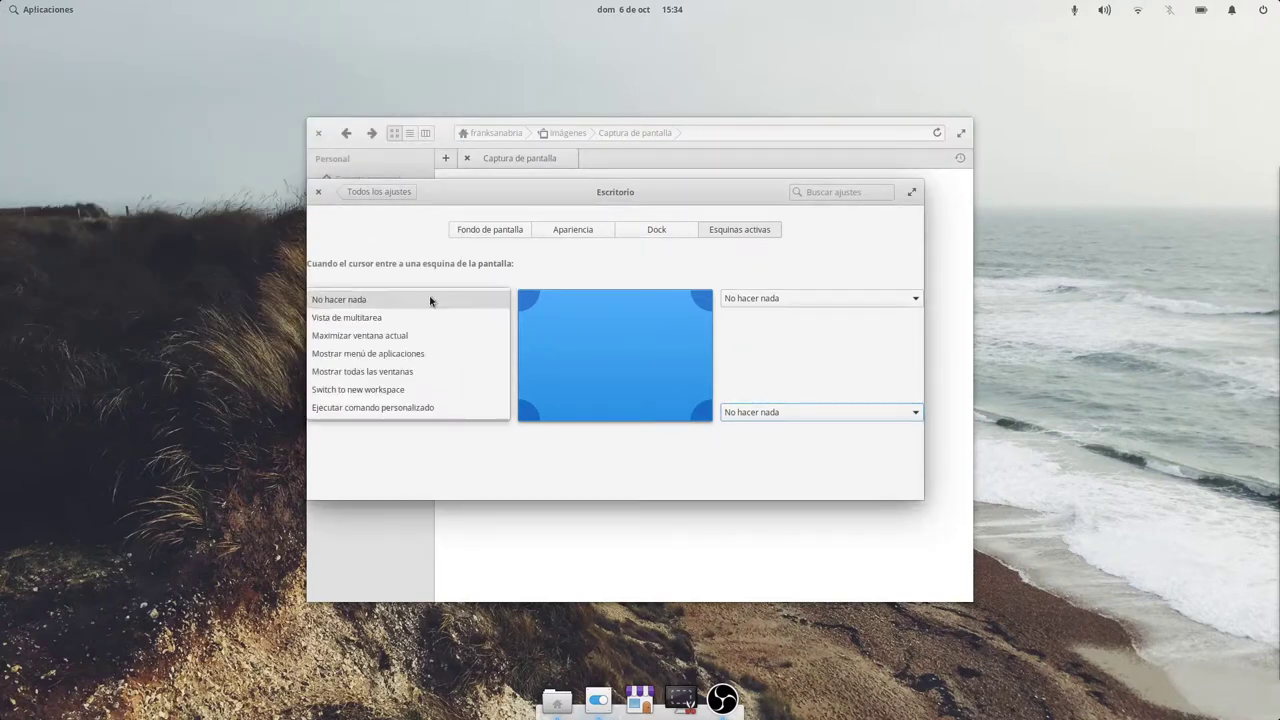
left_click(395, 354)
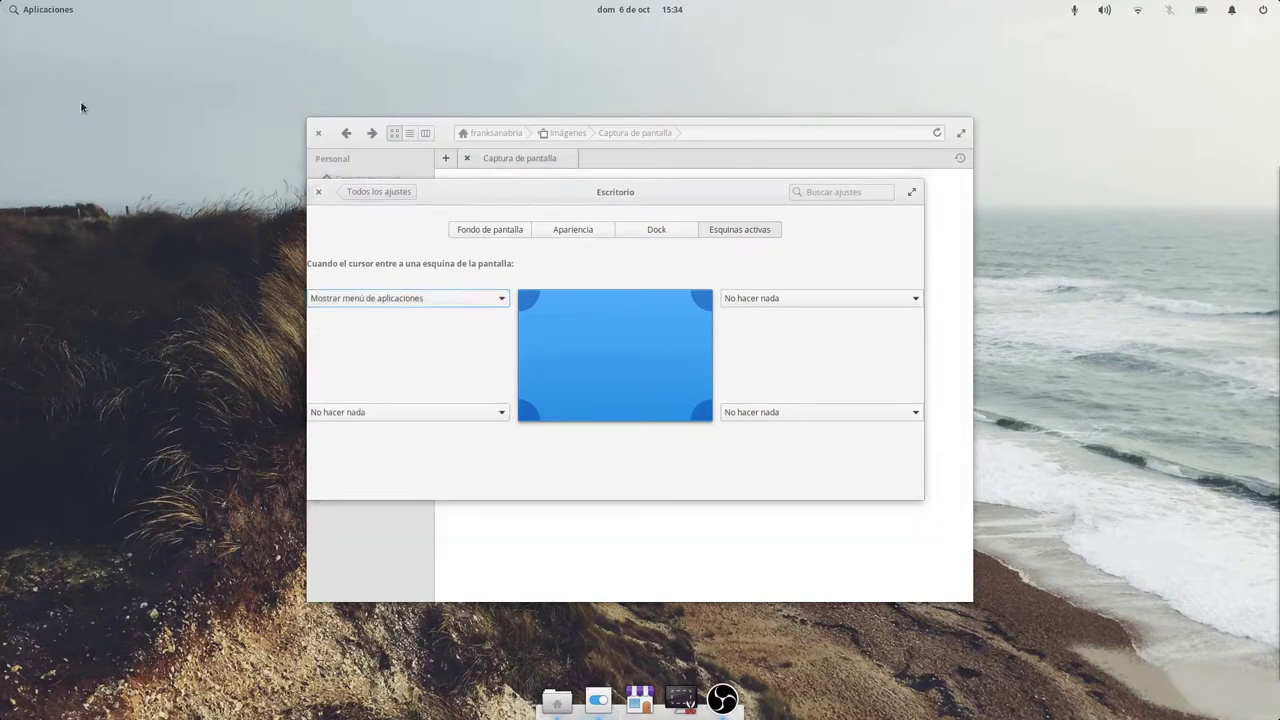
mouse_move(2, 3)
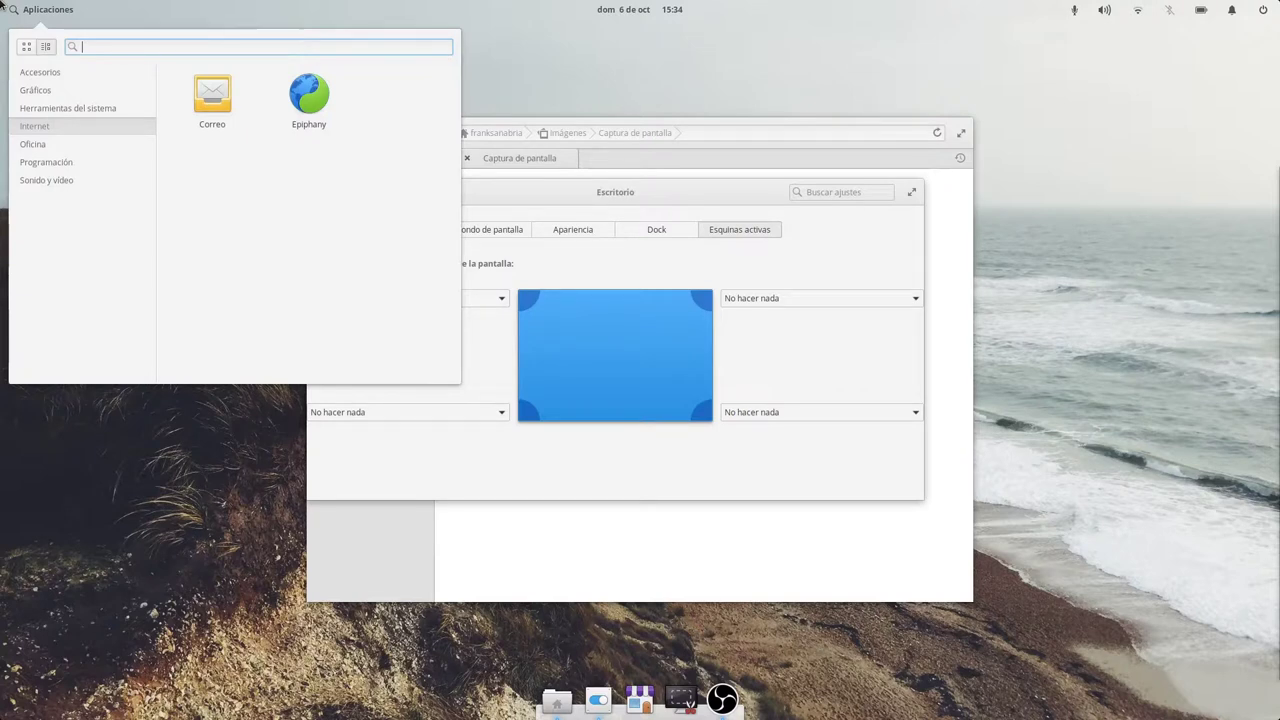
left_click(589, 451)
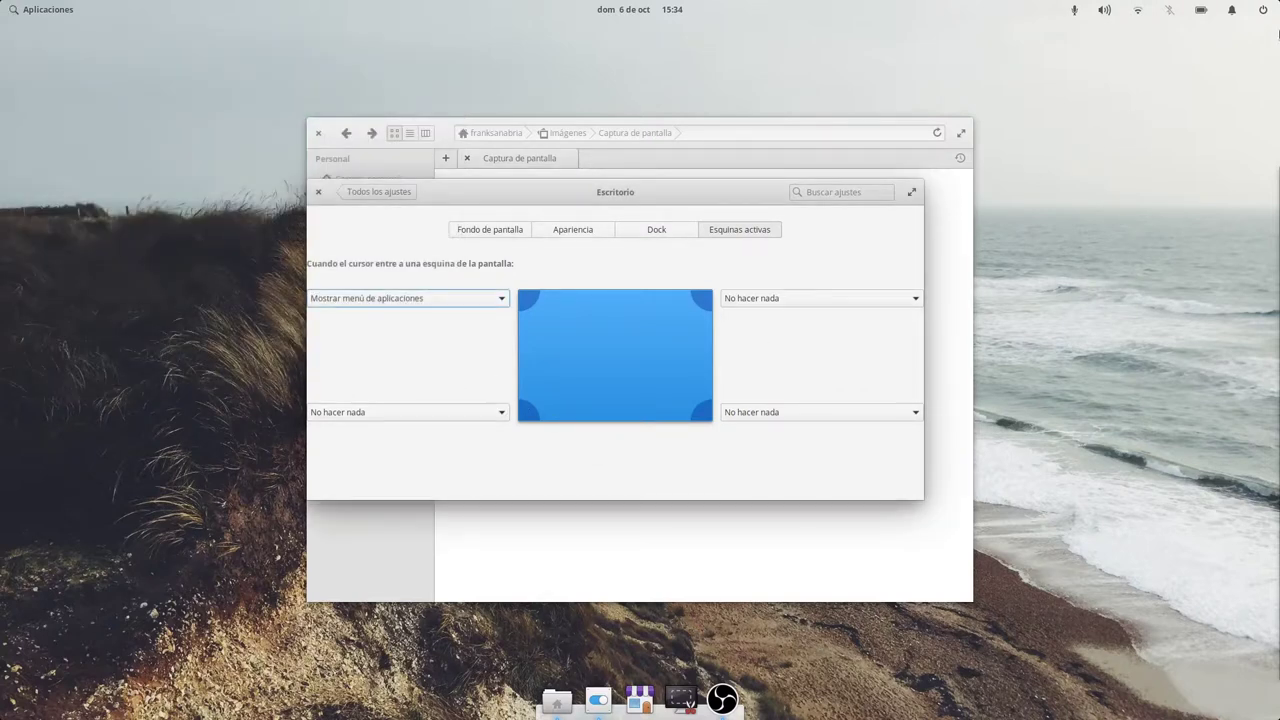
Set the top-right corner to Vista de multitarea and test it across workspaces.
left_click(796, 301)
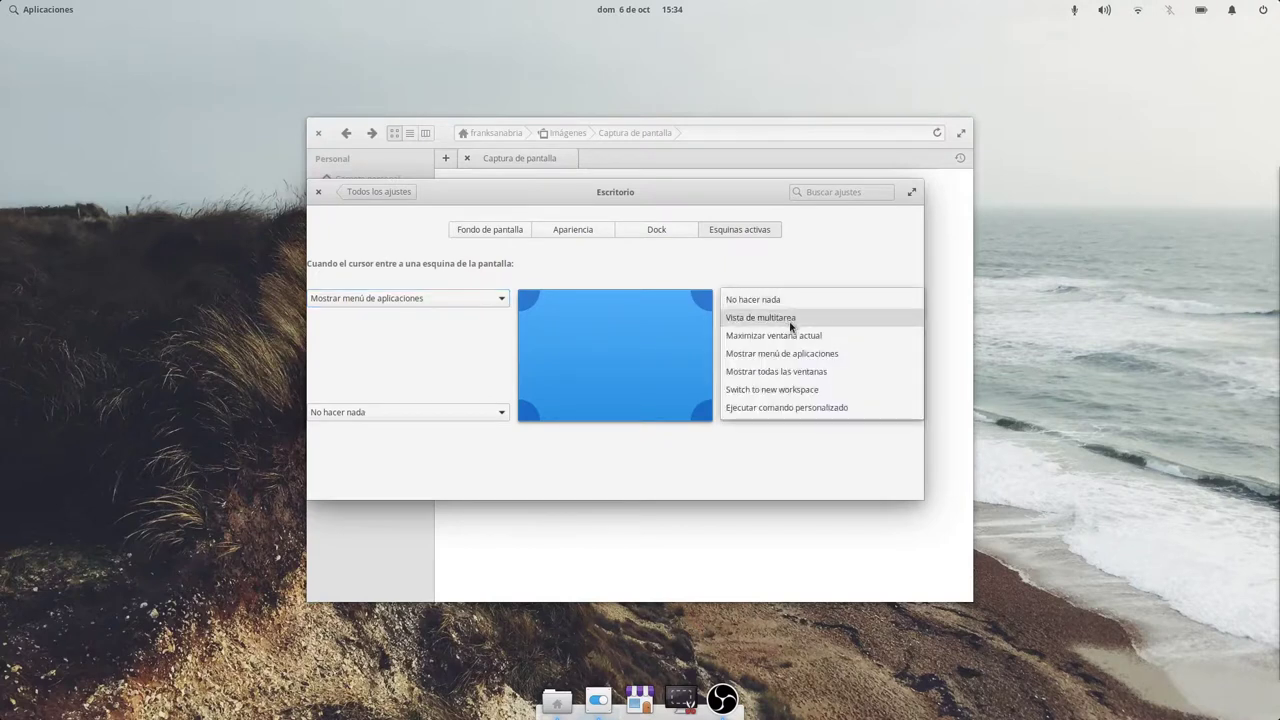
left_click(791, 324)
mouse_move(1279, 0)
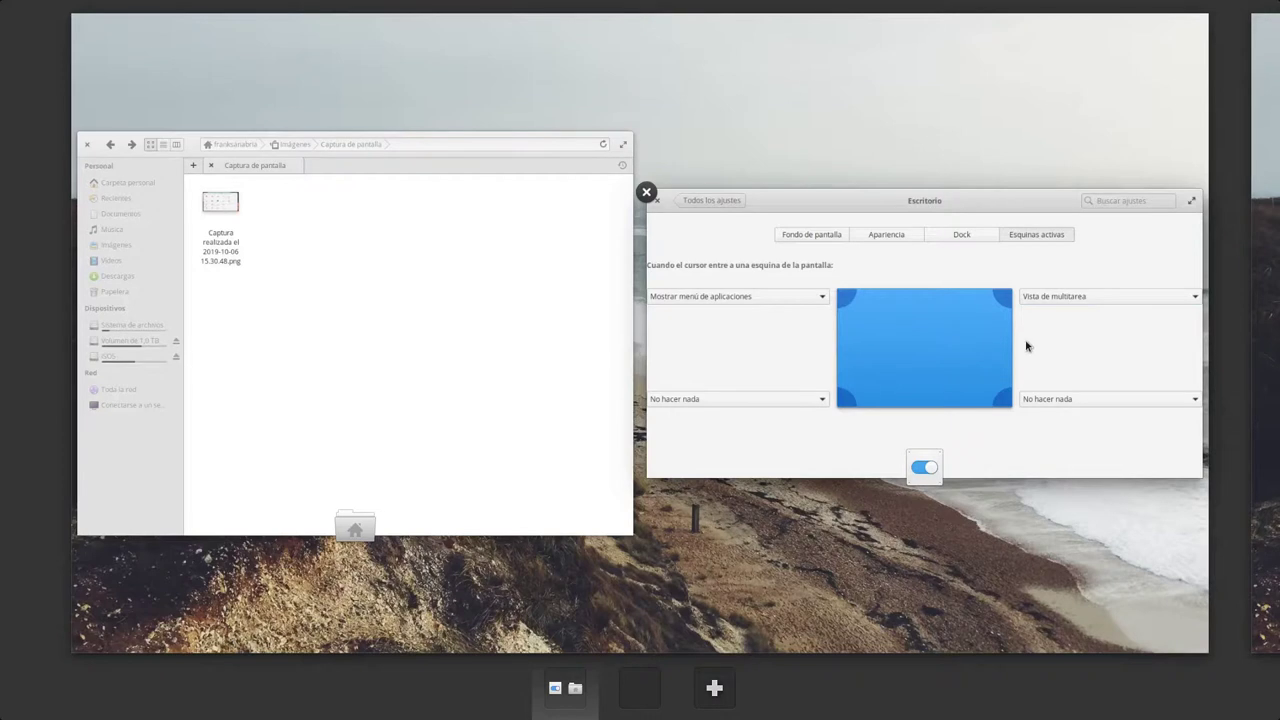
left_click(640, 690)
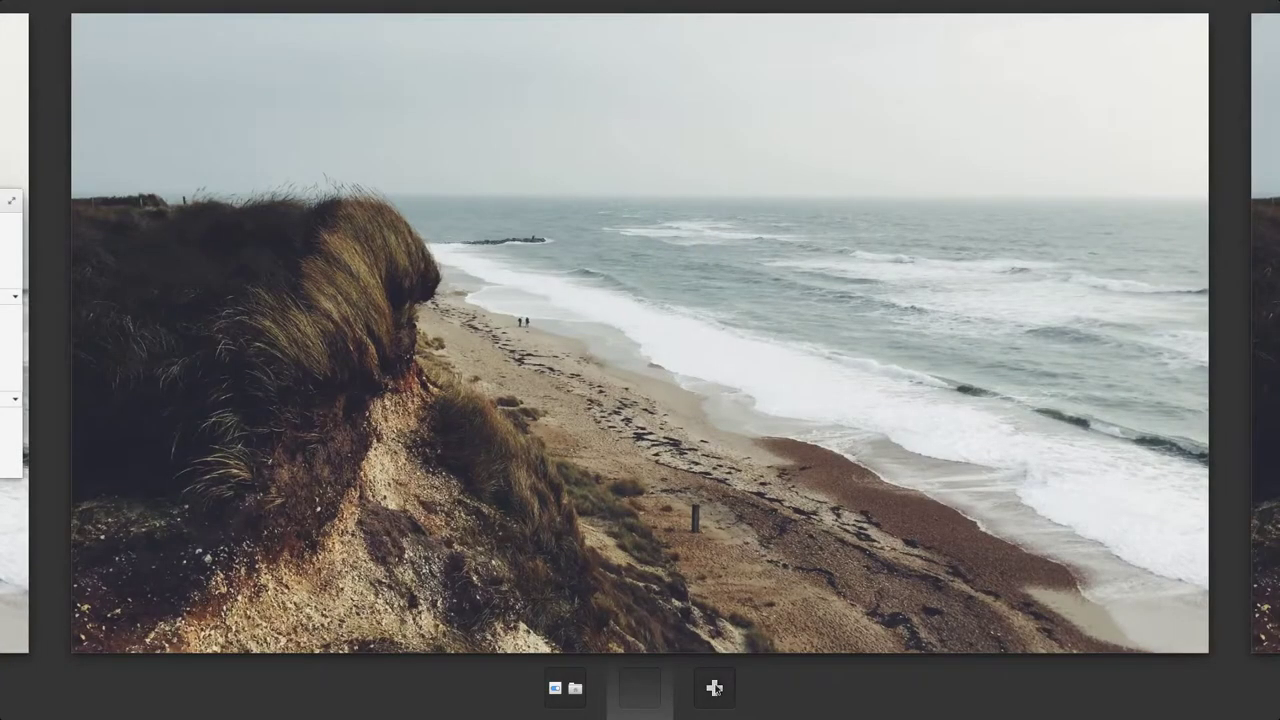
left_click(550, 676)
left_click(855, 387)
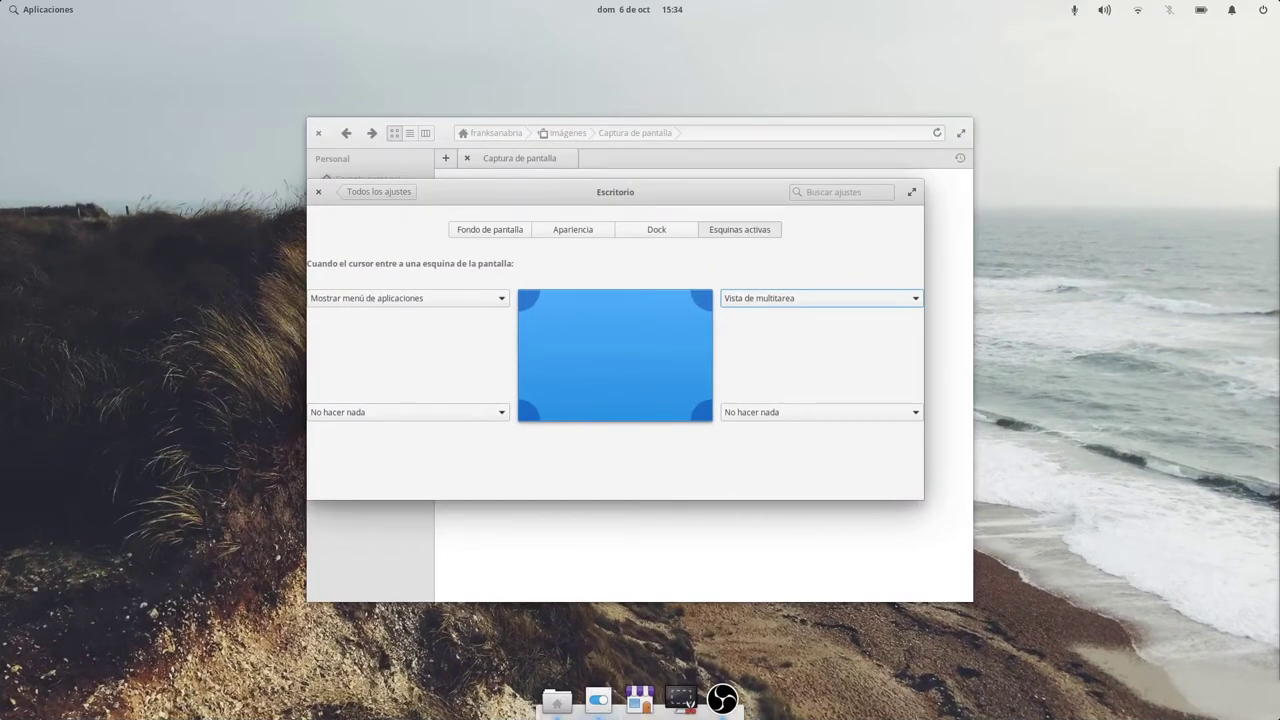
Set the bottom-left corner to Mostrar todas las ventanas and test the window spread.
left_click(432, 420)
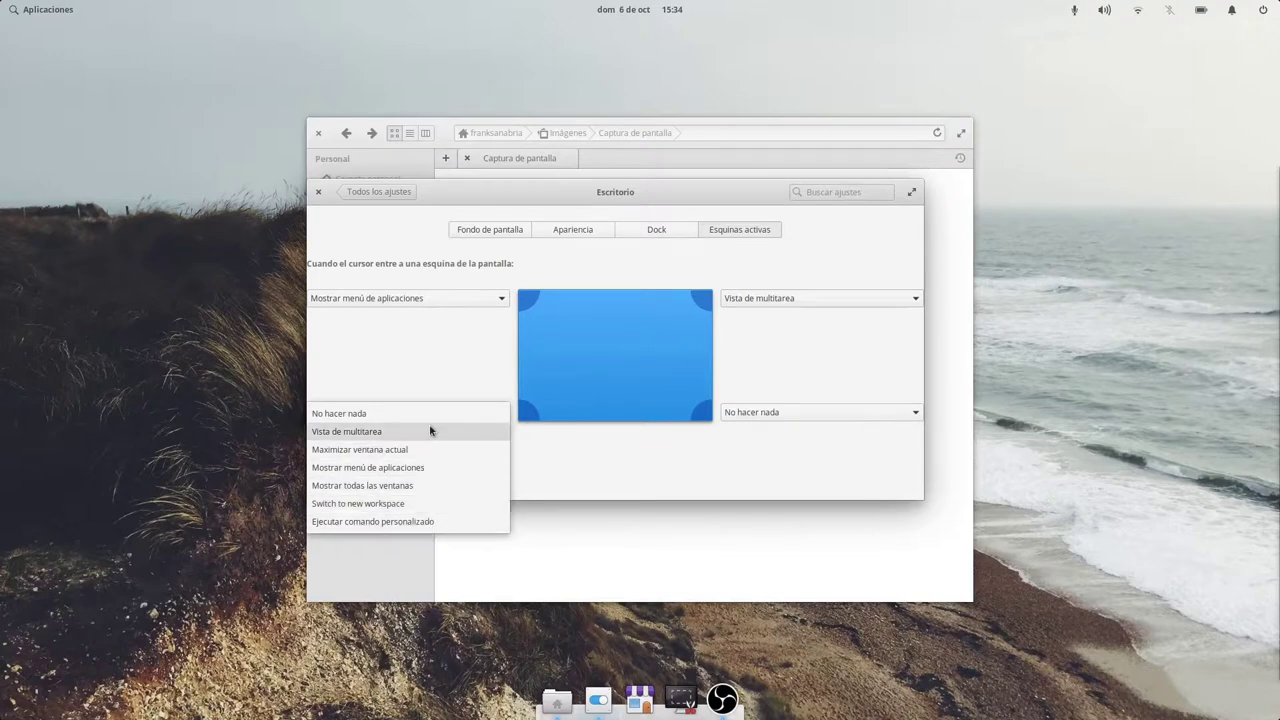
left_click(423, 485)
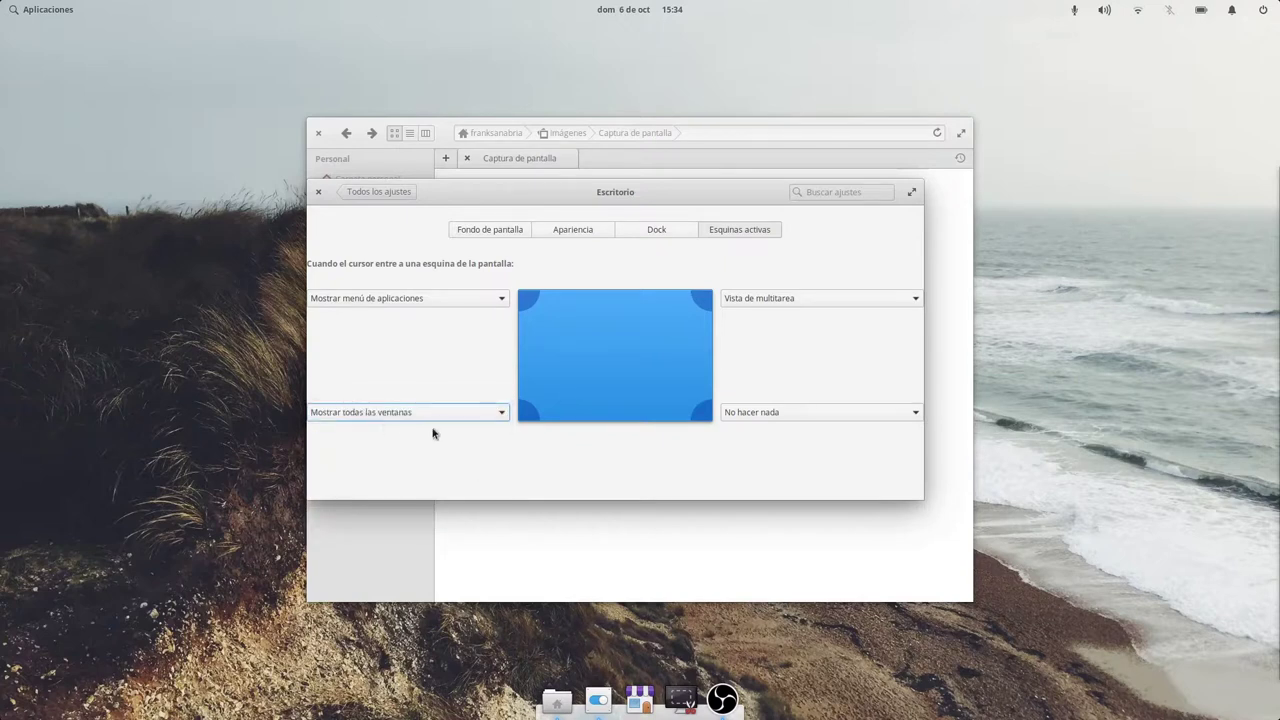
left_click(557, 520)
mouse_move(0, 719)
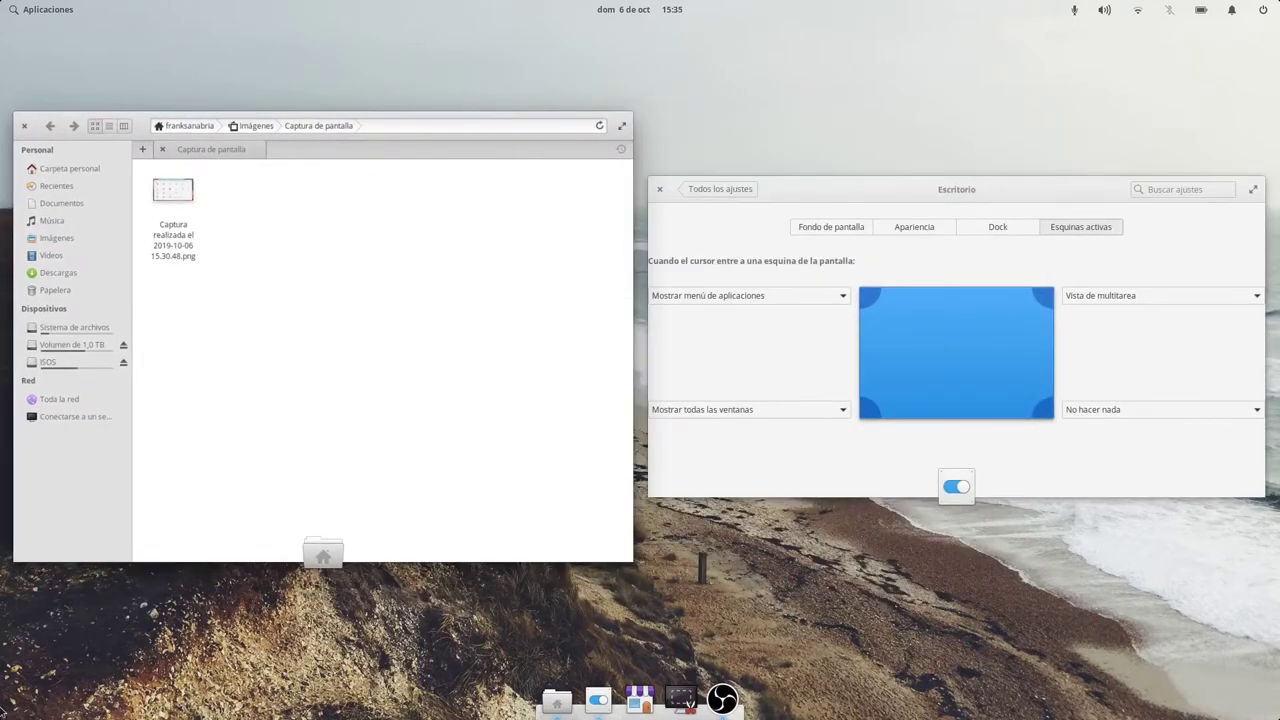
left_click(791, 409)
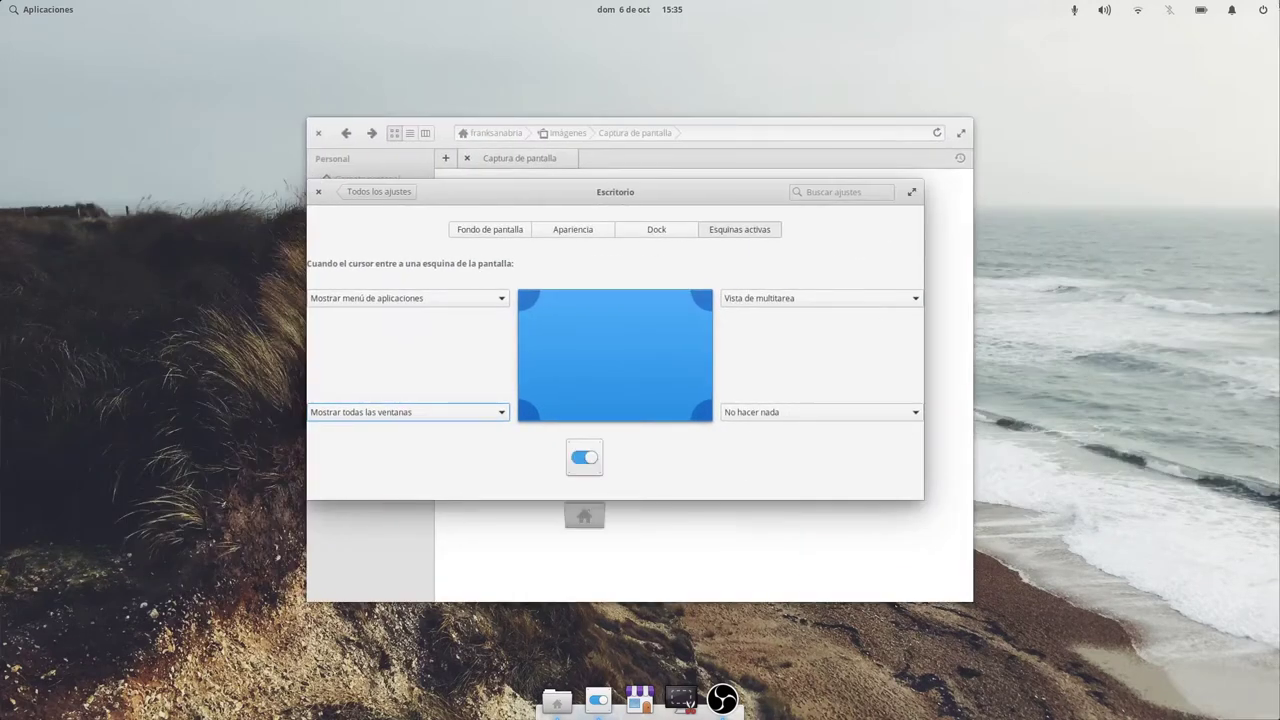
Trigger the top-right multitasking corner again, visit the empty right workspace, and return to Settings.
mouse_move(1279, 0)
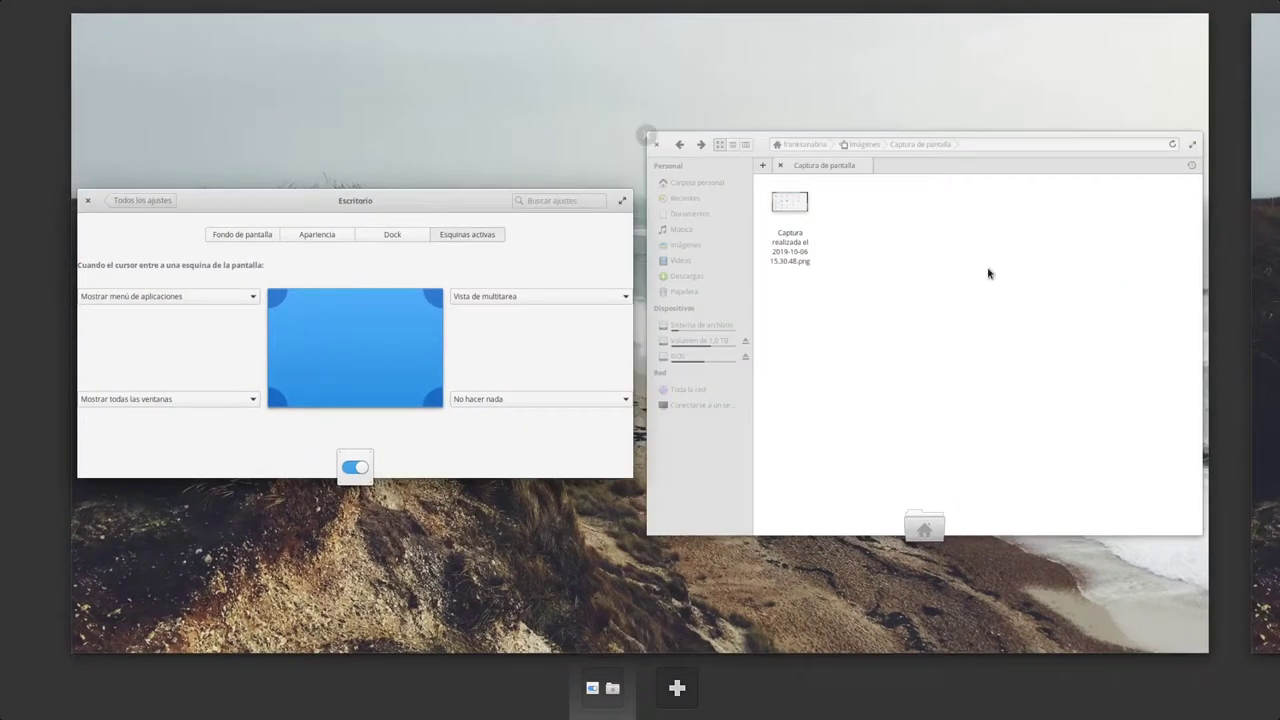
left_click(795, 355)
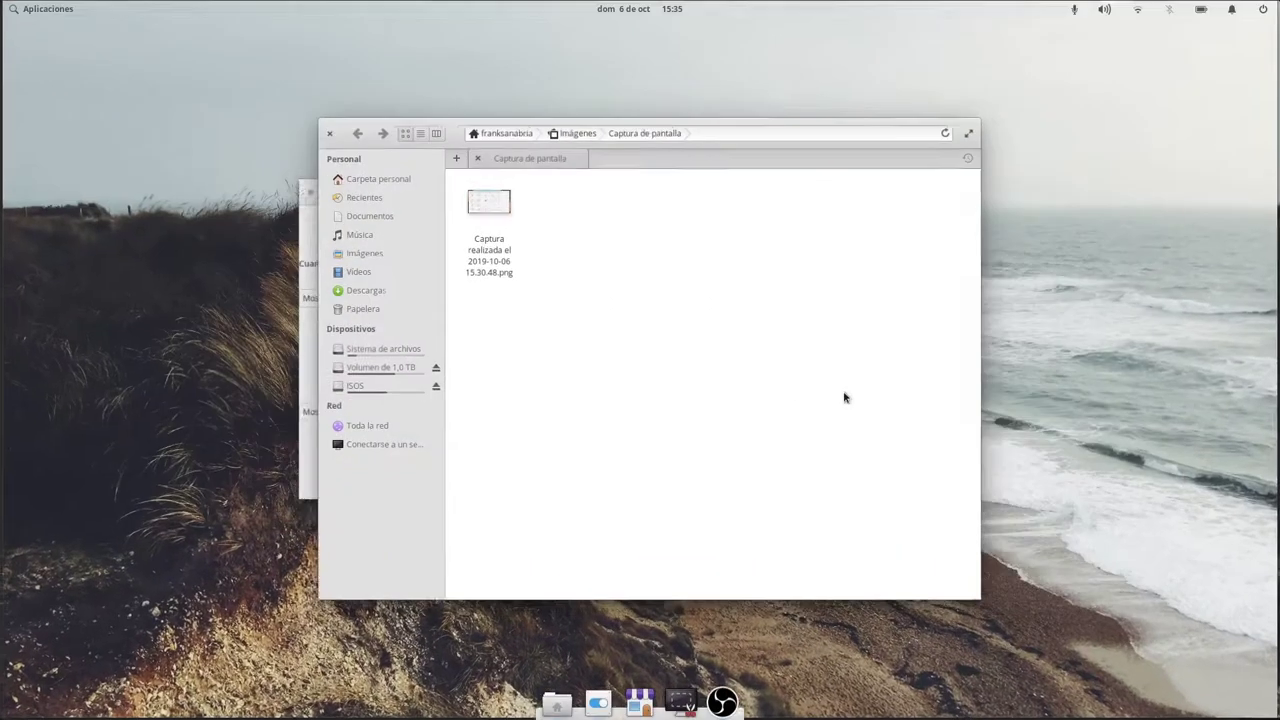
mouse_move(1279, 0)
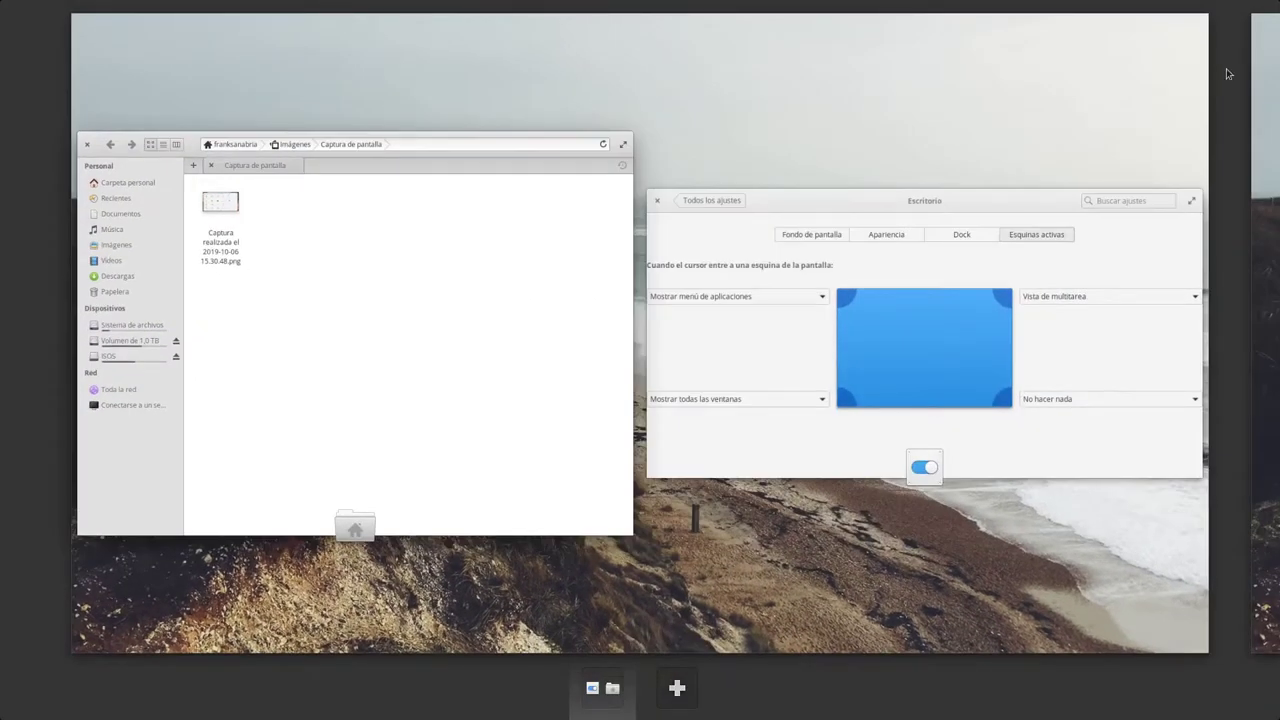
left_click(1272, 331)
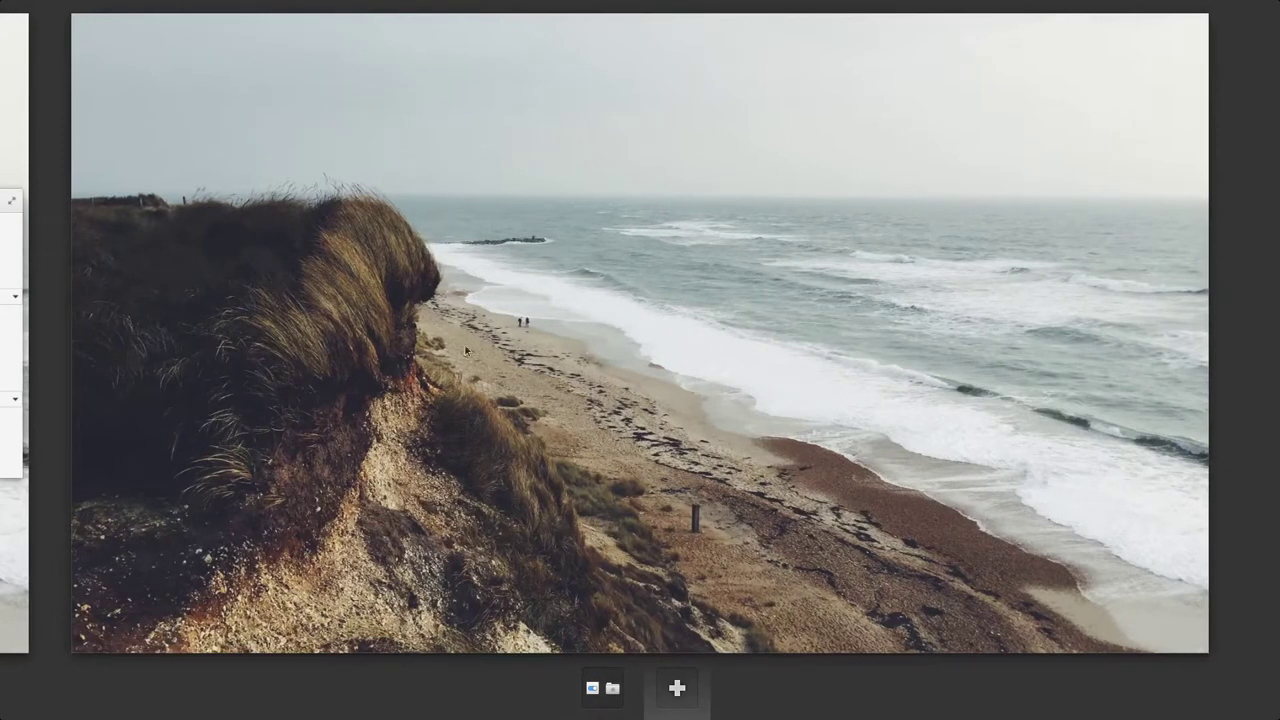
left_click(20, 346)
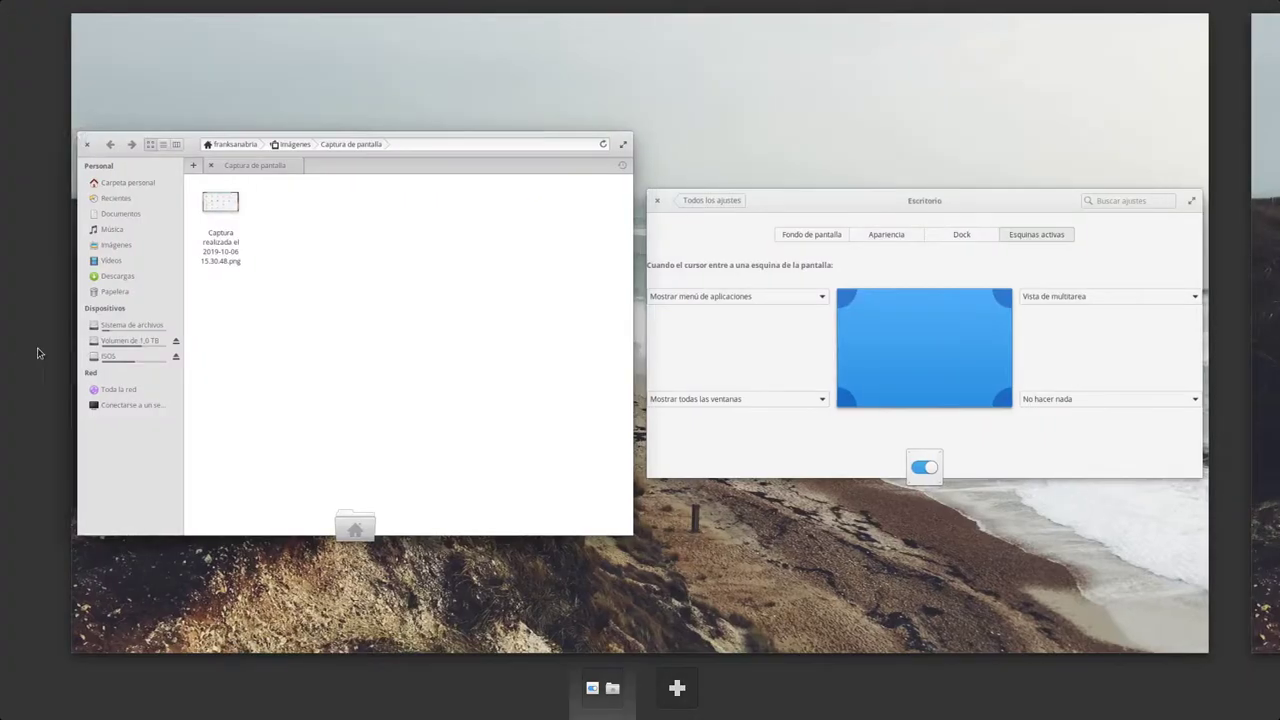
left_click(840, 368)
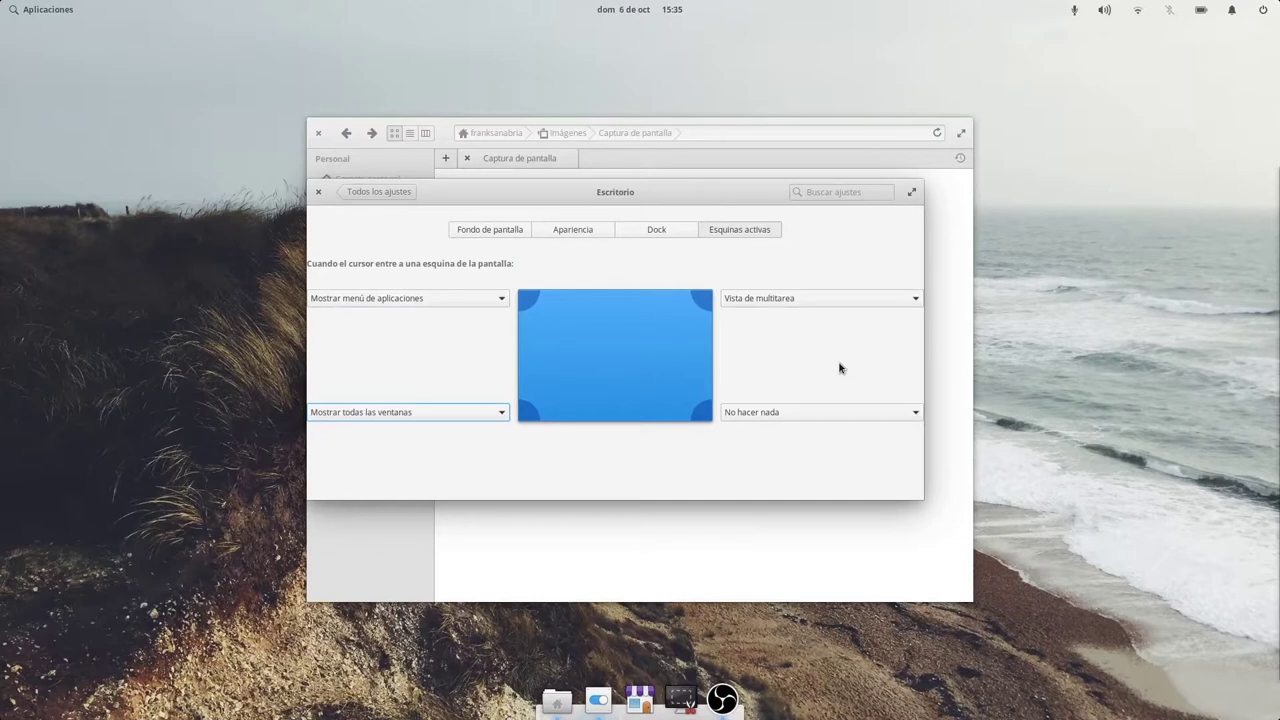
Hold Super to show the Atajos de teclado overlay of window, workspace and screenshot shortcuts.
key("super")
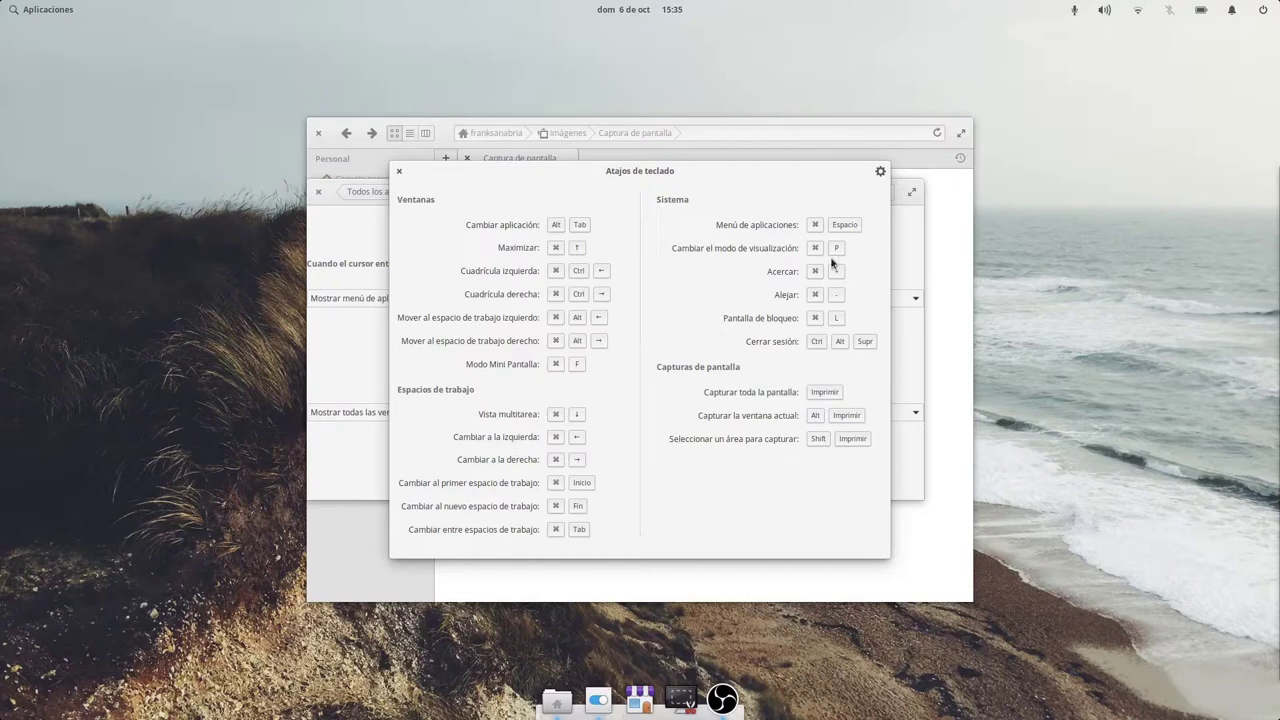
Browse the keyboard shortcut categories from workspaces to custom, then the key repeat settings.
left_click(880, 171)
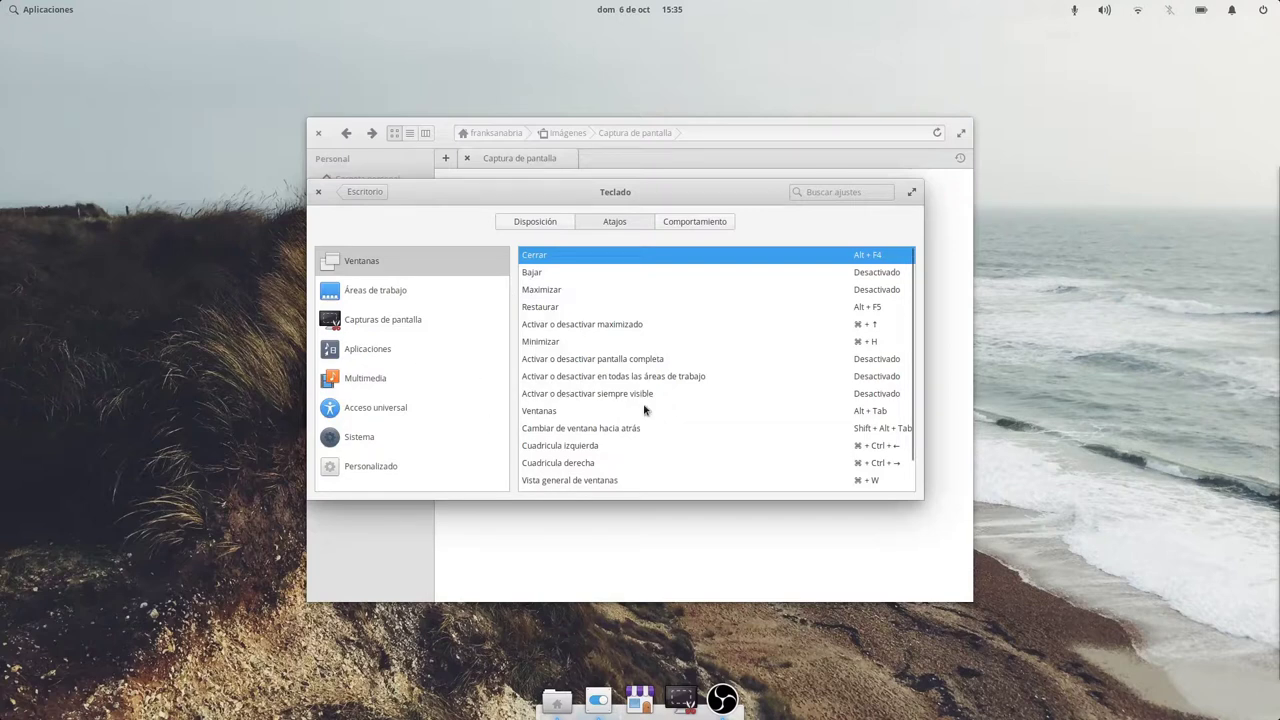
scroll(645, 408, "down", 2)
scroll(645, 408, "up", 2)
left_click(424, 290)
left_click(409, 325)
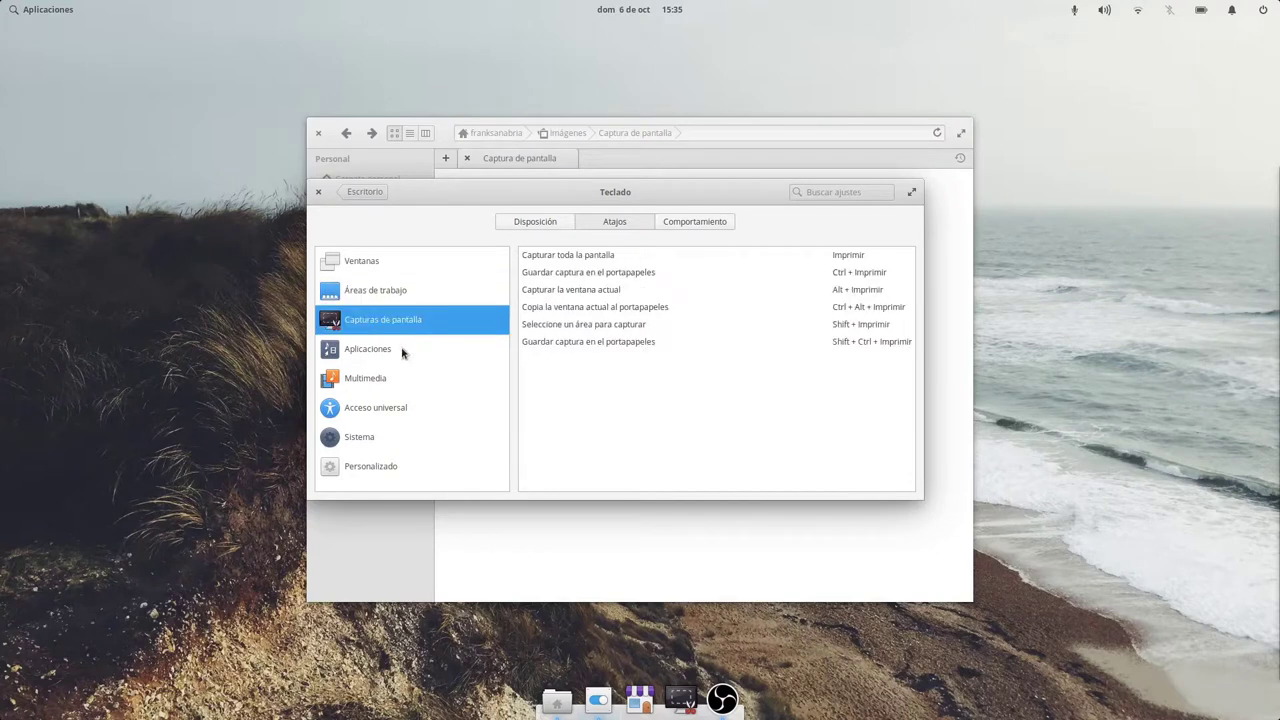
left_click(387, 360)
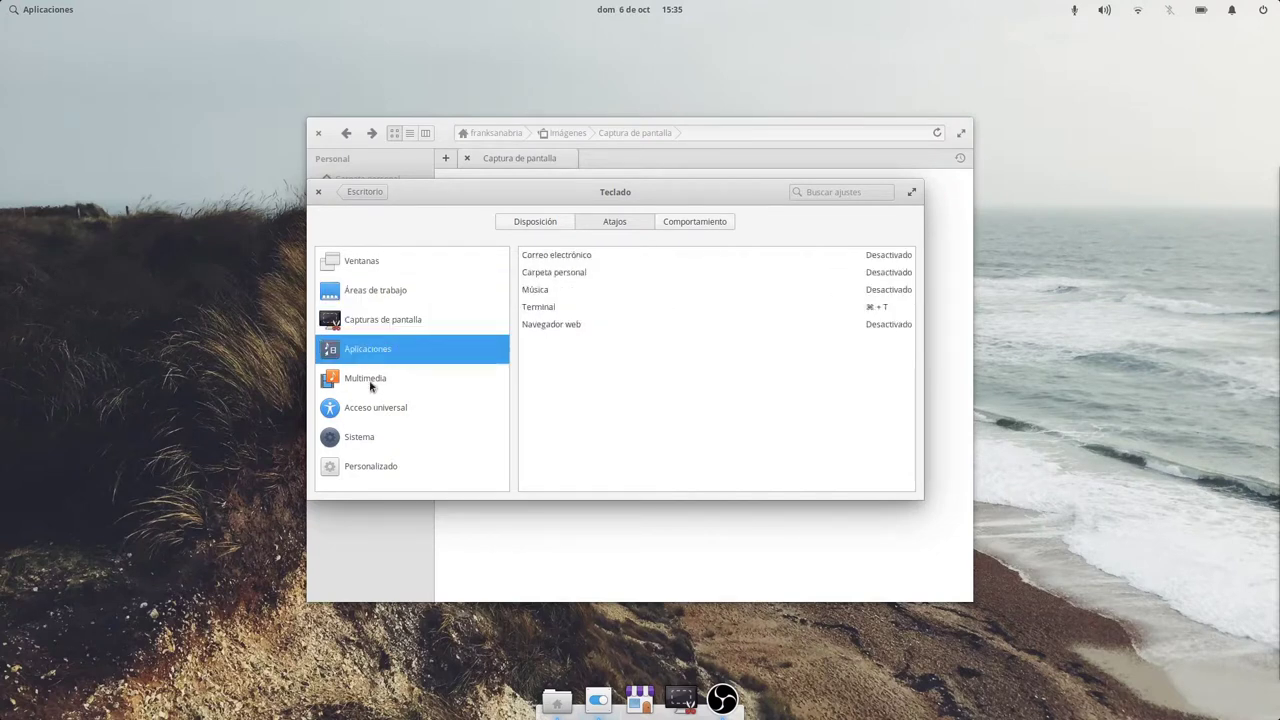
left_click(372, 384)
left_click(379, 408)
left_click(366, 446)
left_click(367, 466)
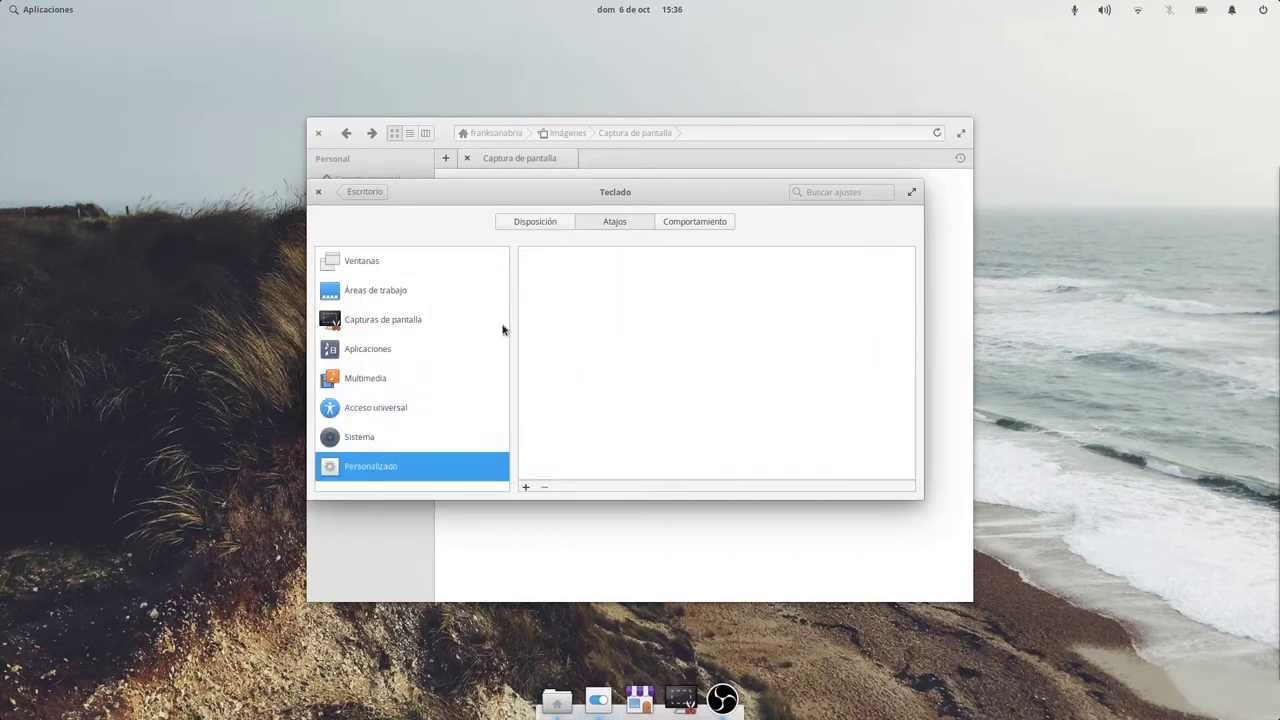
left_click(682, 222)
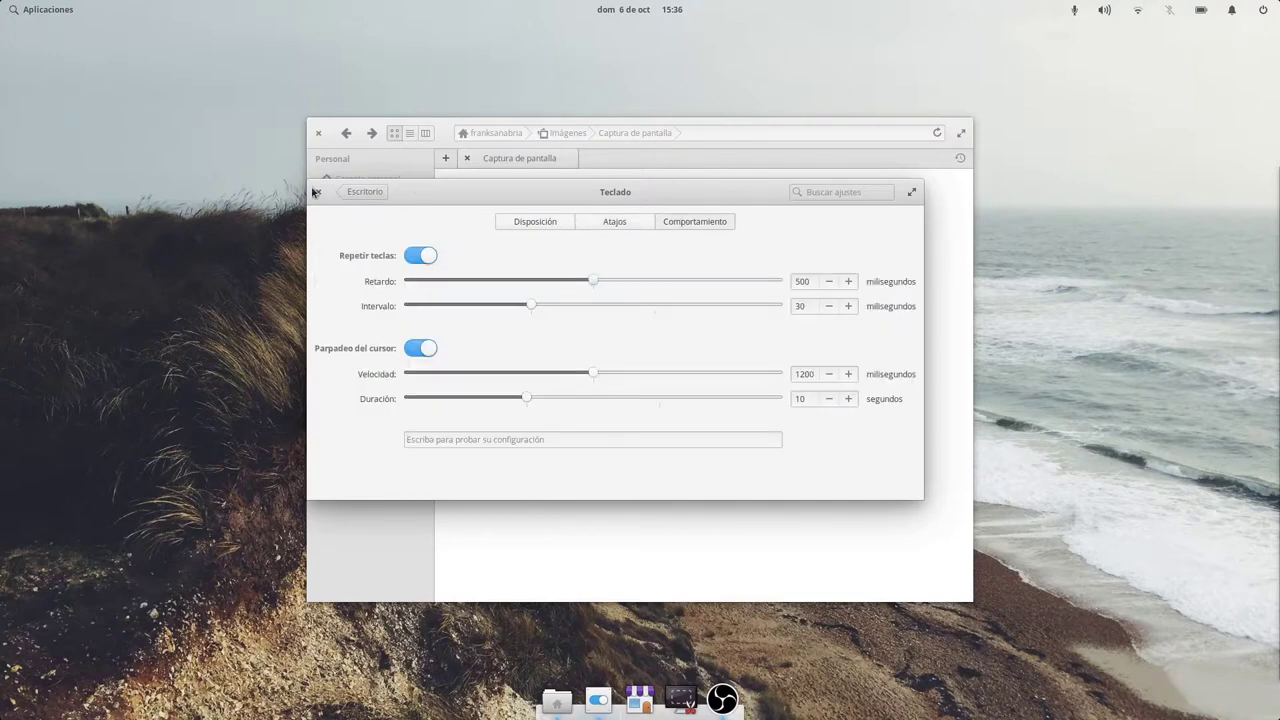
Close the keyboard and Files windows and go to Escritorio's Esquinas activas settings.
left_click(318, 191)
left_click(318, 133)
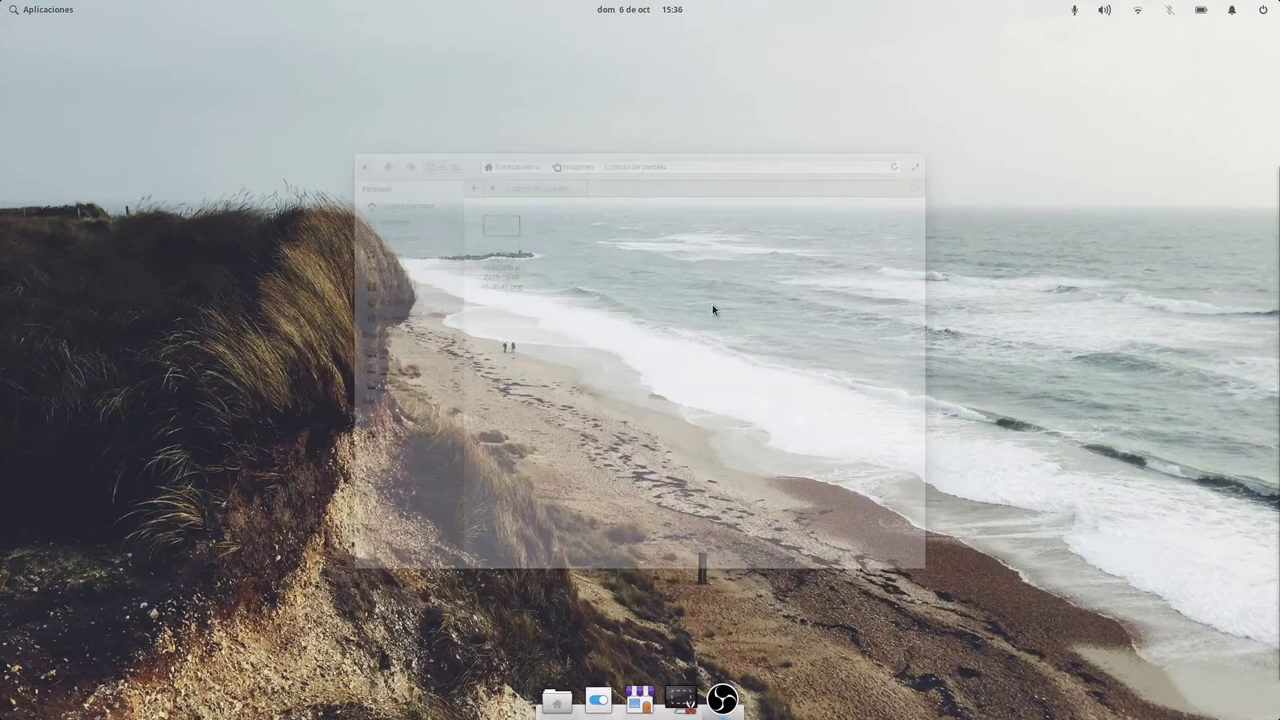
left_click(600, 702)
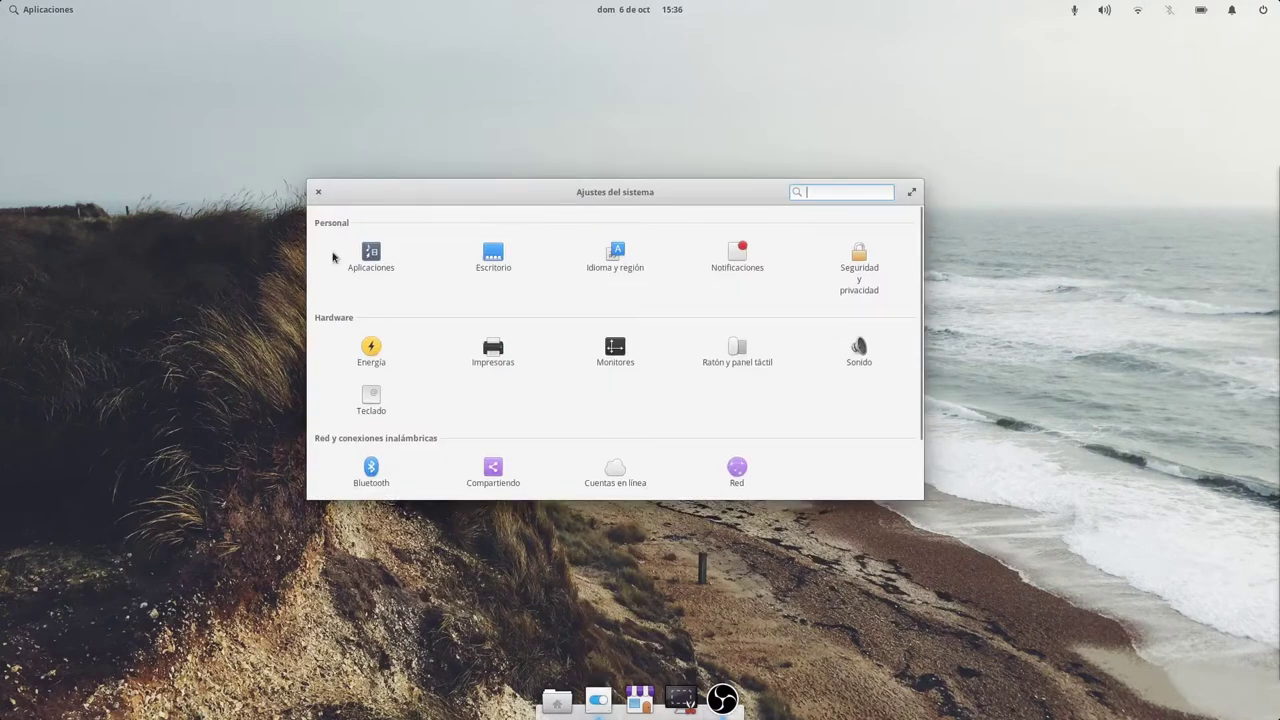
left_click(493, 258)
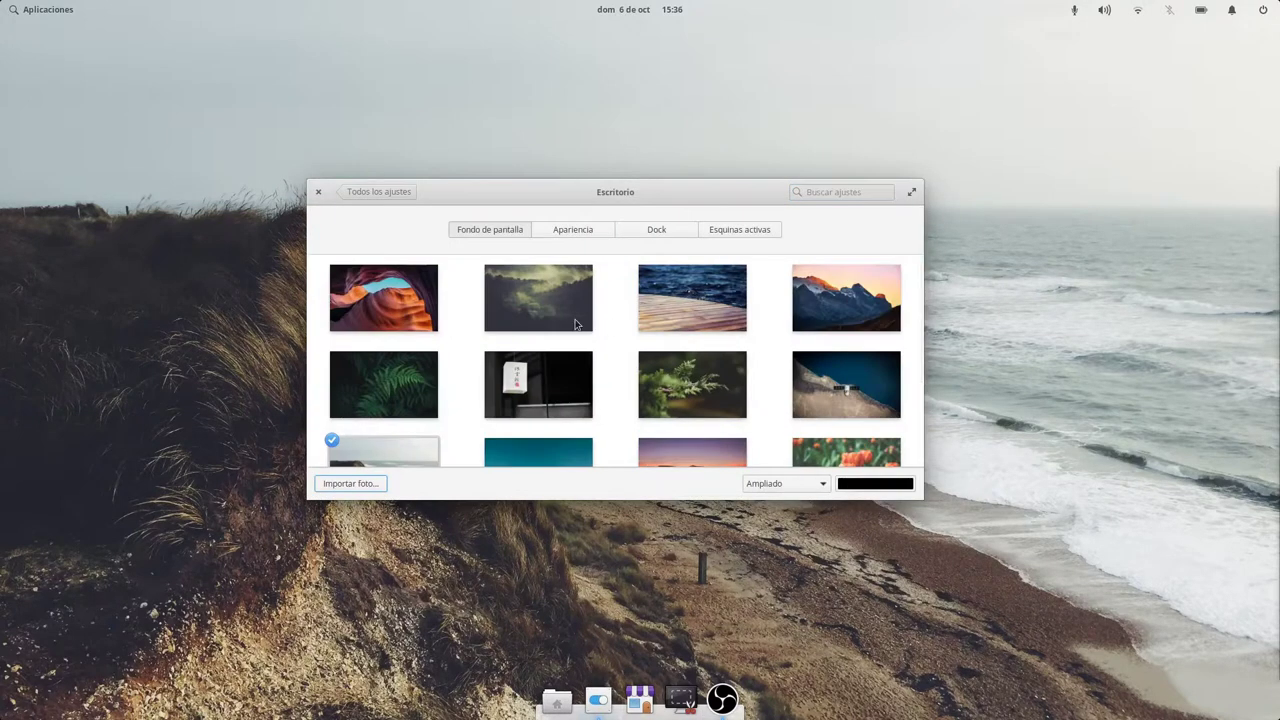
left_click(739, 229)
Set the bottom-right corner to Switch to new workspace.
left_click(776, 415)
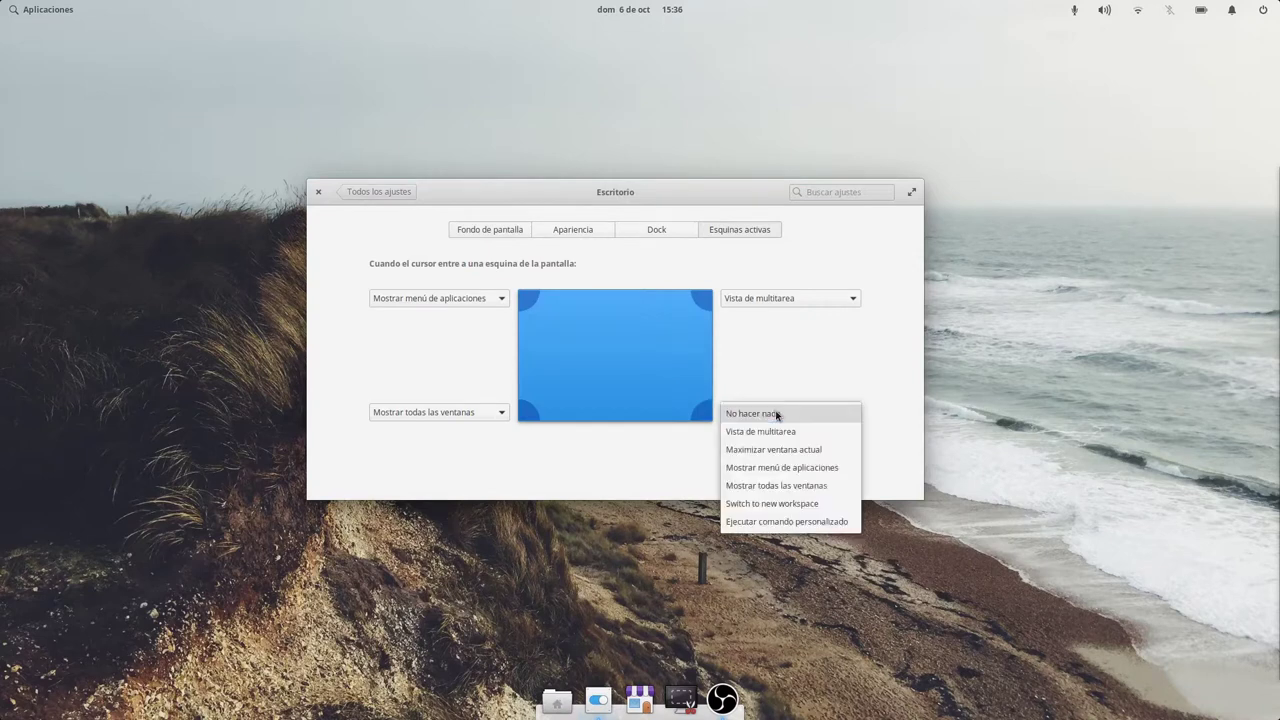
left_click(545, 460)
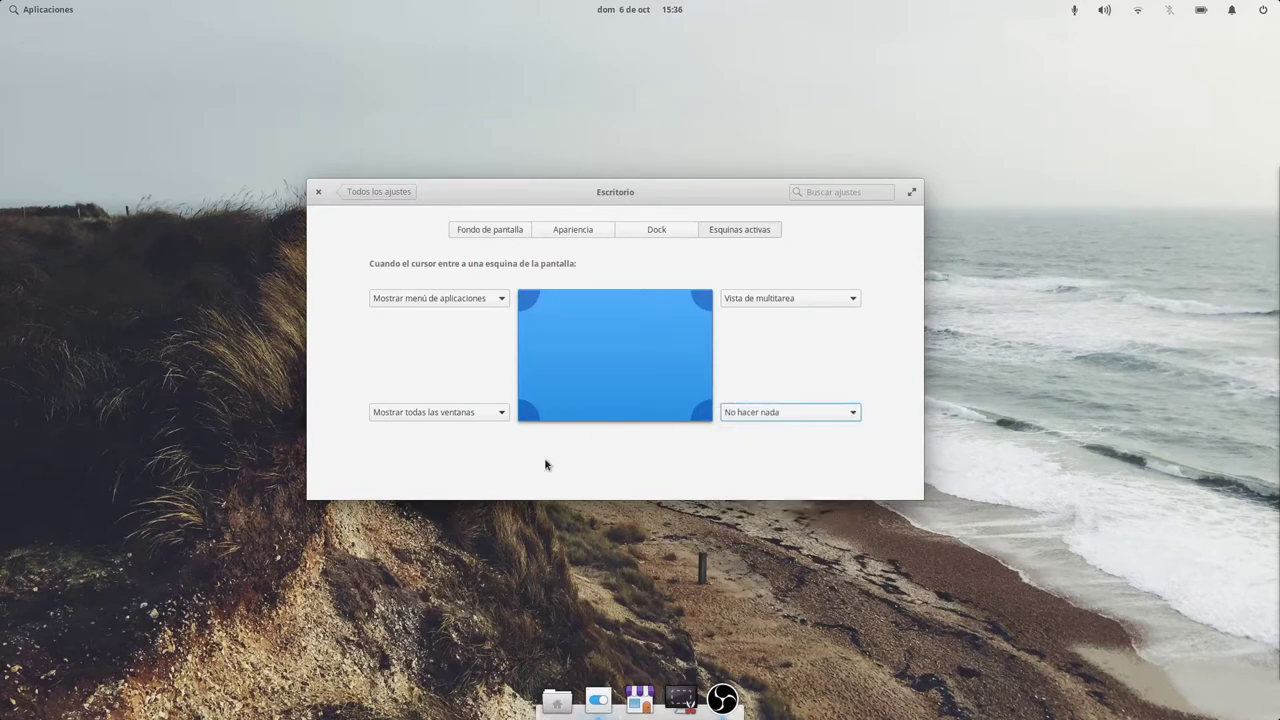
left_click(793, 413)
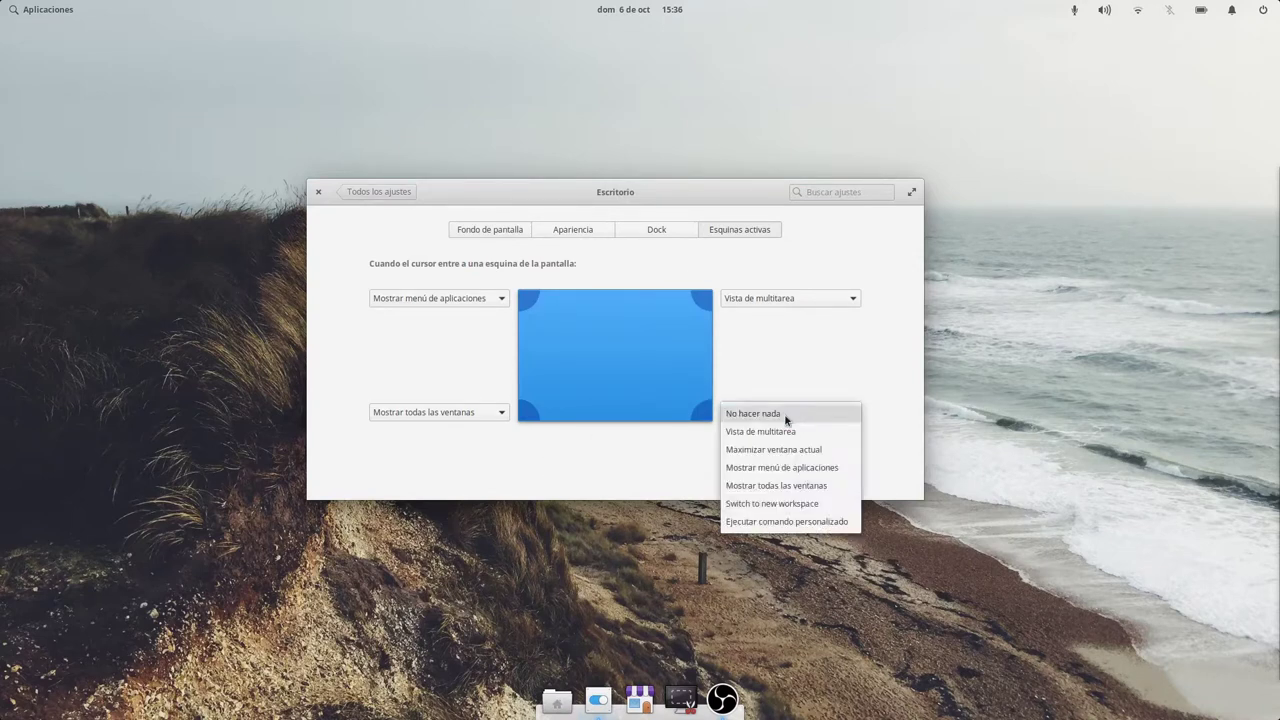
left_click(789, 504)
Test the bottom-right corner, return to the settings workspace, and go back to all settings.
mouse_move(1279, 719)
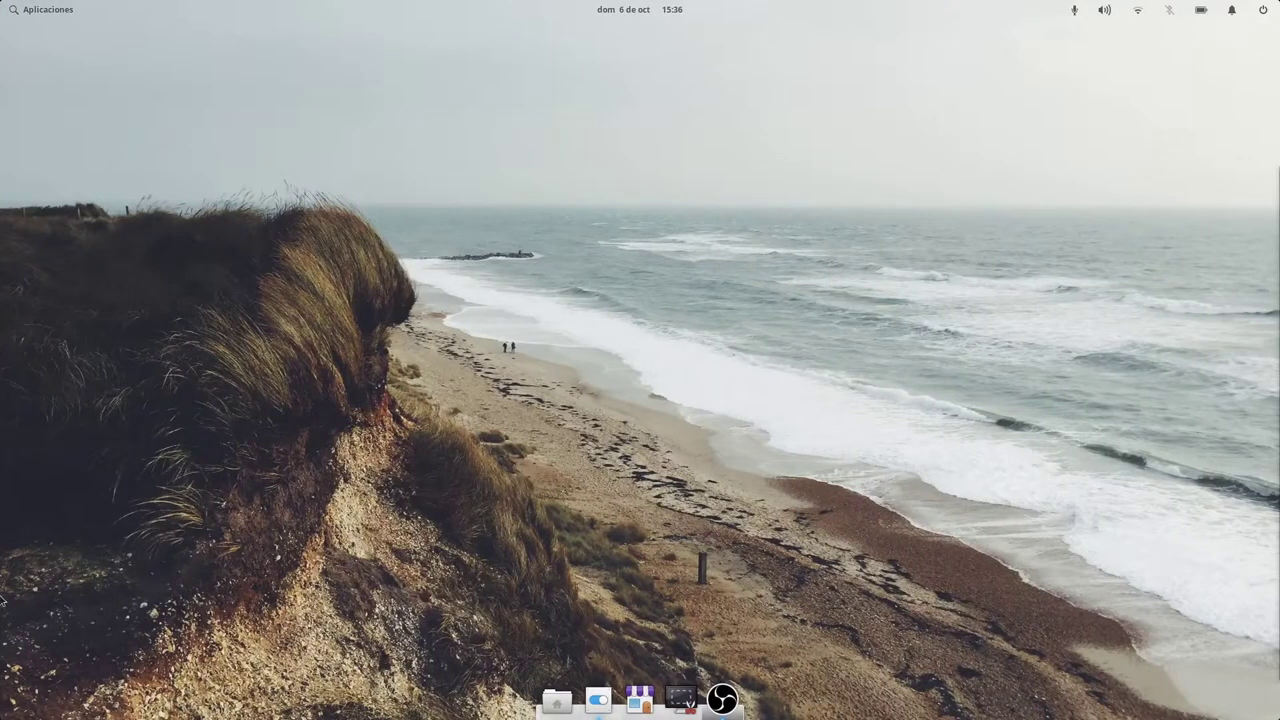
mouse_move(2, 717)
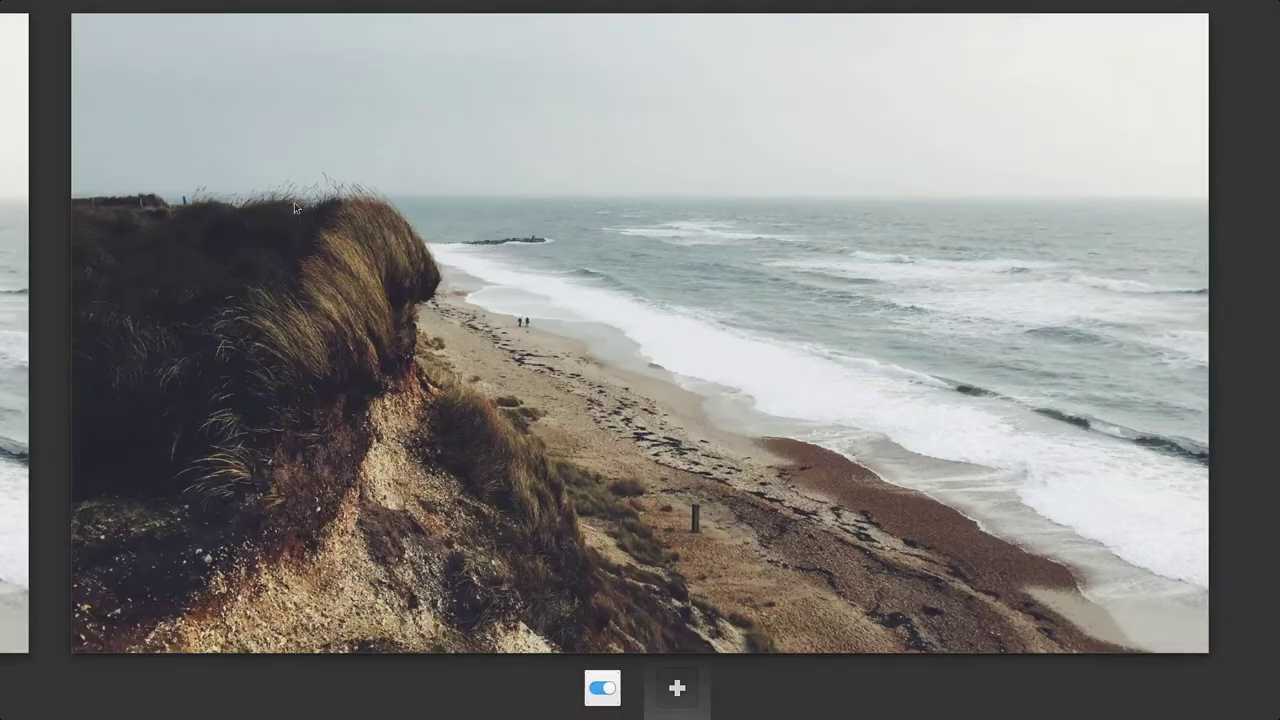
left_click(2, 118)
left_click(553, 277)
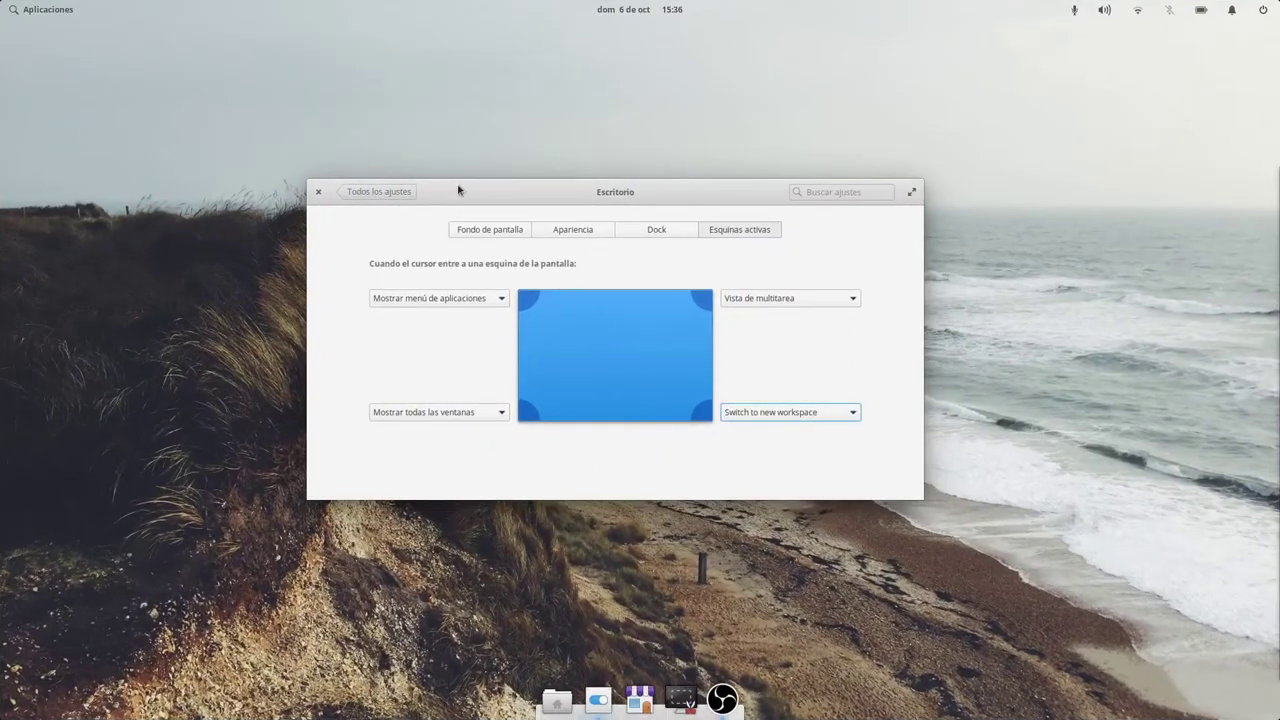
left_click(381, 195)
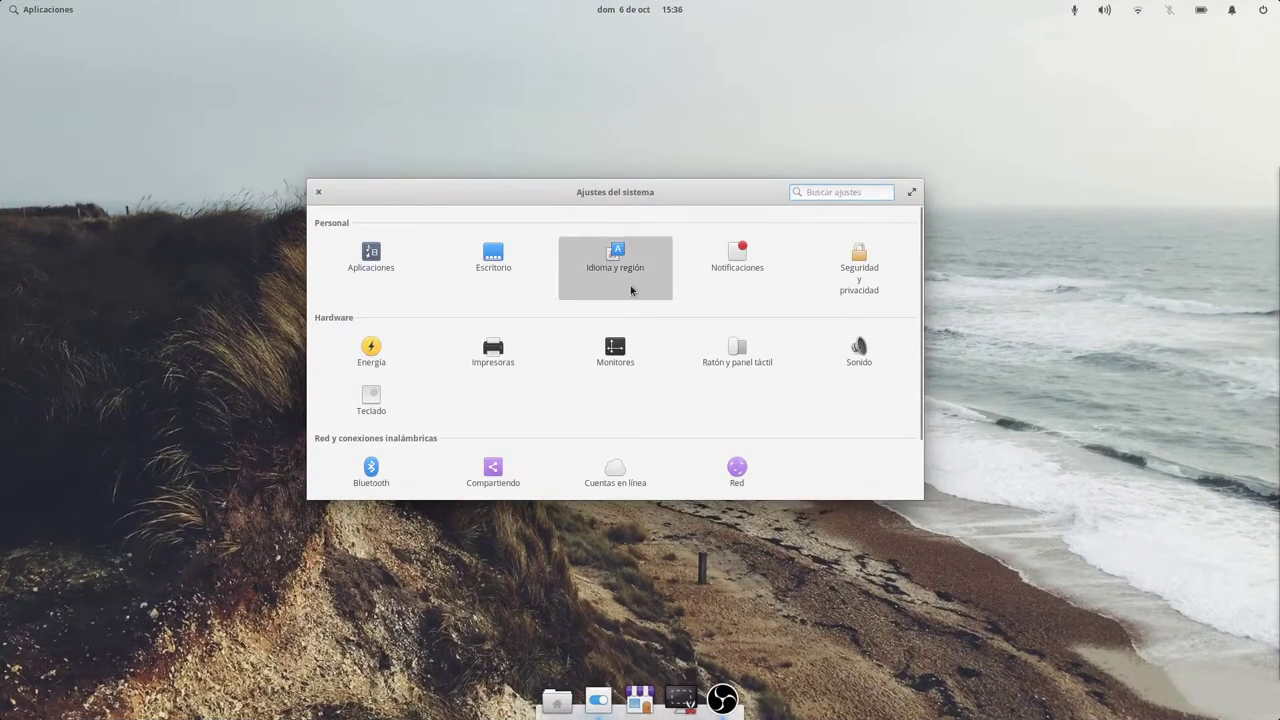
Open Idioma y región and authenticate to complete the Español language support installation.
left_click(631, 289)
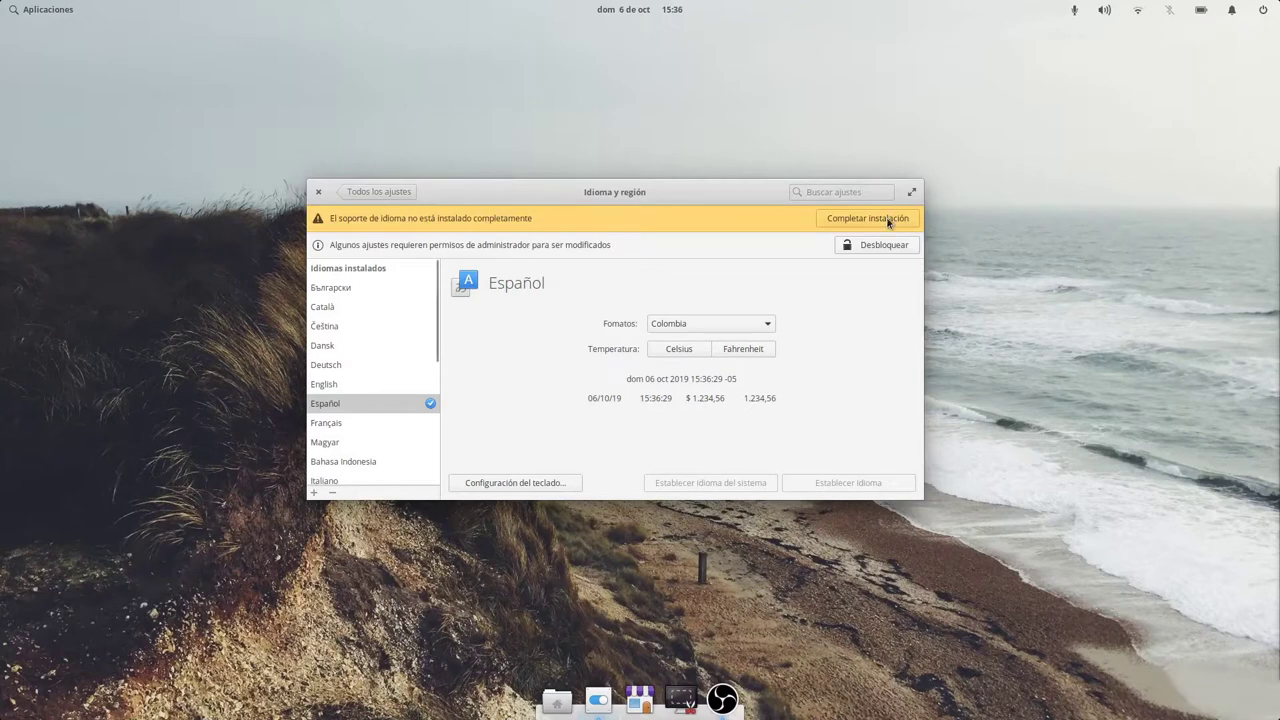
left_click(887, 220)
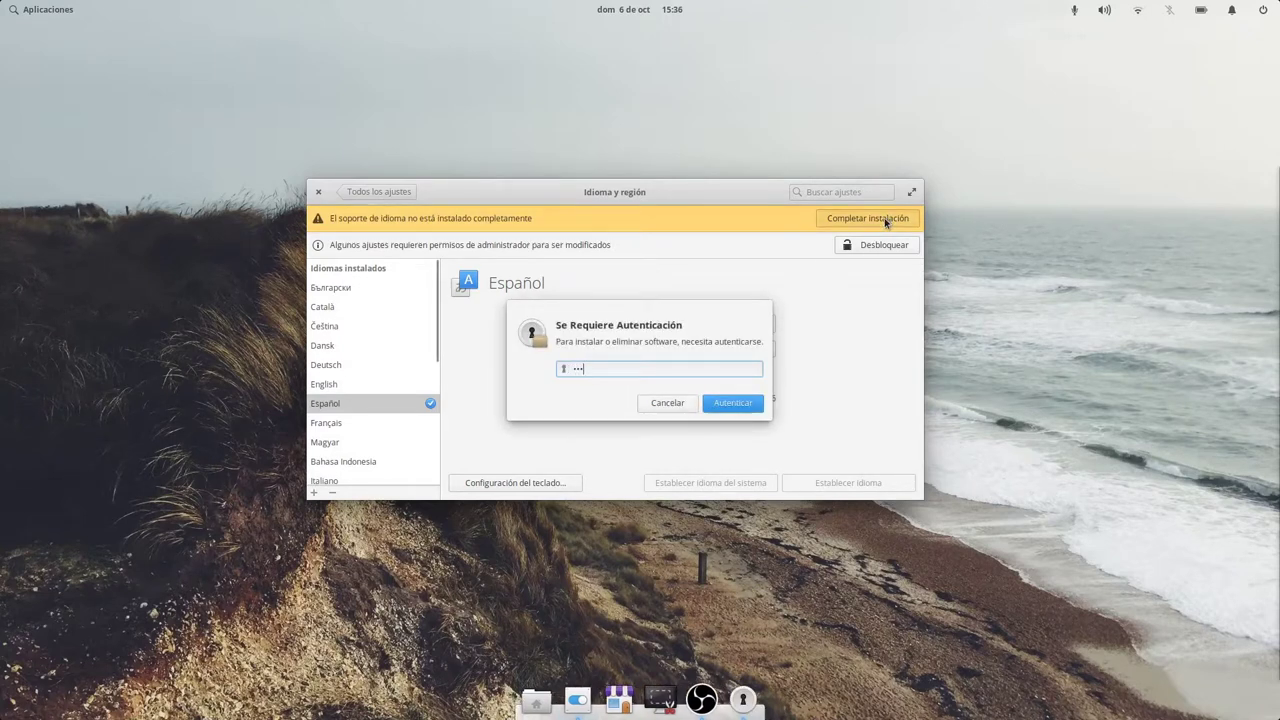
key("Return")
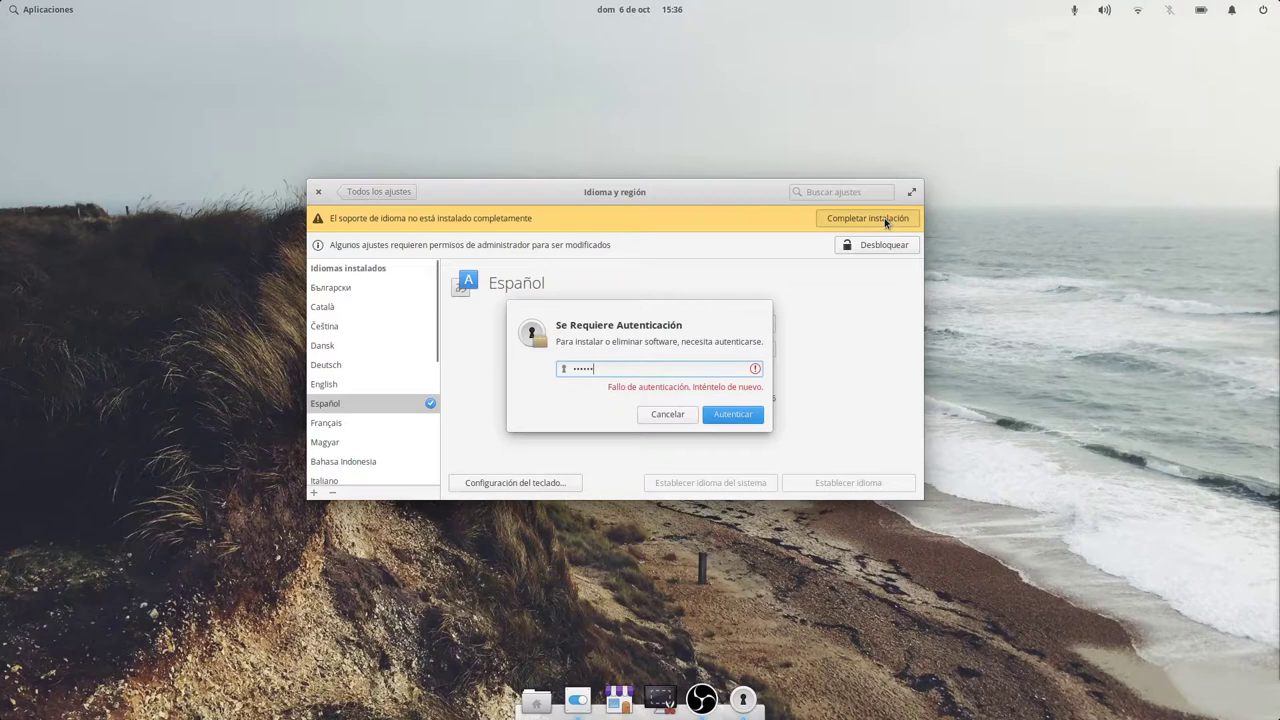
left_click(748, 414)
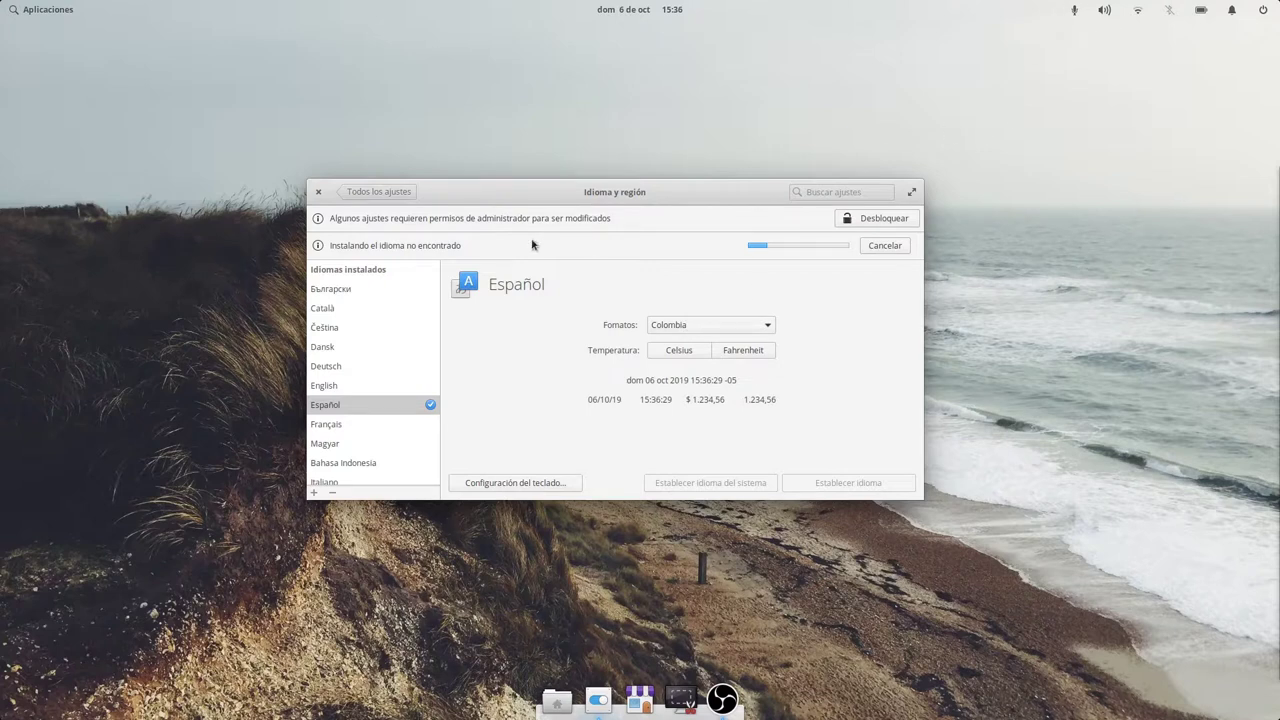
Switch between the overview and Idioma y región a few times, ending on the overview.
left_click(376, 192)
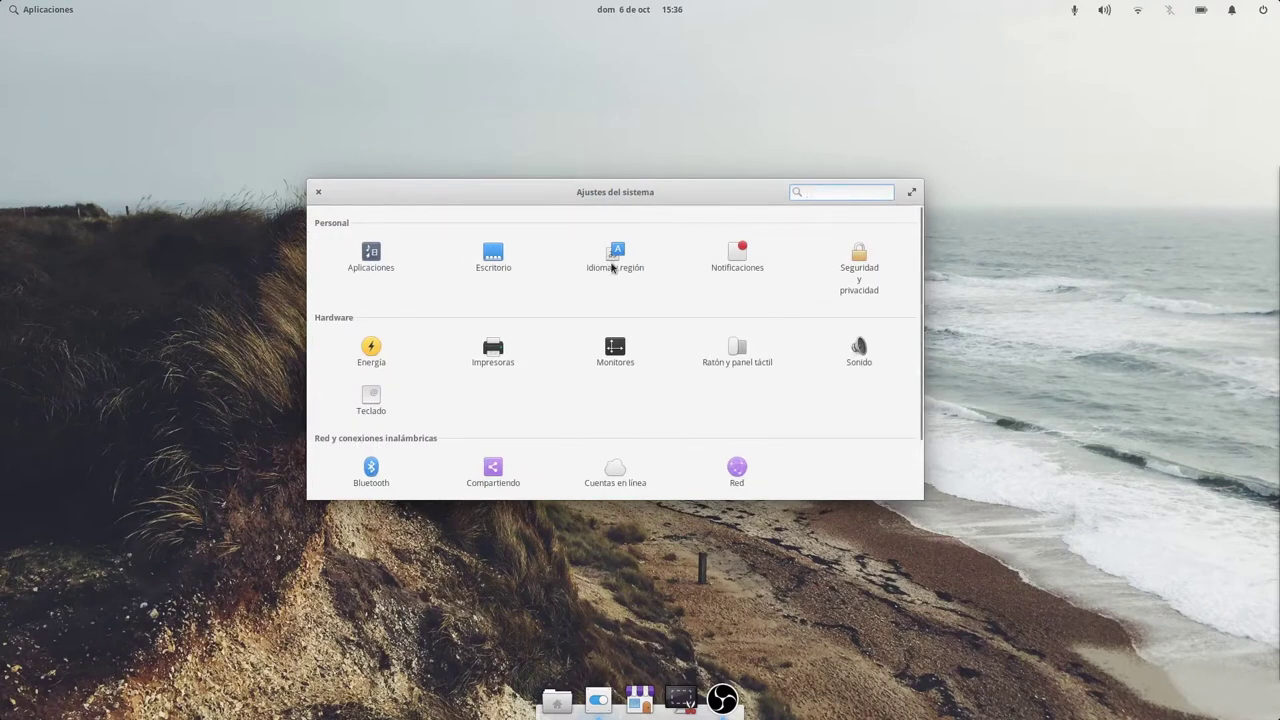
left_click(613, 258)
left_click(376, 192)
left_click(613, 253)
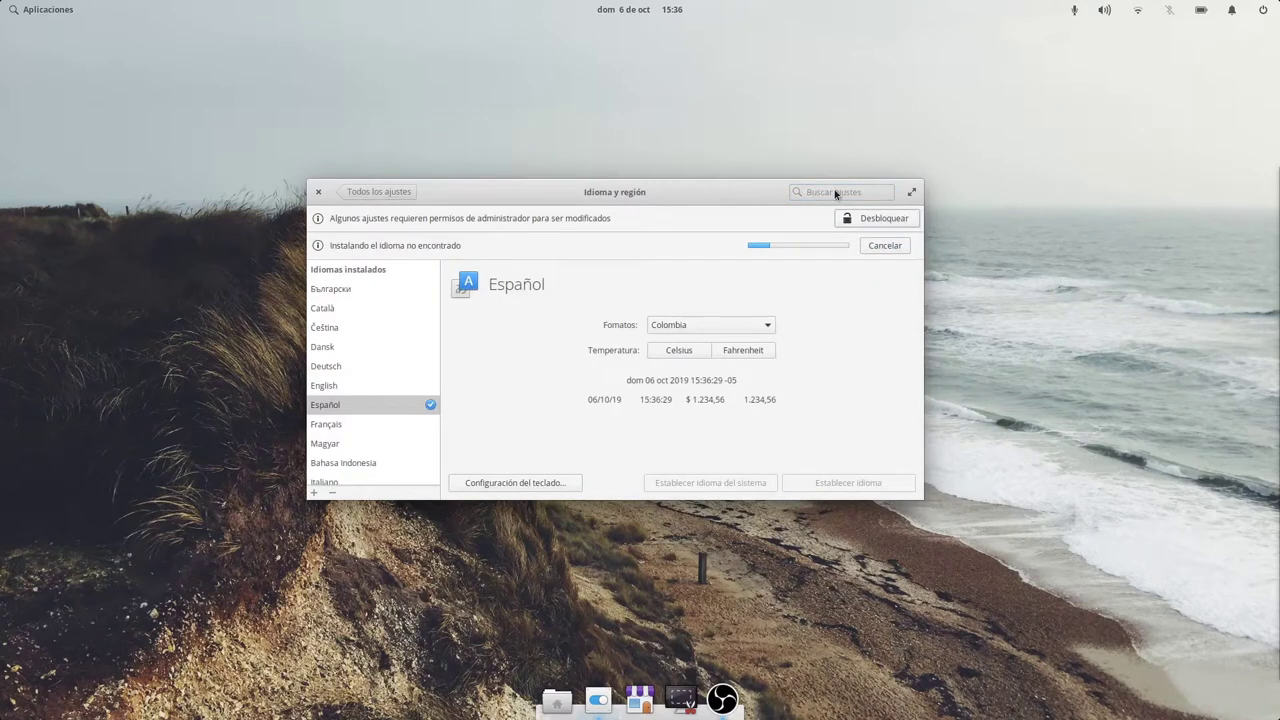
left_click(385, 192)
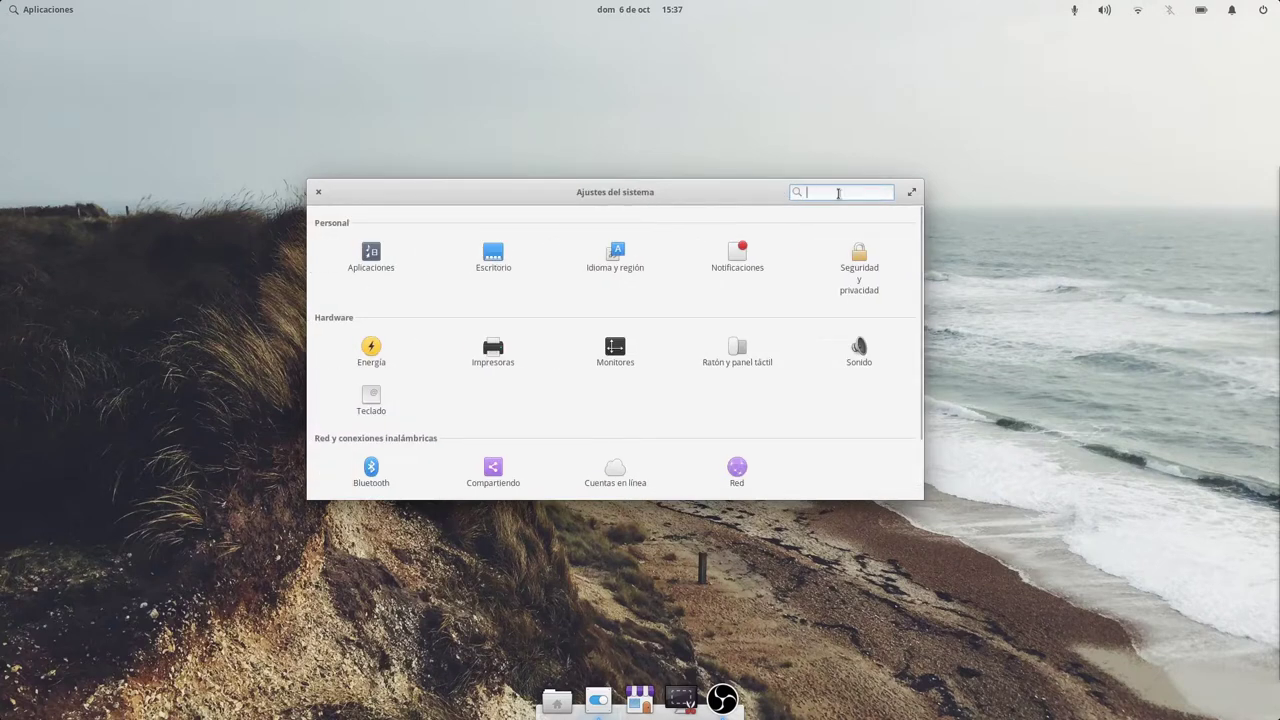
Search settings for 'MOnit' and then 'Resol', clearing the search each time.
type("MOnit")
key("BackSpace")
key("BackSpace")
key("BackSpace")
key("BackSpace")
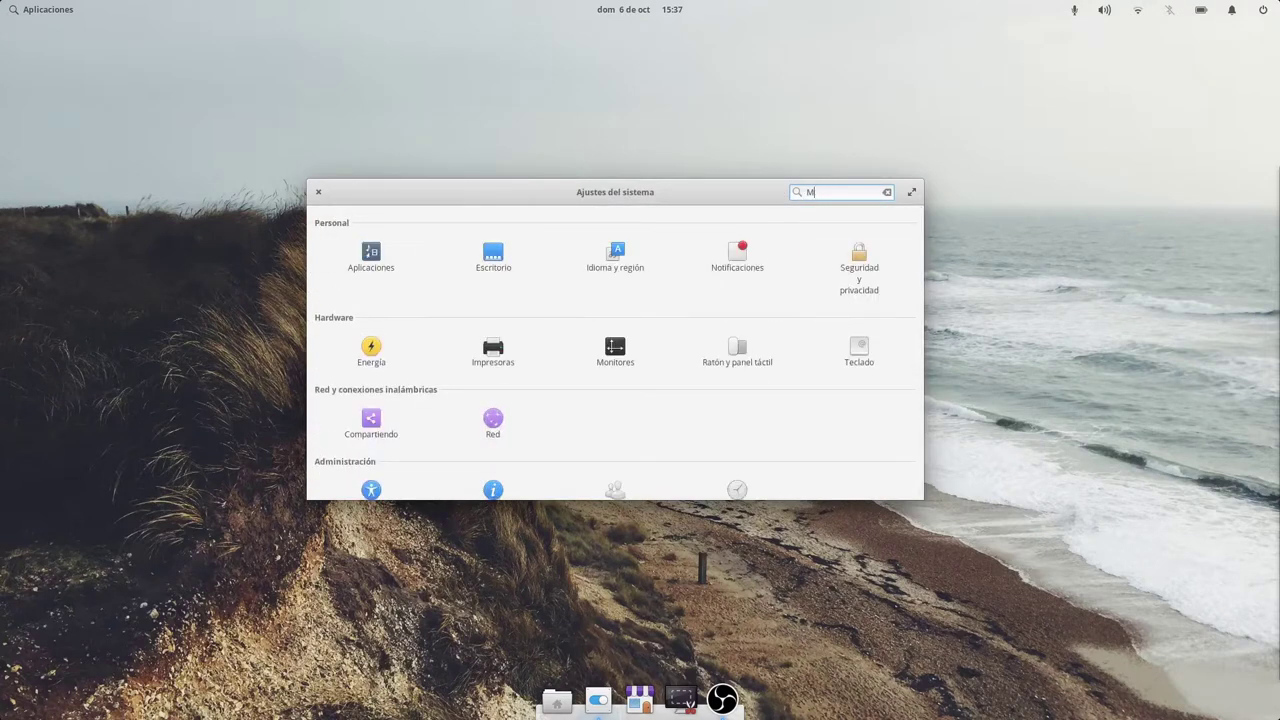
type("Resol")
key("BackSpace")
key("BackSpace")
key("BackSpace")
key("BackSpace")
key("BackSpace")
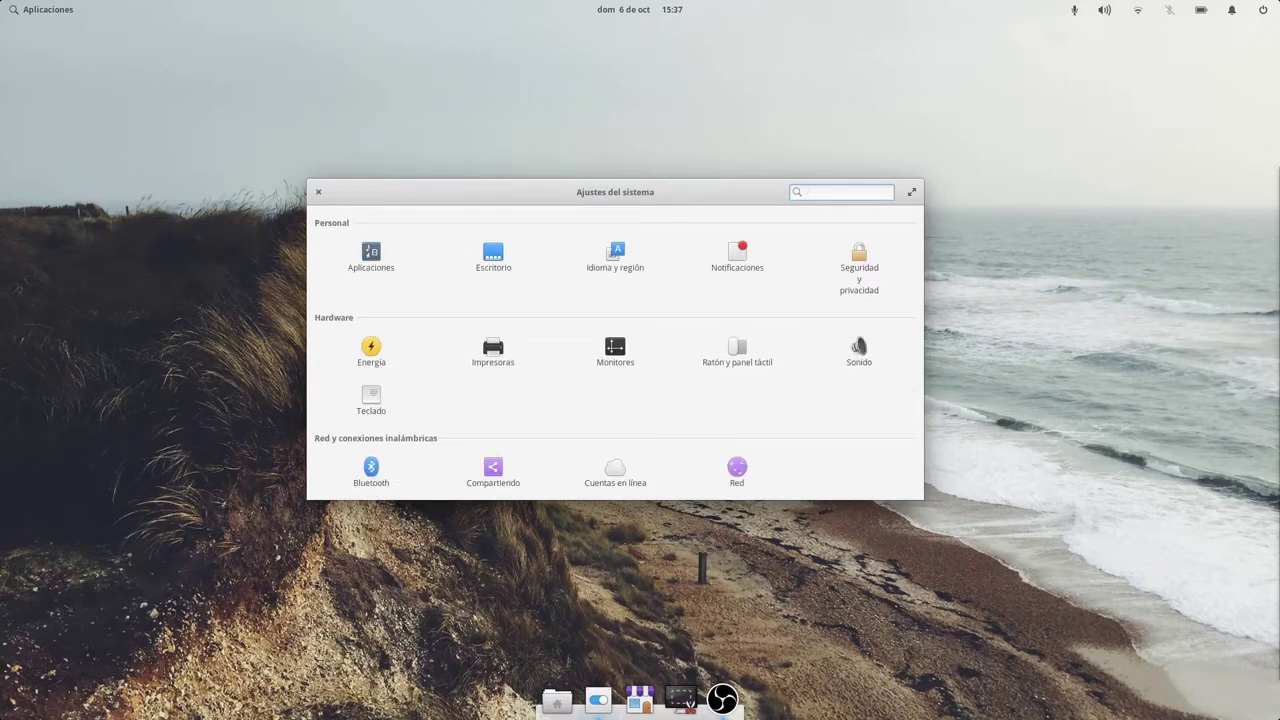
scroll(580, 342, "down", 2)
scroll(580, 342, "up", 2)
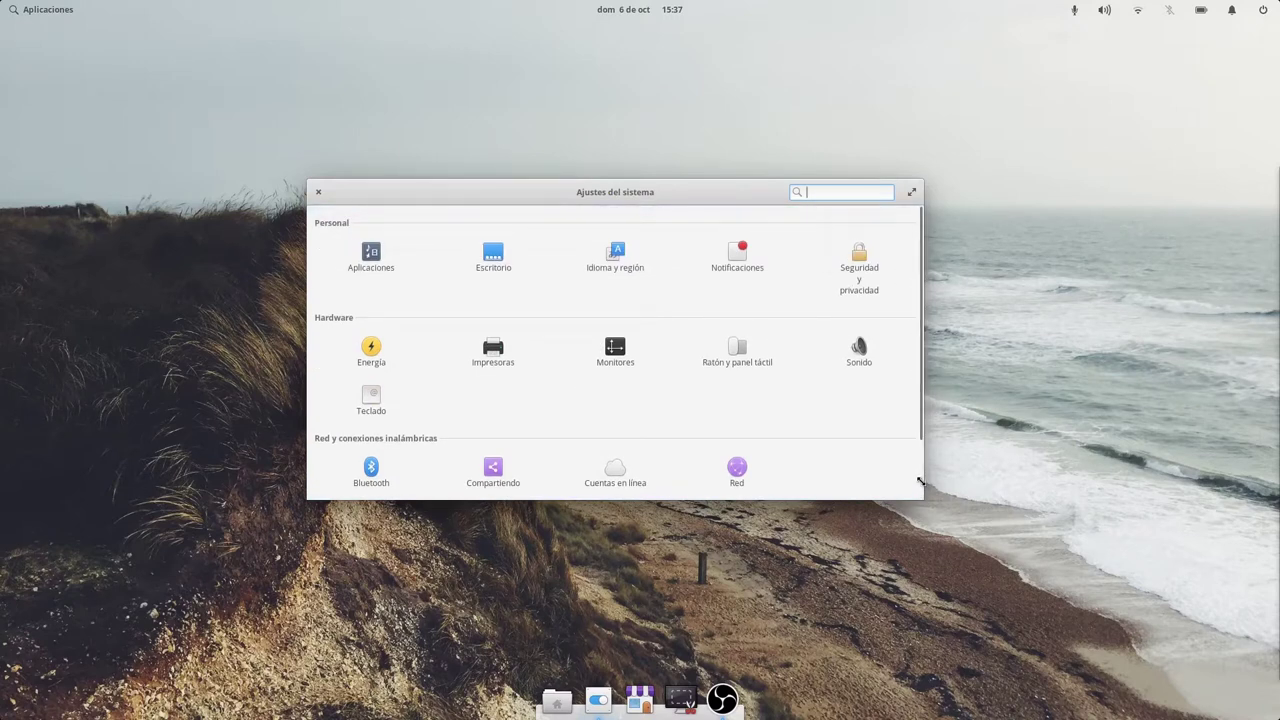
Enlarge and reposition the window to show every category, then open Notificaciones.
left_click_drag(929, 503, 987, 606)
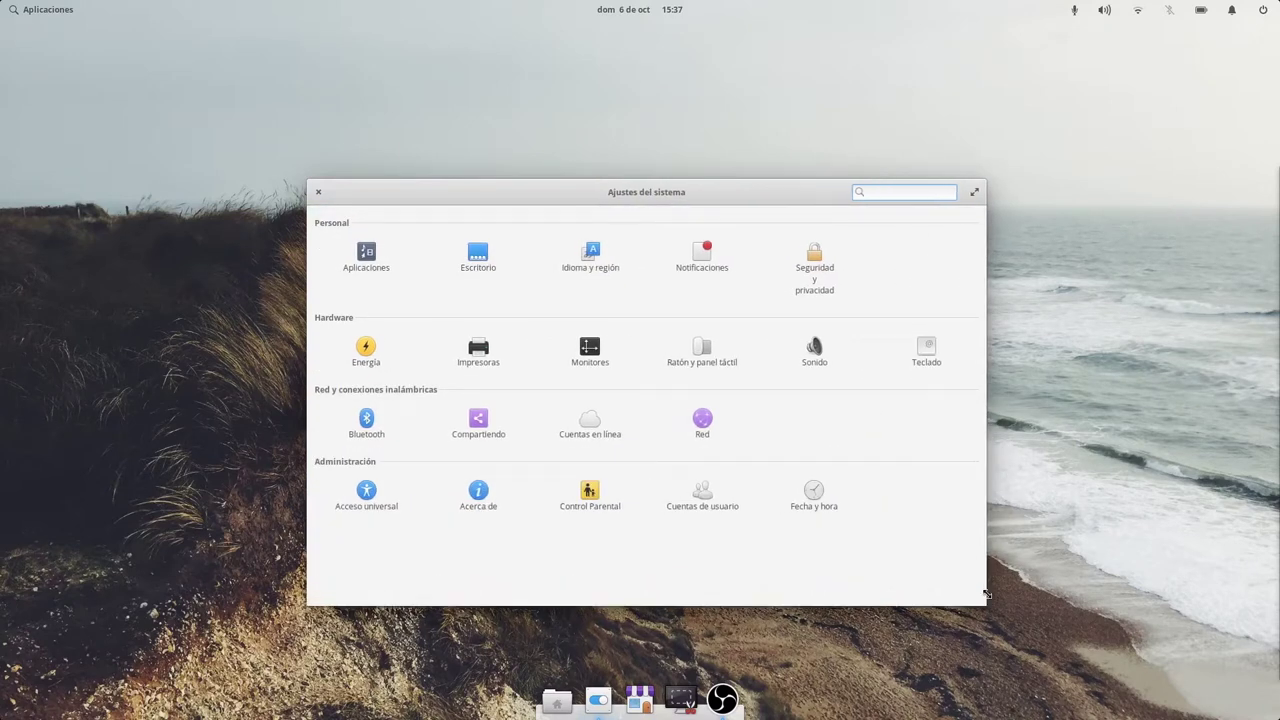
left_click_drag(787, 206, 681, 154)
left_click(587, 211)
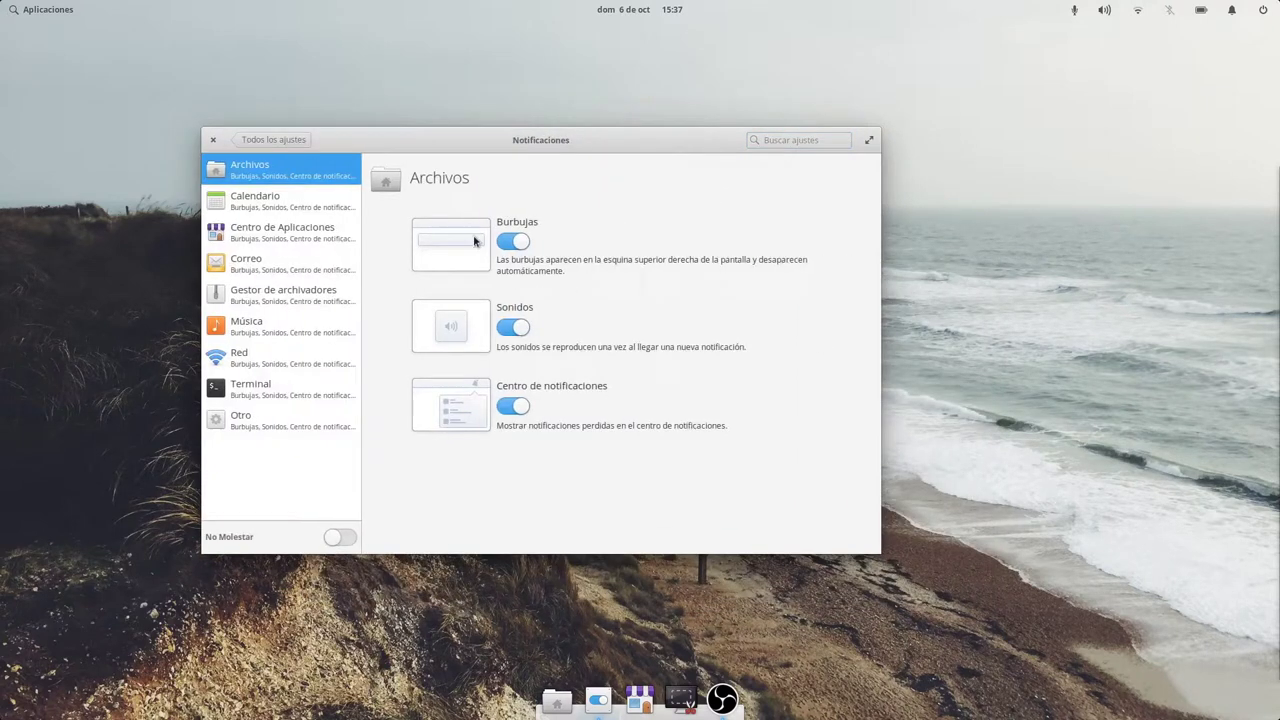
Review notification options for Calendario, Centro de Aplicaciones, Correo, Música, Red, Terminal and Otro.
left_click(267, 196)
left_click(274, 240)
left_click(271, 290)
left_click(268, 273)
left_click(274, 305)
left_click(274, 328)
left_click(274, 358)
left_click(274, 396)
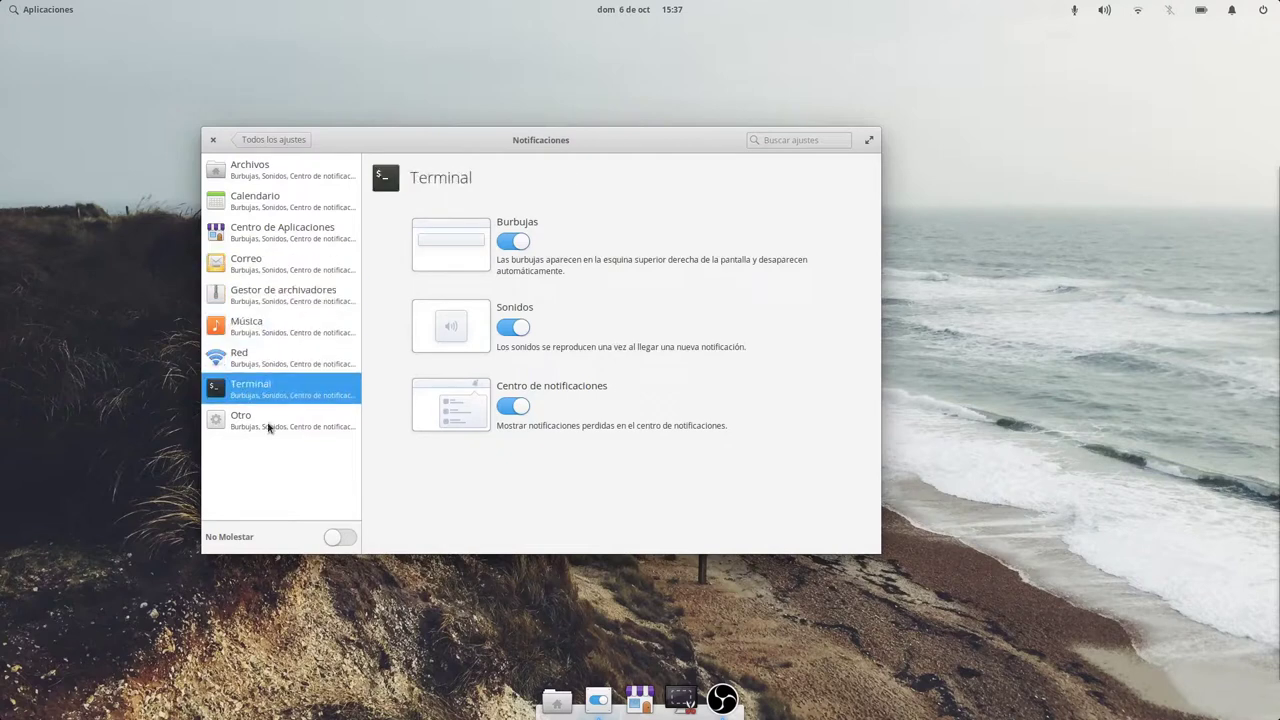
left_click(268, 428)
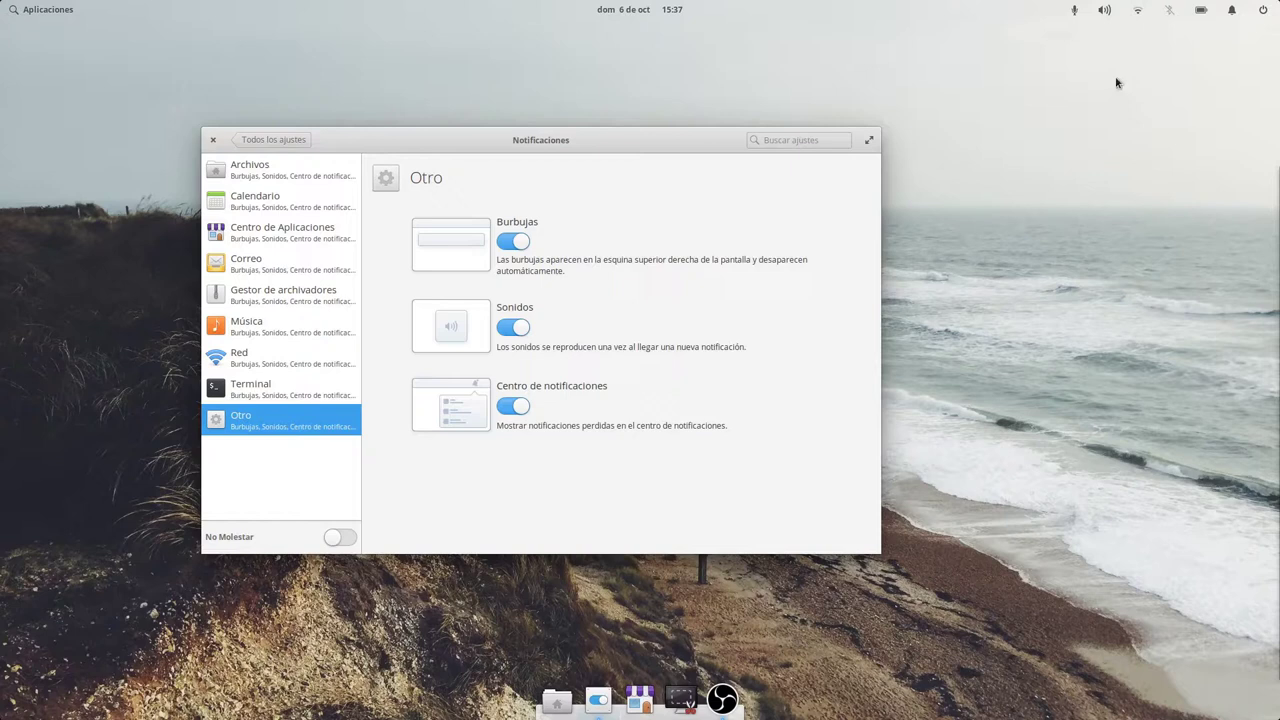
Check the Do Not Disturb notifications panel, close it, and return to all settings.
left_click(1233, 12)
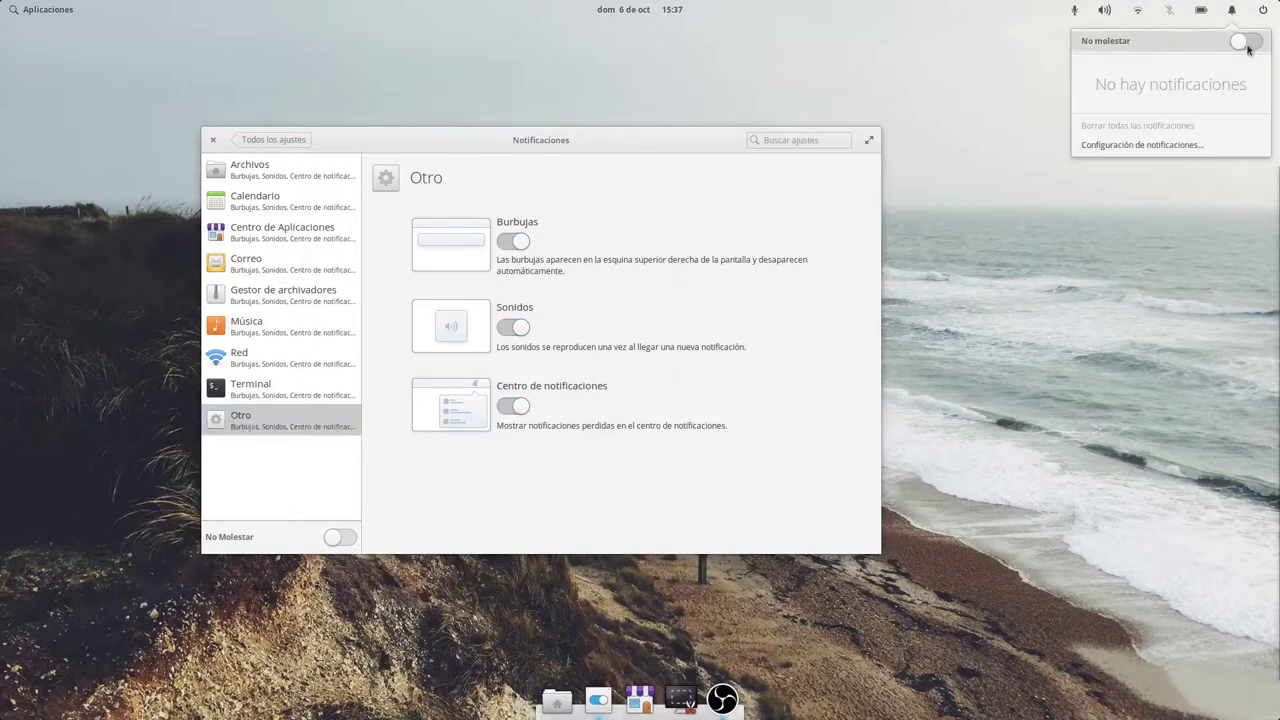
left_click(564, 131)
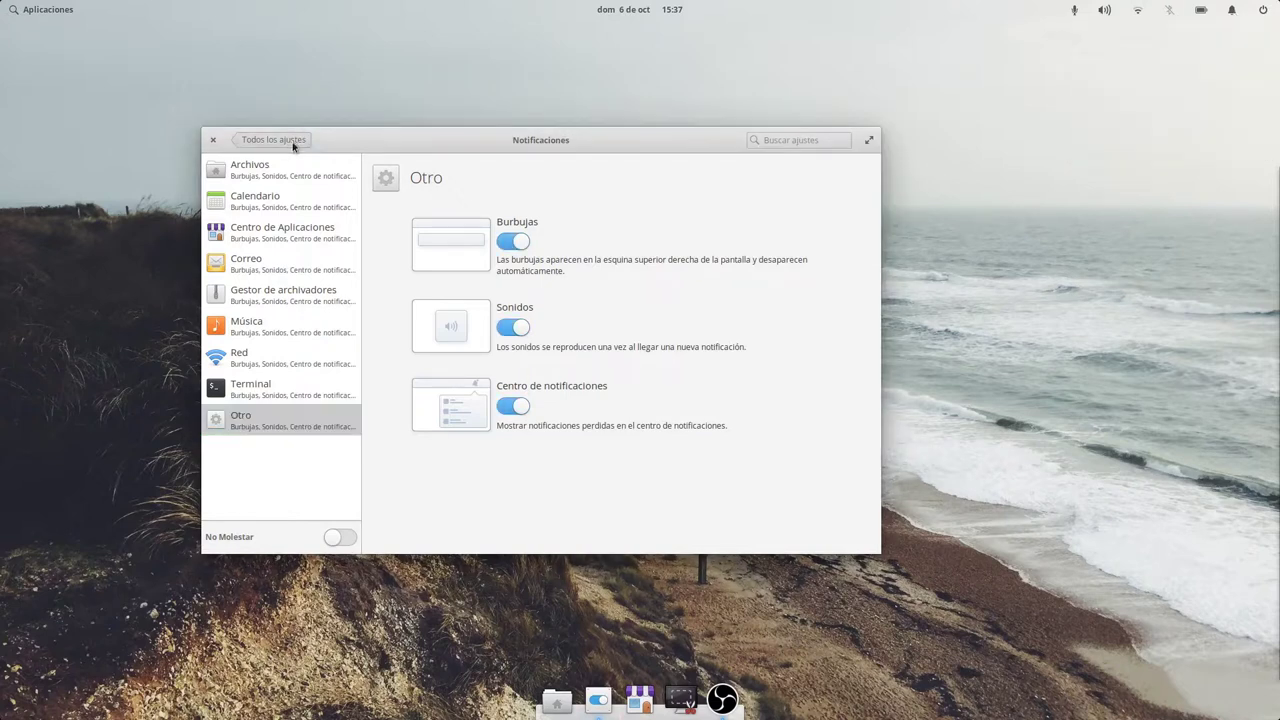
left_click(290, 140)
In Seguridad y privacidad, look through the panels and turn off Servicio de ubicación.
left_click(706, 228)
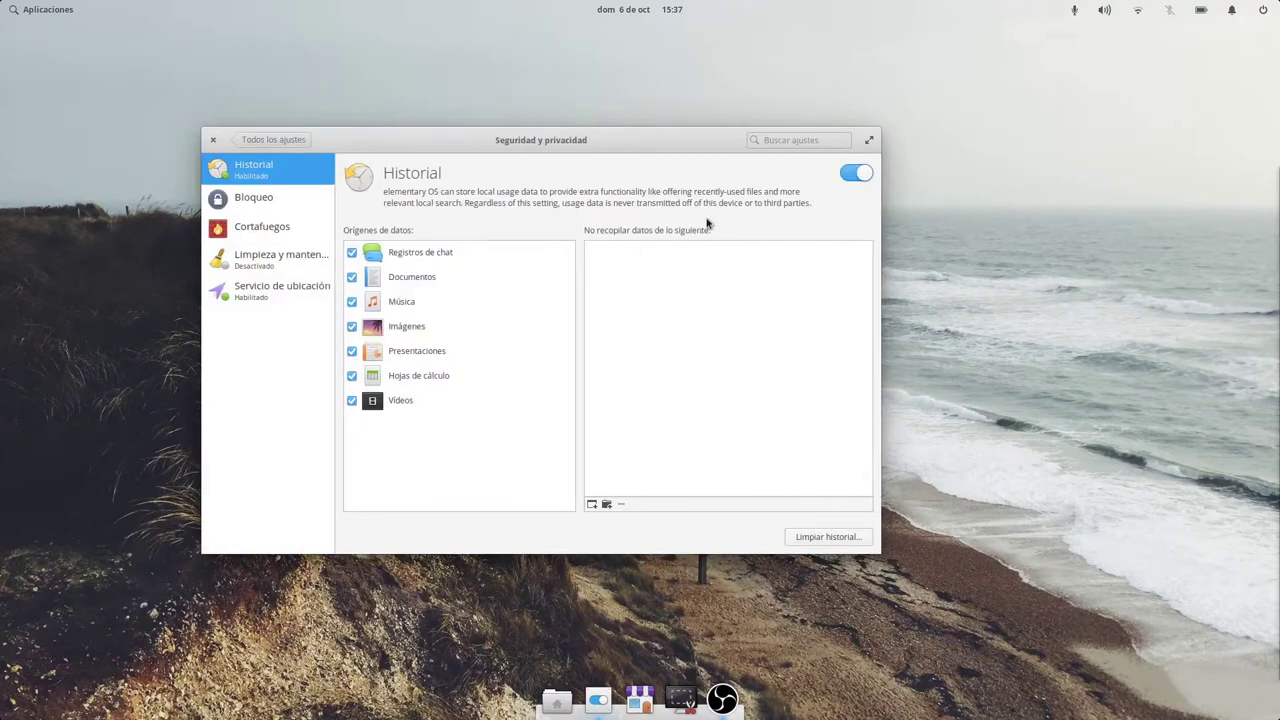
left_click(256, 230)
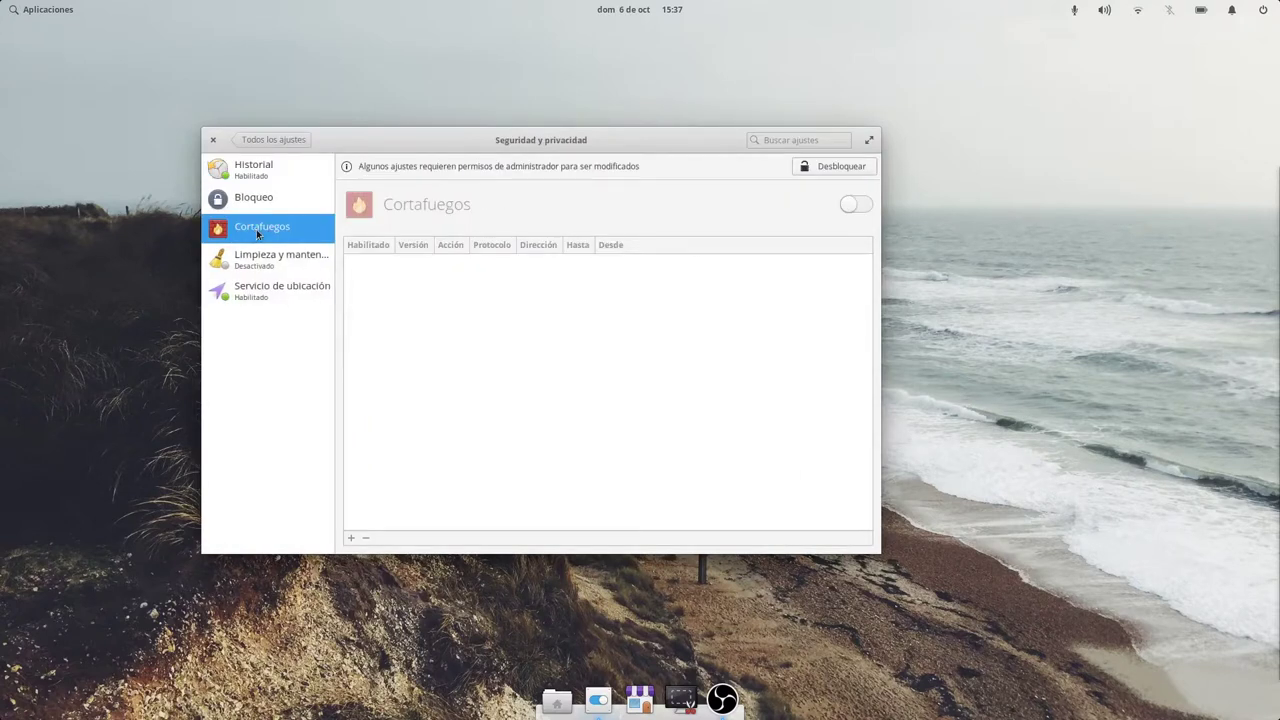
left_click(256, 202)
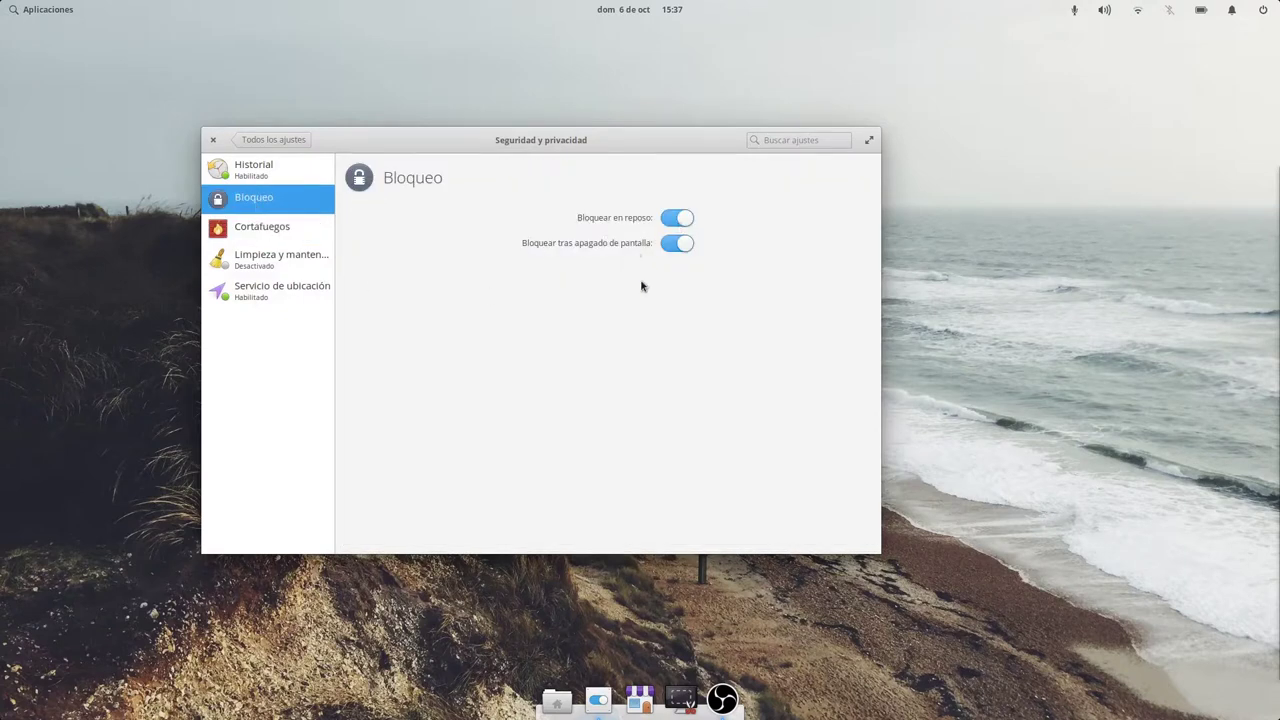
left_click(278, 262)
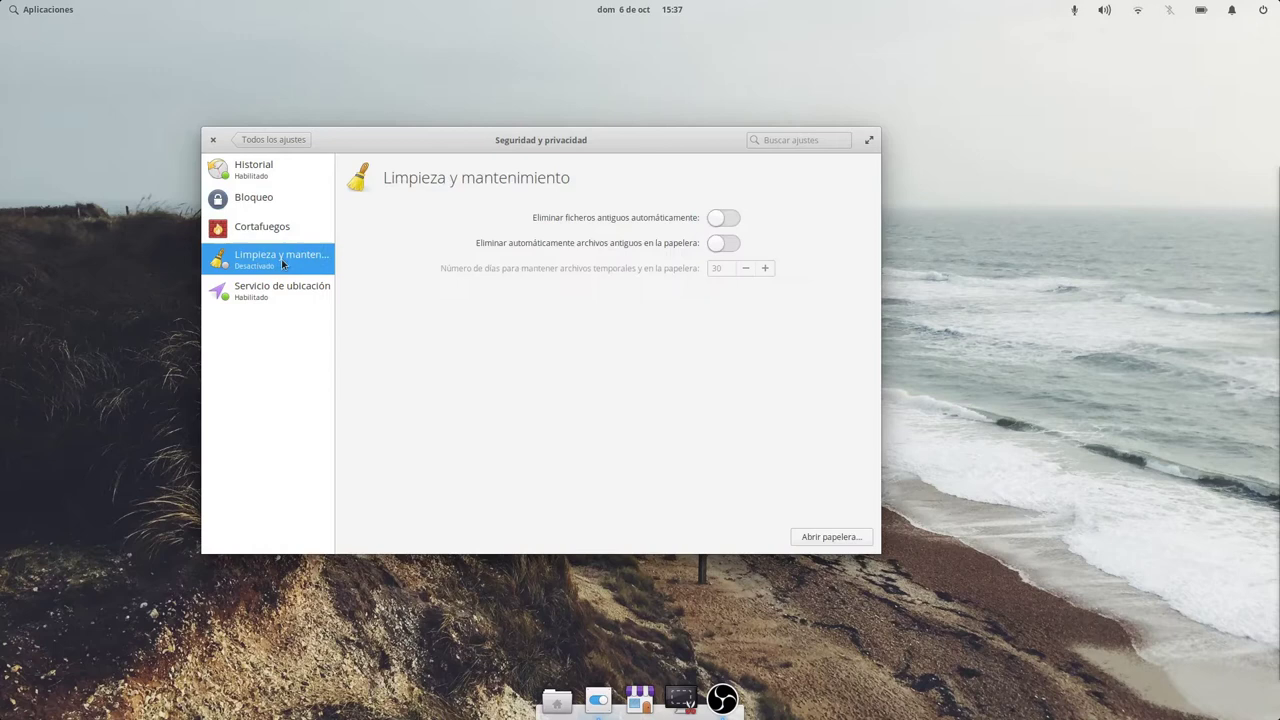
left_click(318, 299)
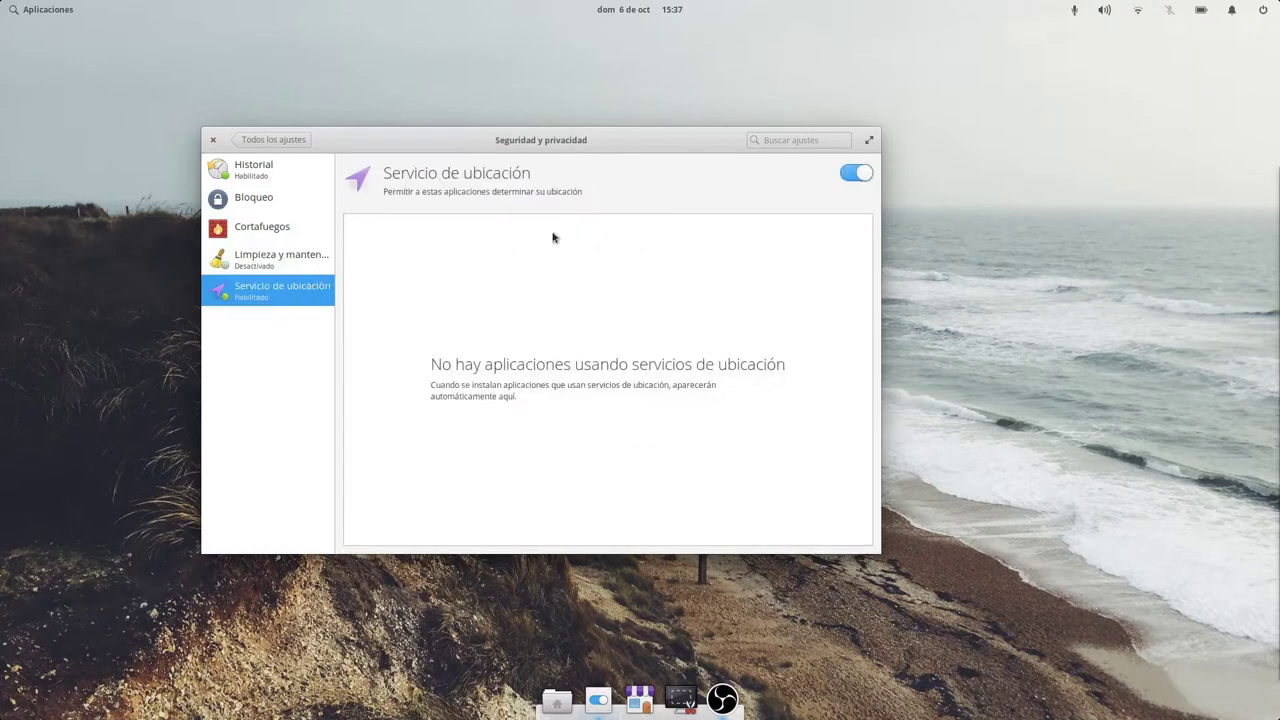
left_click(858, 178)
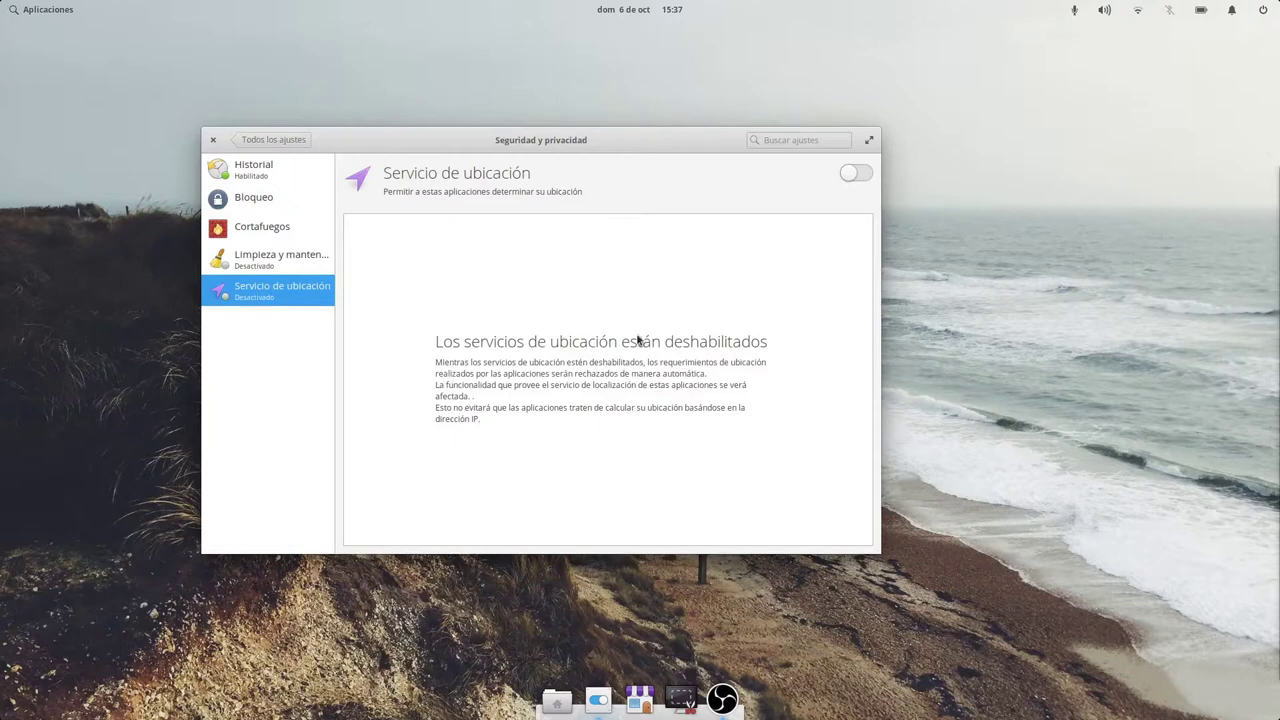
Toggle Historial off and back on, then open the Files manager.
left_click(257, 174)
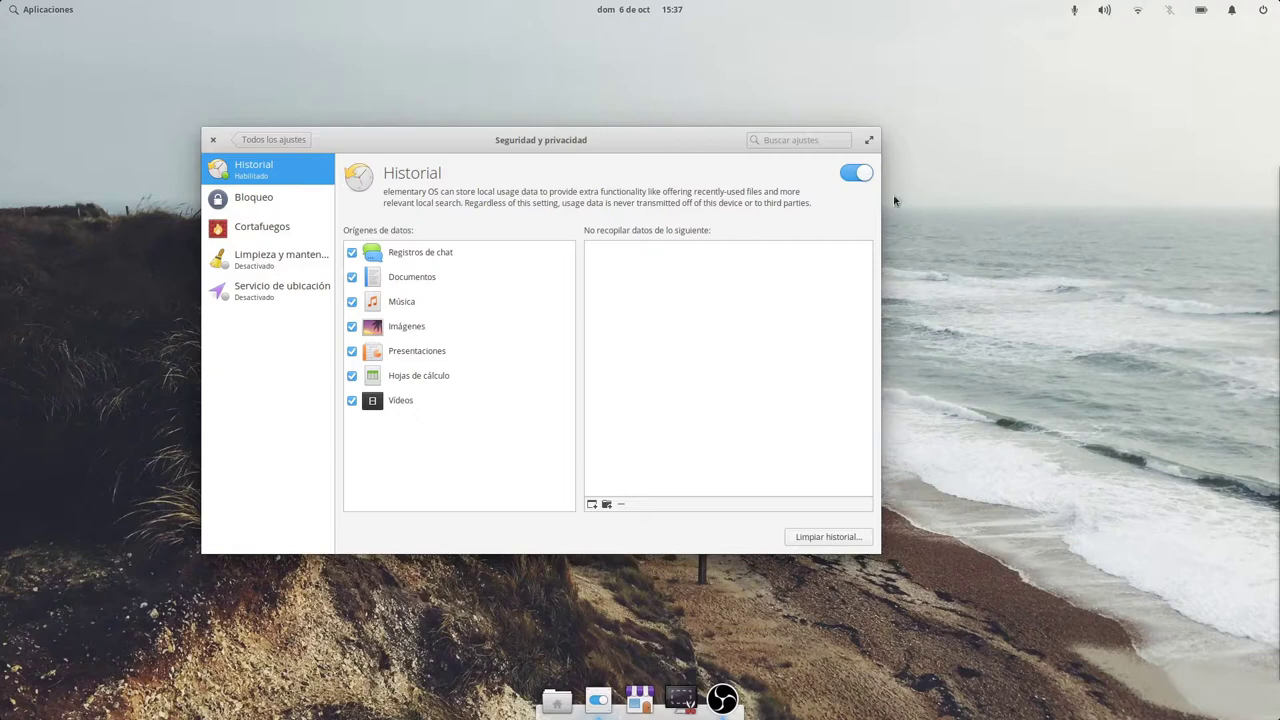
left_click(842, 185)
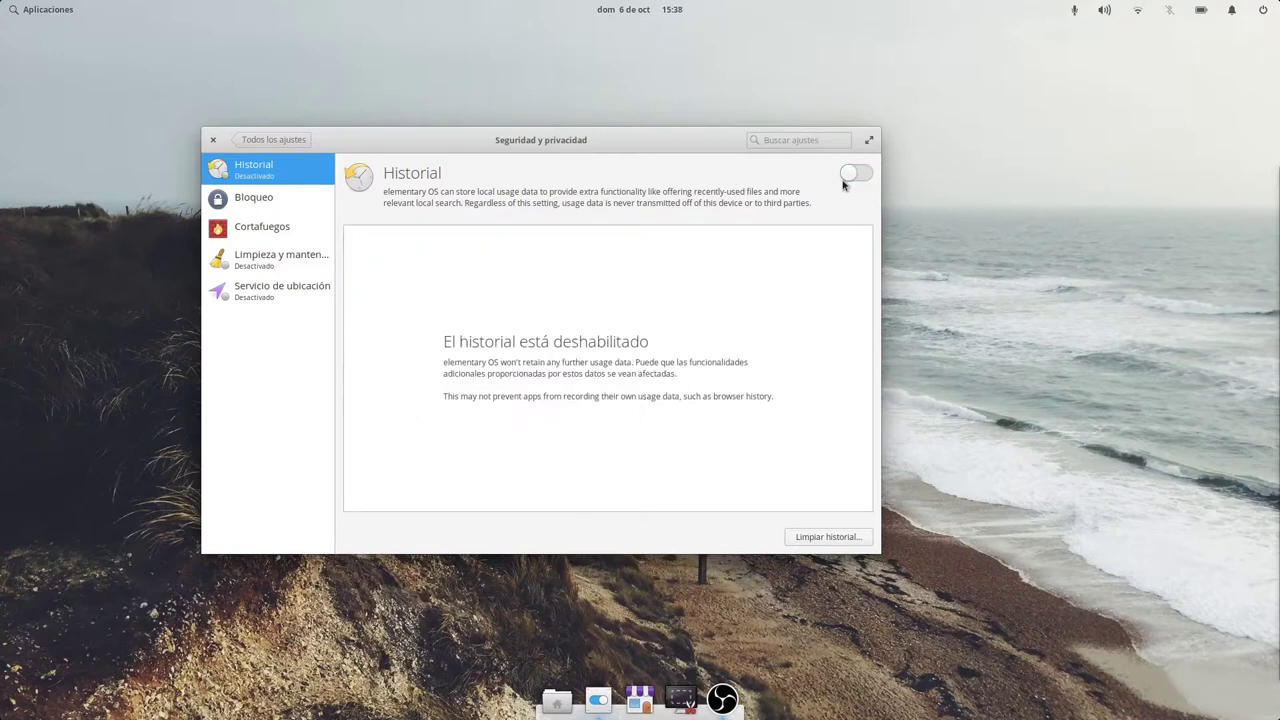
left_click(845, 178)
left_click(556, 702)
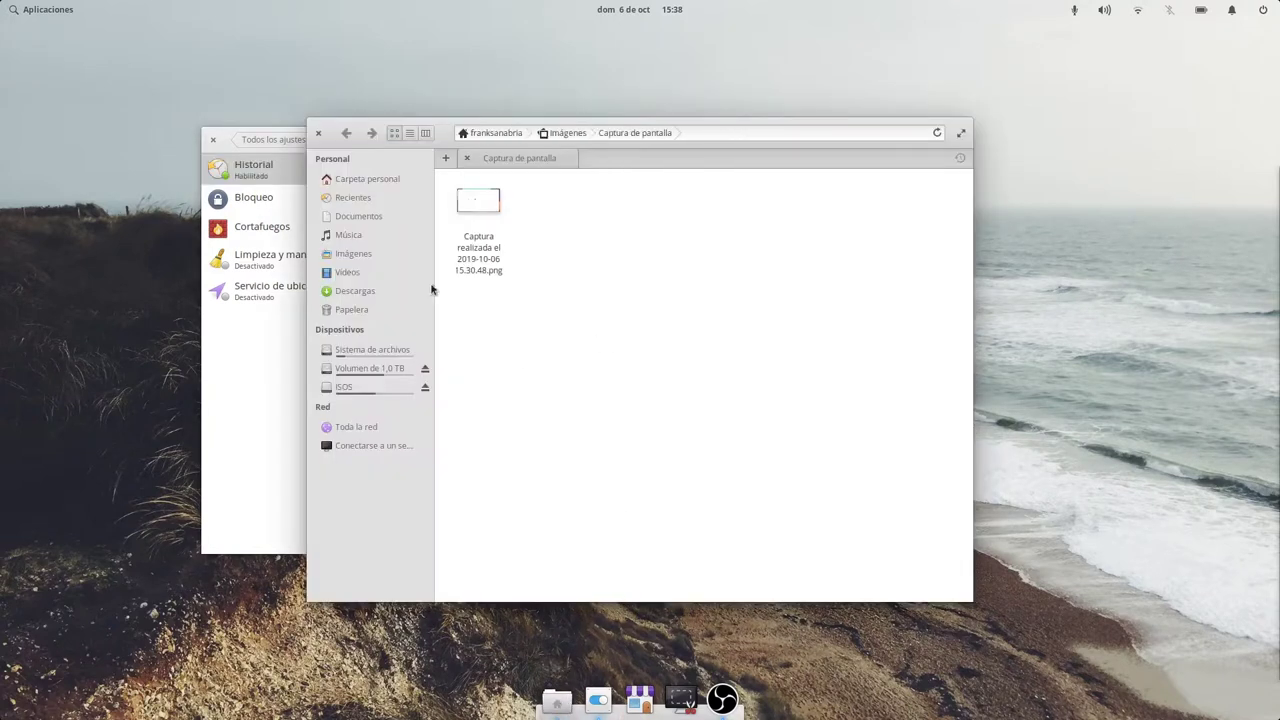
left_click(352, 197)
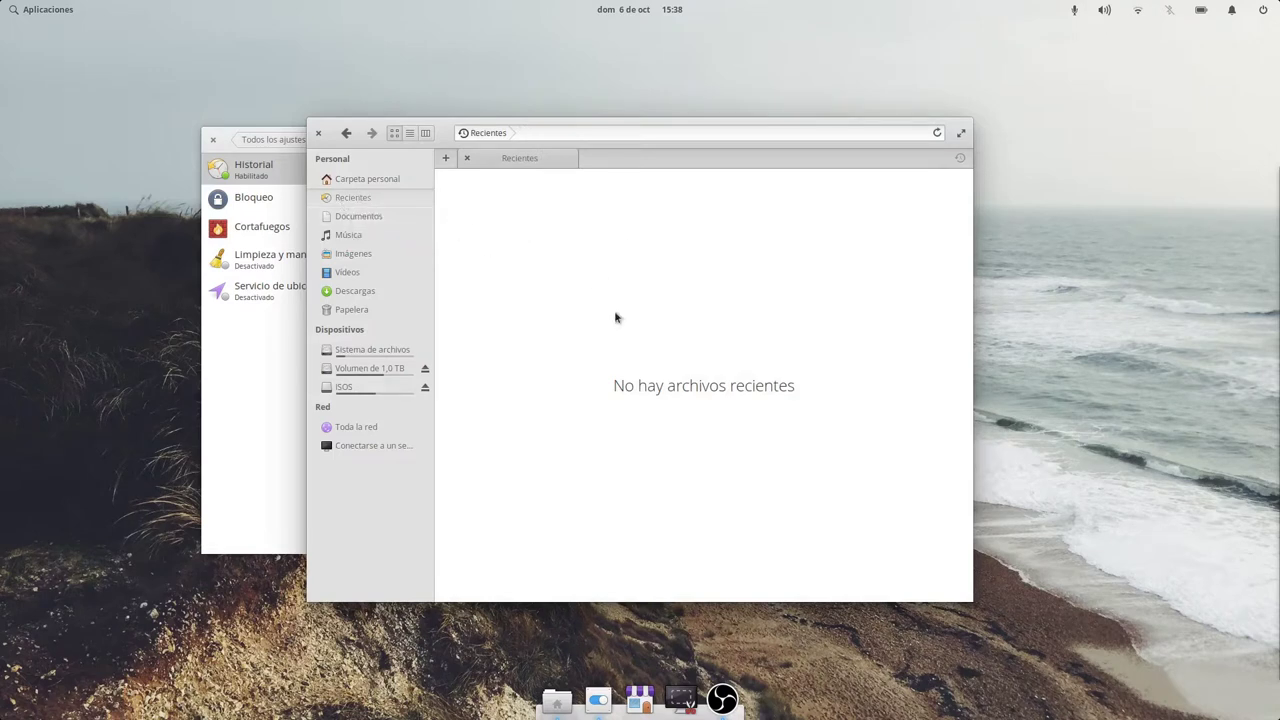
left_click(318, 133)
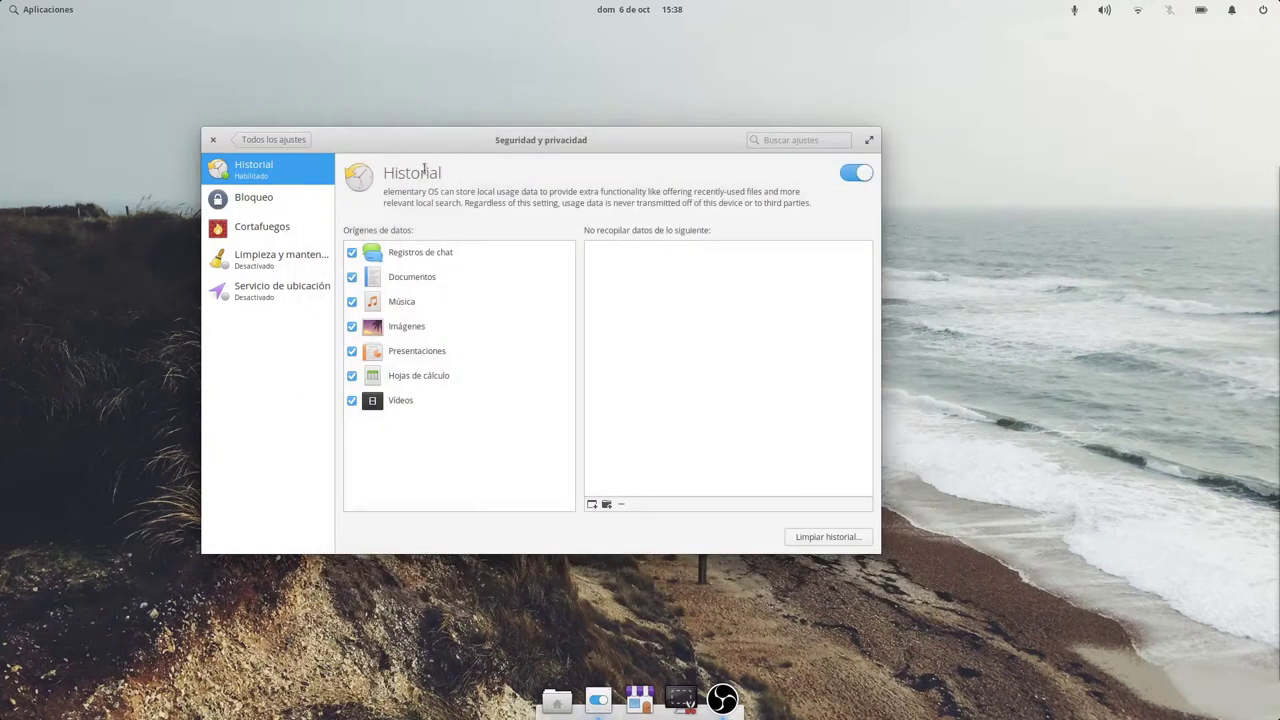
Open Energía, turn on Ajustar brillo automáticamente, and unlock it with administrator authentication.
left_click(268, 139)
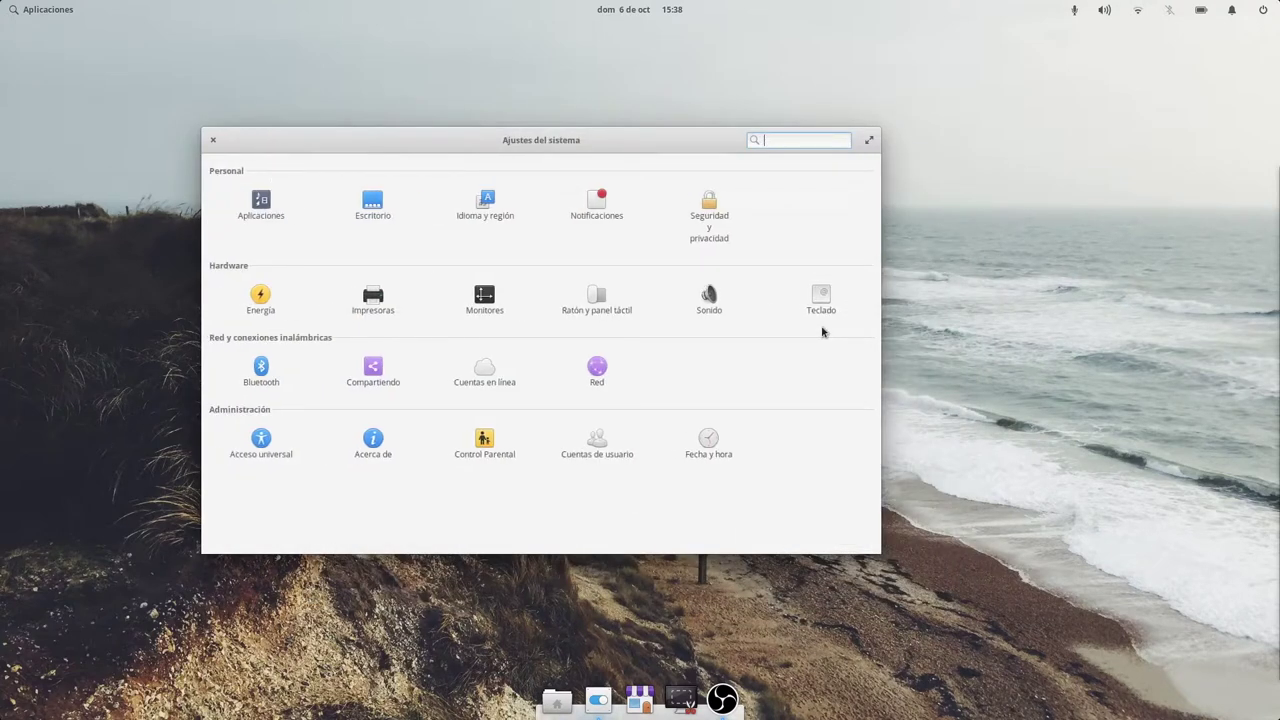
left_click(262, 300)
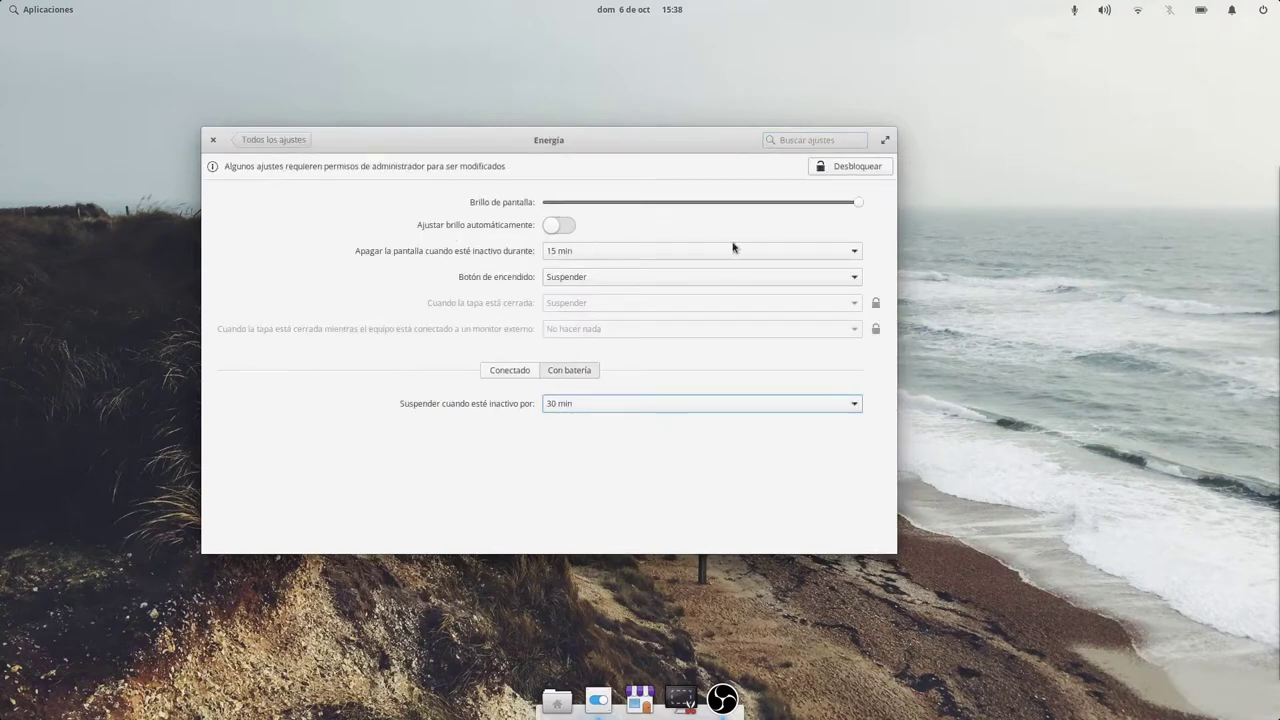
left_click(561, 224)
left_click(822, 166)
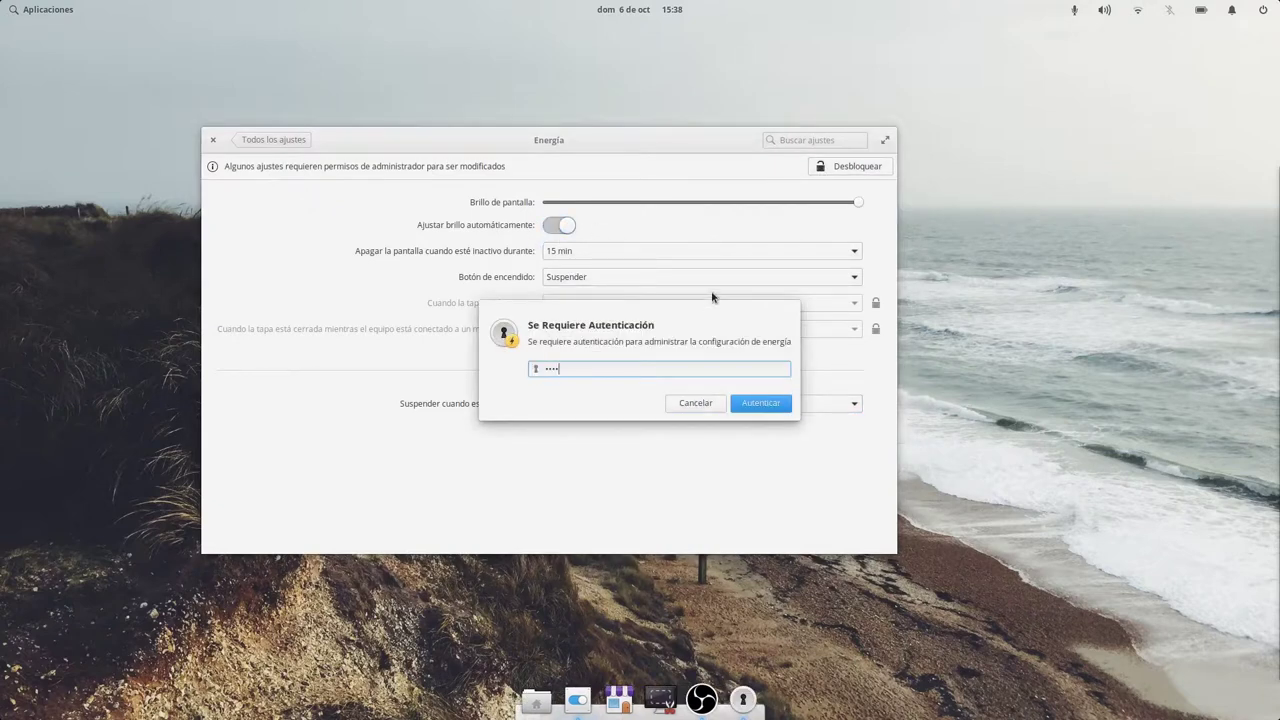
left_click(761, 404)
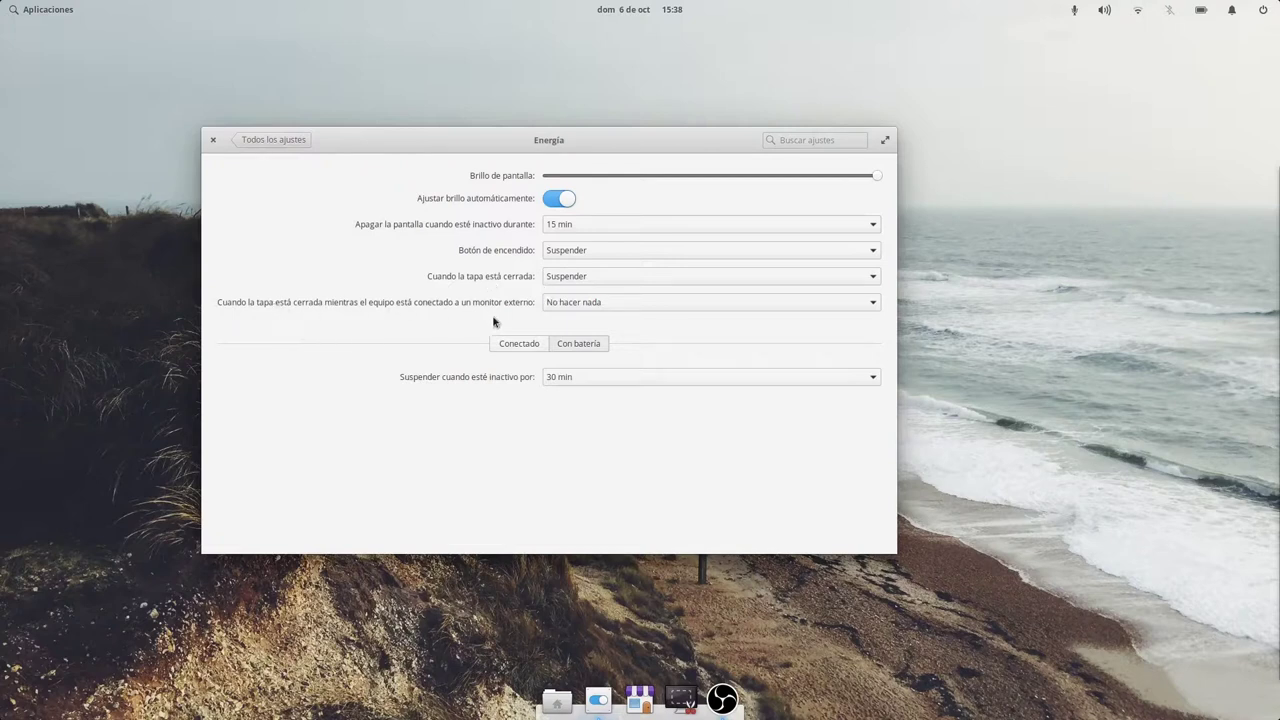
Keep No hacer nada for lid closed with external monitor; set battery suspend to 10 min.
left_click(673, 305)
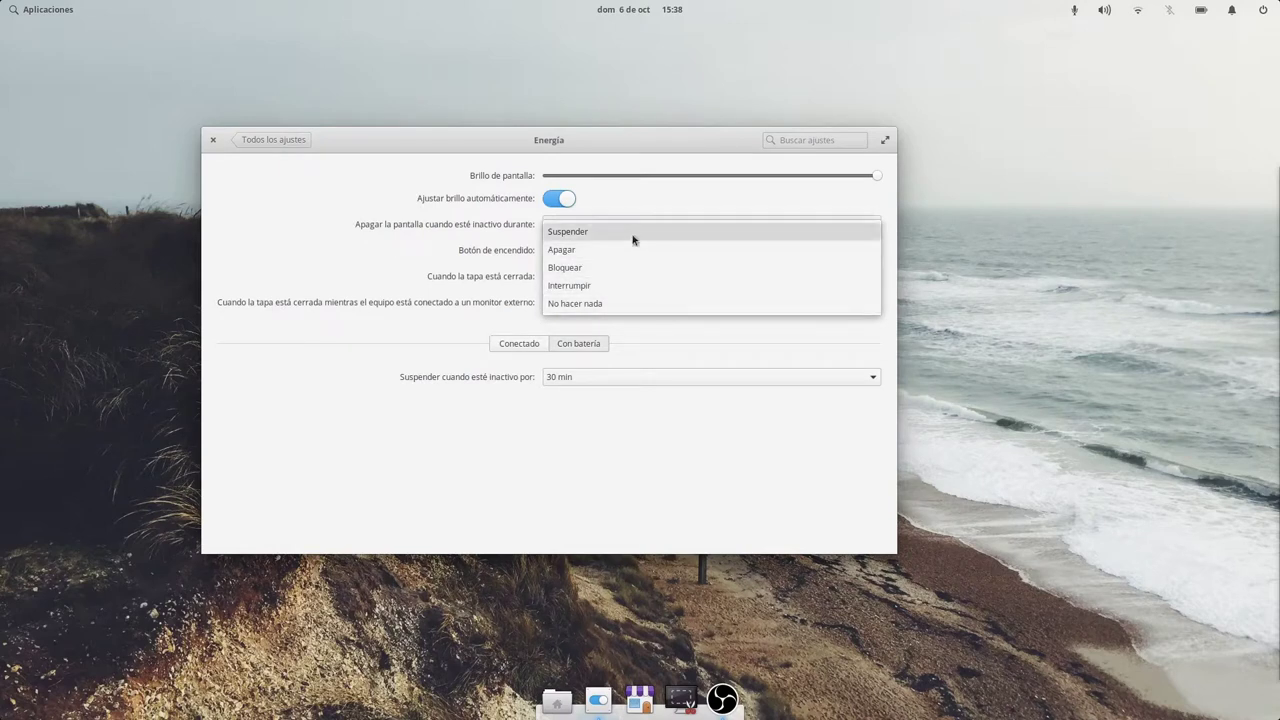
left_click(594, 303)
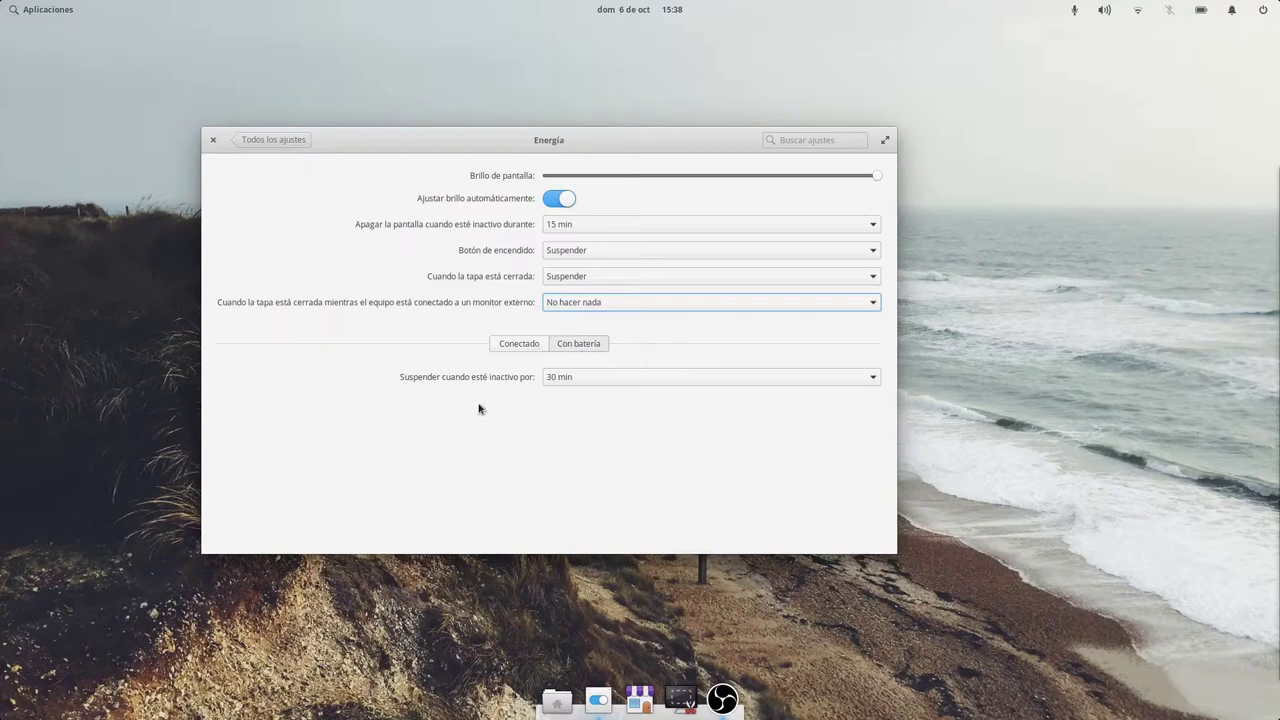
left_click(578, 381)
left_click(580, 368)
left_click(580, 378)
left_click(572, 360)
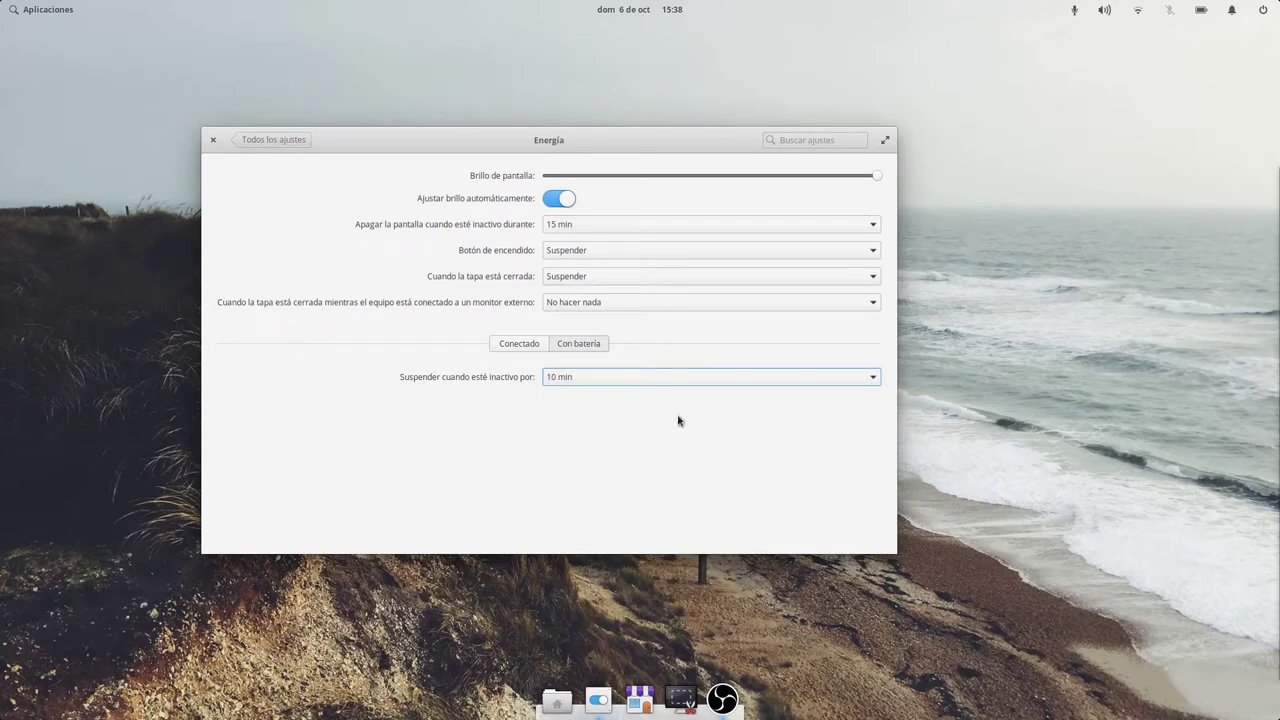
Keep plugged-in suspend at 30 min and return to all settings.
left_click(513, 348)
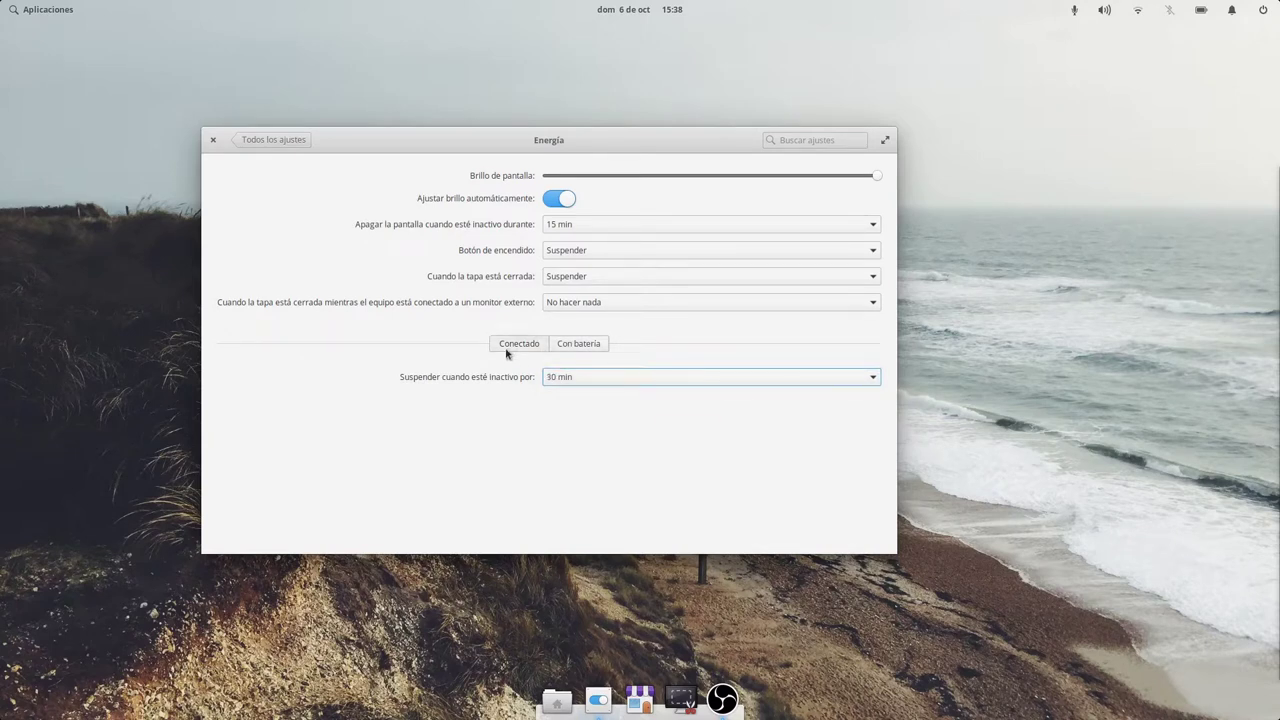
left_click(595, 381)
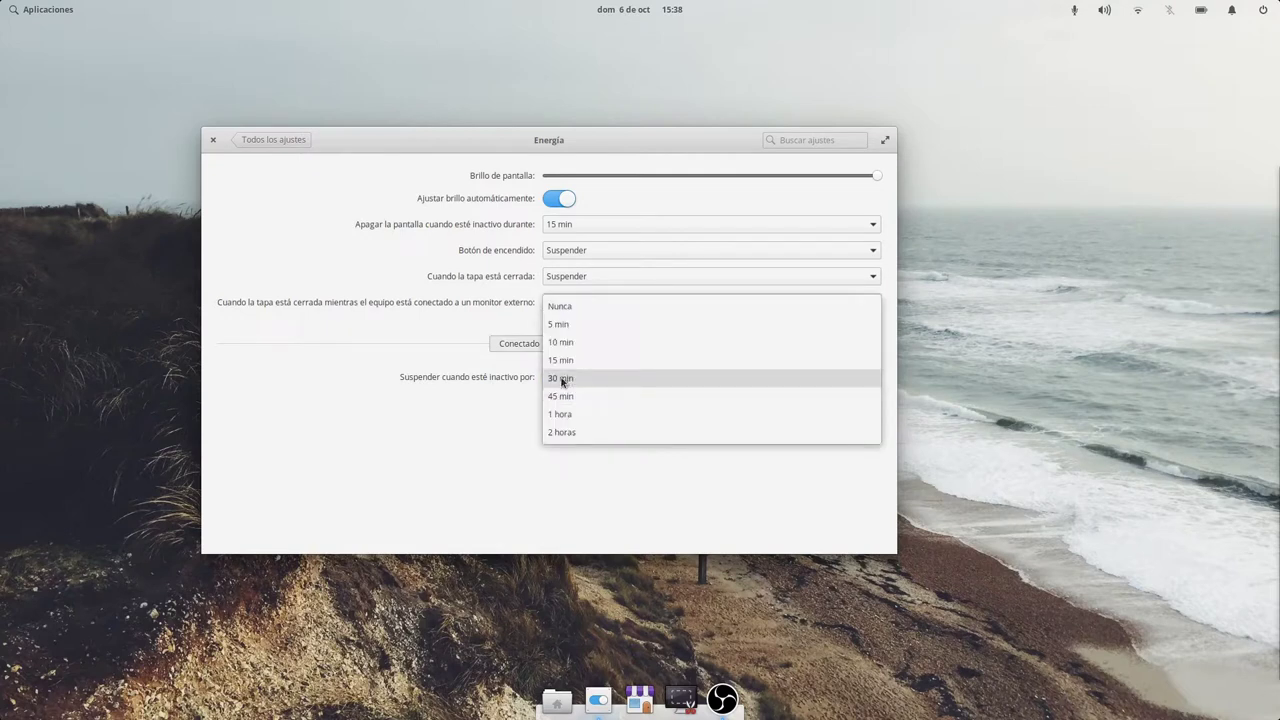
left_click(567, 394)
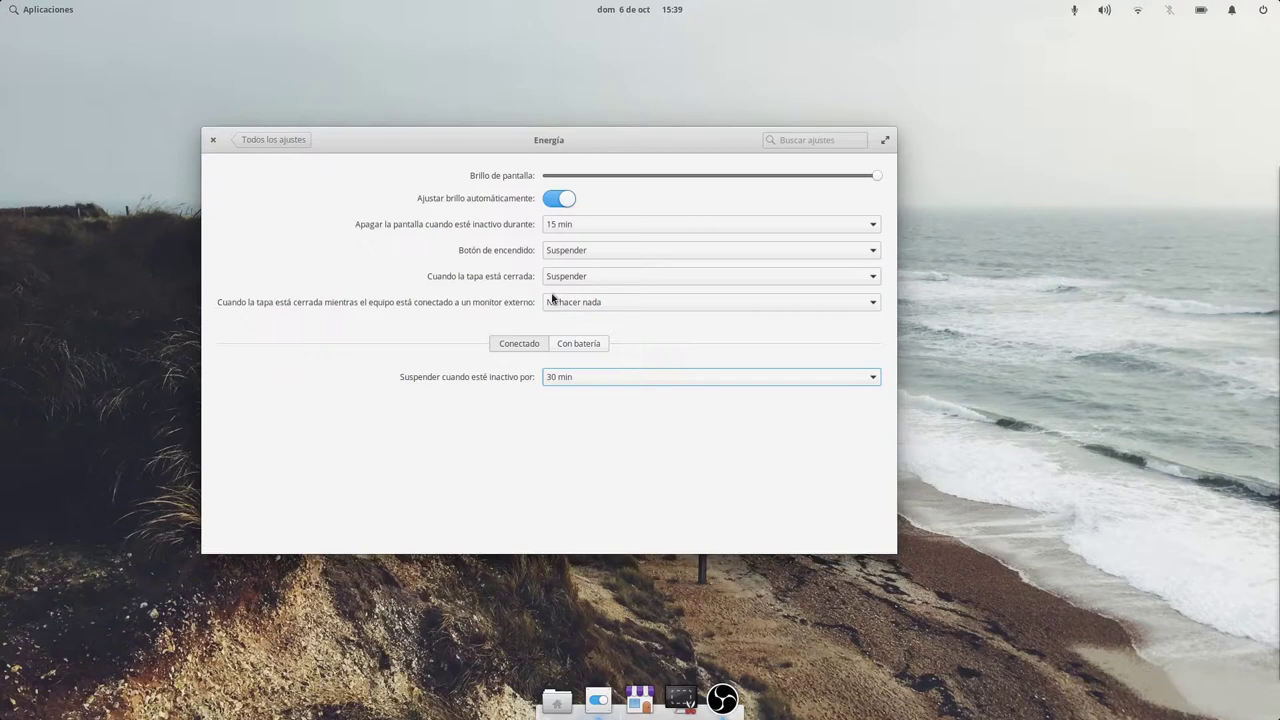
left_click(297, 142)
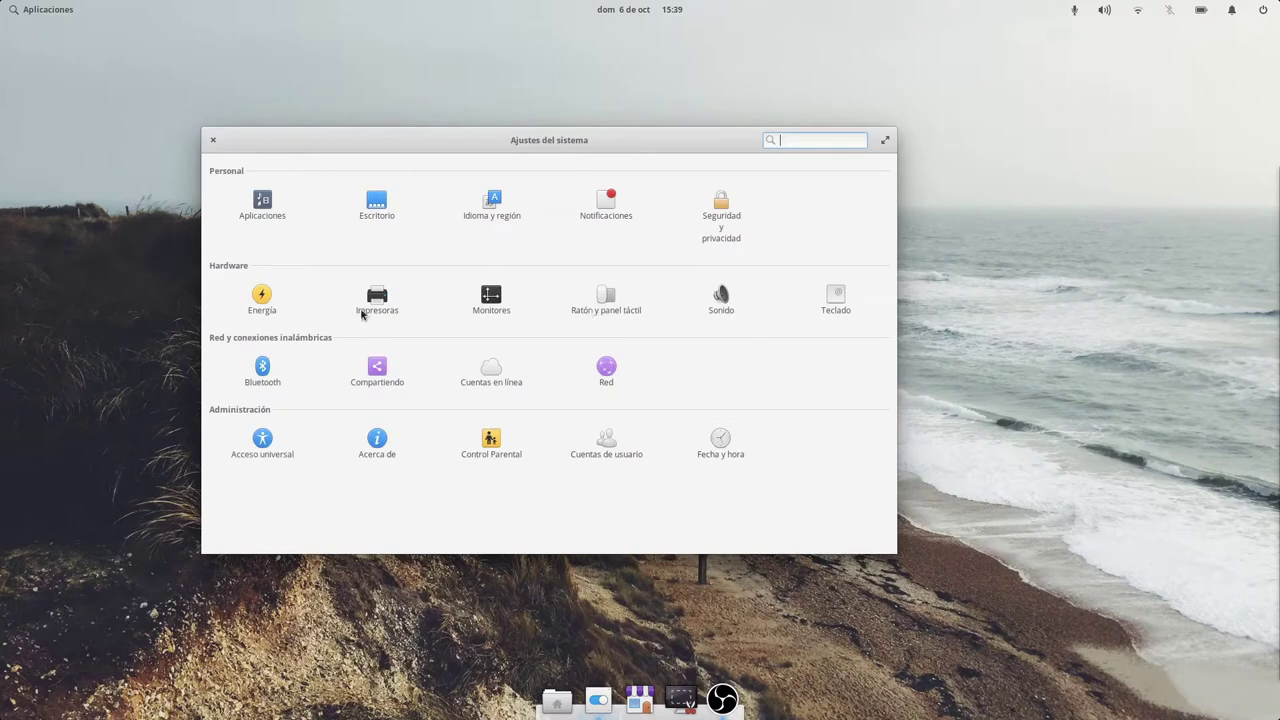
left_click(370, 305)
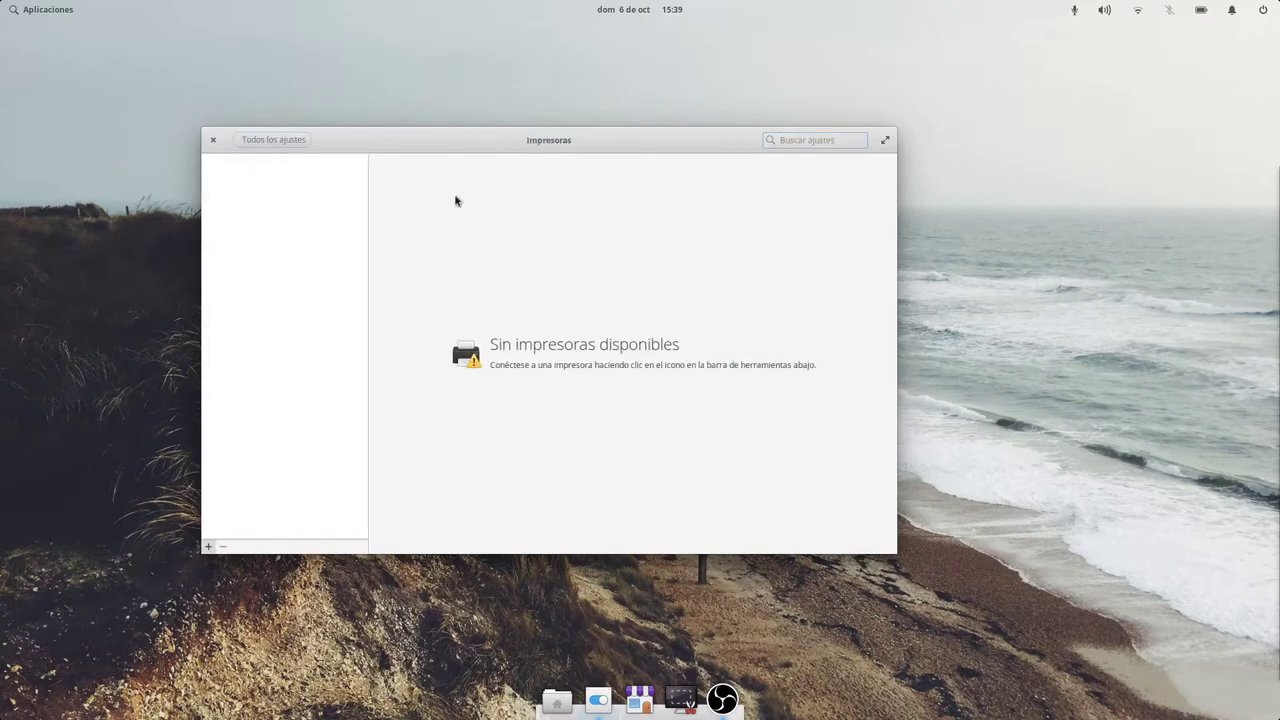
left_click(209, 547)
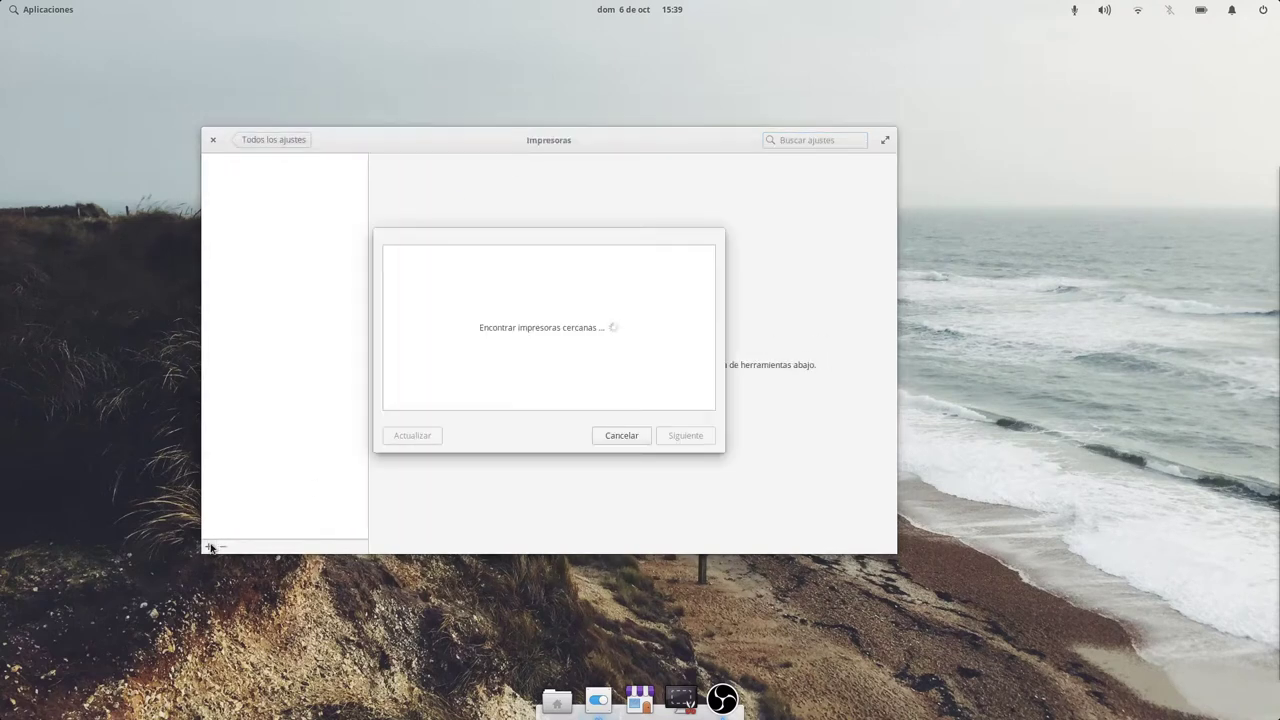
mouse_move(649, 243)
left_mouse_down()
mouse_move(813, 253)
mouse_move(690, 292)
mouse_move(703, 250)
mouse_move(654, 246)
mouse_move(672, 242)
left_mouse_up()
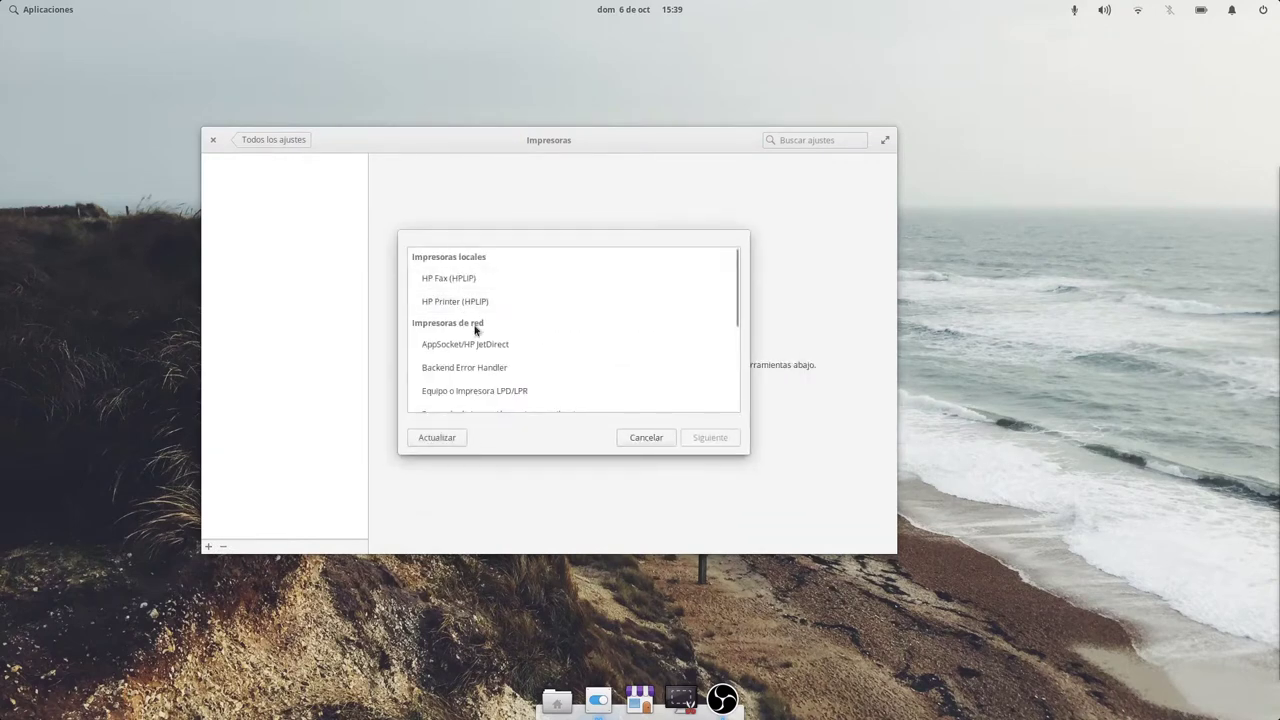
scroll(486, 335, "down", 1)
scroll(486, 336, "down", 1)
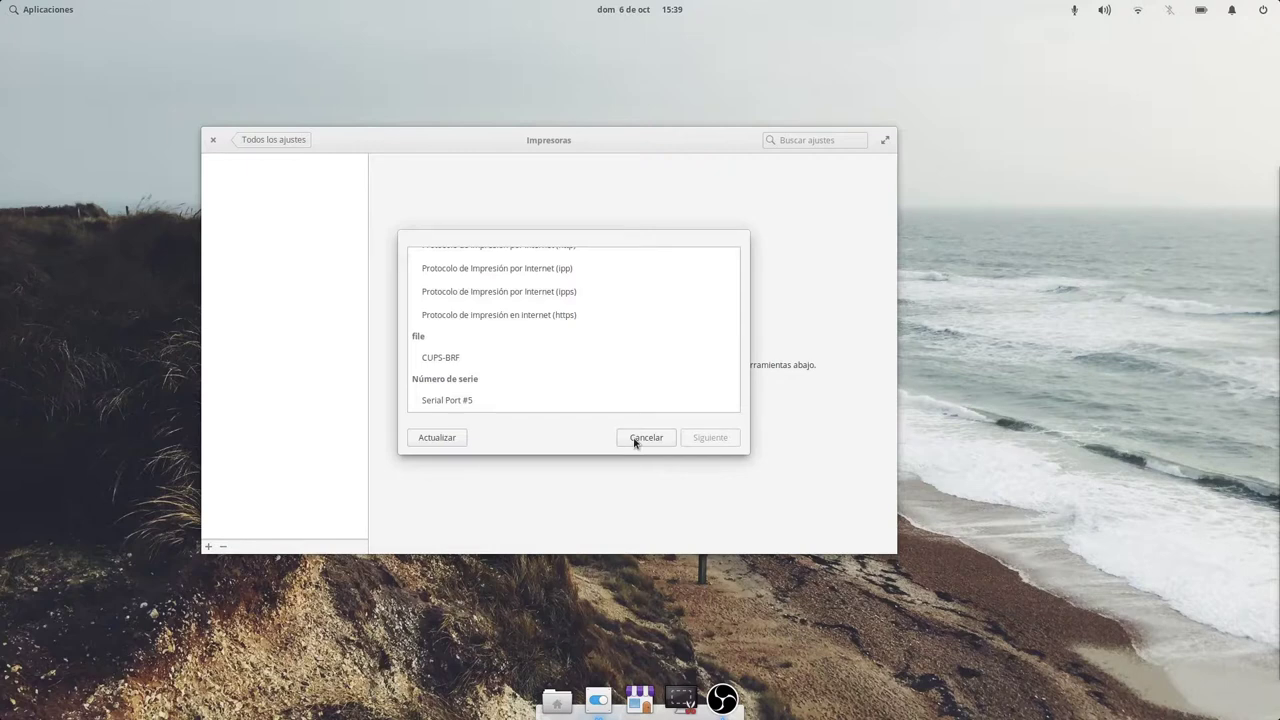
left_click(634, 440)
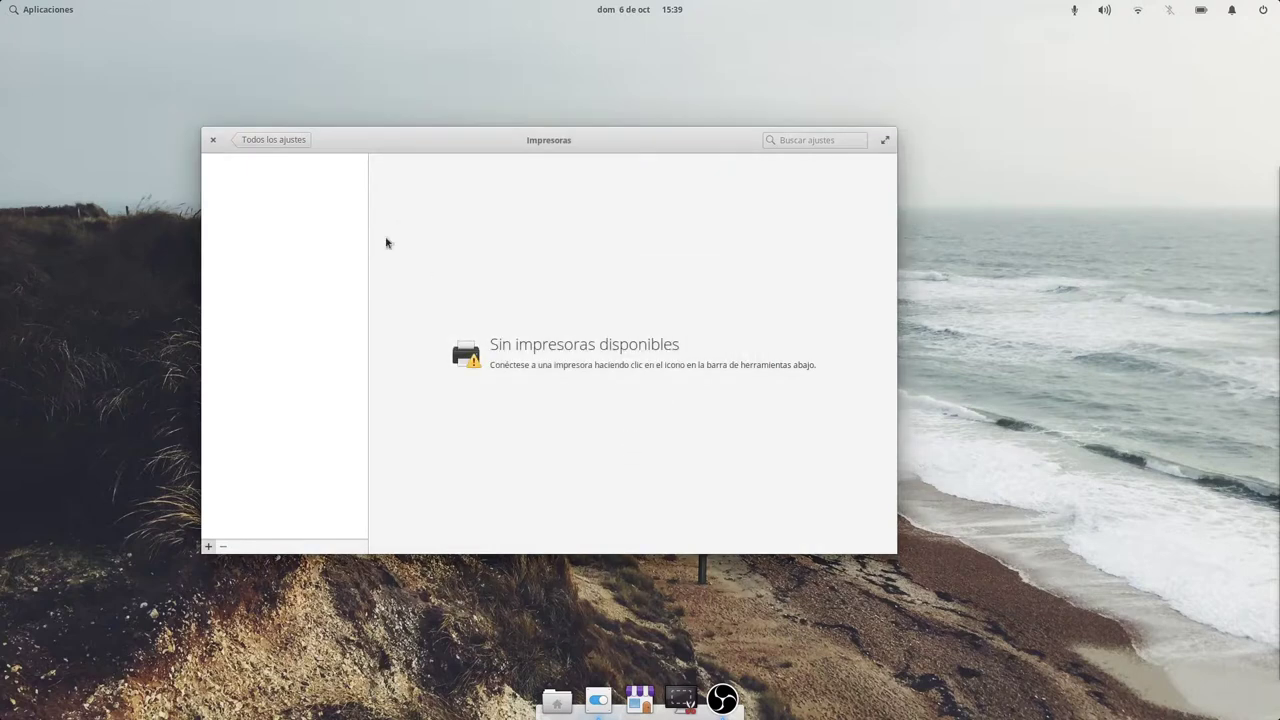
left_click(286, 140)
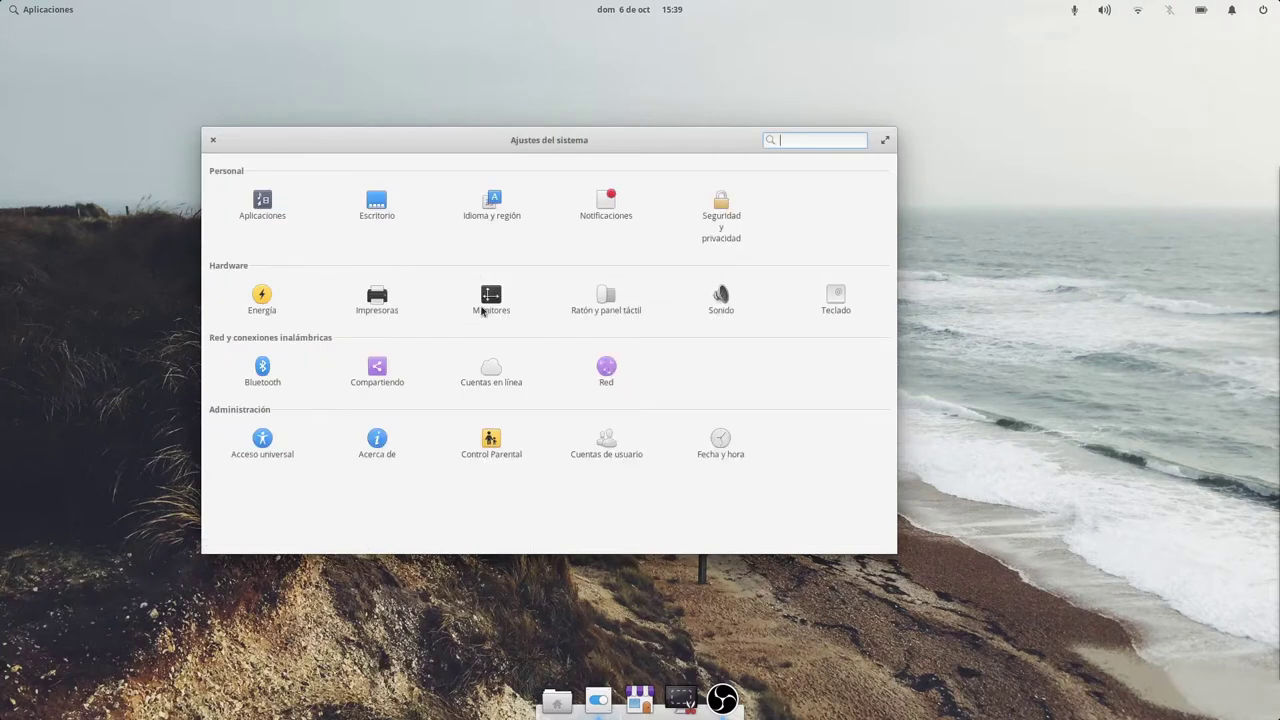
left_click(484, 308)
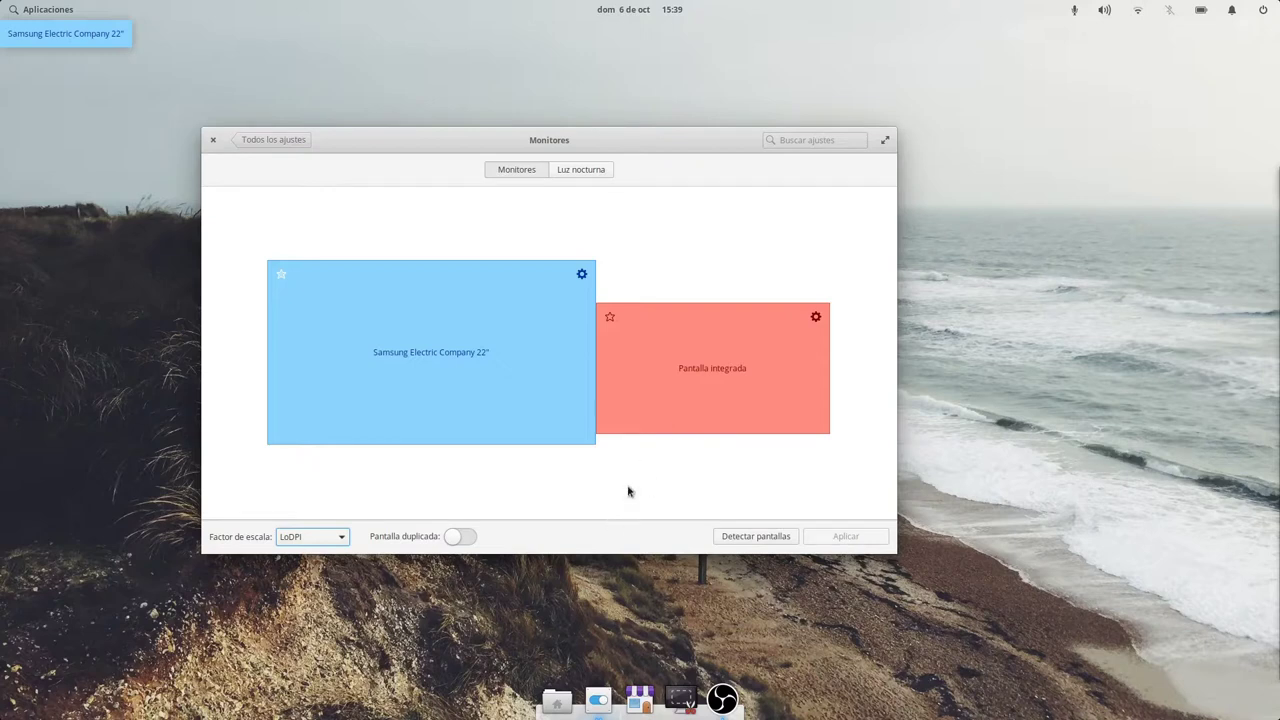
Set the Samsung monitor's resolution to 1600 × 900 (16:9) and apply it.
left_click(583, 276)
left_click(606, 334)
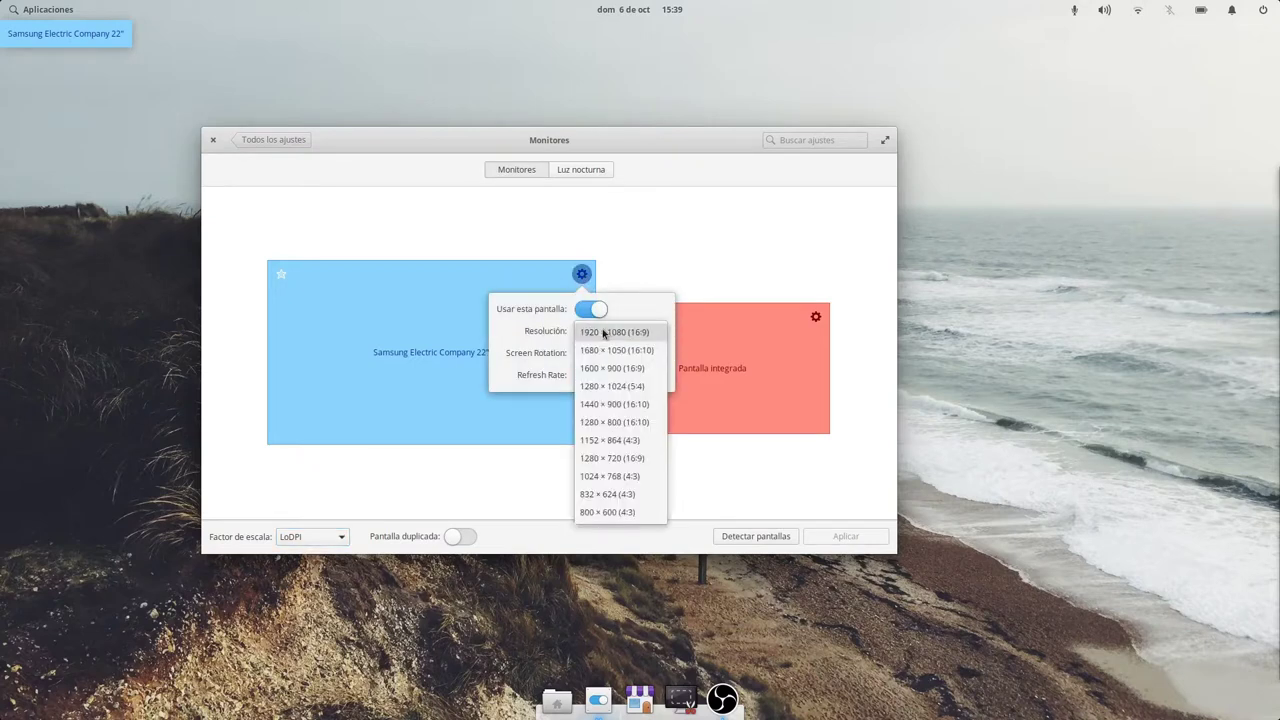
left_click(647, 369)
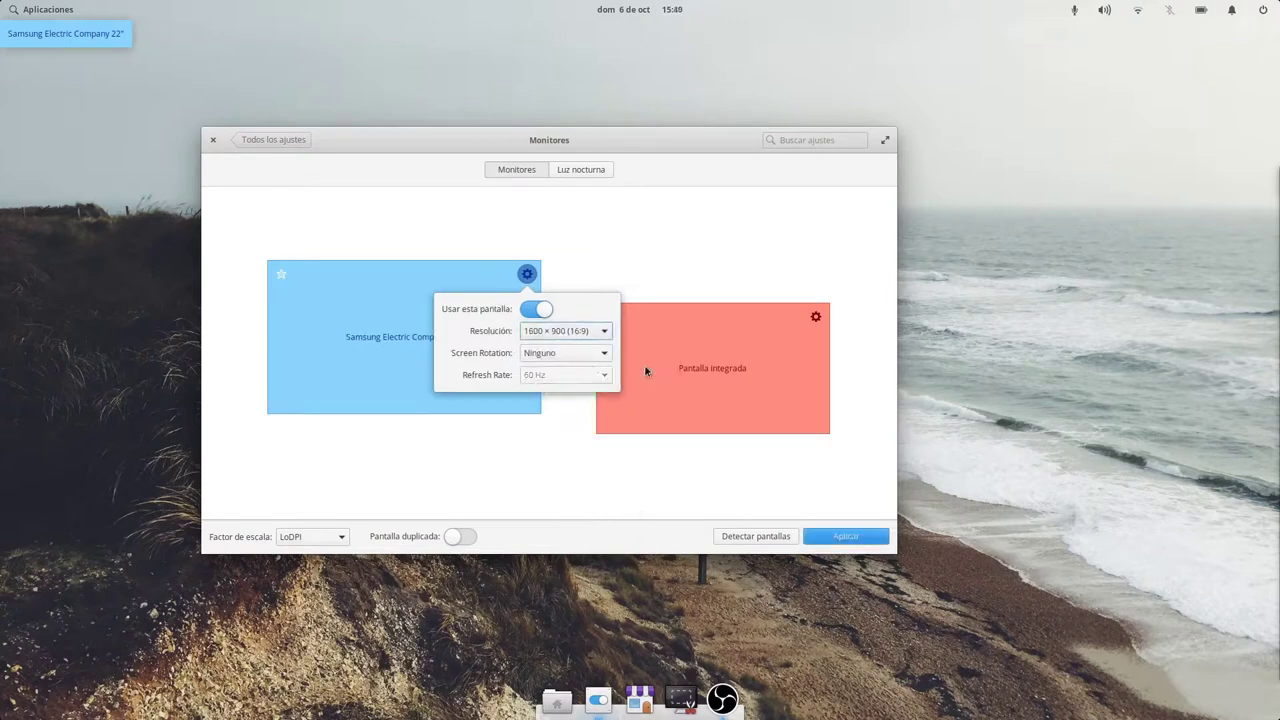
left_click(838, 538)
left_click(838, 538)
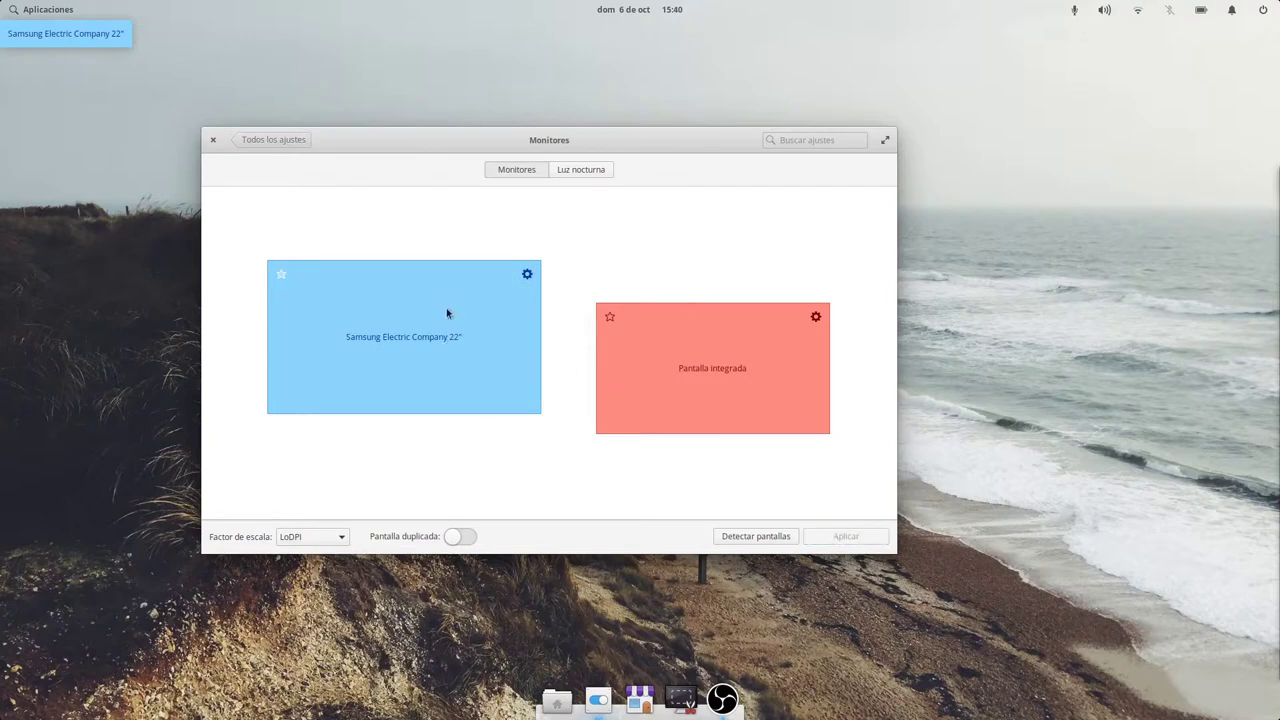
Drag the Samsung monitor beside the integrated display and apply the new arrangement.
left_click_drag(491, 354, 520, 333)
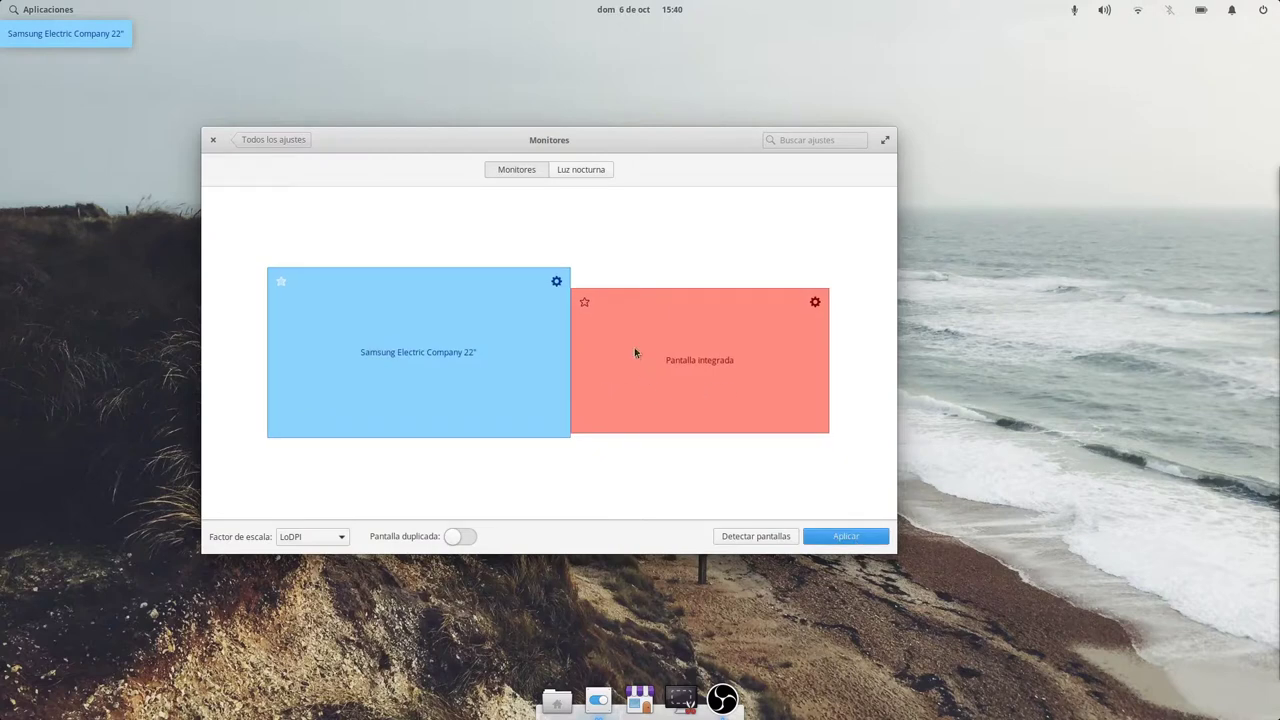
left_click(556, 282)
left_click(556, 282)
left_click(828, 535)
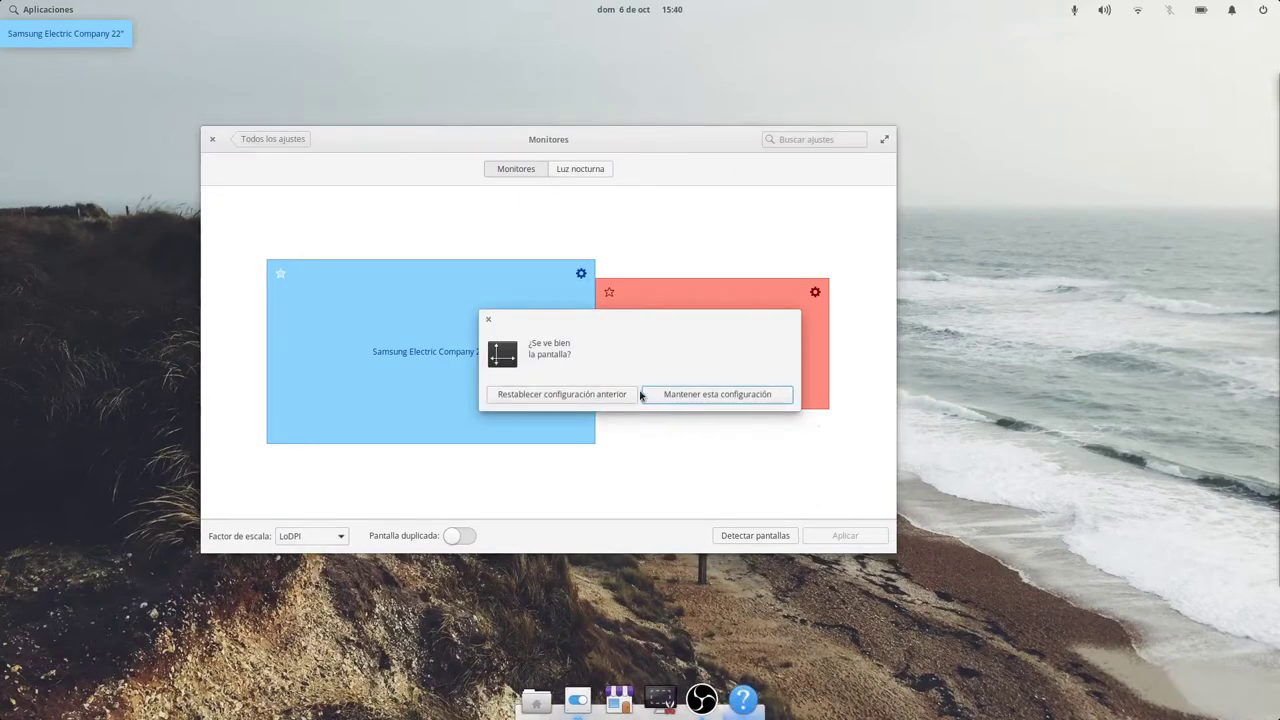
Keep the new layout, make the Samsung monitor primary, and leave scaling at LoDPI.
left_click(697, 394)
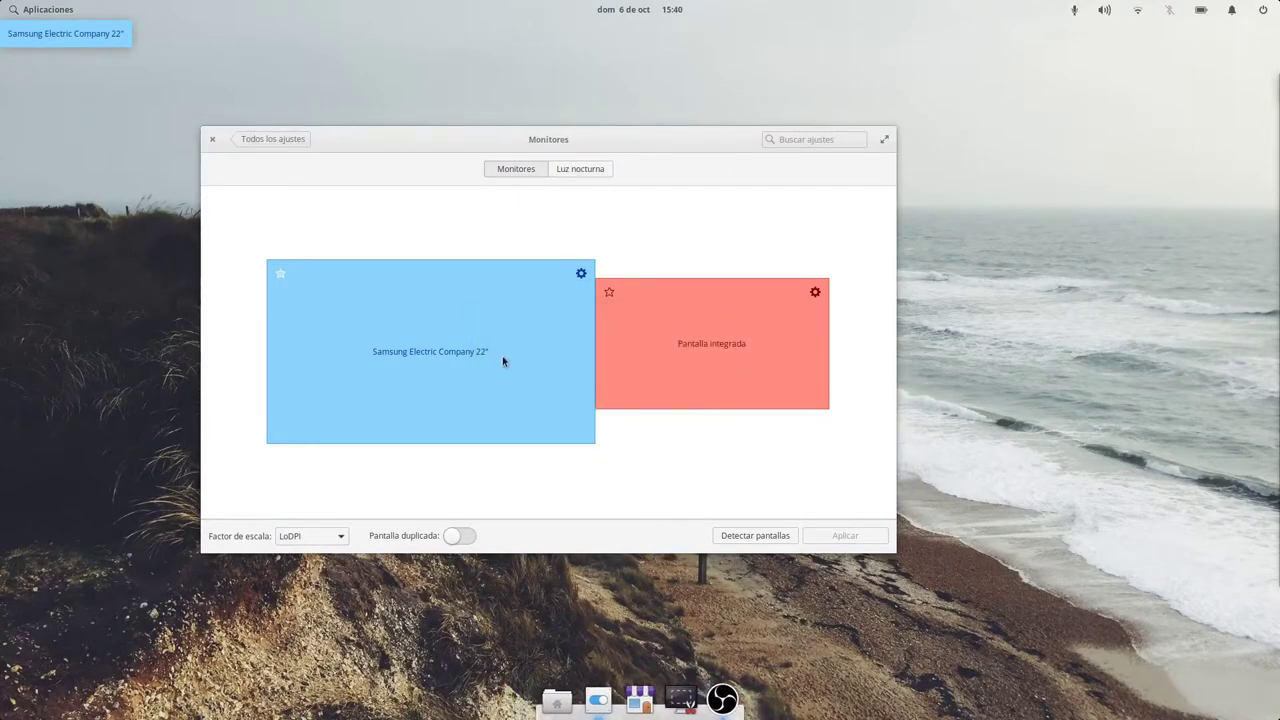
left_click(282, 275)
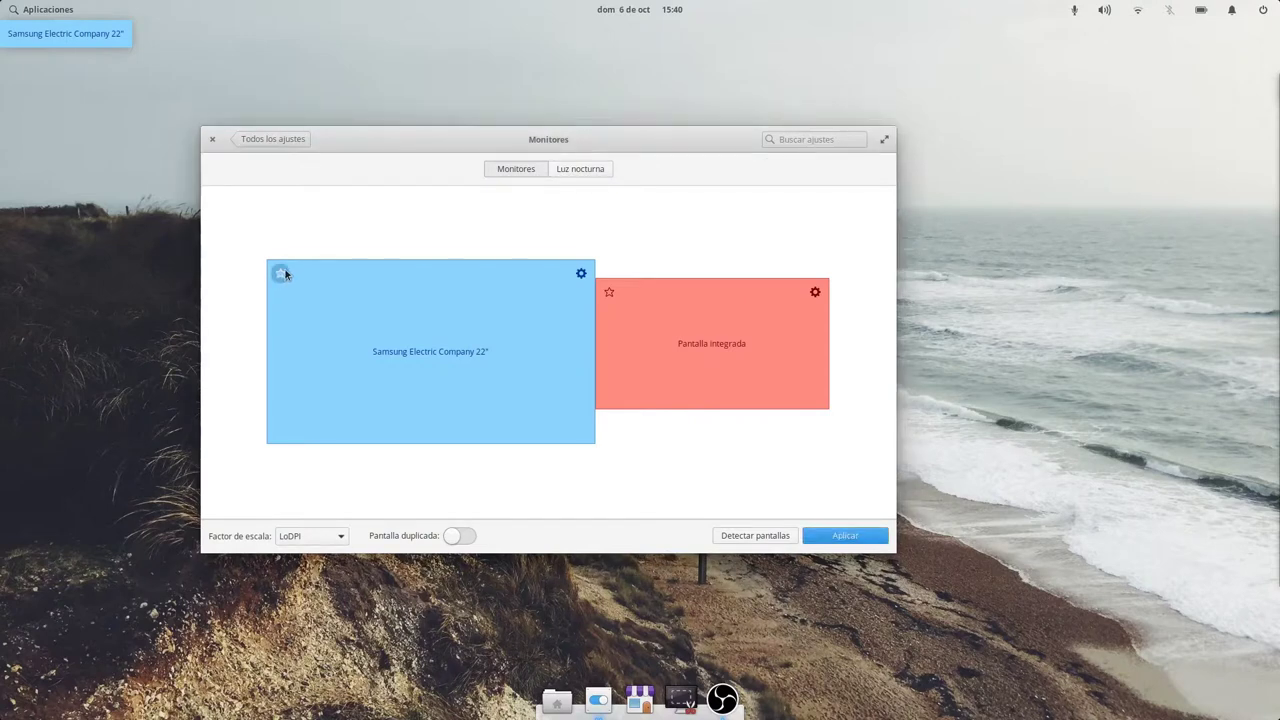
left_click(609, 292)
left_click(281, 274)
left_click(317, 538)
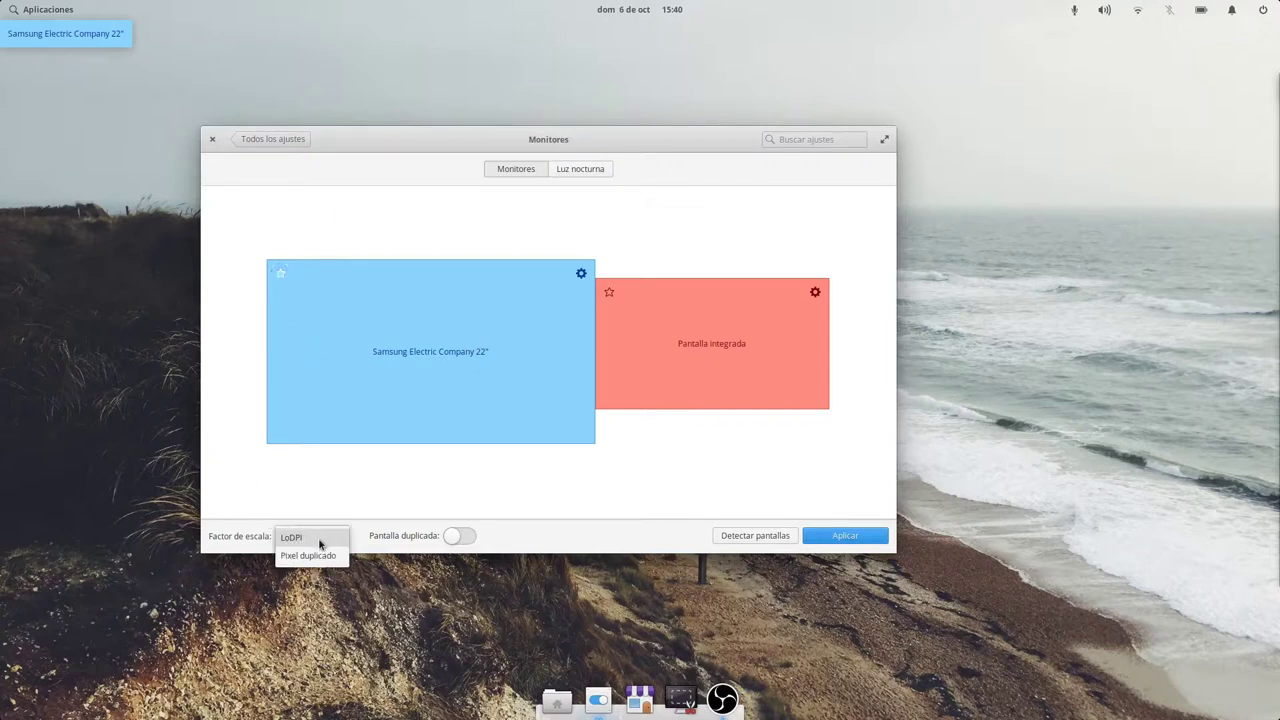
left_click(386, 491)
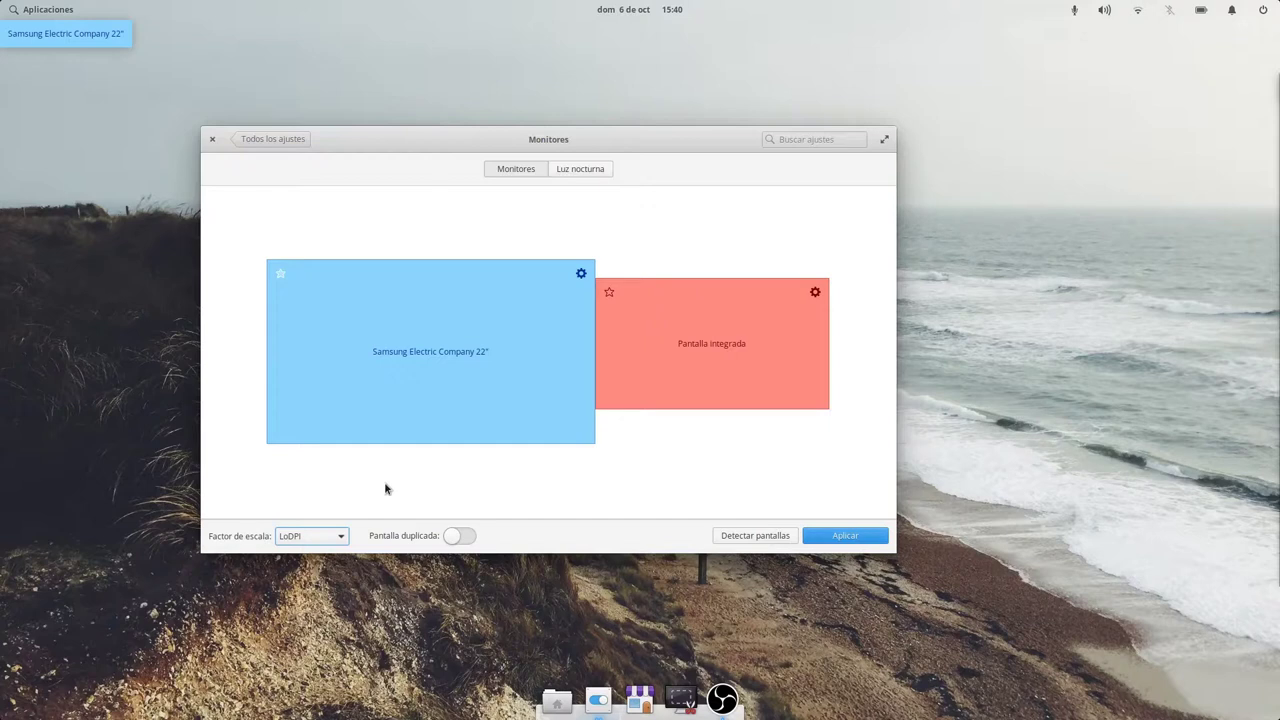
left_click(307, 540)
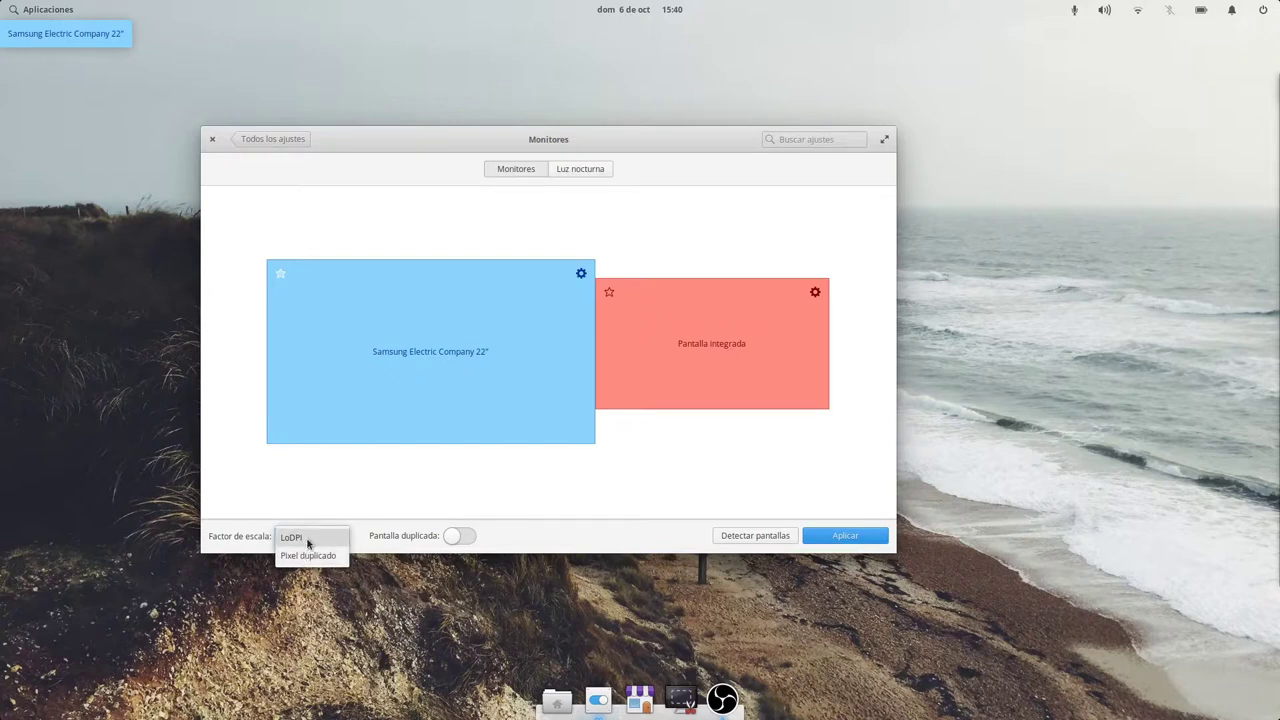
left_click(308, 540)
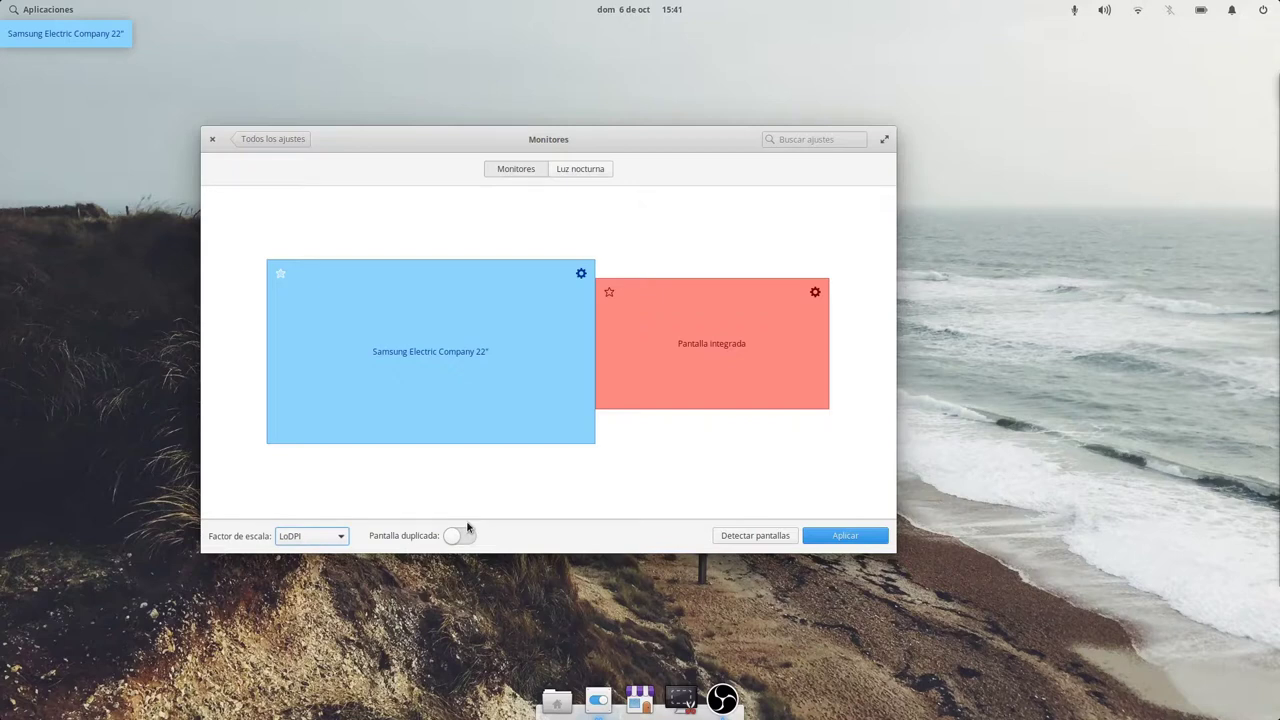
Detect displays, apply and confirm the configuration, then show the Luz nocturna settings.
left_click(762, 539)
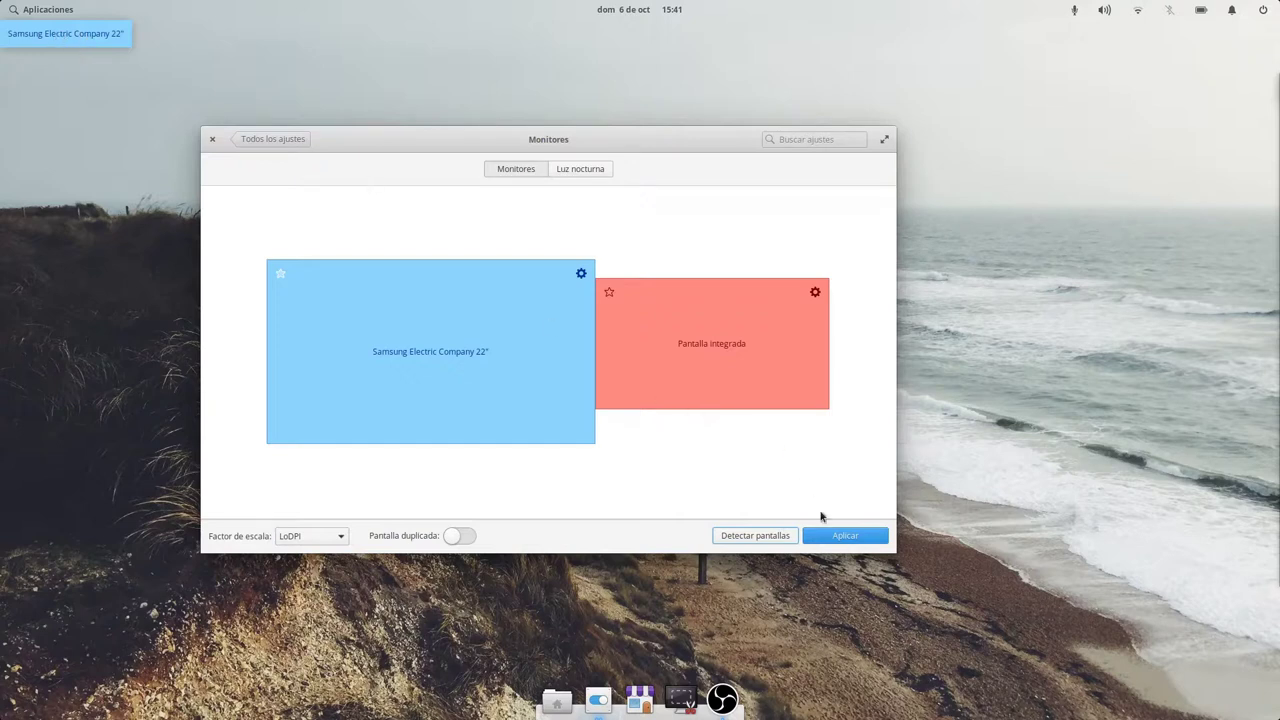
left_click(837, 535)
left_click(674, 398)
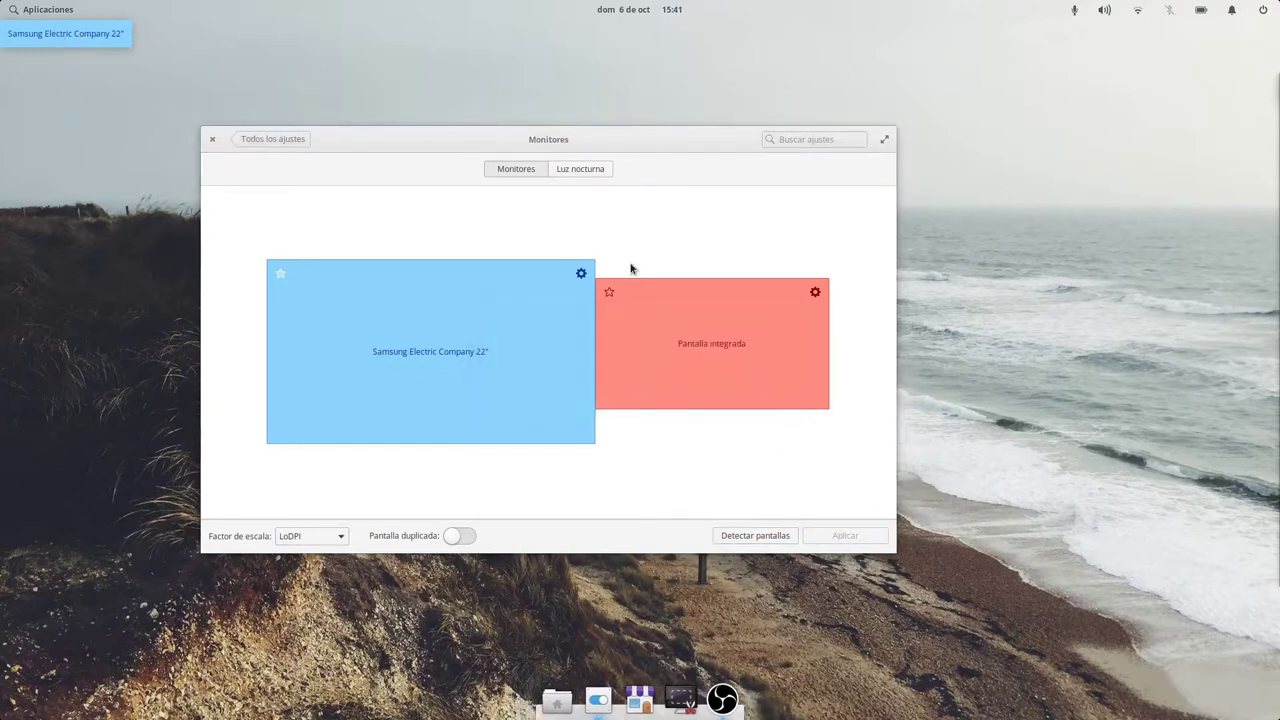
left_click(584, 172)
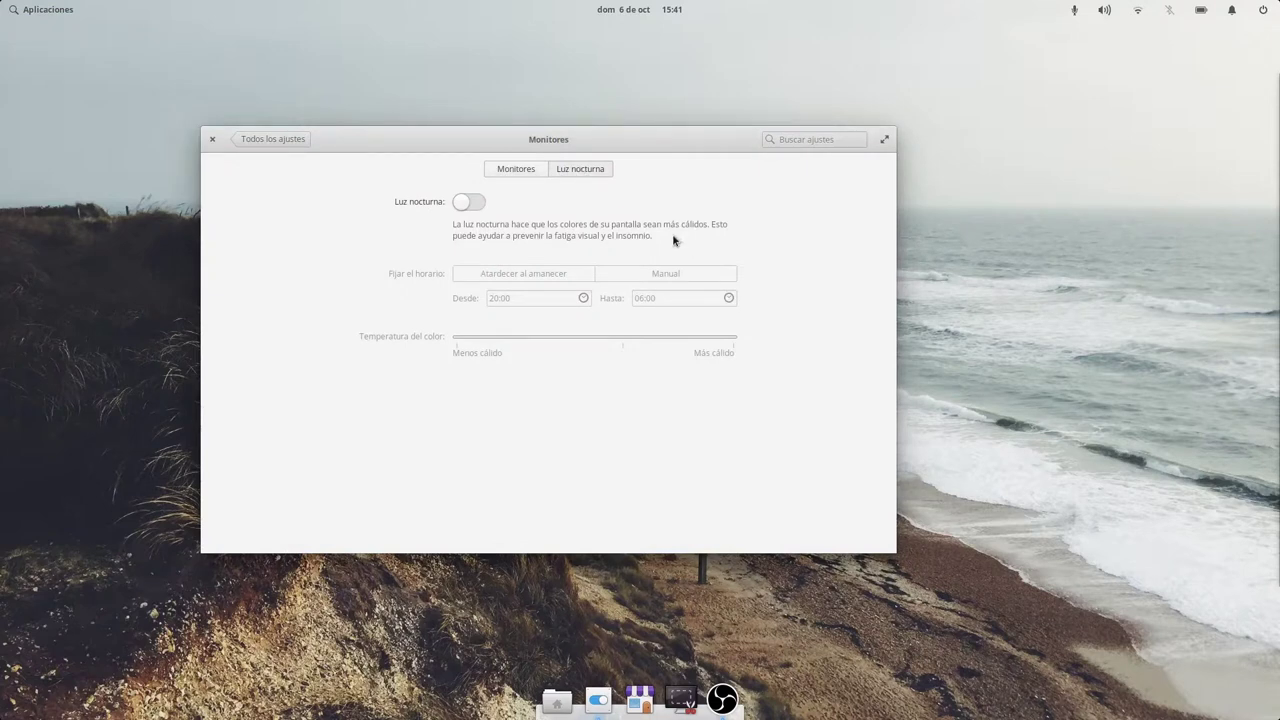
Switch Night Light on with mid-range colour temperature, keep it, and return to all settings.
left_click(467, 204)
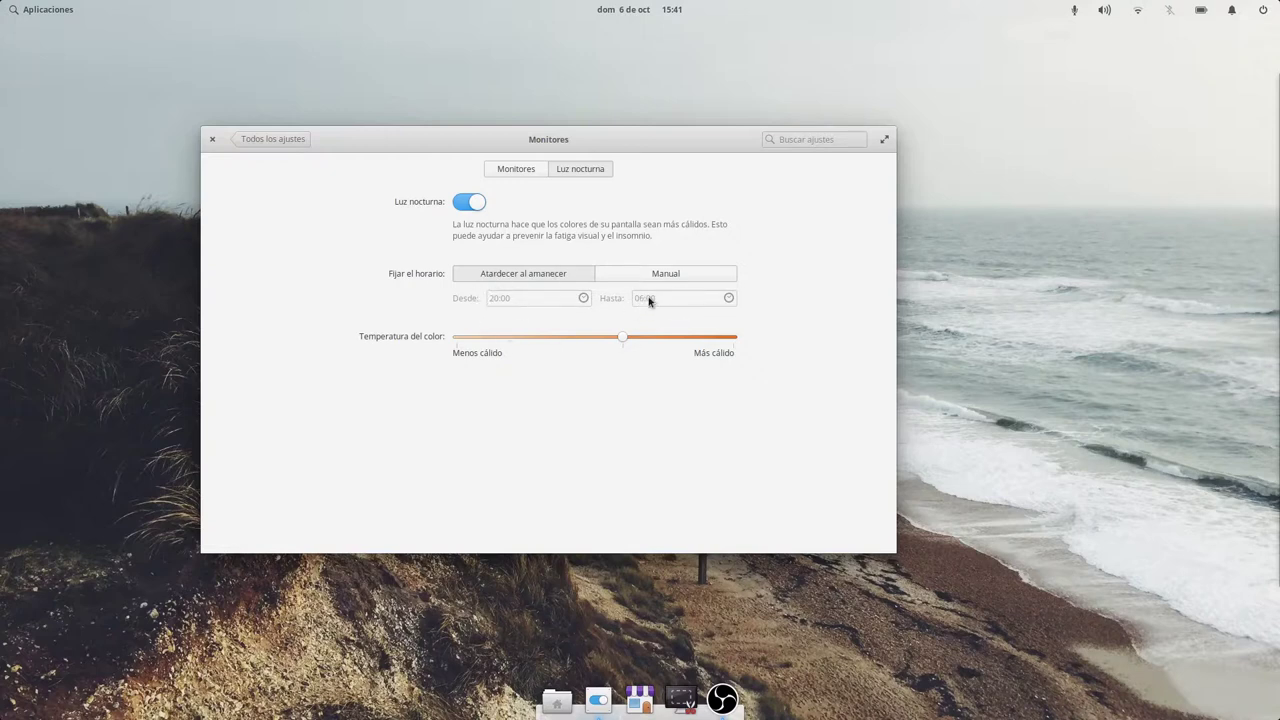
left_click_drag(619, 340, 734, 339)
left_click_drag(734, 340, 623, 336)
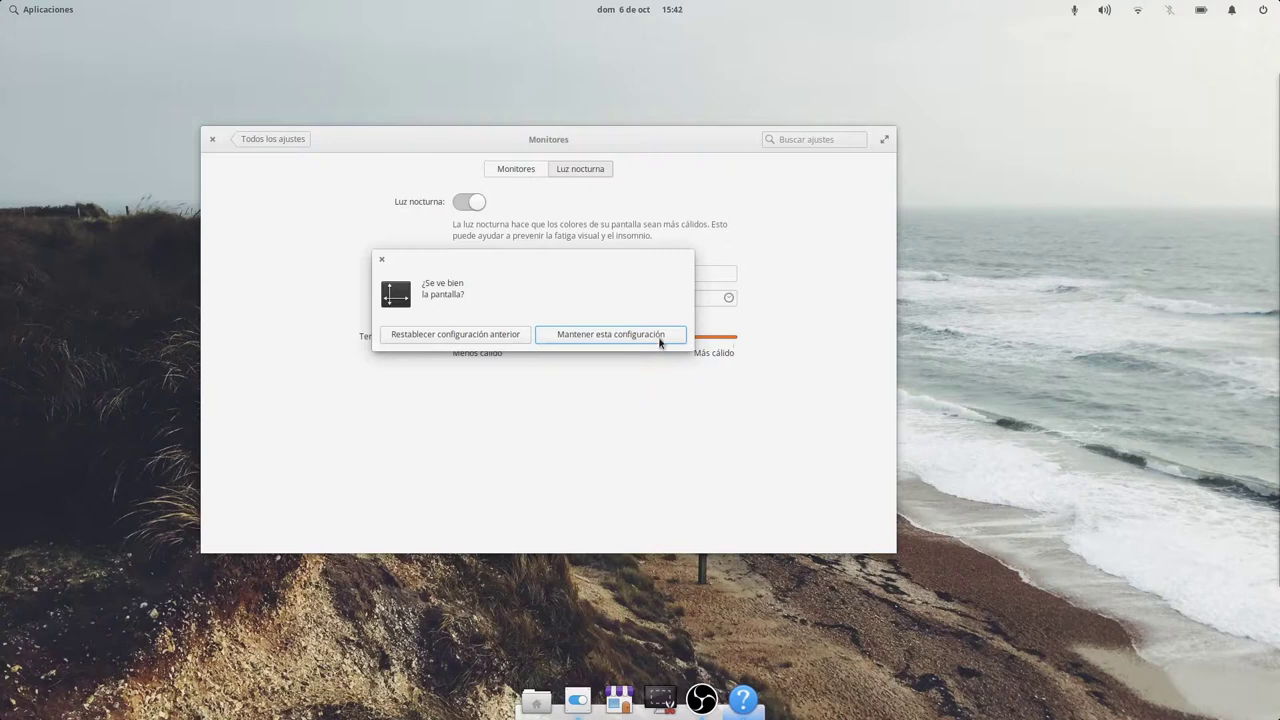
left_click(663, 335)
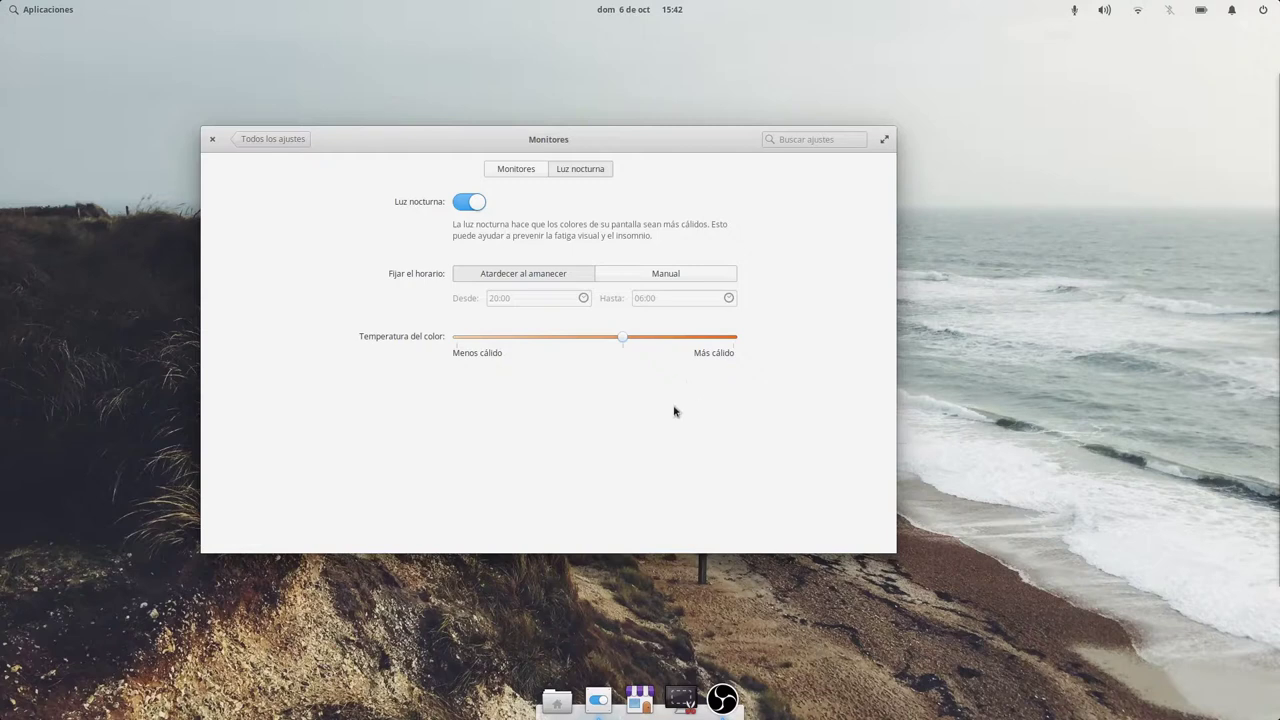
left_click(304, 139)
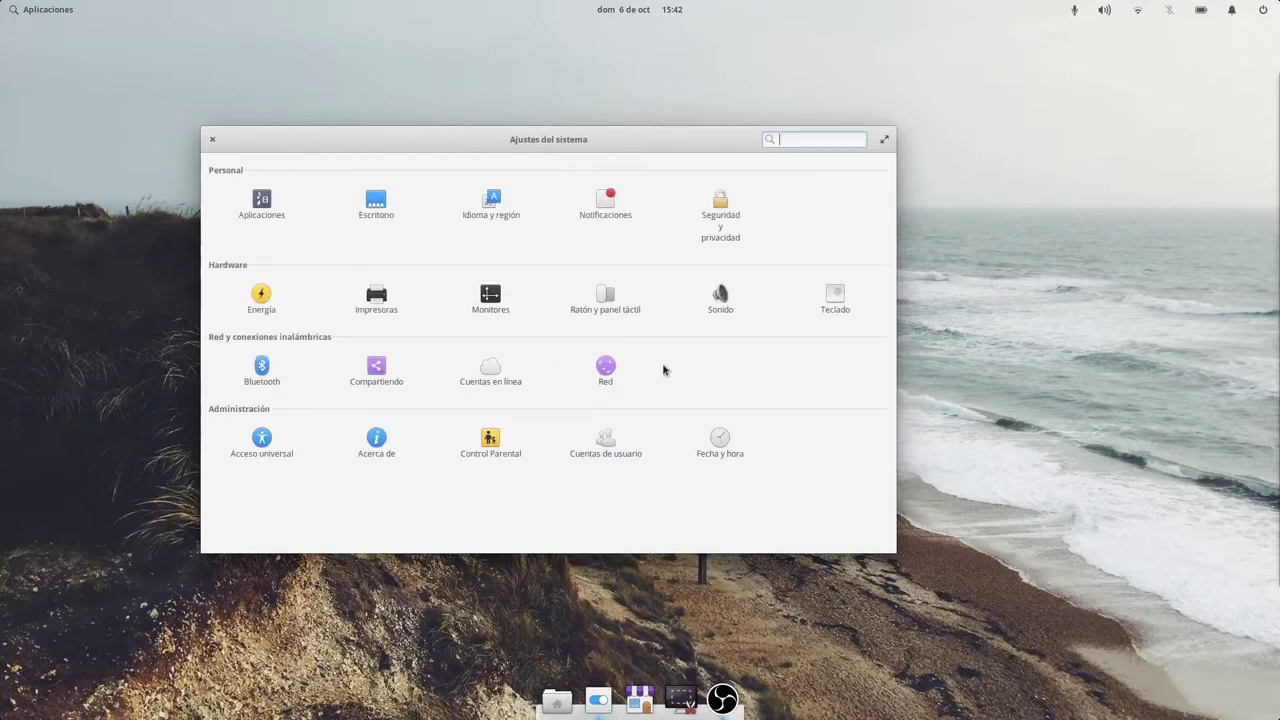
In Ratón y panel táctil, flip the primary button to right and back to left, then view Ratón options.
left_click(612, 304)
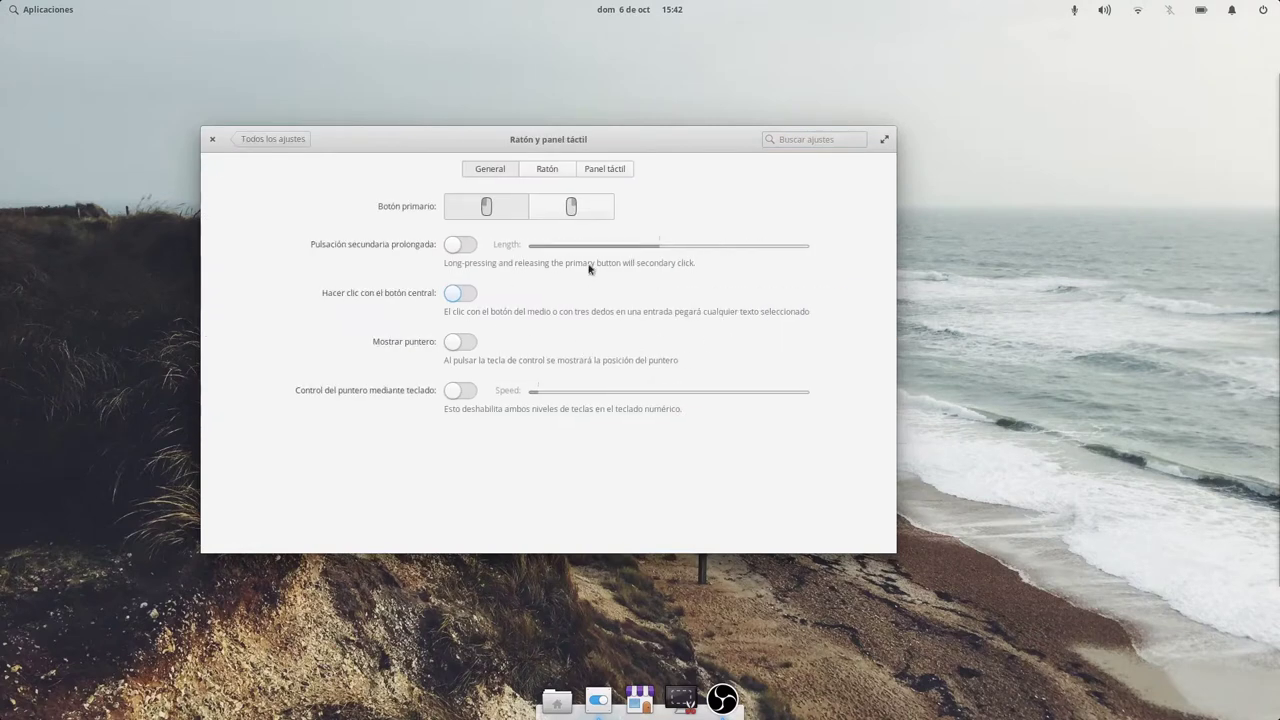
left_click(571, 206)
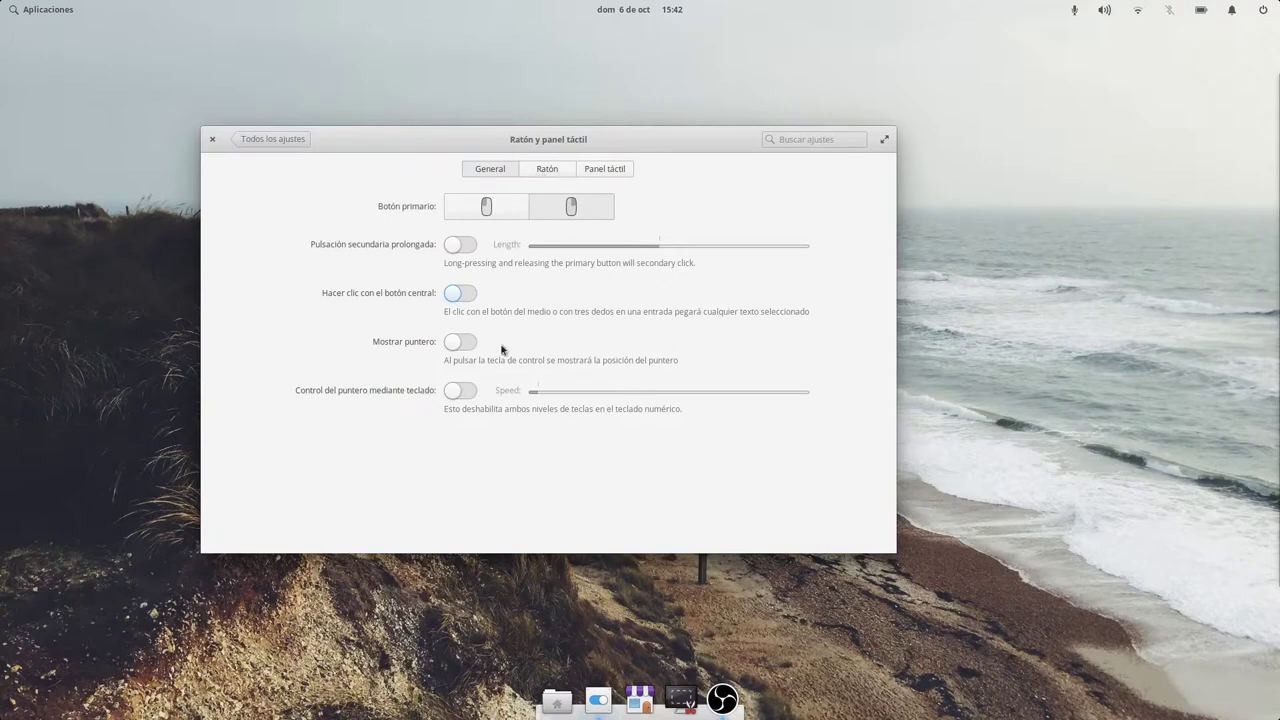
right_click(309, 143)
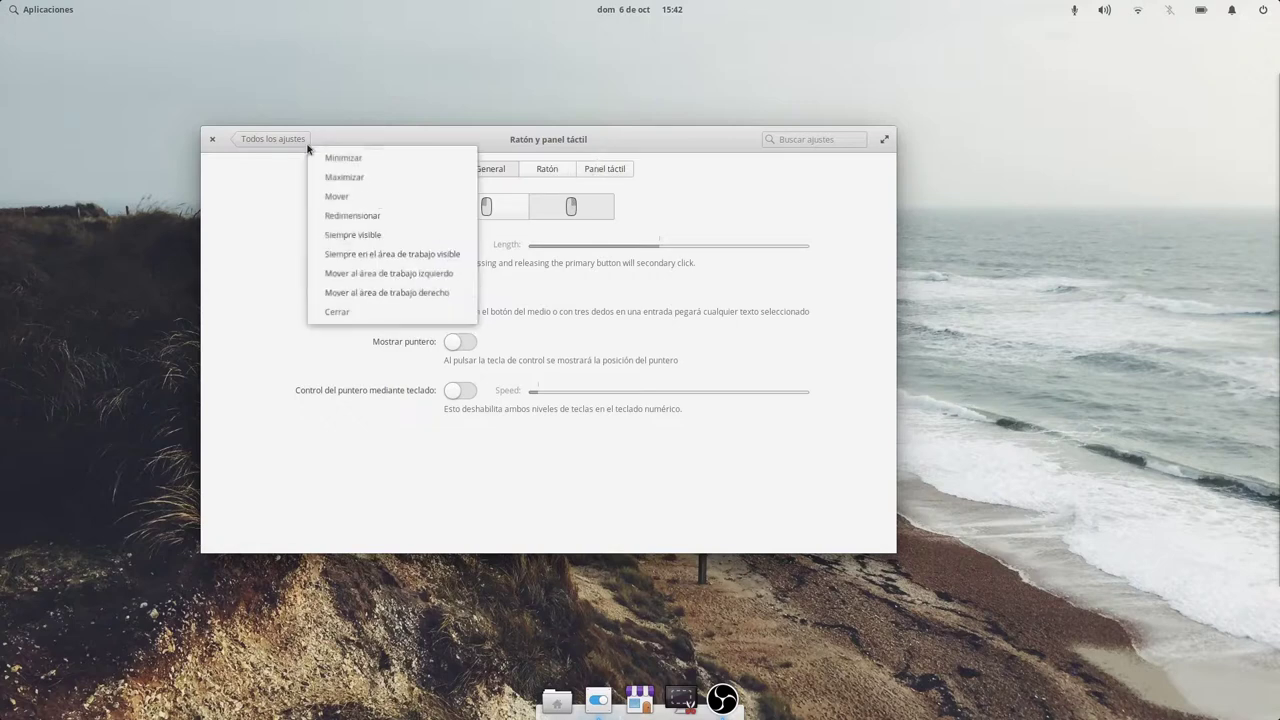
right_click(278, 146)
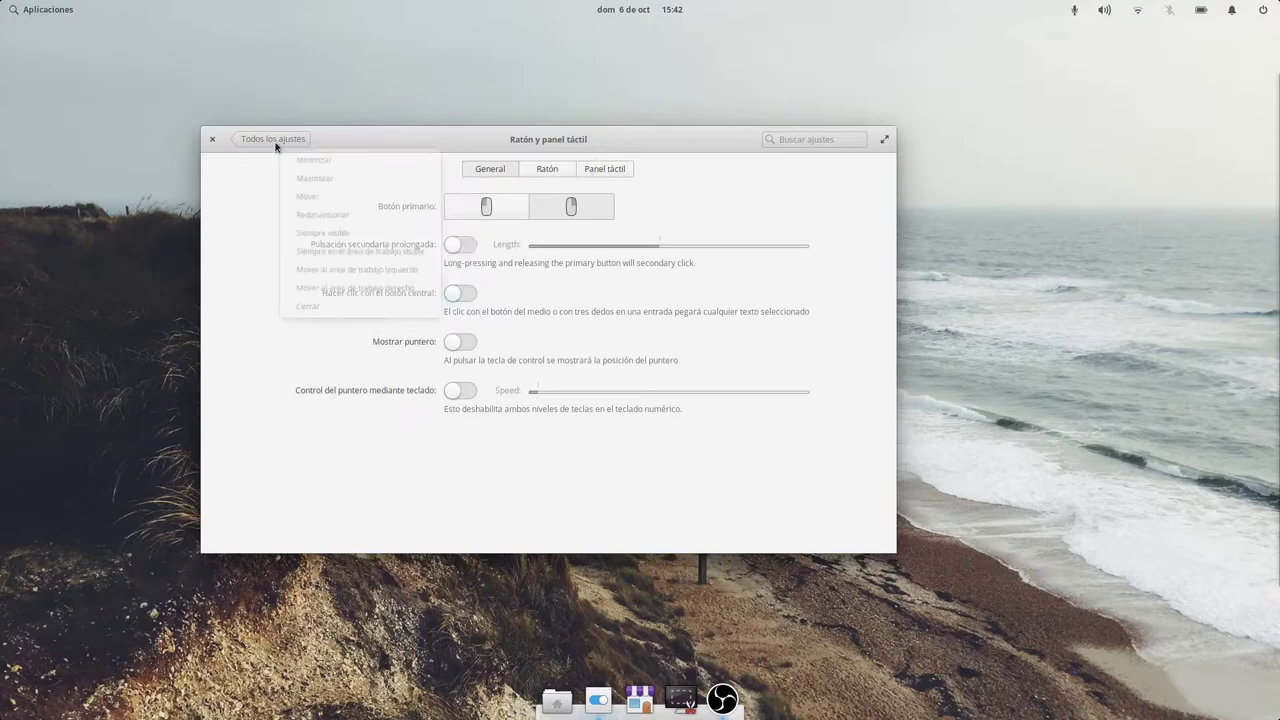
left_click(500, 212)
left_click(485, 208)
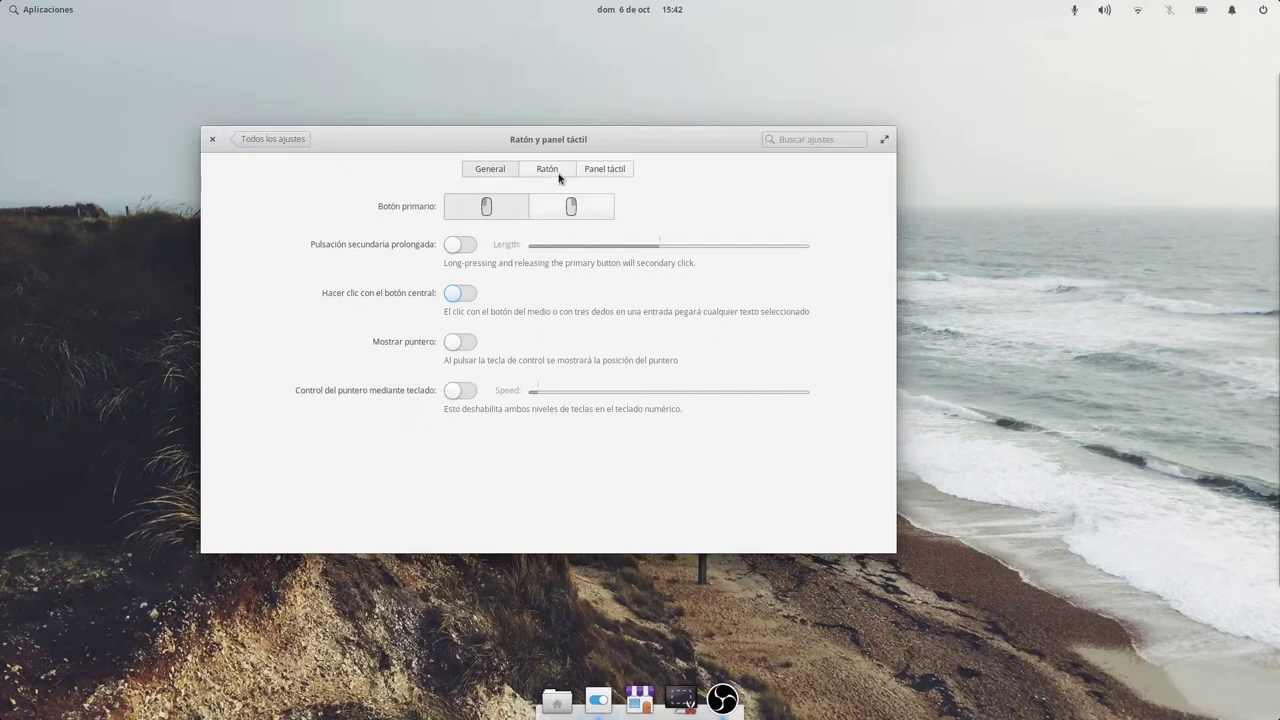
left_click(558, 170)
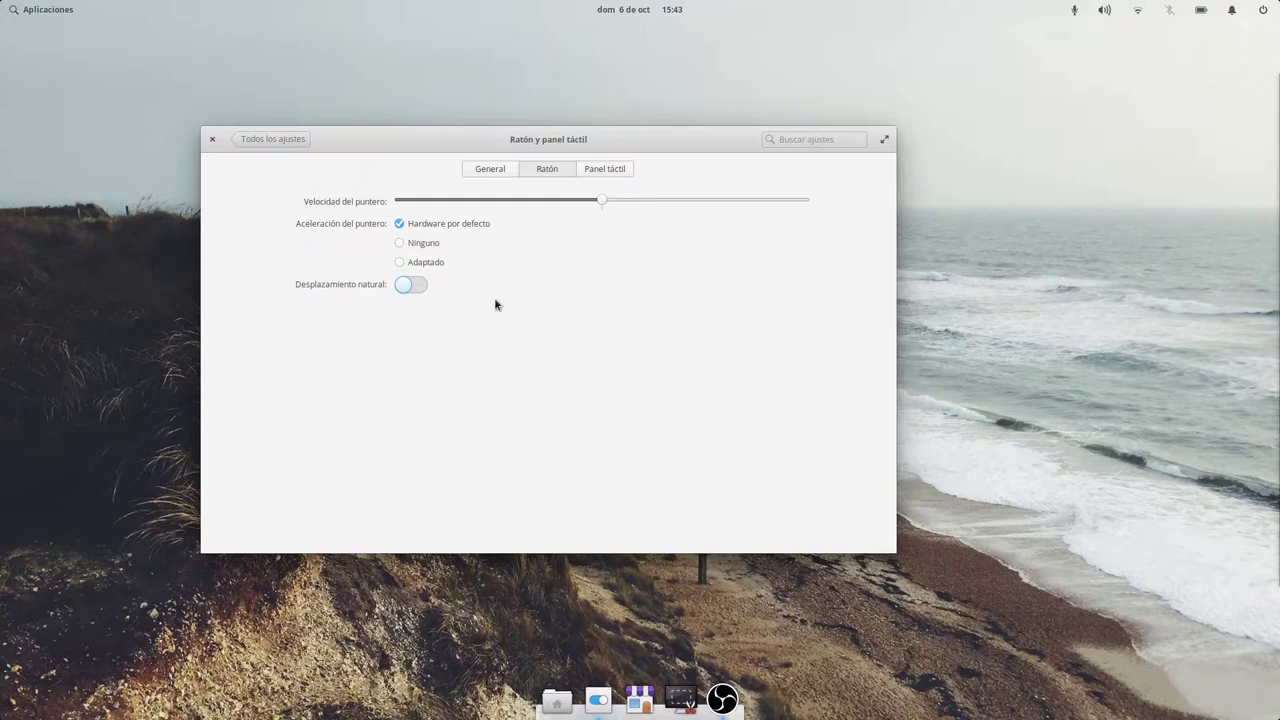
left_click(53, 10)
Launch Epiphany and scroll up and down through the SuGE3K Google Images results.
left_click(309, 97)
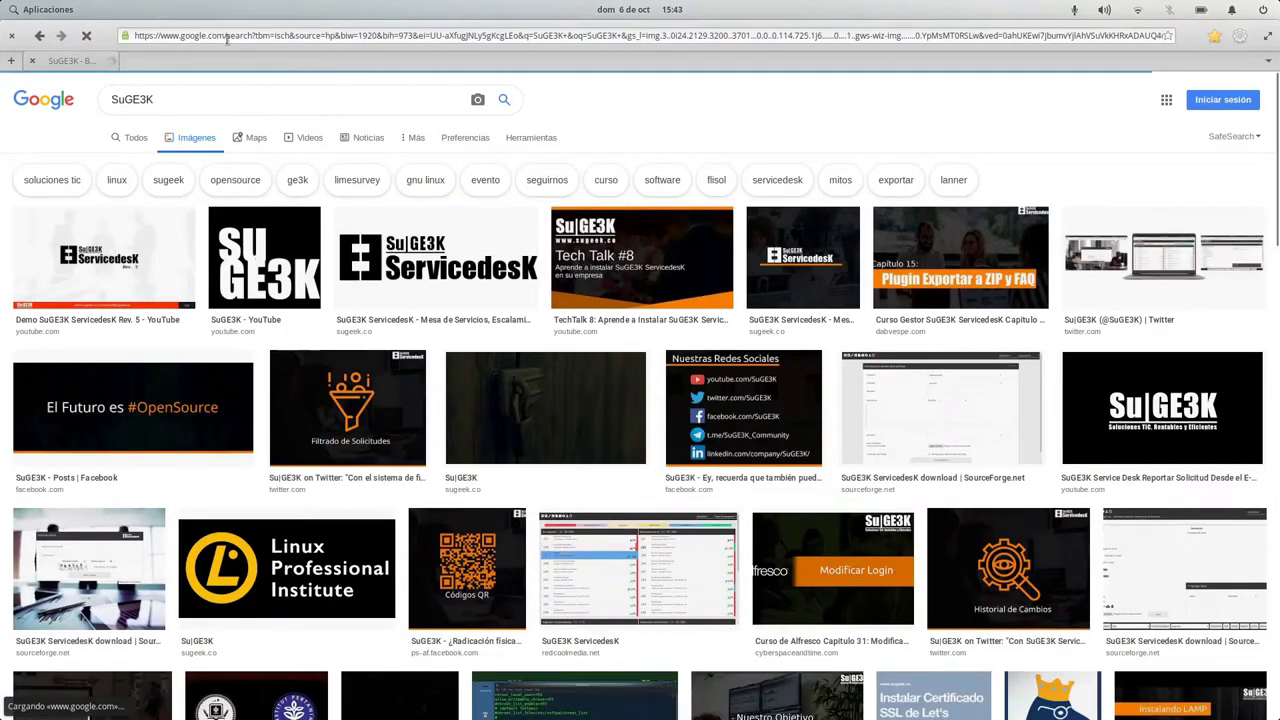
scroll(760, 325, "down", 3)
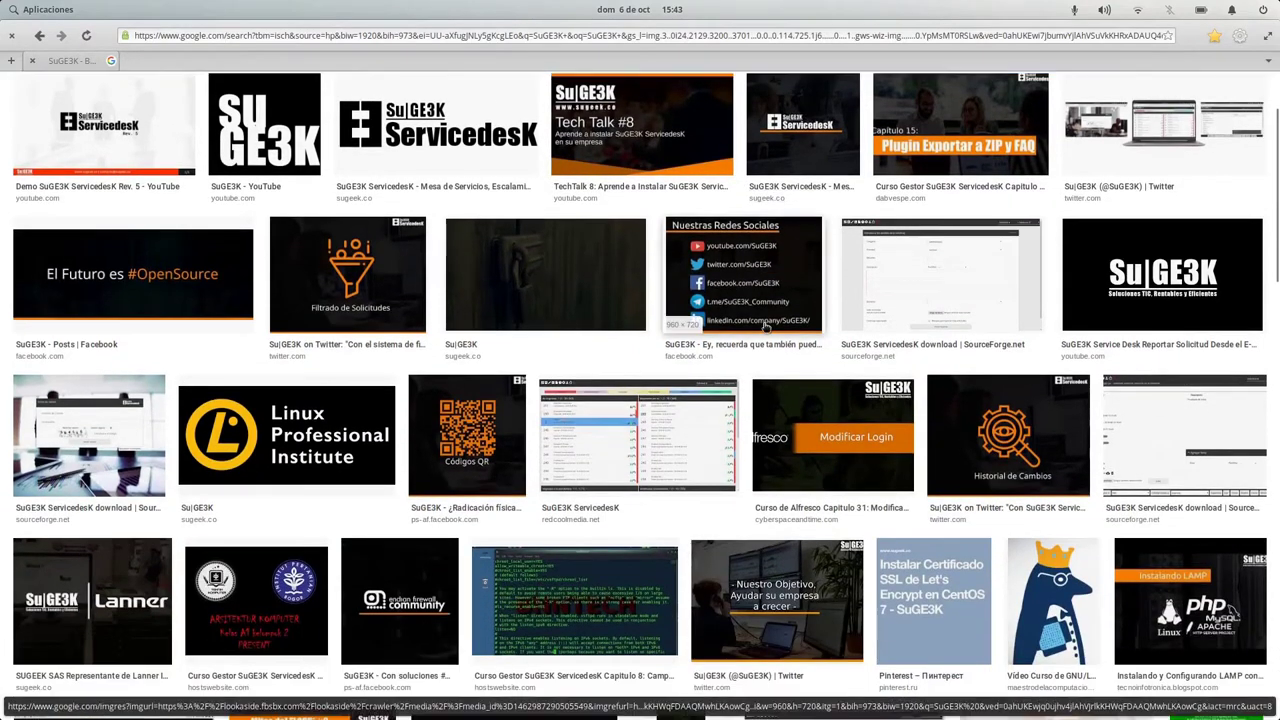
scroll(765, 327, "down", 5)
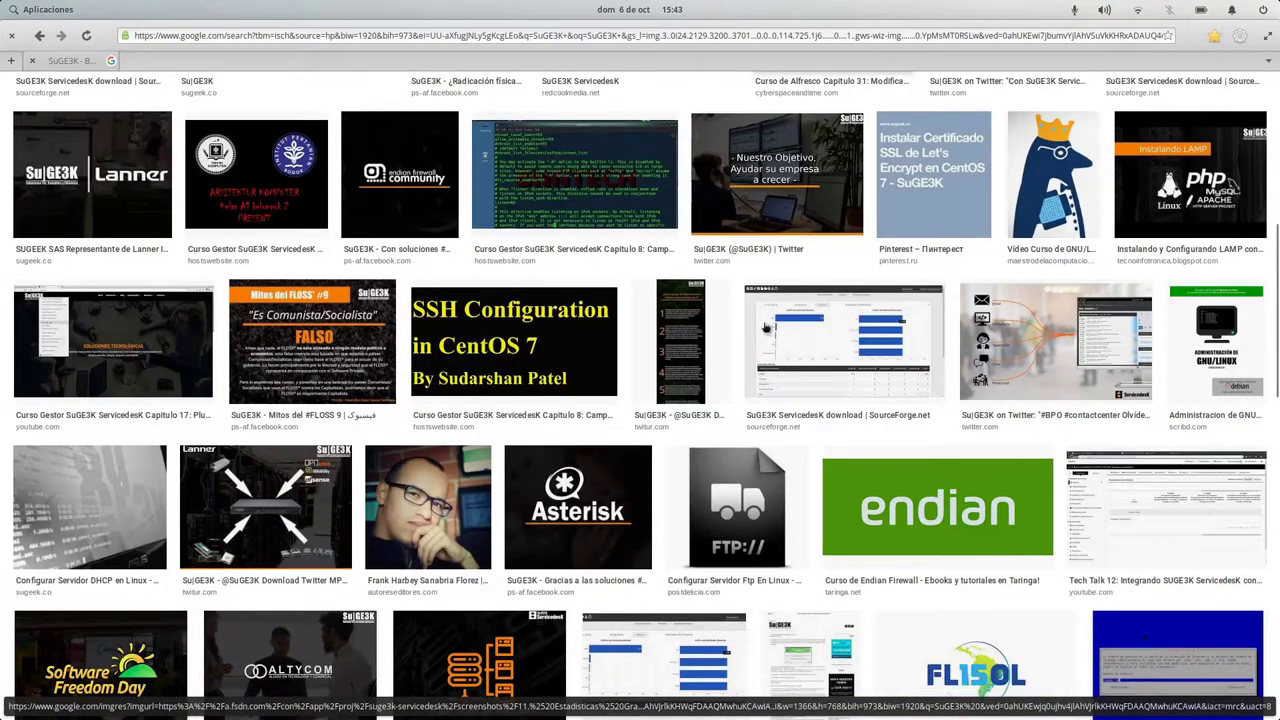
scroll(765, 327, "down", 5)
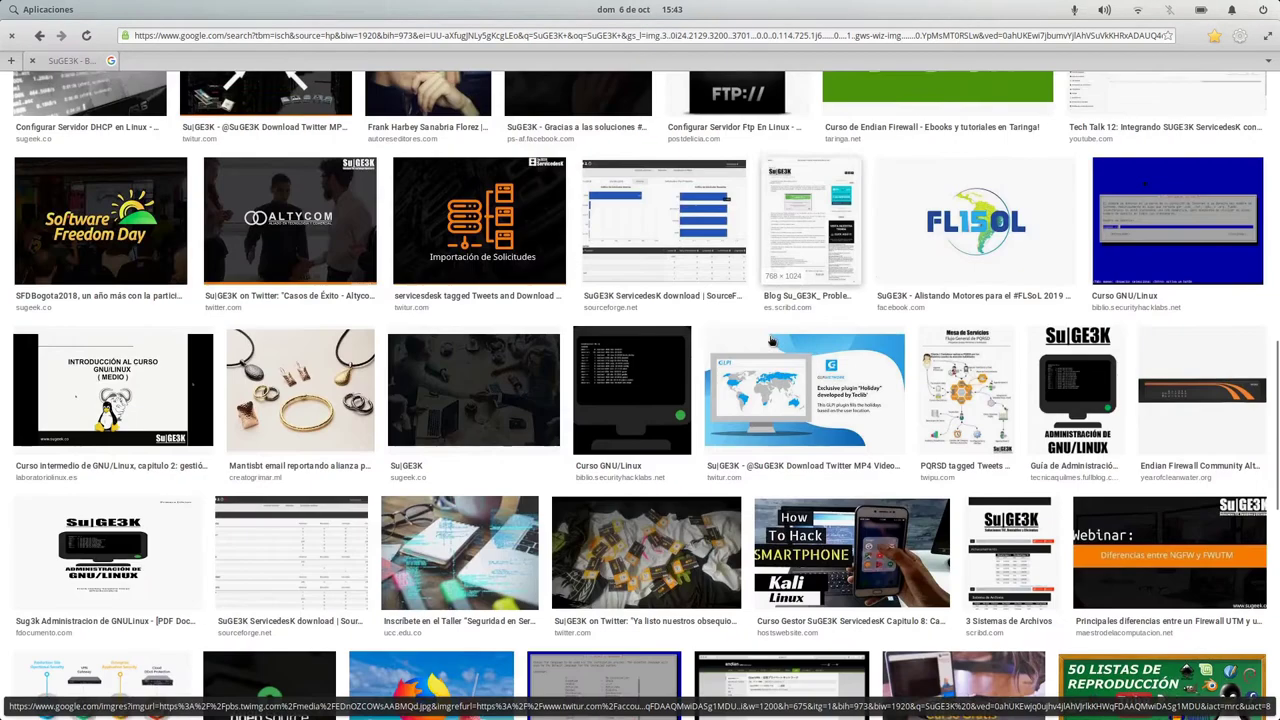
scroll(771, 342, "down", 2)
scroll(771, 342, "up", 3)
scroll(771, 342, "up", 5)
scroll(771, 342, "up", 5)
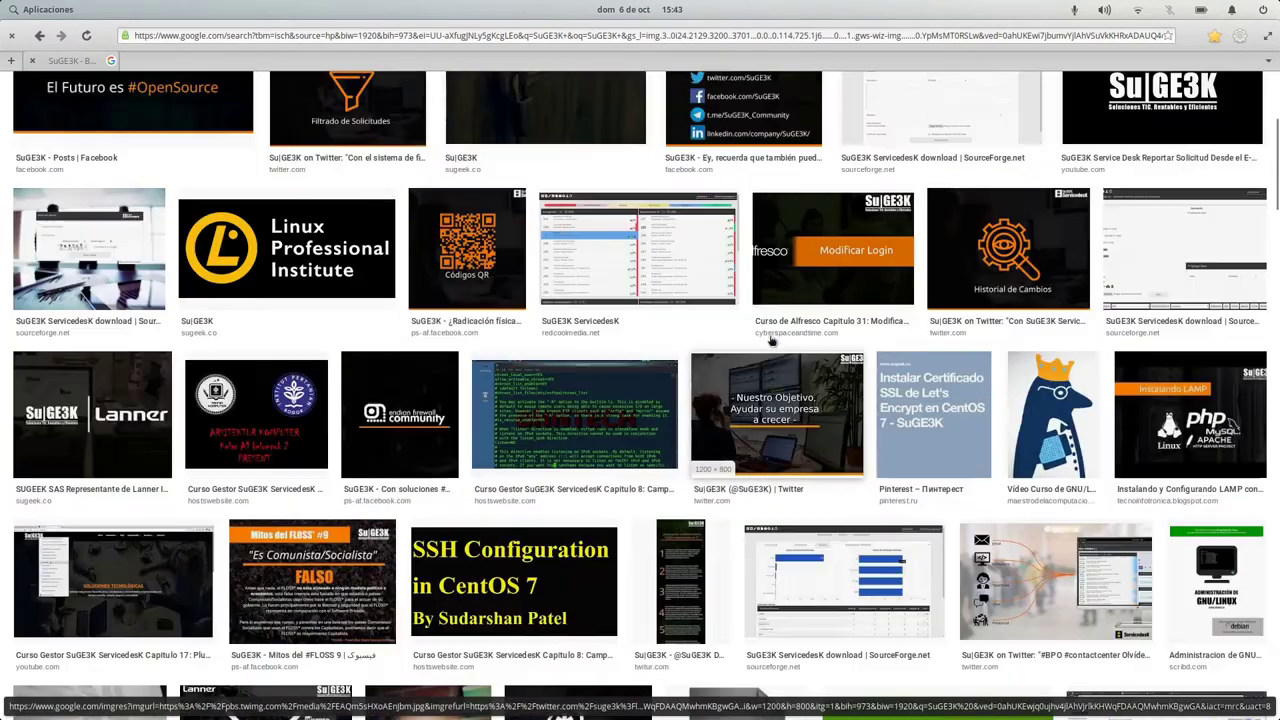
scroll(771, 342, "down", 10)
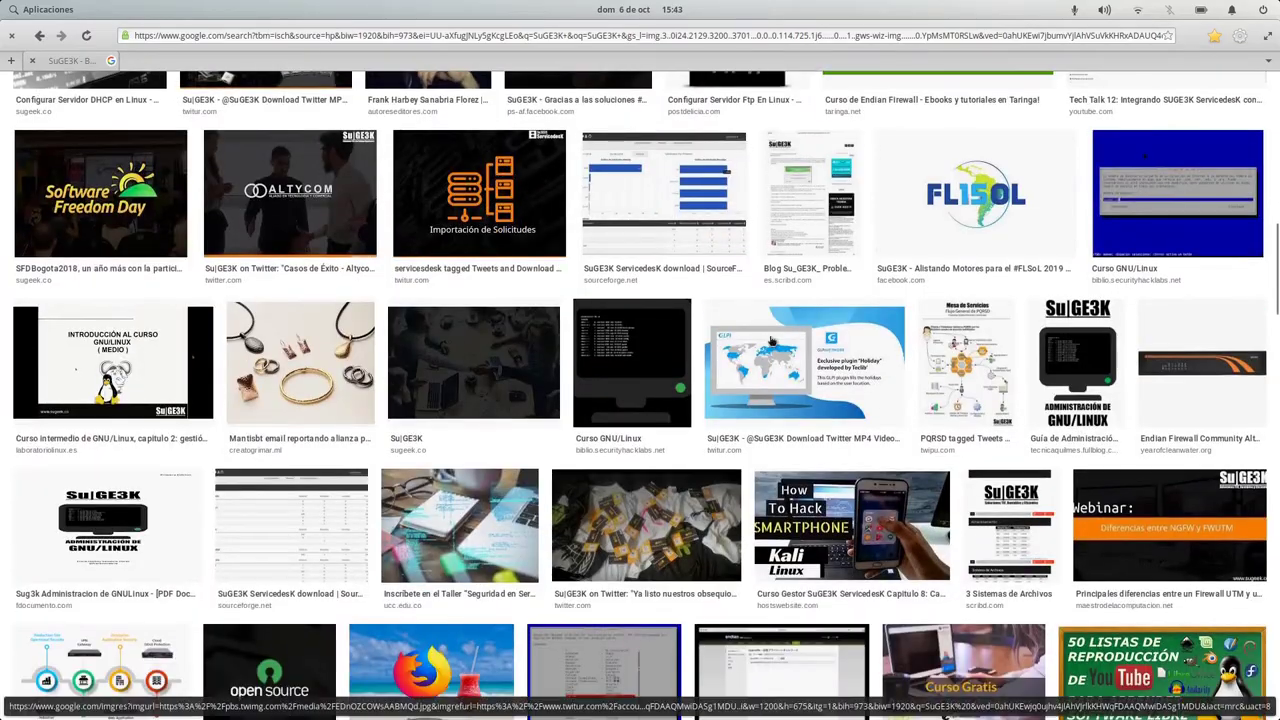
scroll(771, 341, "down", 9)
scroll(772, 341, "up", 4)
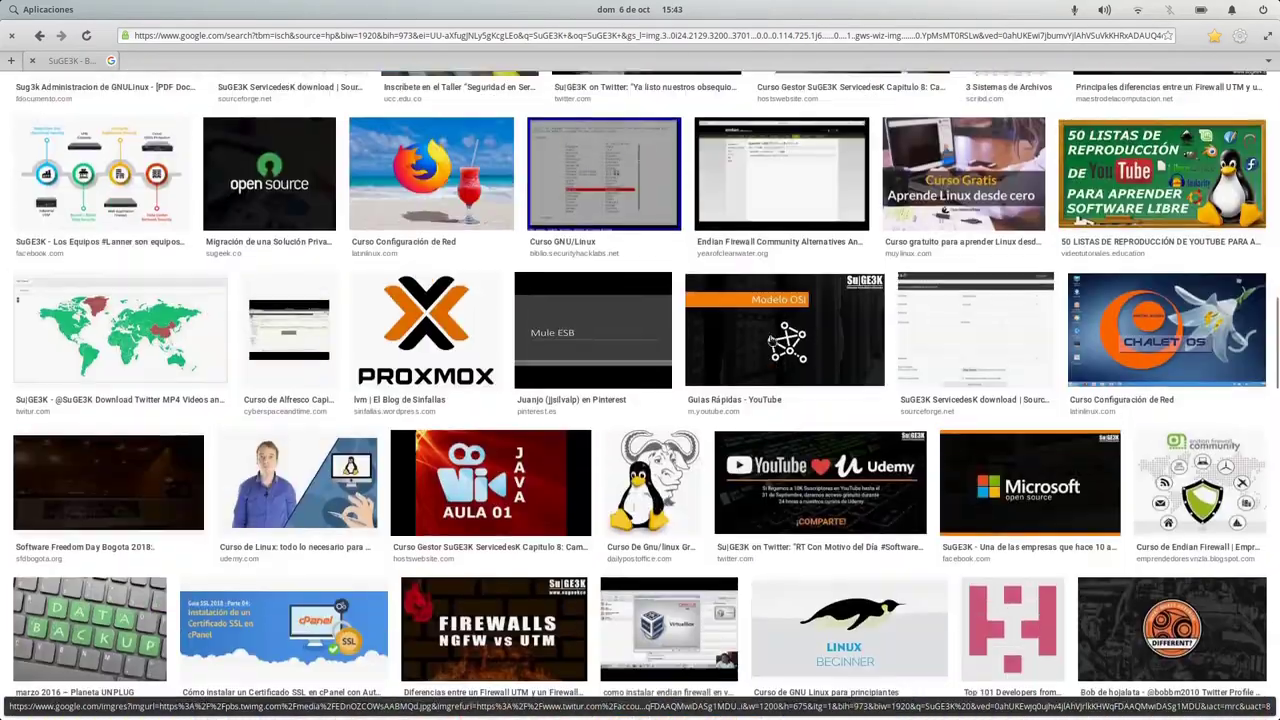
scroll(772, 341, "up", 15)
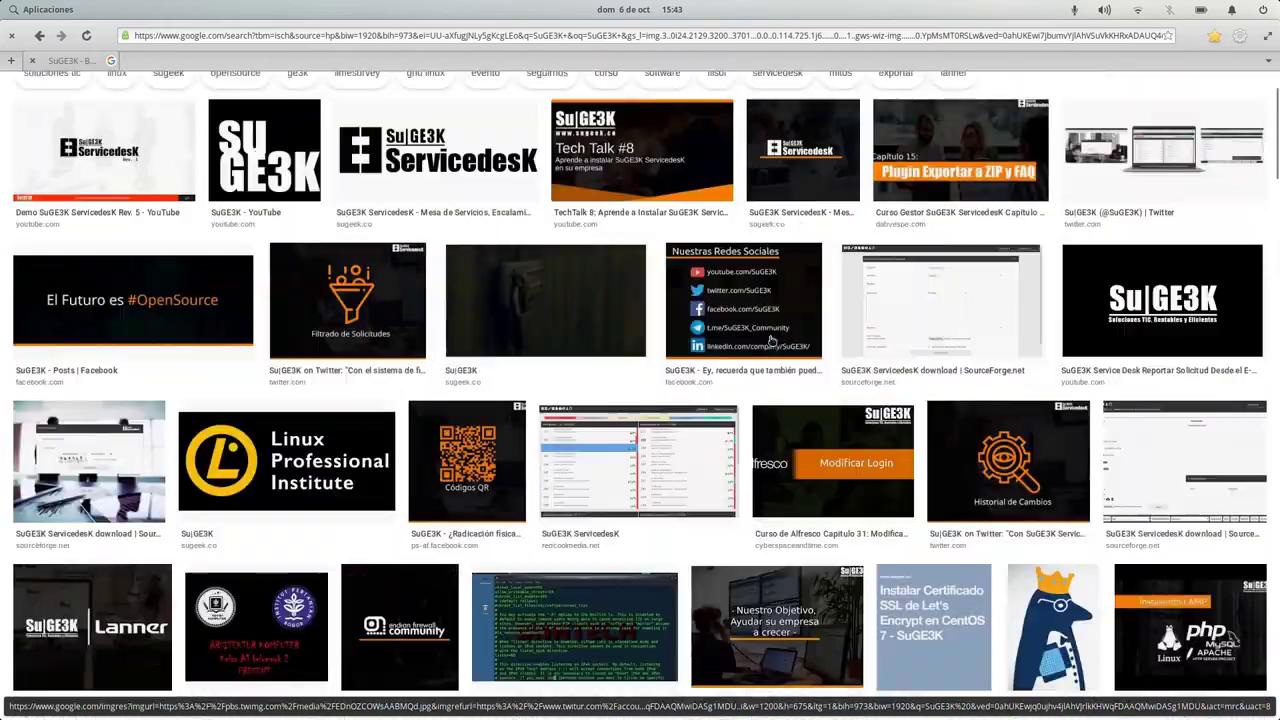
scroll(771, 341, "up", 1)
scroll(771, 341, "down", 8)
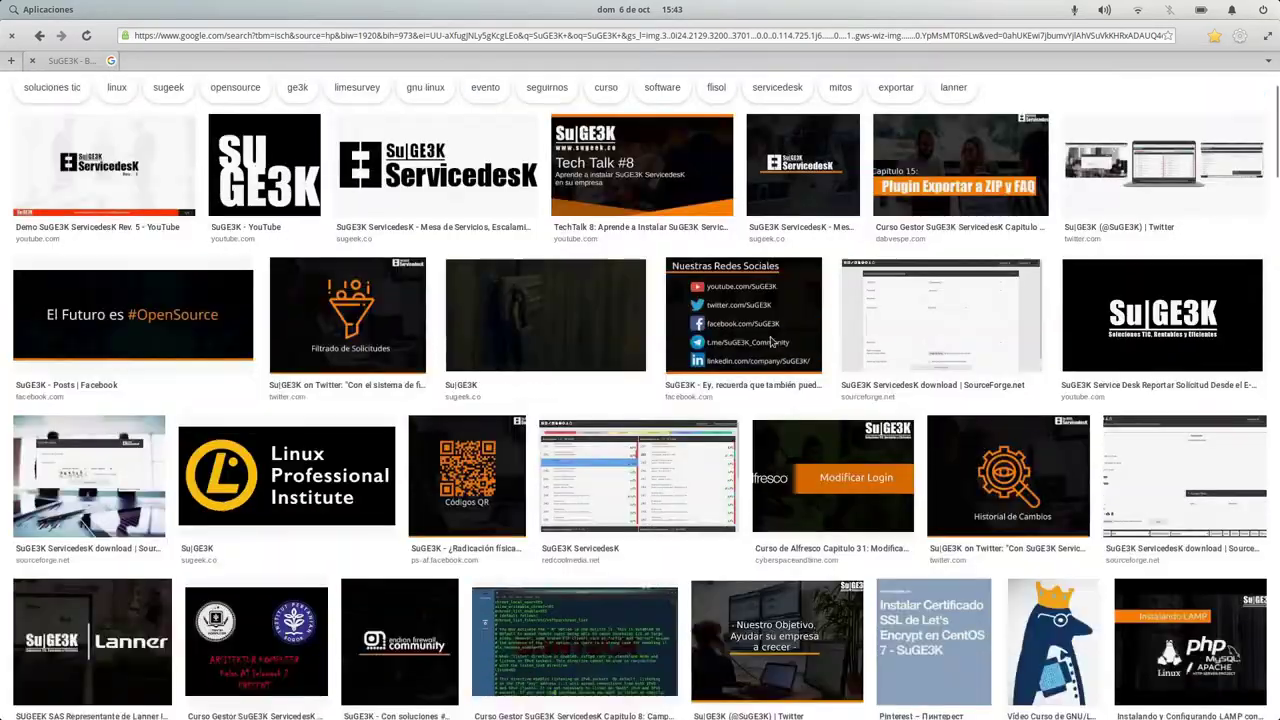
scroll(771, 341, "up", 8)
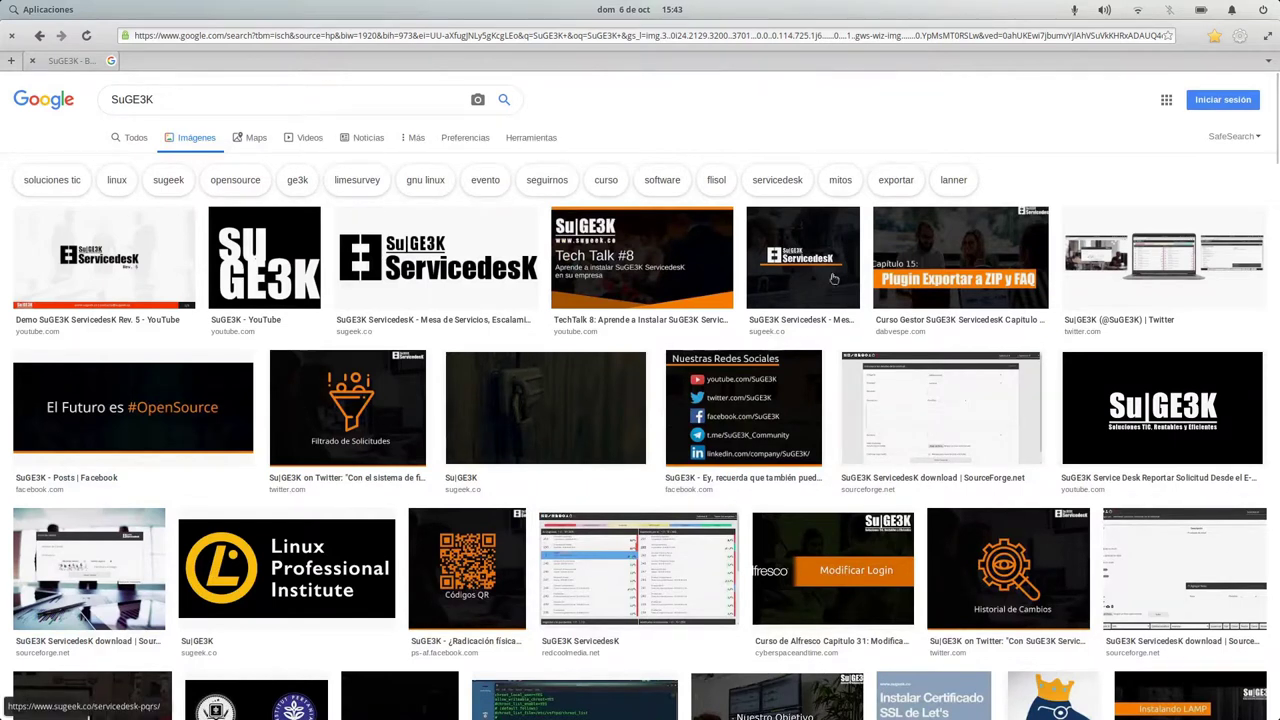
left_click(40, 9)
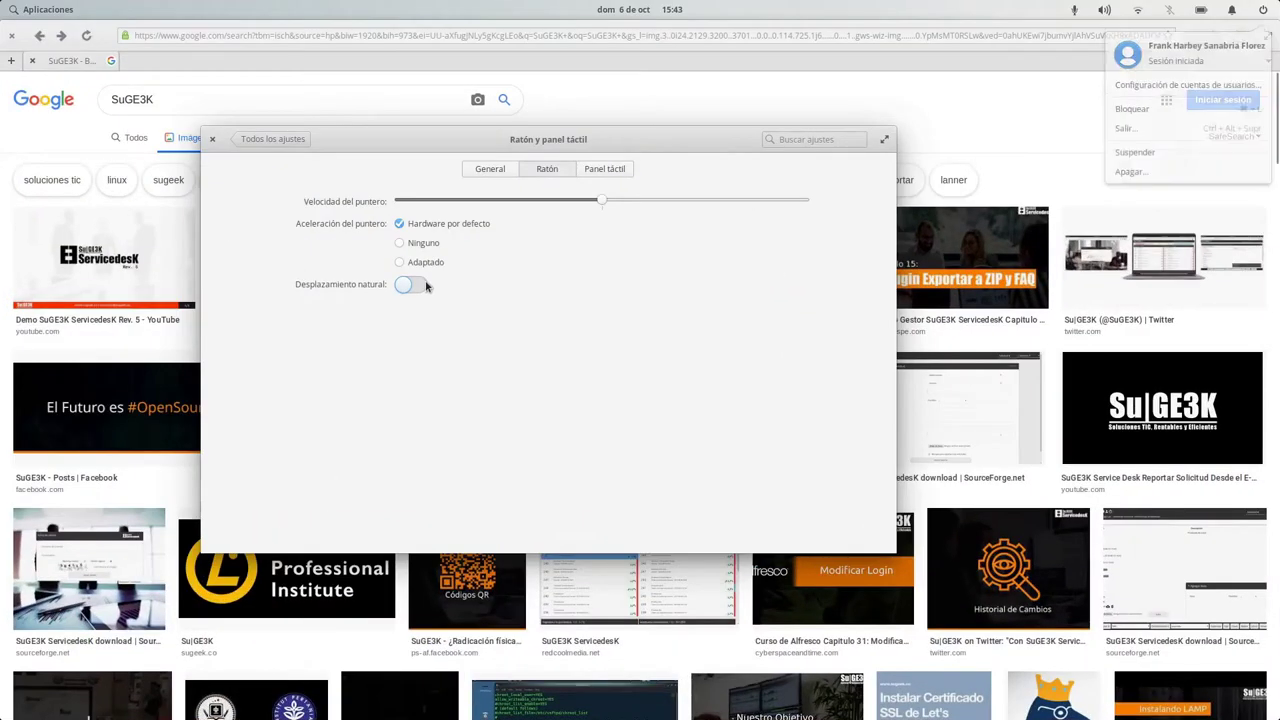
Turn on mouse natural scrolling, then browse the SuGE3K image results again.
left_click(418, 285)
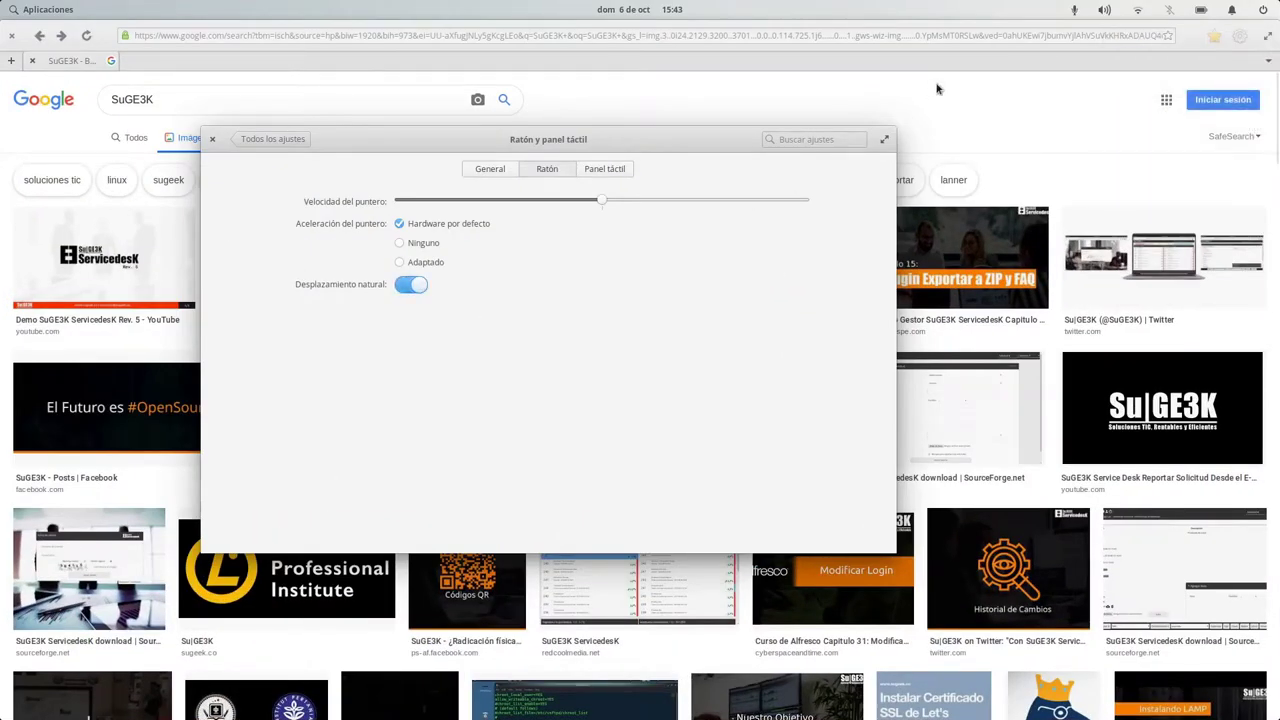
left_click(992, 92)
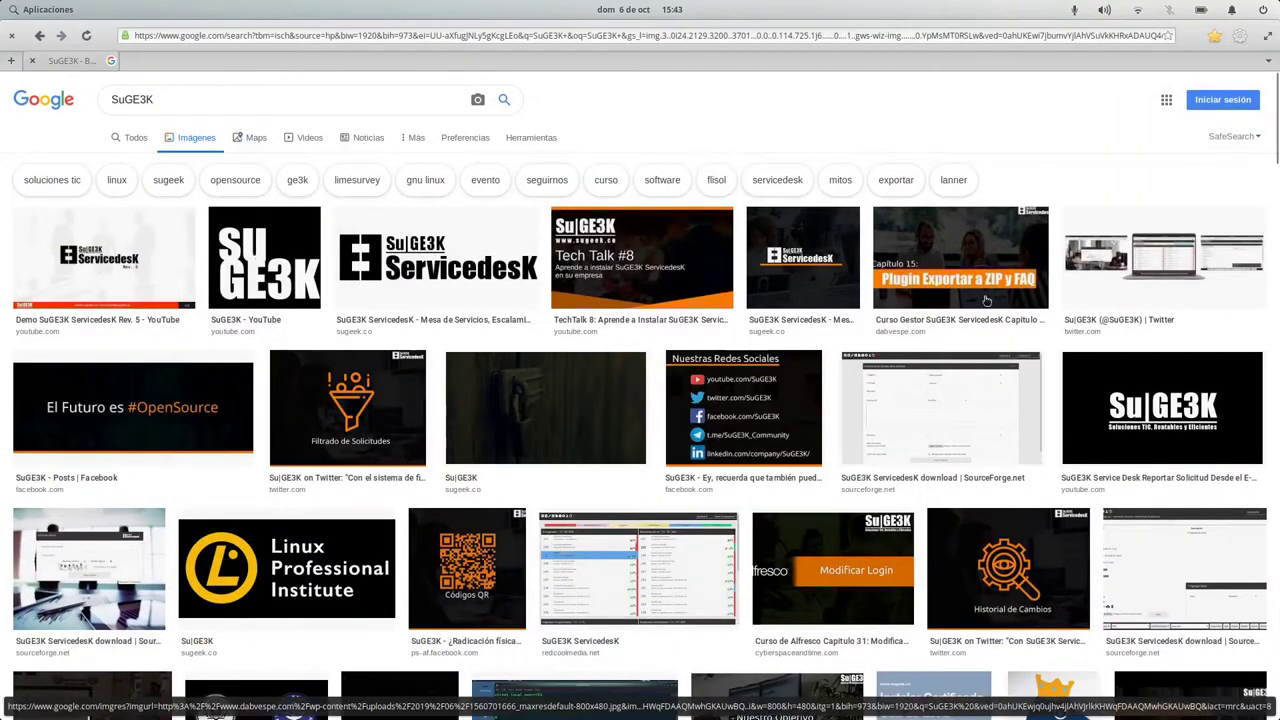
scroll(960, 260, "down", 6)
scroll(986, 300, "down", 14)
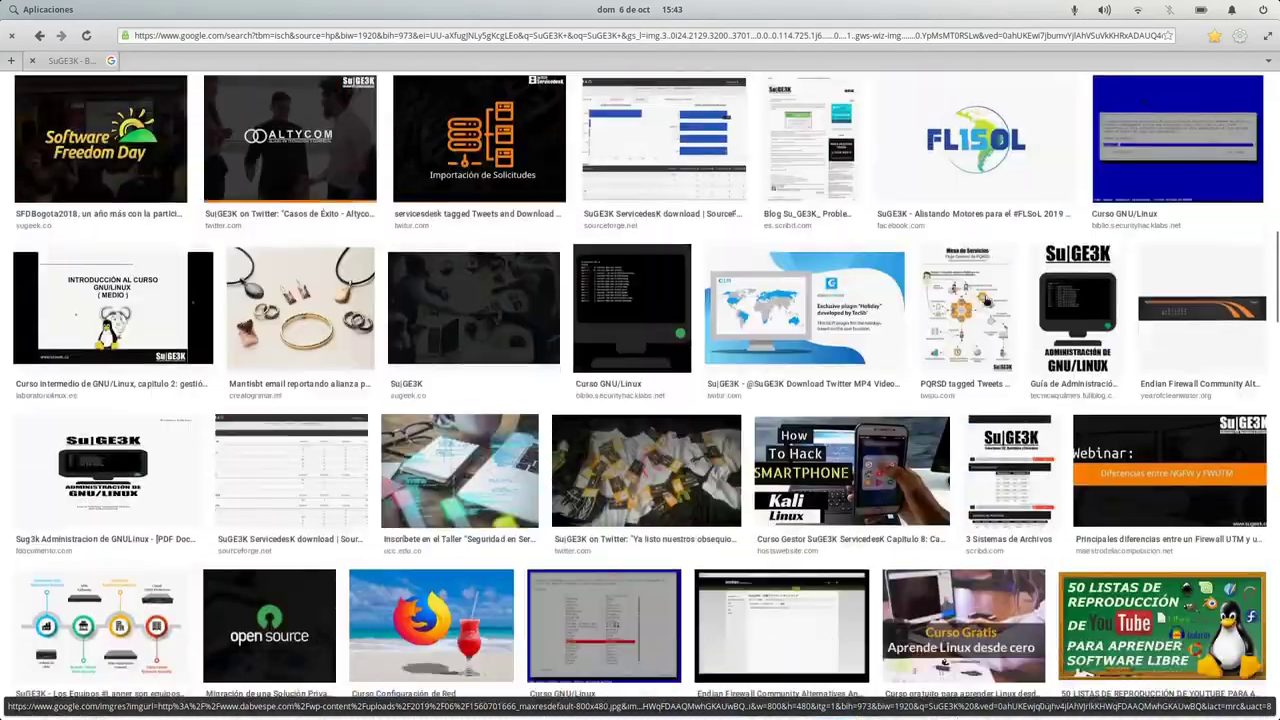
scroll(986, 300, "down", 12)
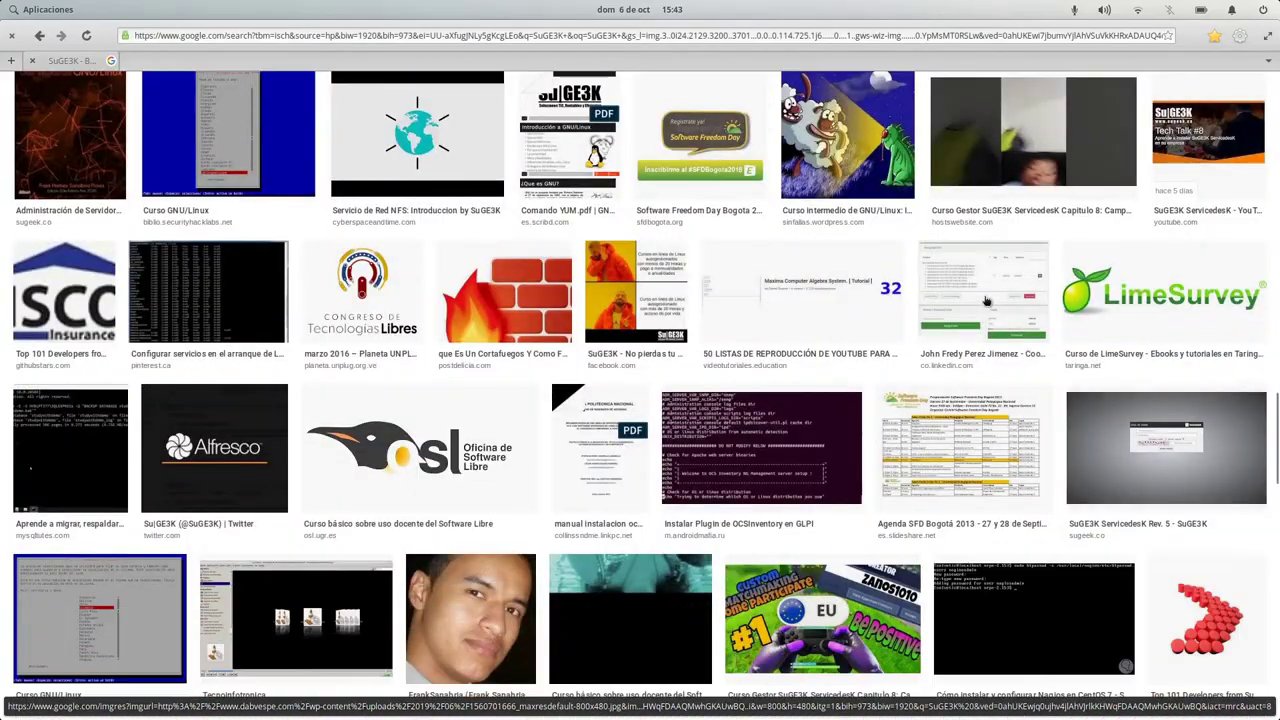
scroll(986, 300, "up", 5)
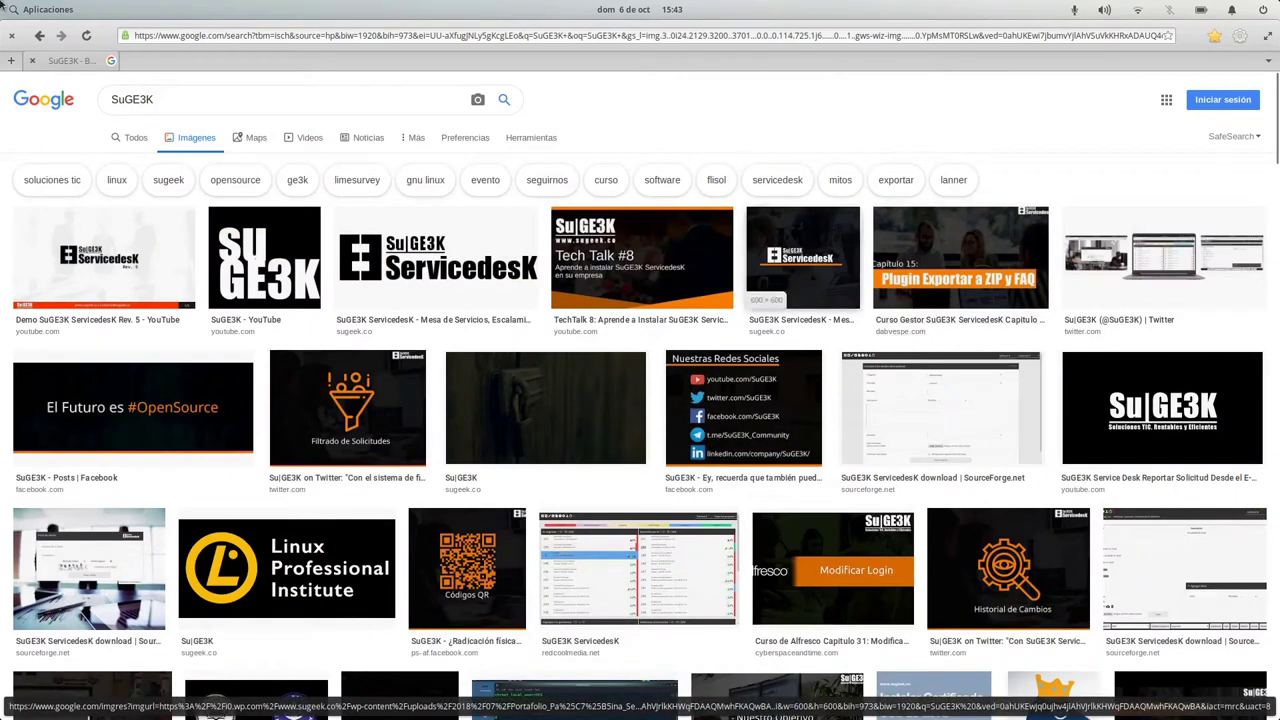
Bring the Ratón y panel táctil window forward from the multitasking view.
key("super")
left_click(676, 108)
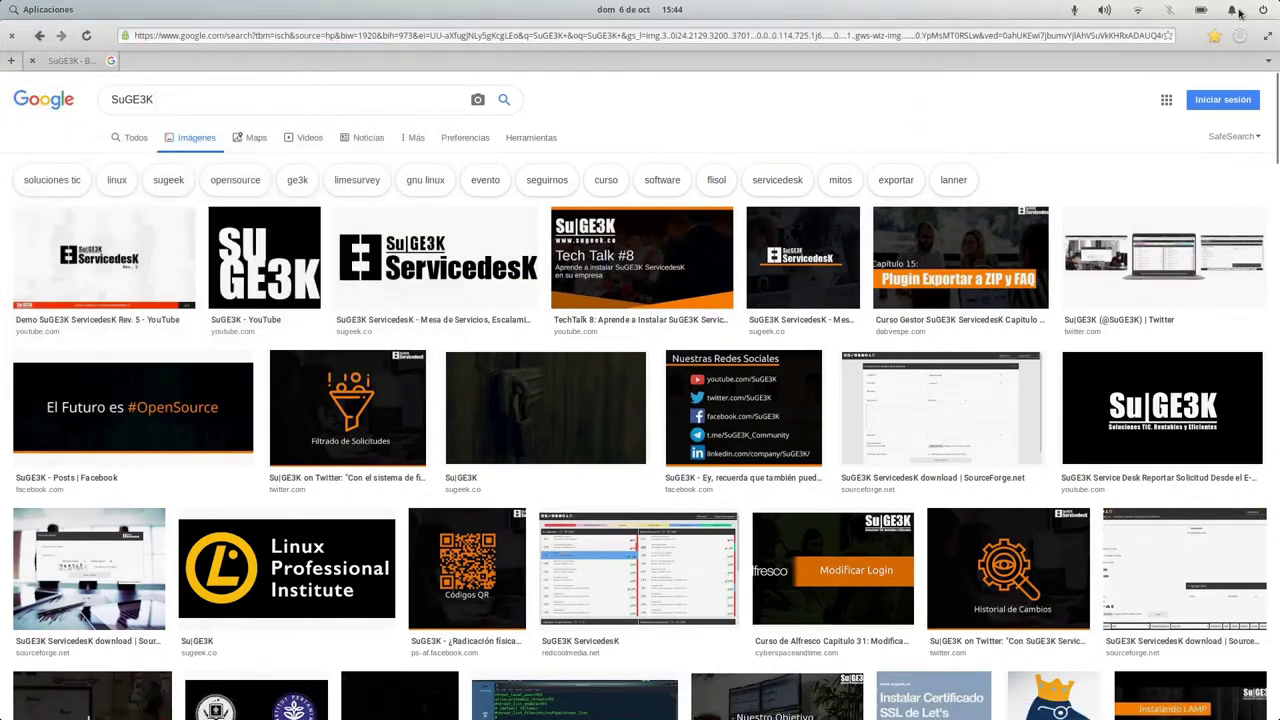
mouse_move(1250, 14)
left_click(469, 297)
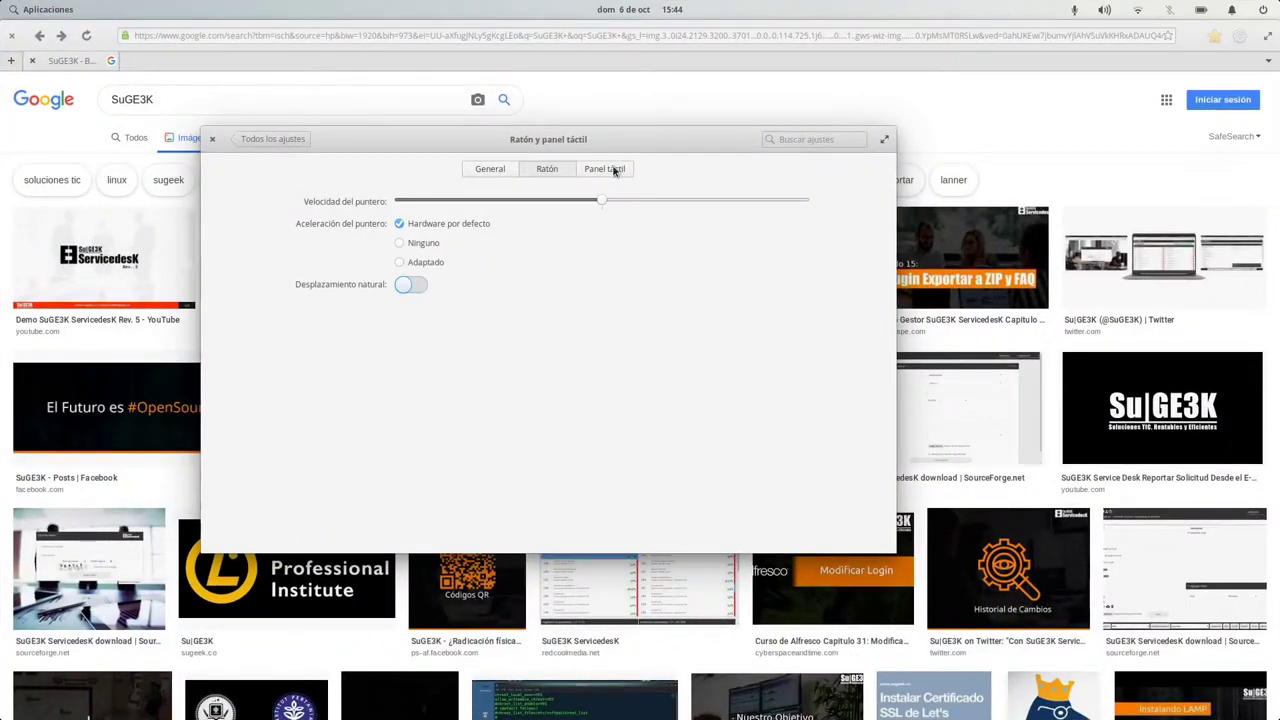
On Panel táctil, ignore the touchpad when a mouse is connected, then return to all settings.
left_click(609, 170)
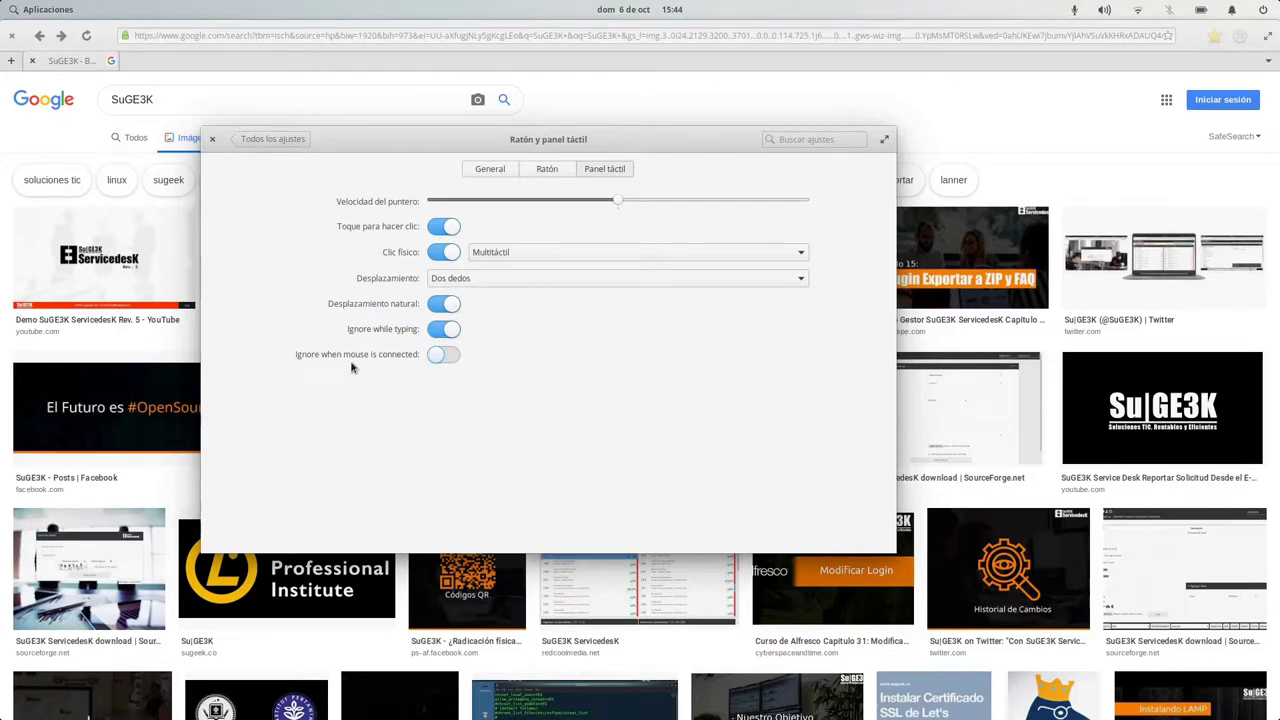
left_click(445, 356)
left_click(565, 172)
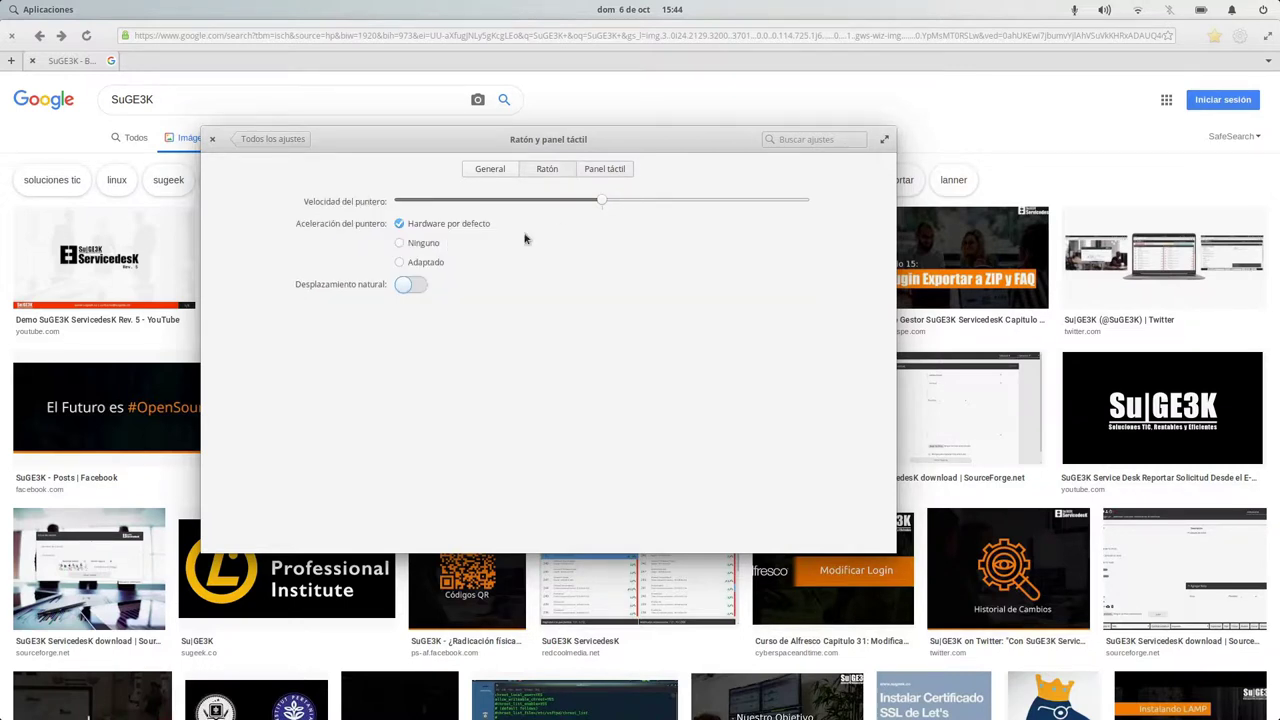
left_click(600, 170)
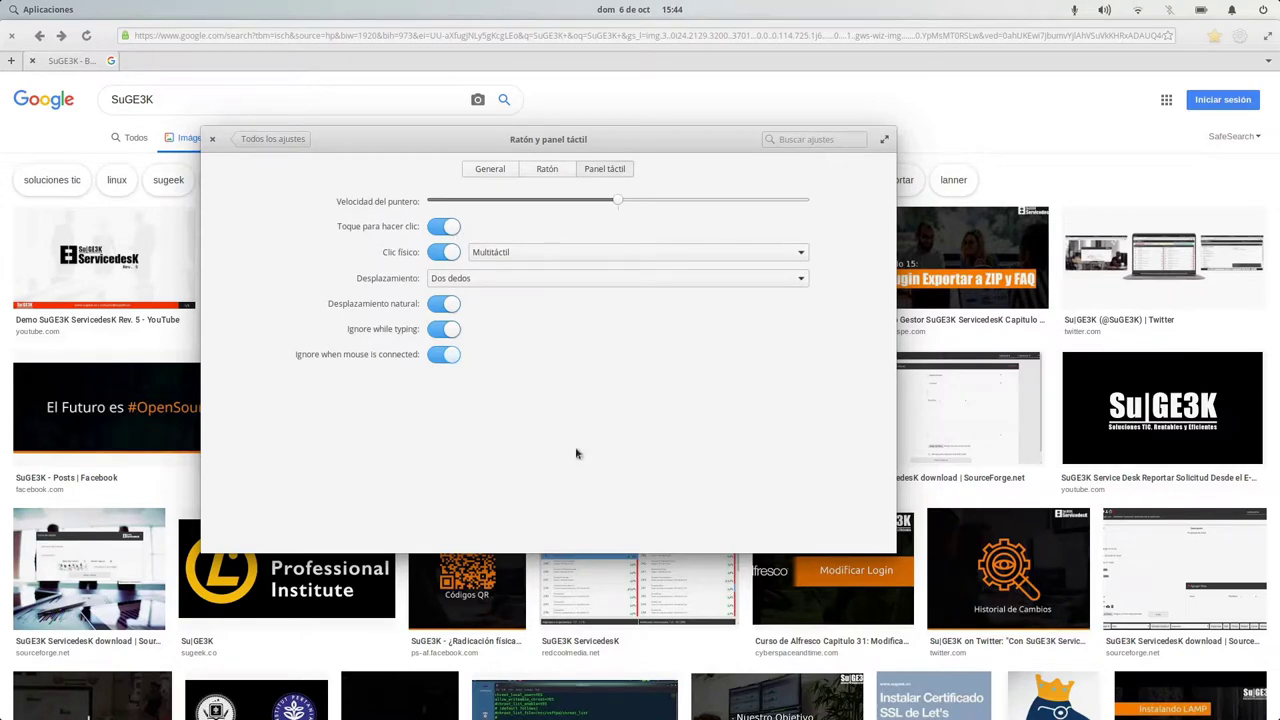
left_click(290, 143)
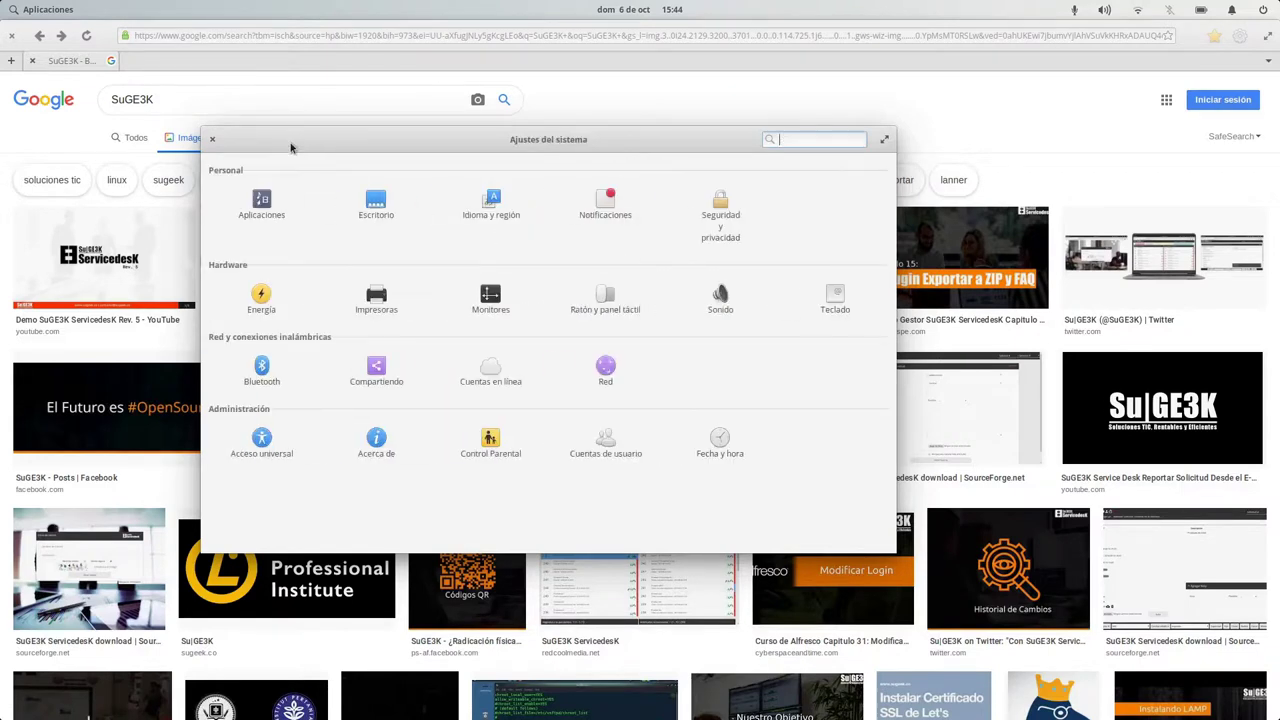
Review Sonido output and input (Micrófono - C-1U at 100%), return to overview, close the browser.
left_click(718, 297)
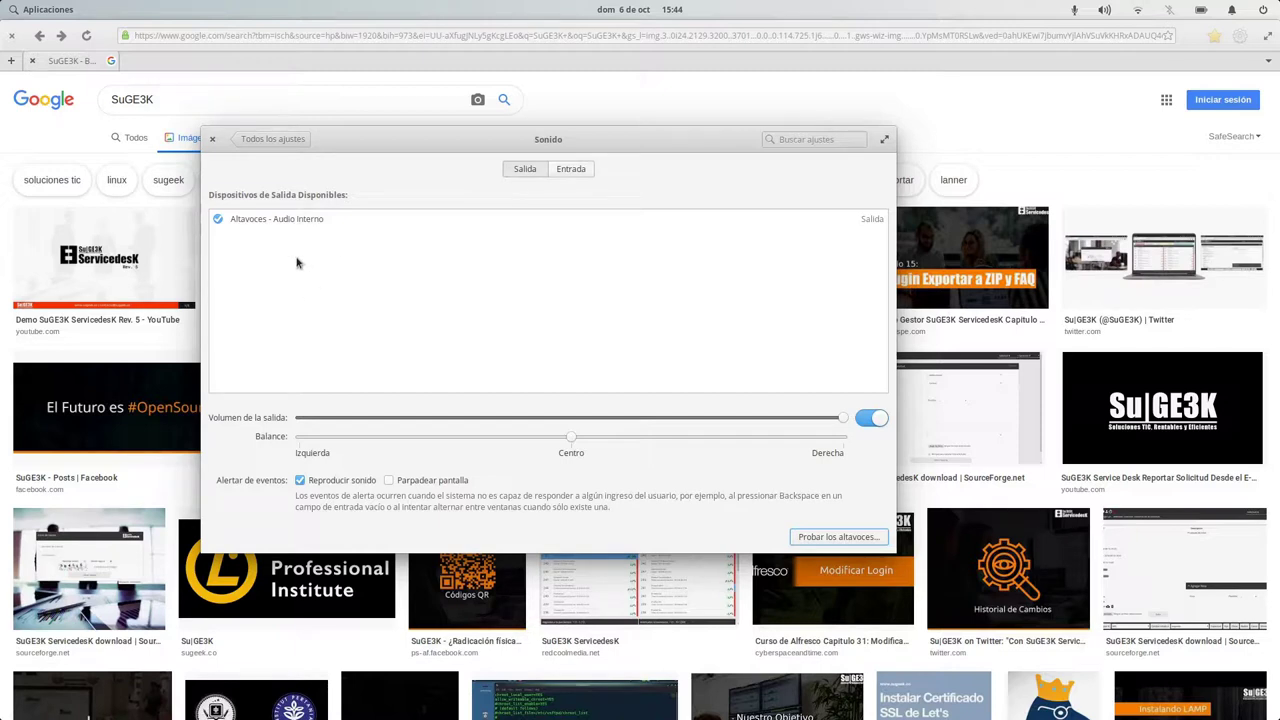
left_click(574, 170)
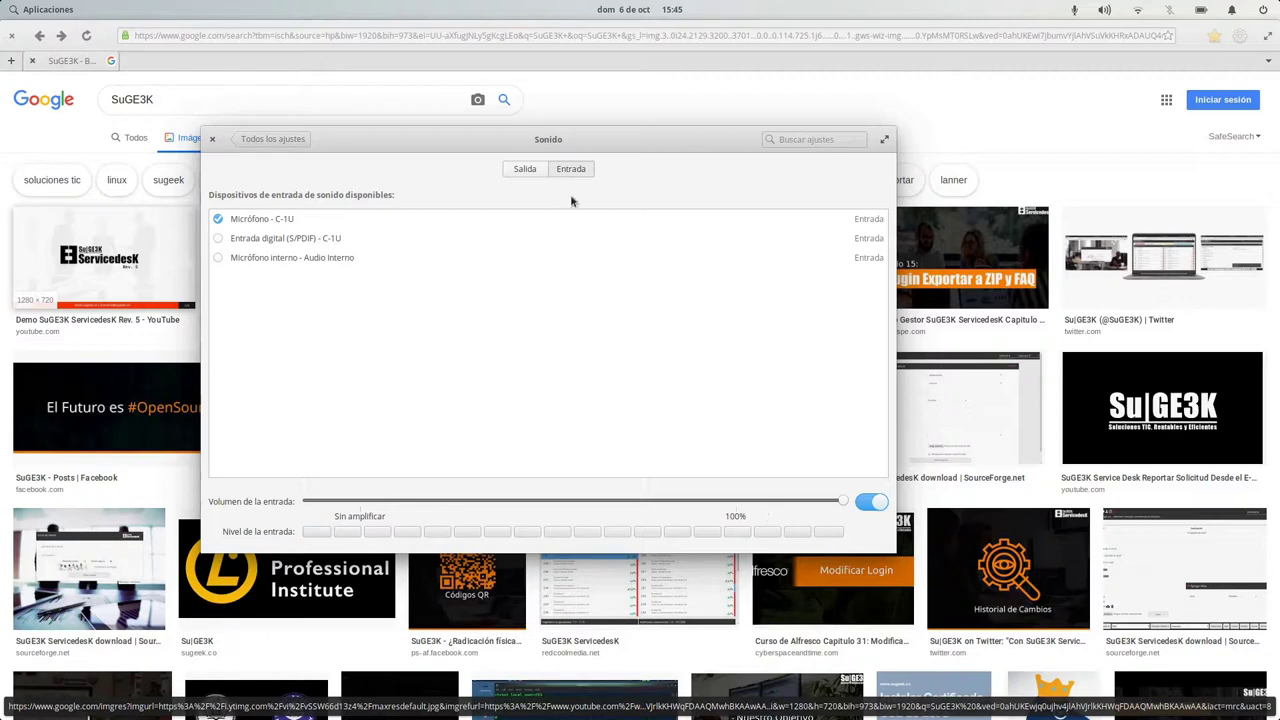
left_click(272, 138)
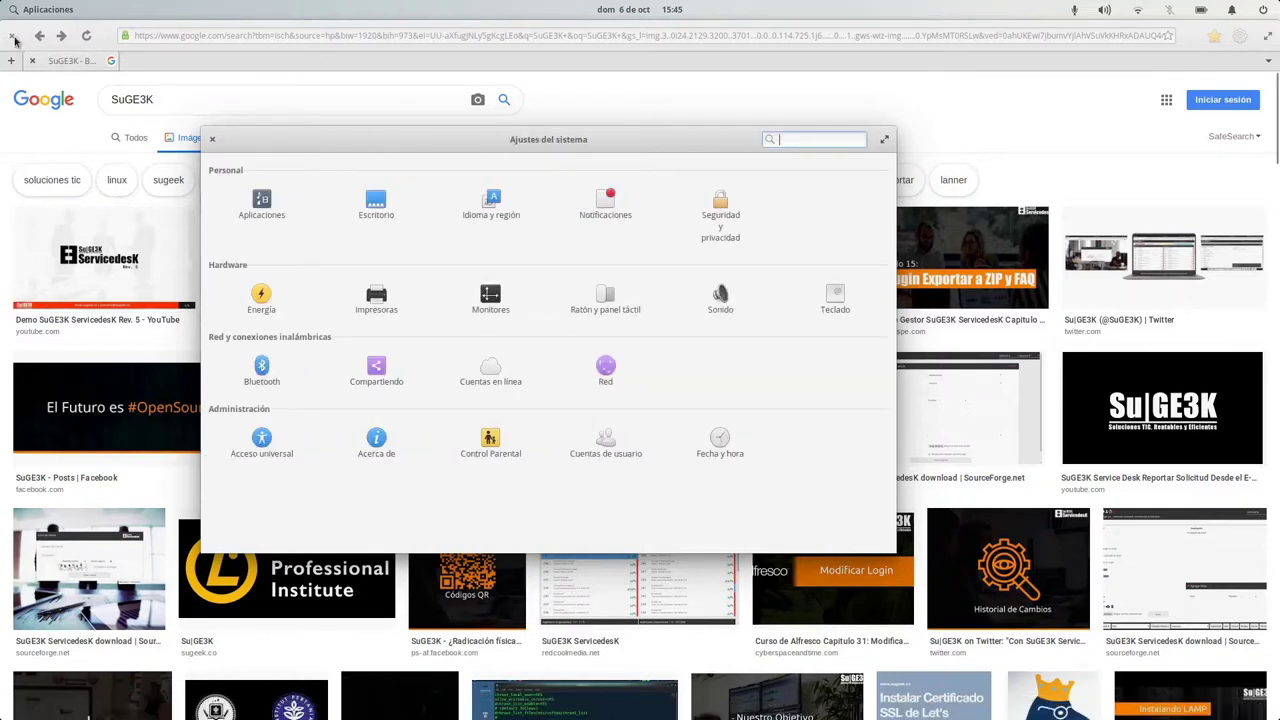
left_click(13, 36)
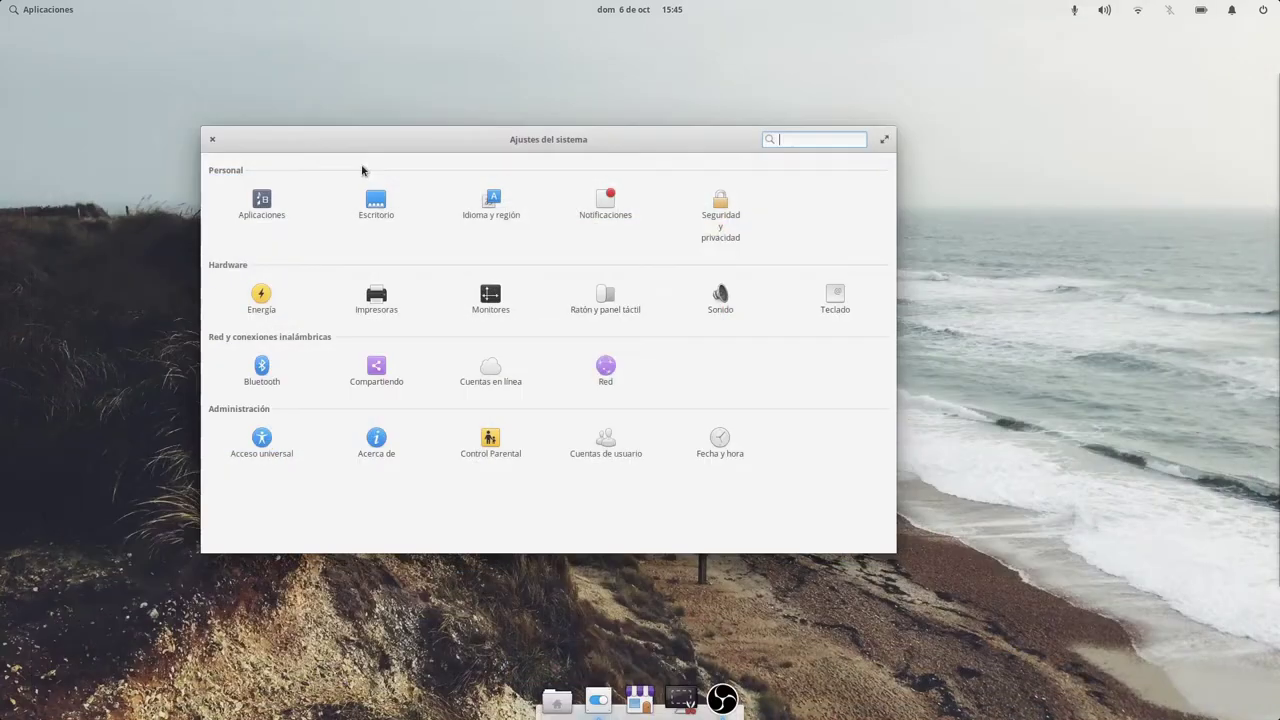
In Teclado, switch the ⌘ key behaviour to Desactivado, back to Atajo, and test it.
left_click(838, 305)
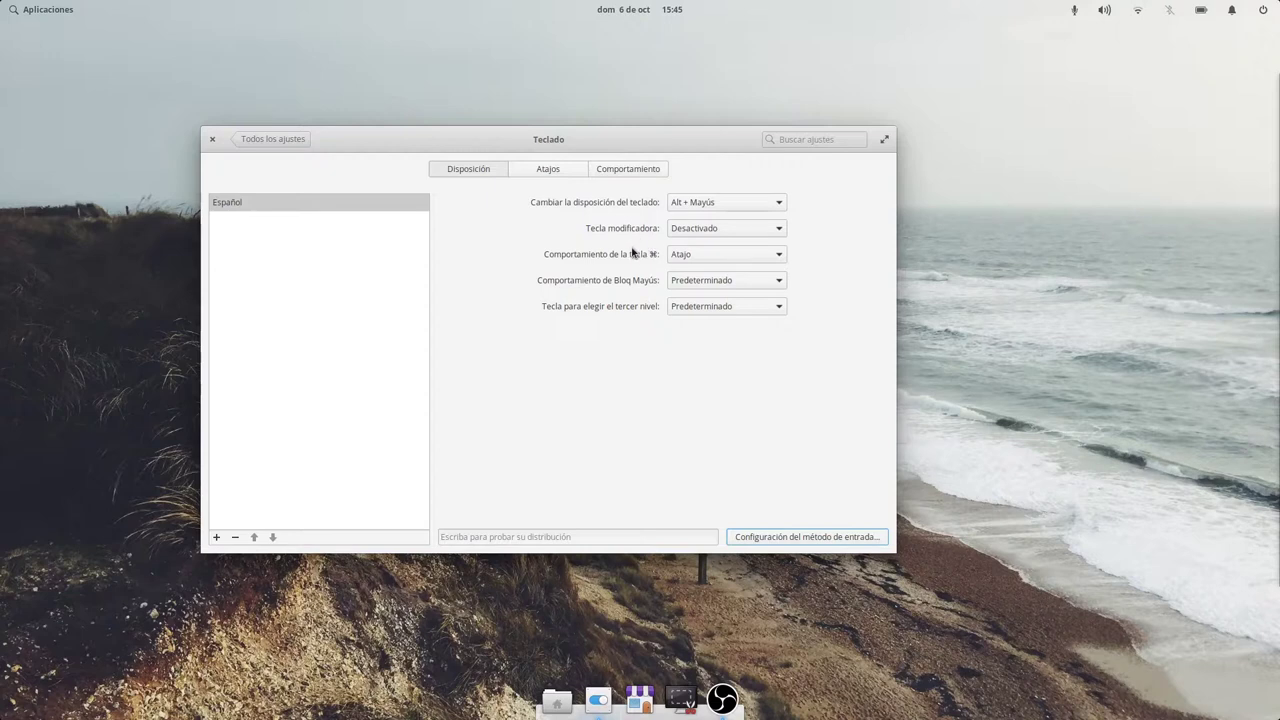
left_click(682, 255)
left_click(690, 220)
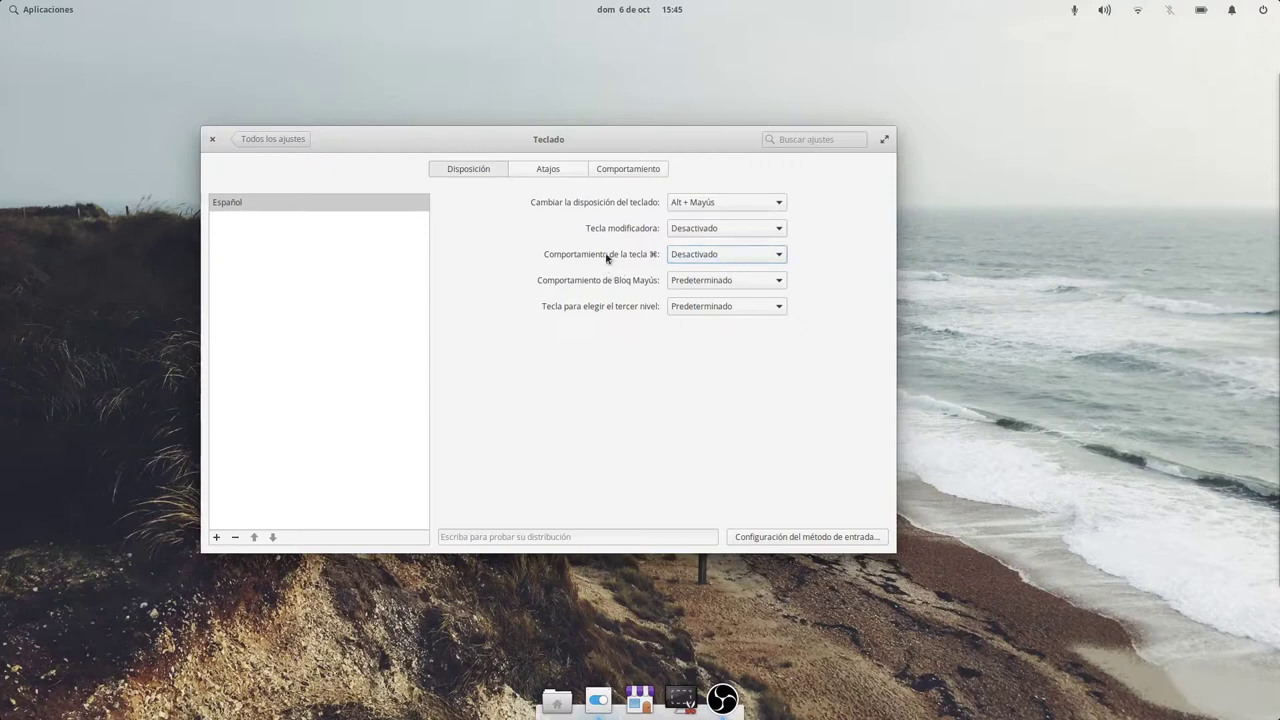
left_click(691, 258)
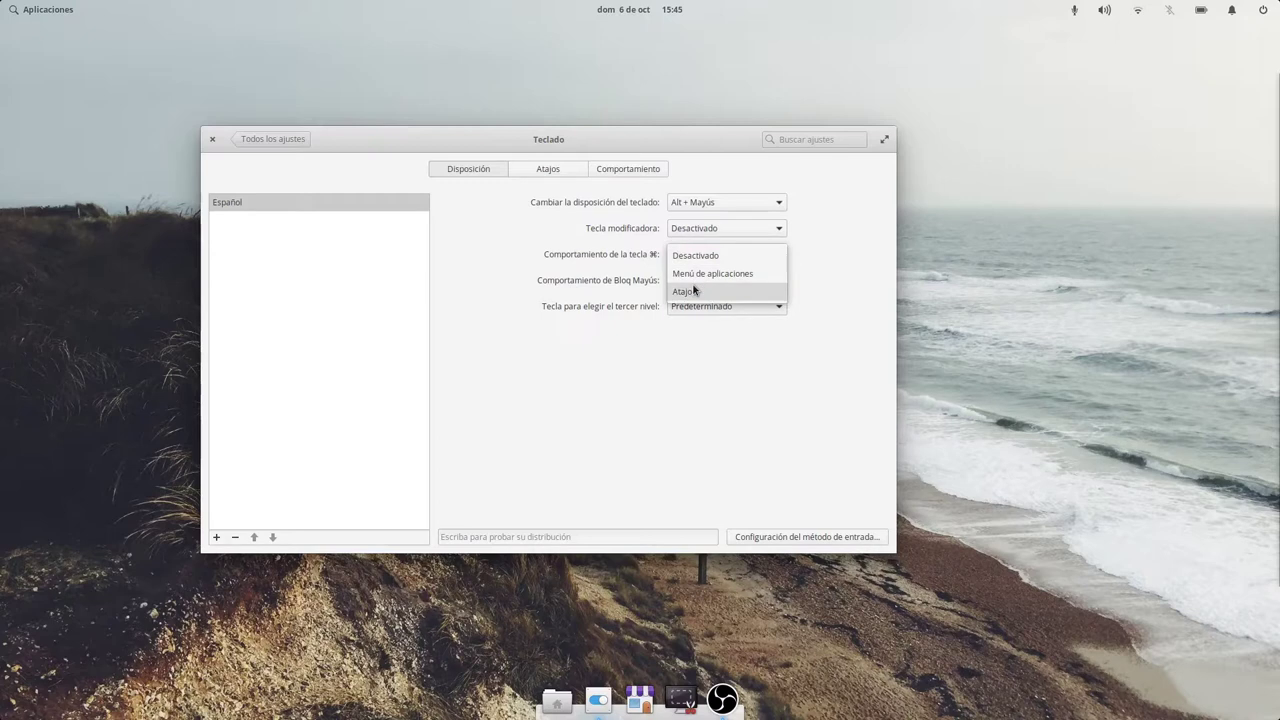
left_click(690, 291)
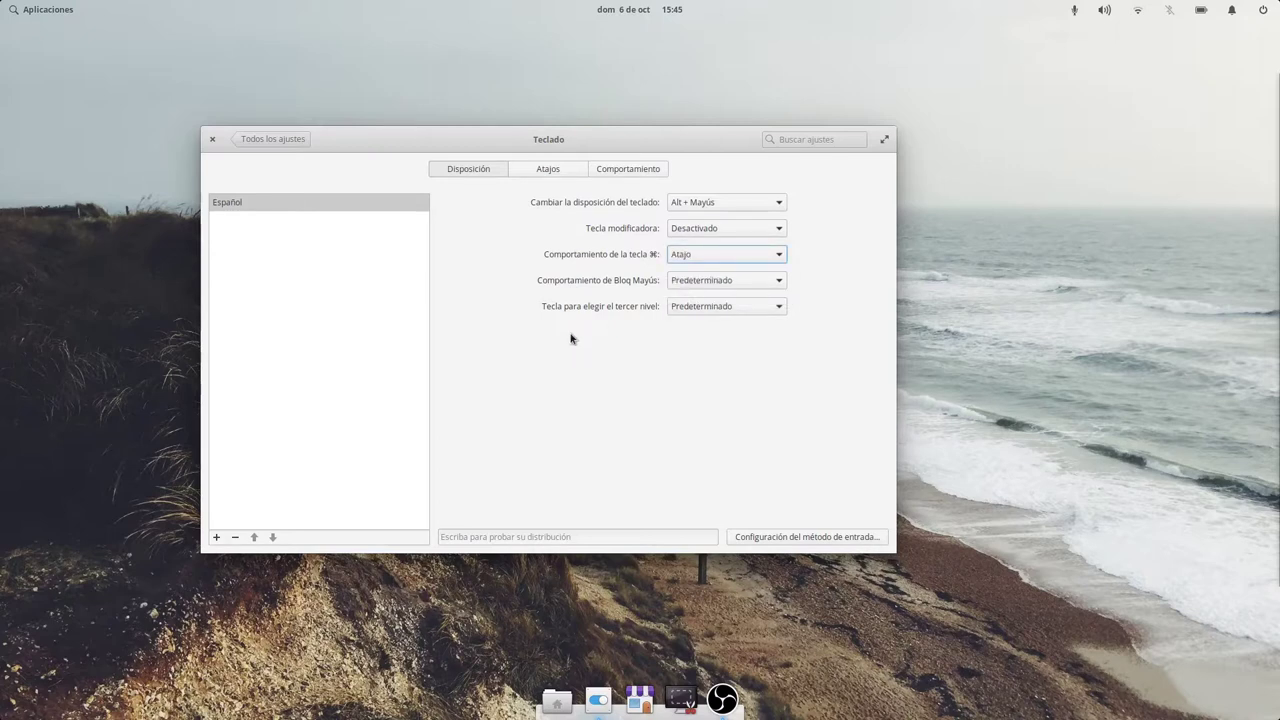
key("super")
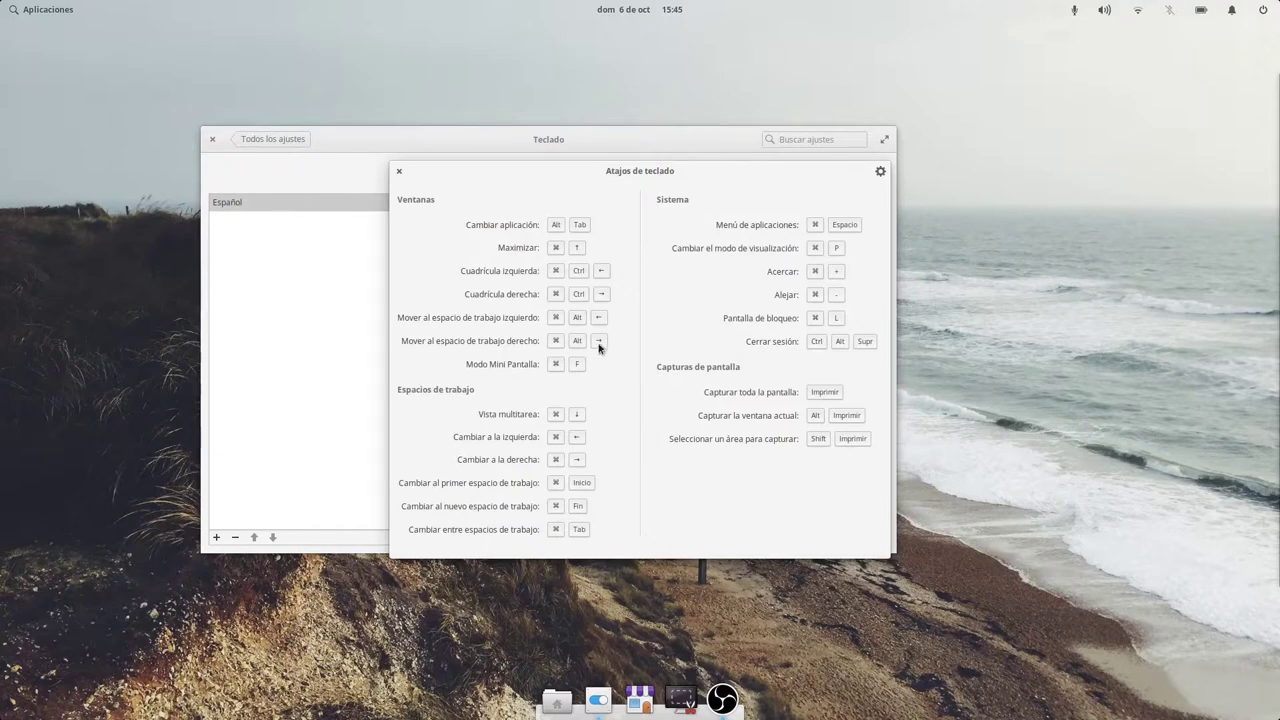
Set the ⌘ key behaviour to Menú de aplicaciones and test it.
left_click(398, 171)
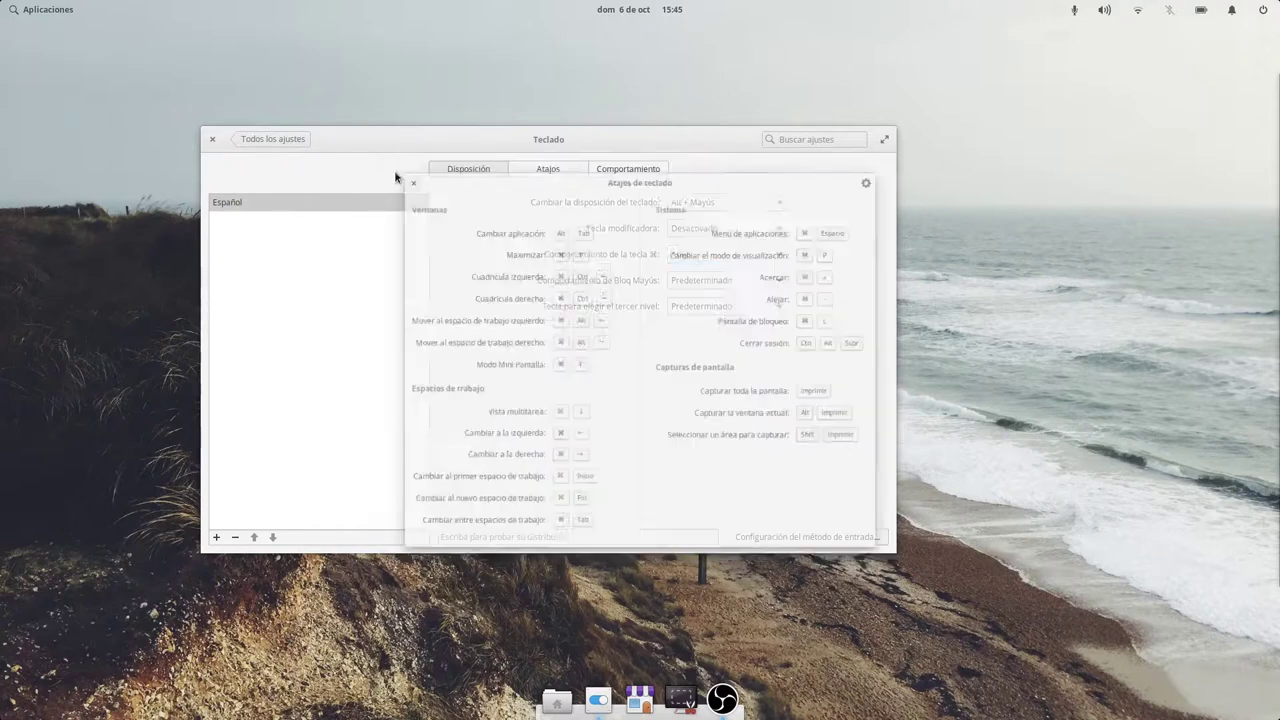
left_click(680, 254)
left_click(692, 240)
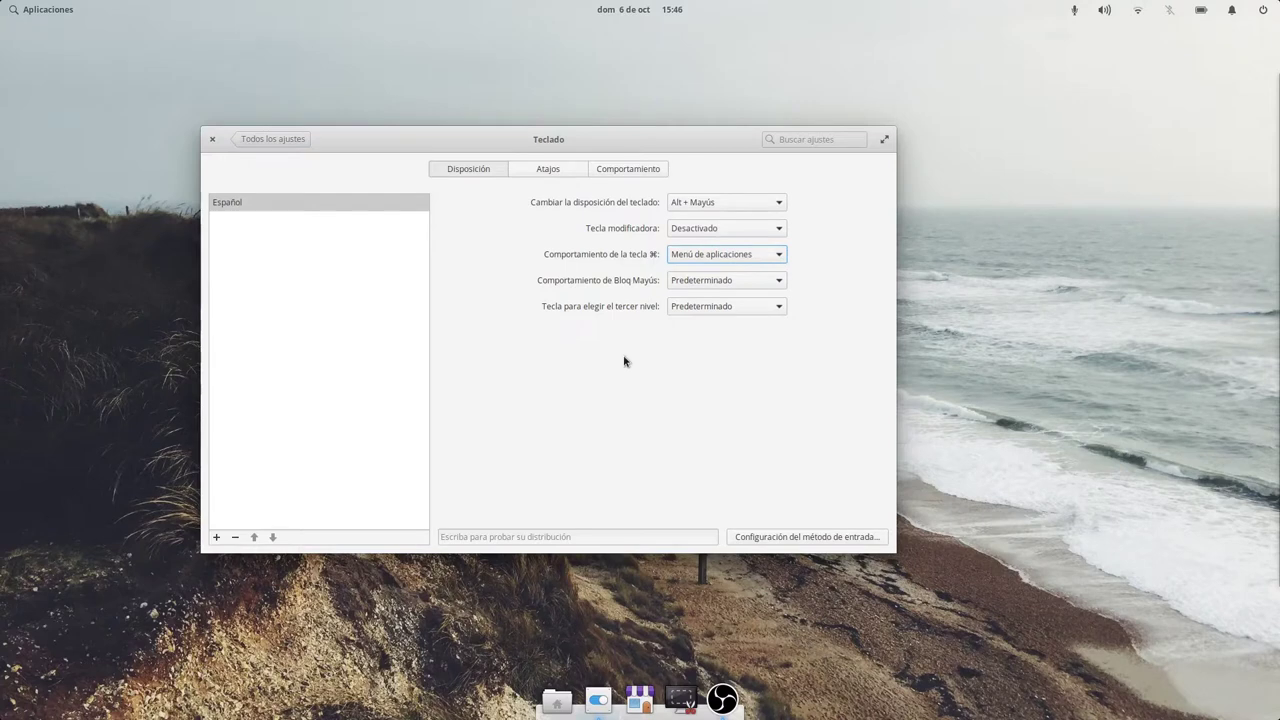
key("super")
key("super")
Type 'GHJGHJGHJHGJasdasdsad' in the layout test field, then show the Atajos list.
left_click(497, 537)
type("GHJGHJGHJHGJasdasdsad")
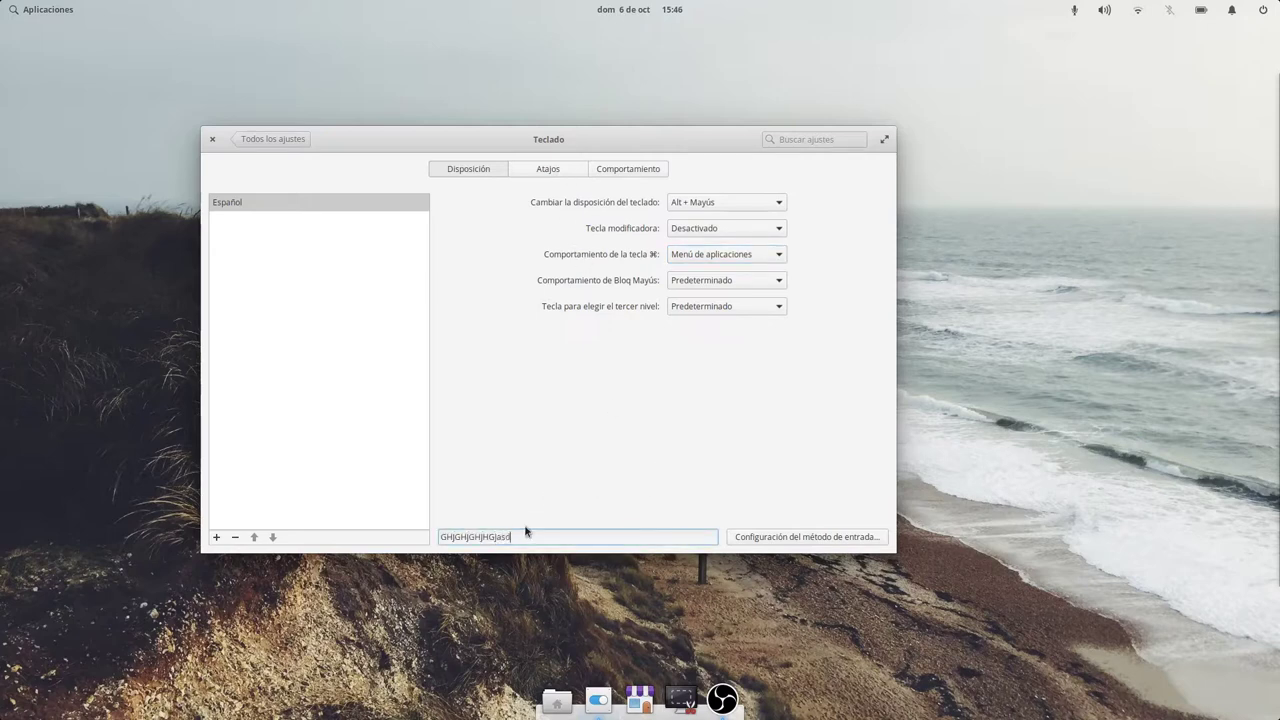
left_click(556, 172)
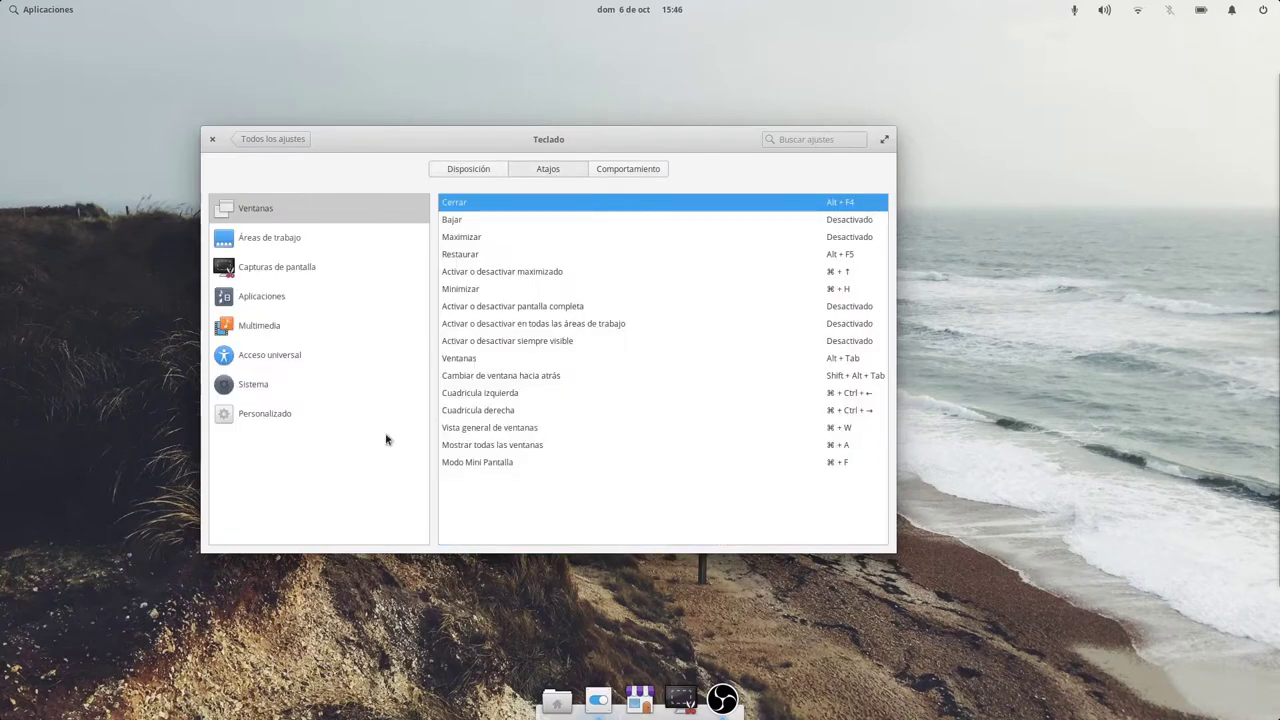
Confirm the ⌘ key stays on Menú de aplicaciones, then return to the Atajos list.
left_click(474, 173)
left_click(716, 258)
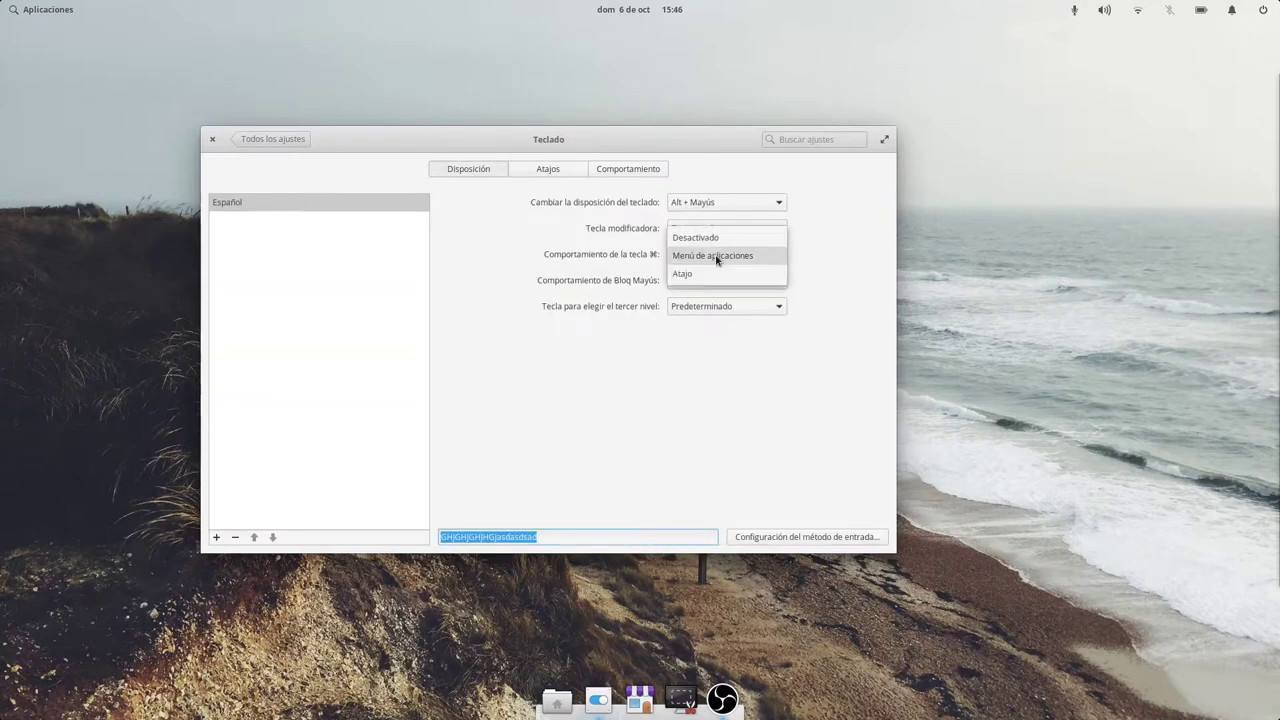
left_click(594, 176)
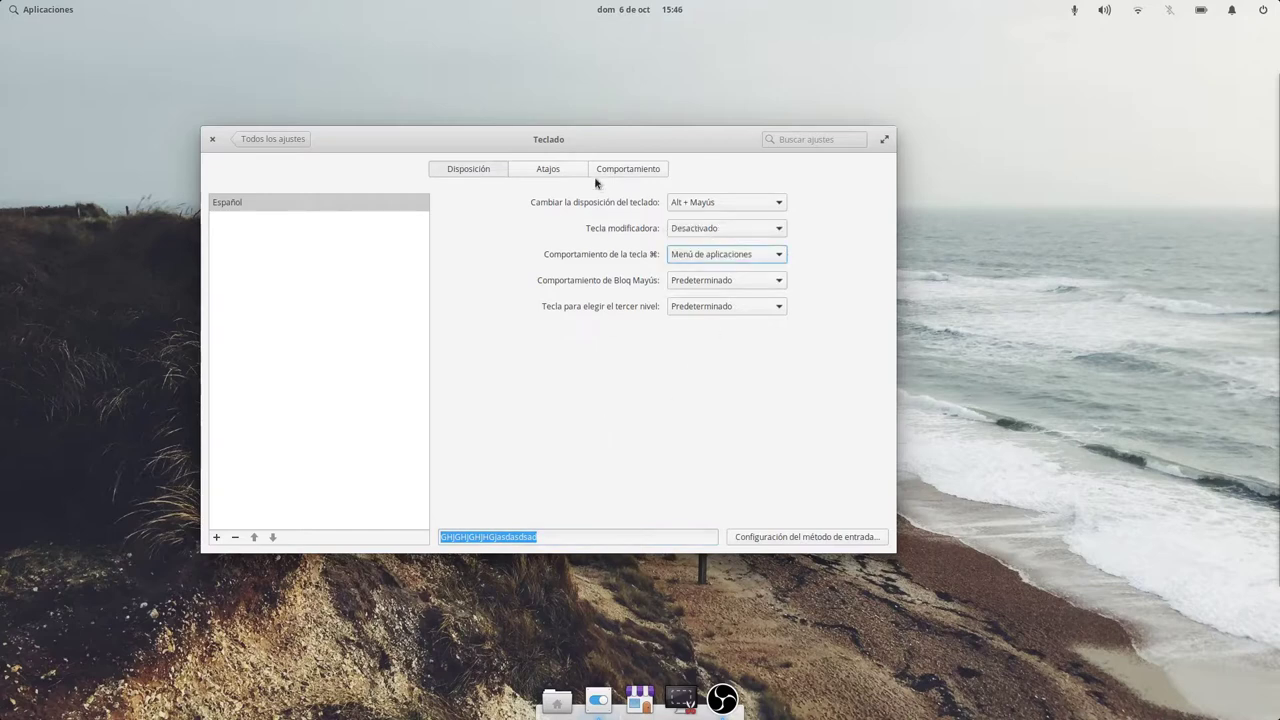
left_click(575, 172)
Browse the shortcut categories ending on Aplicaciones, and test ⌘+T by opening and closing Terminal.
left_click(312, 243)
left_click(305, 283)
left_click(299, 332)
left_click(294, 391)
left_click(283, 420)
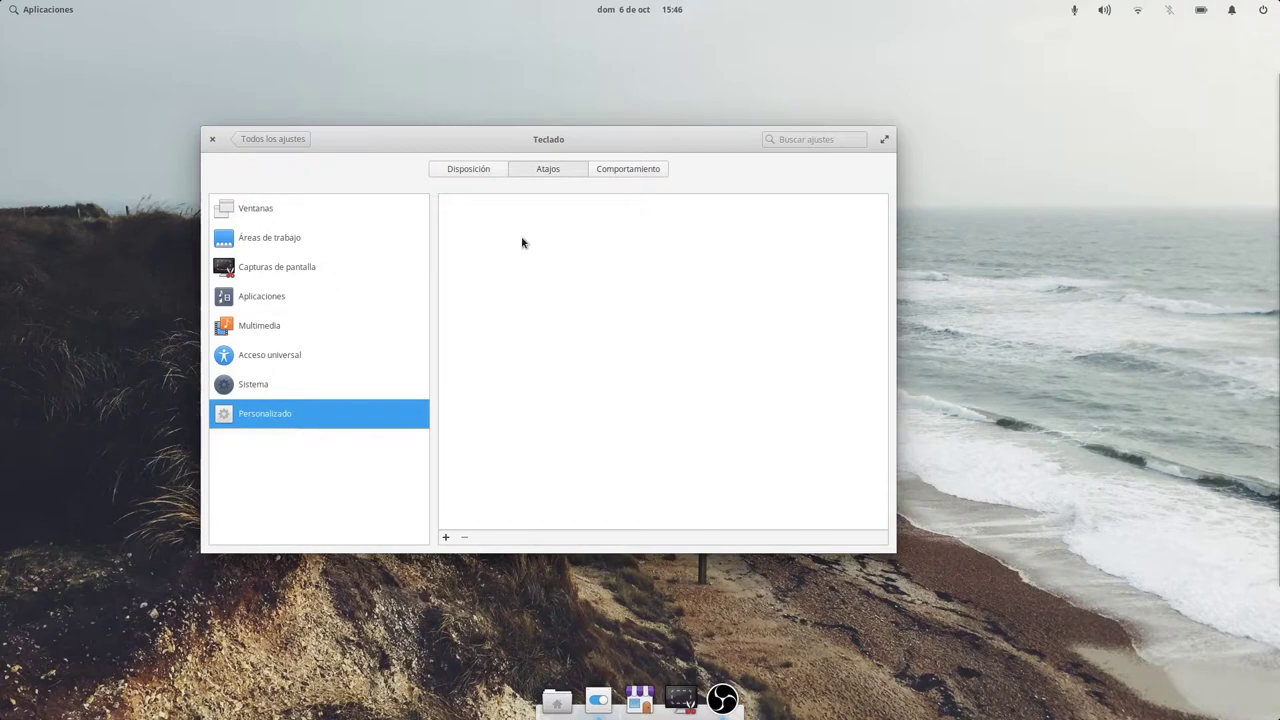
left_click(262, 381)
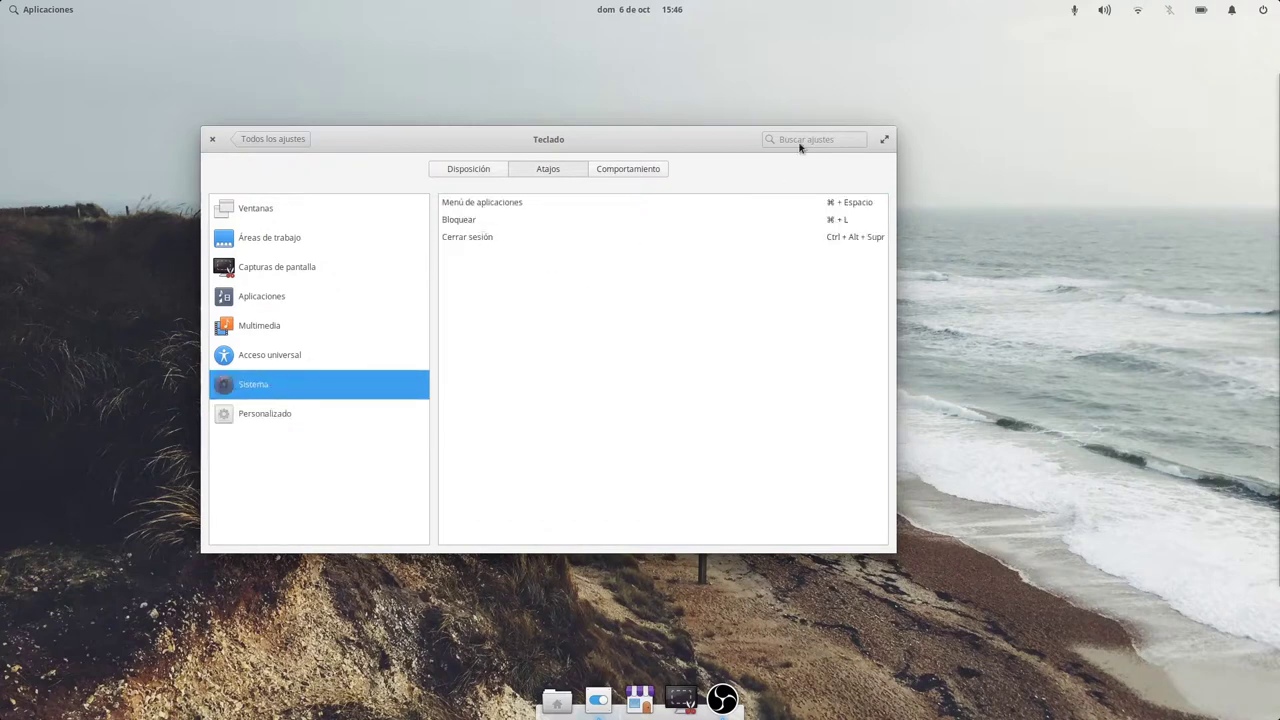
left_click(296, 366)
left_click(282, 322)
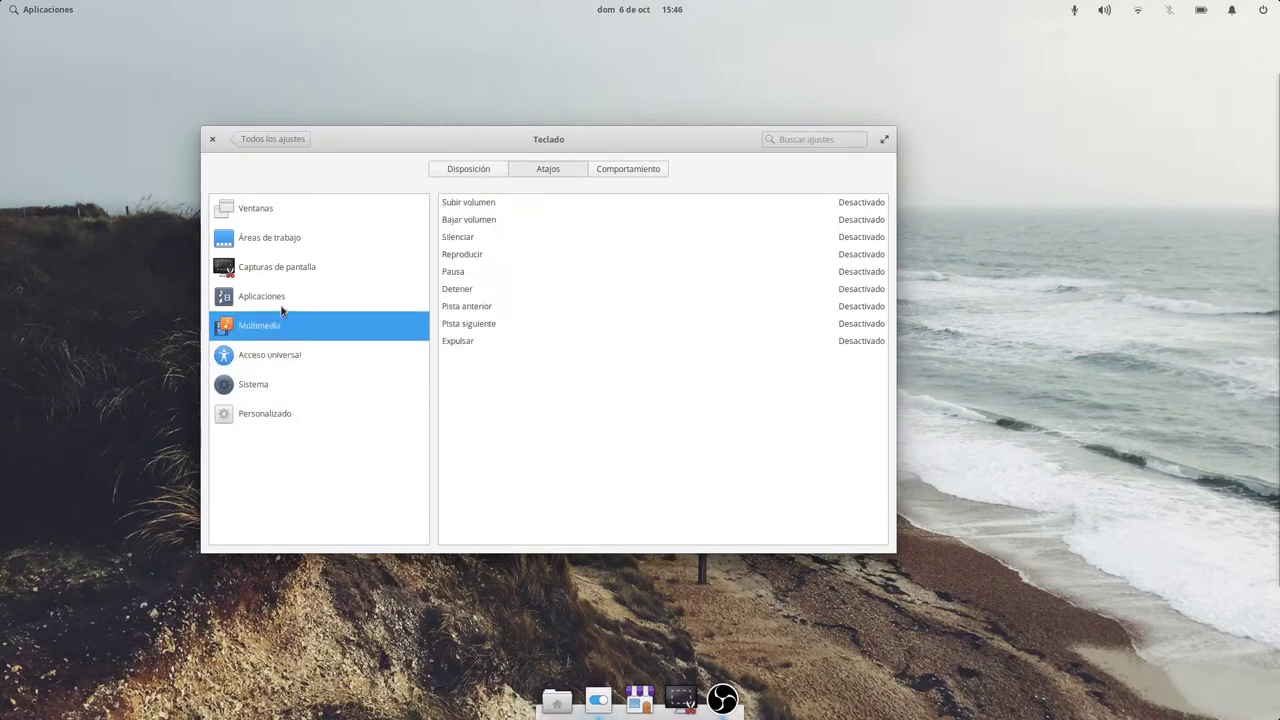
left_click(281, 298)
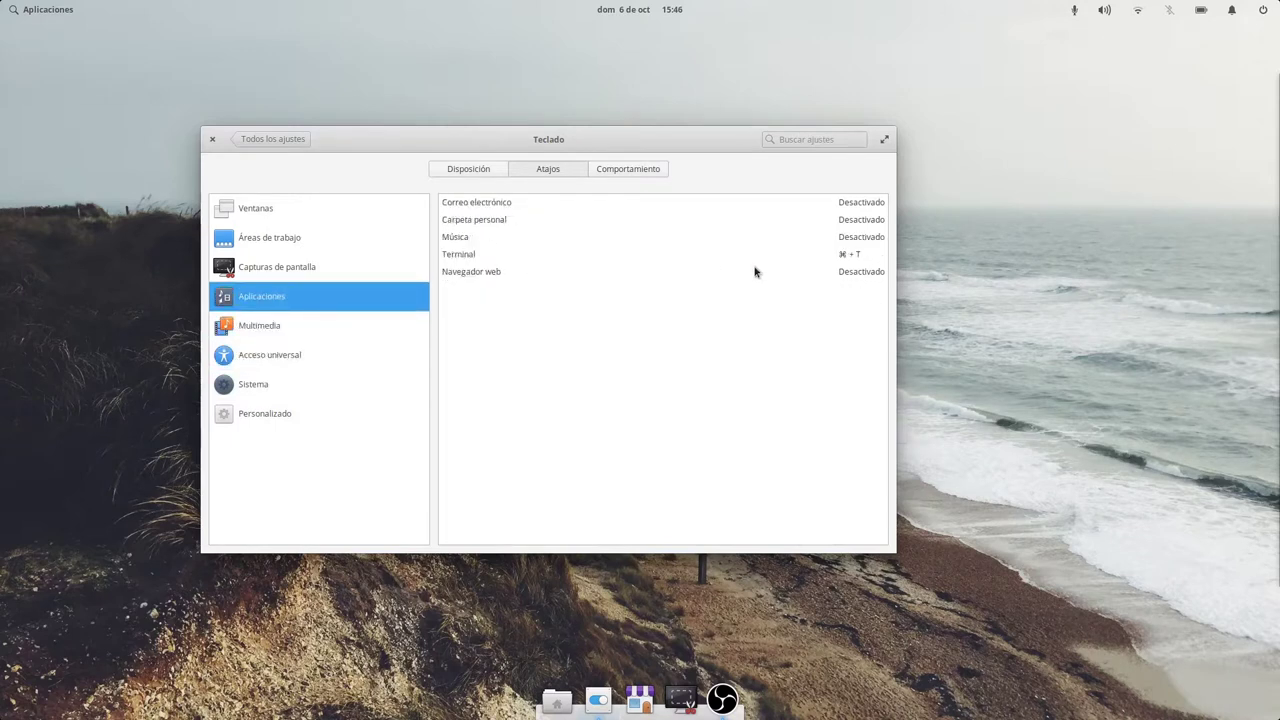
key("super+t")
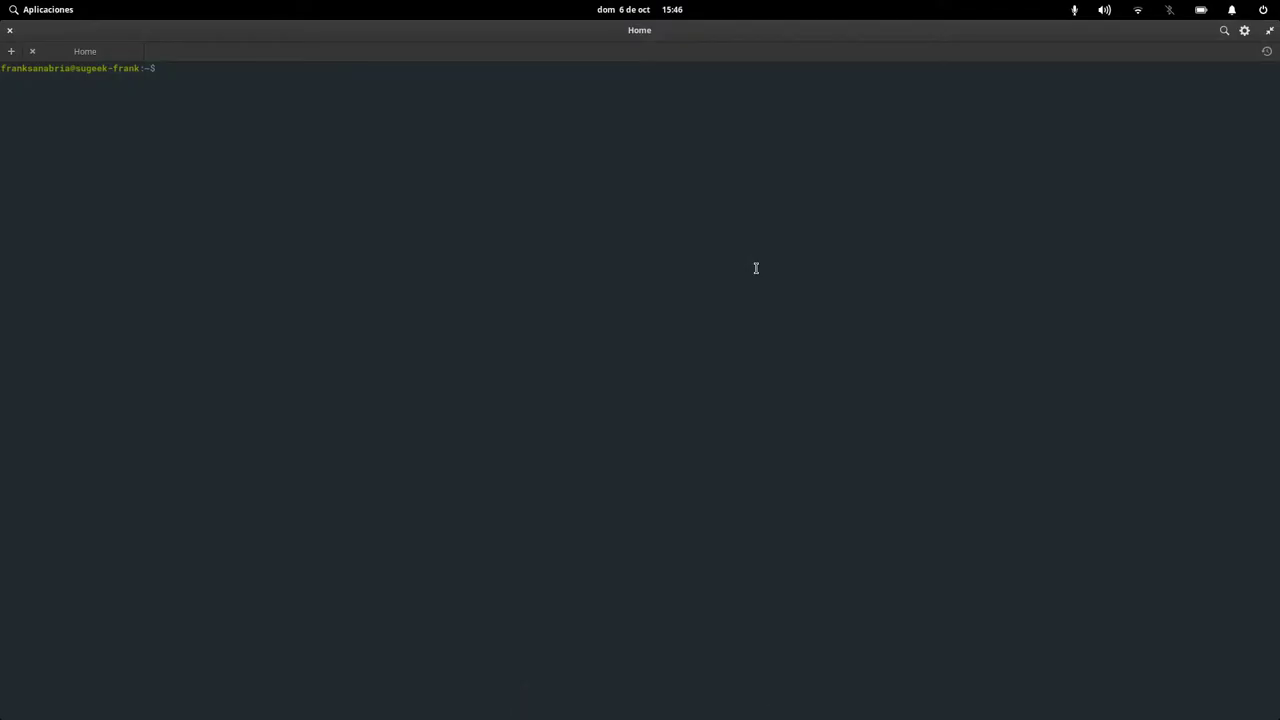
left_click(12, 30)
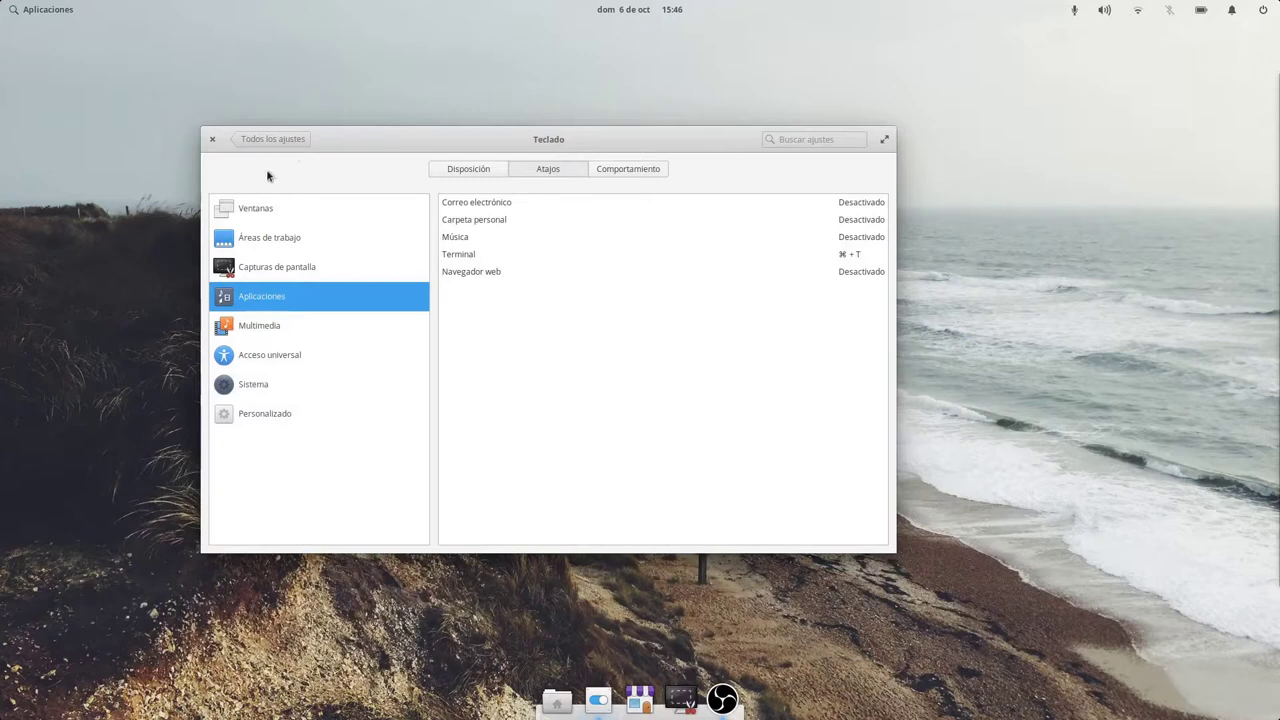
Browse the shortcut categories: window management, custom, system, screenshots and applications.
left_click(269, 217)
left_click(270, 415)
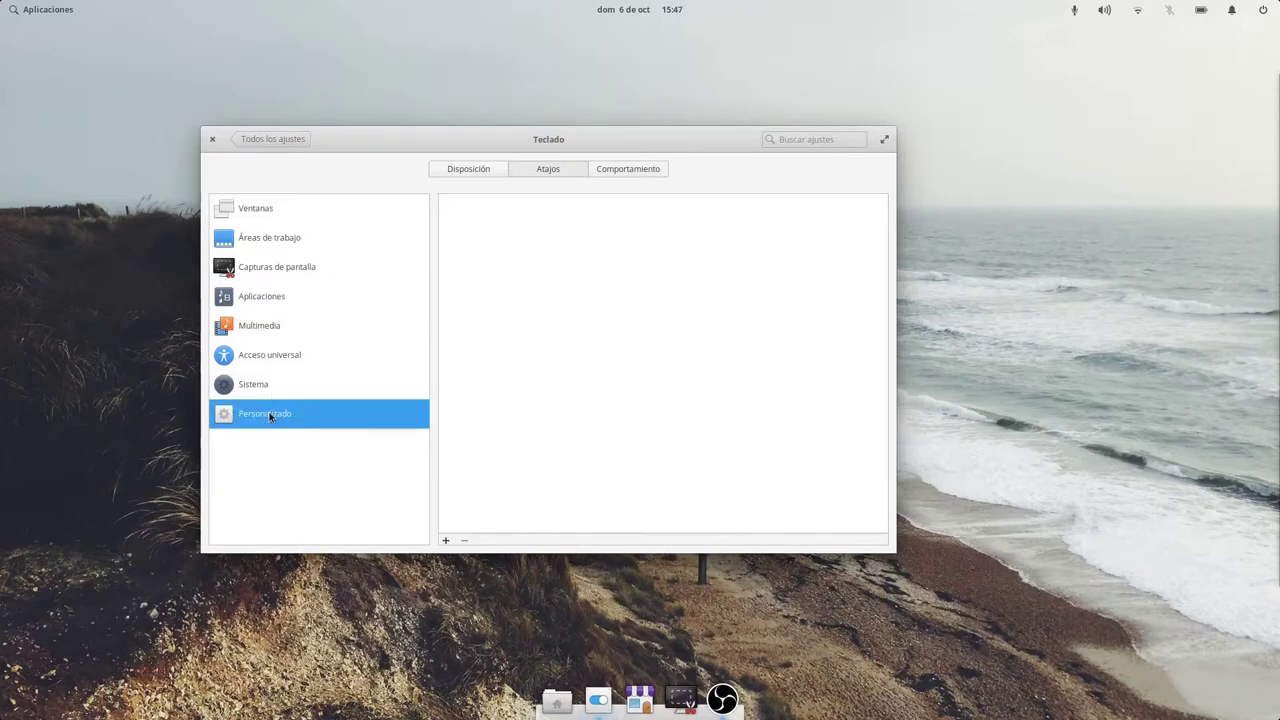
left_click(268, 390)
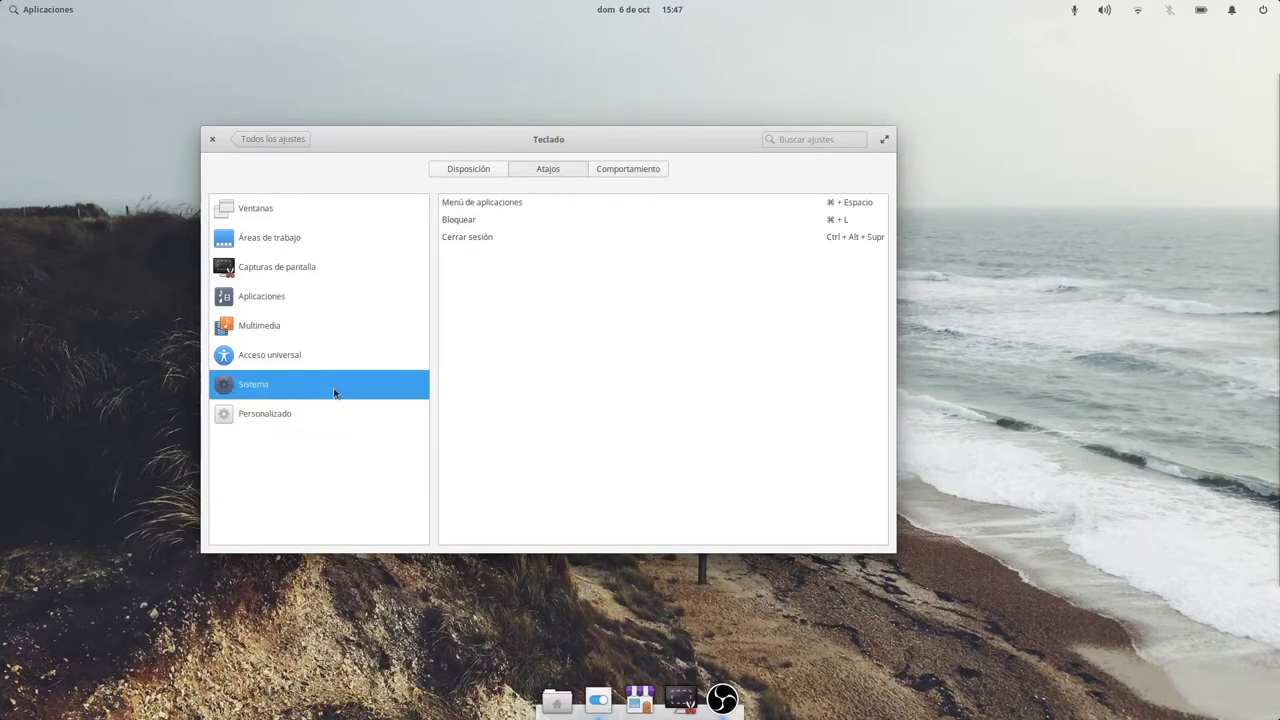
left_click(280, 296)
left_click(277, 268)
left_click(266, 300)
Try Super+C for Terminal, restore Super+T, then view the Comportamiento key repeat settings.
left_click(471, 256)
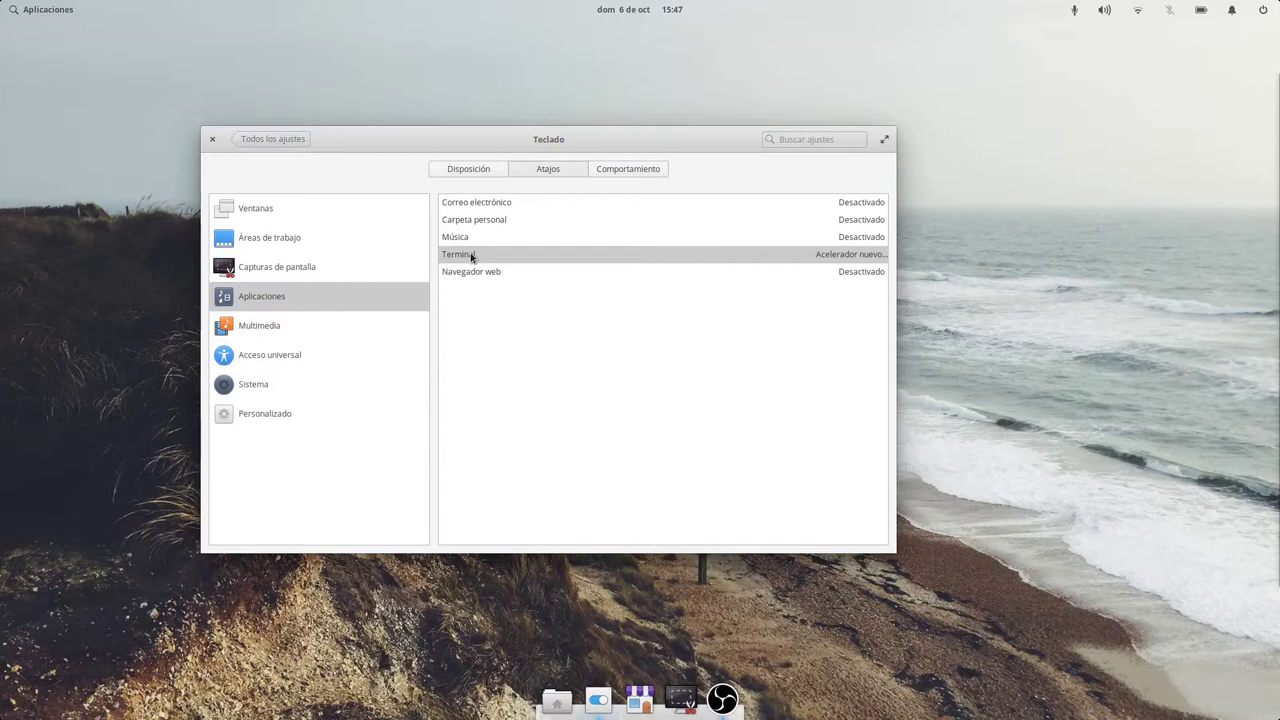
key("super+c")
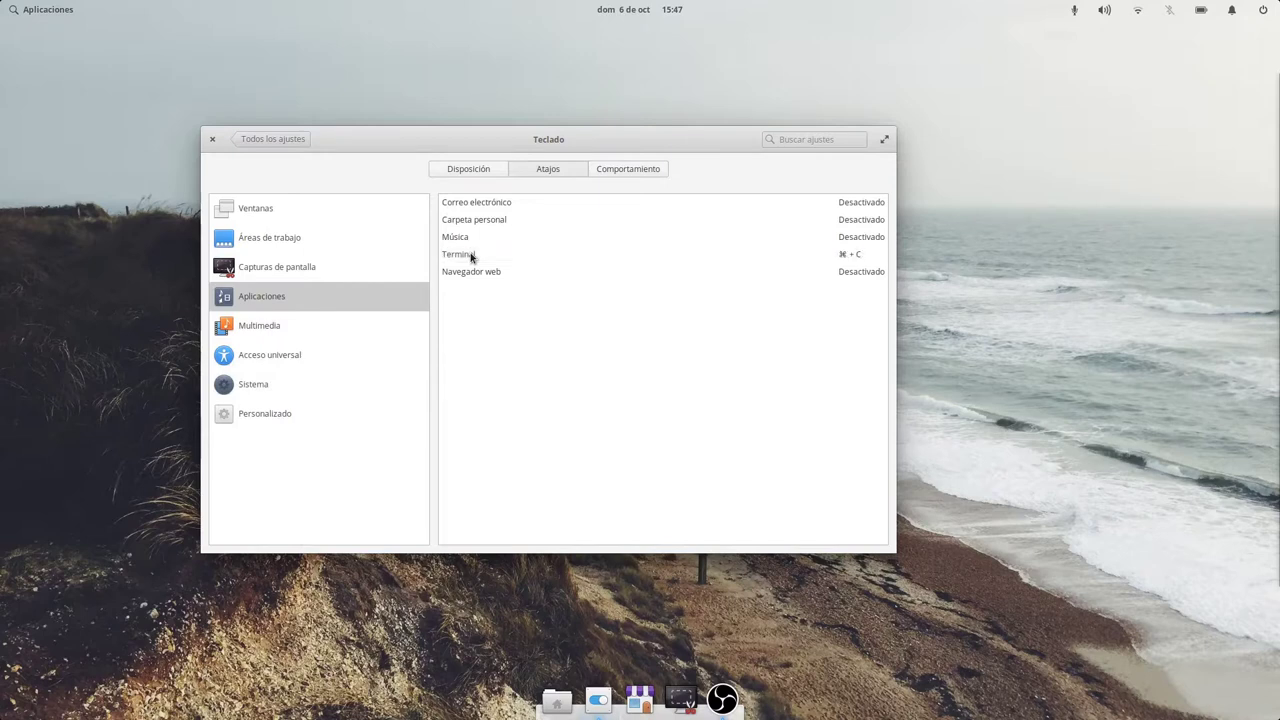
left_click(471, 256)
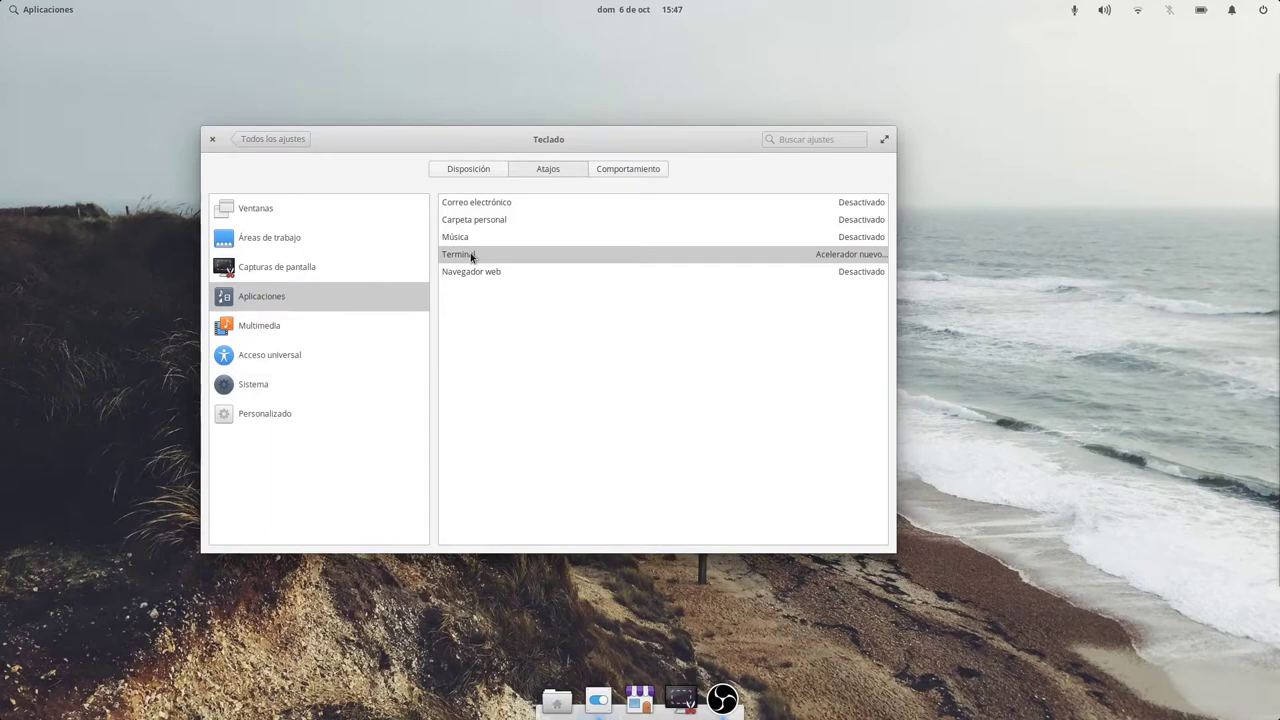
key("super+c")
left_click(471, 256)
key("super+t")
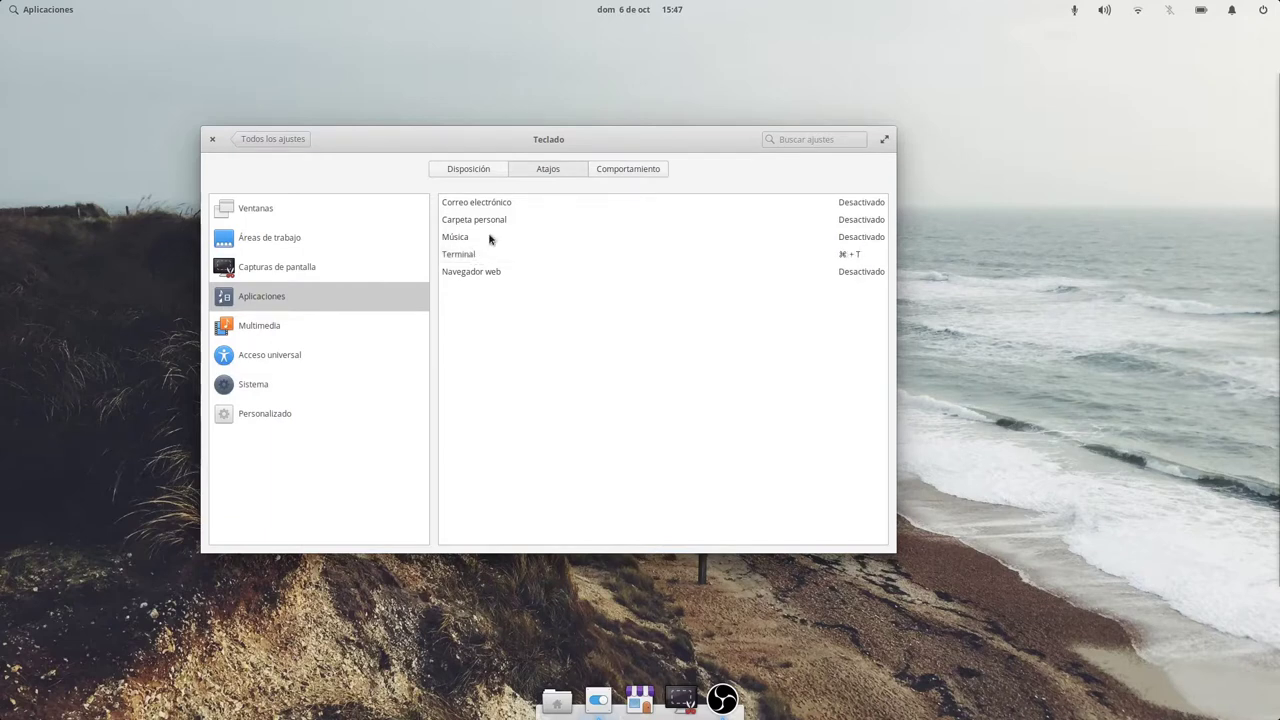
left_click(598, 171)
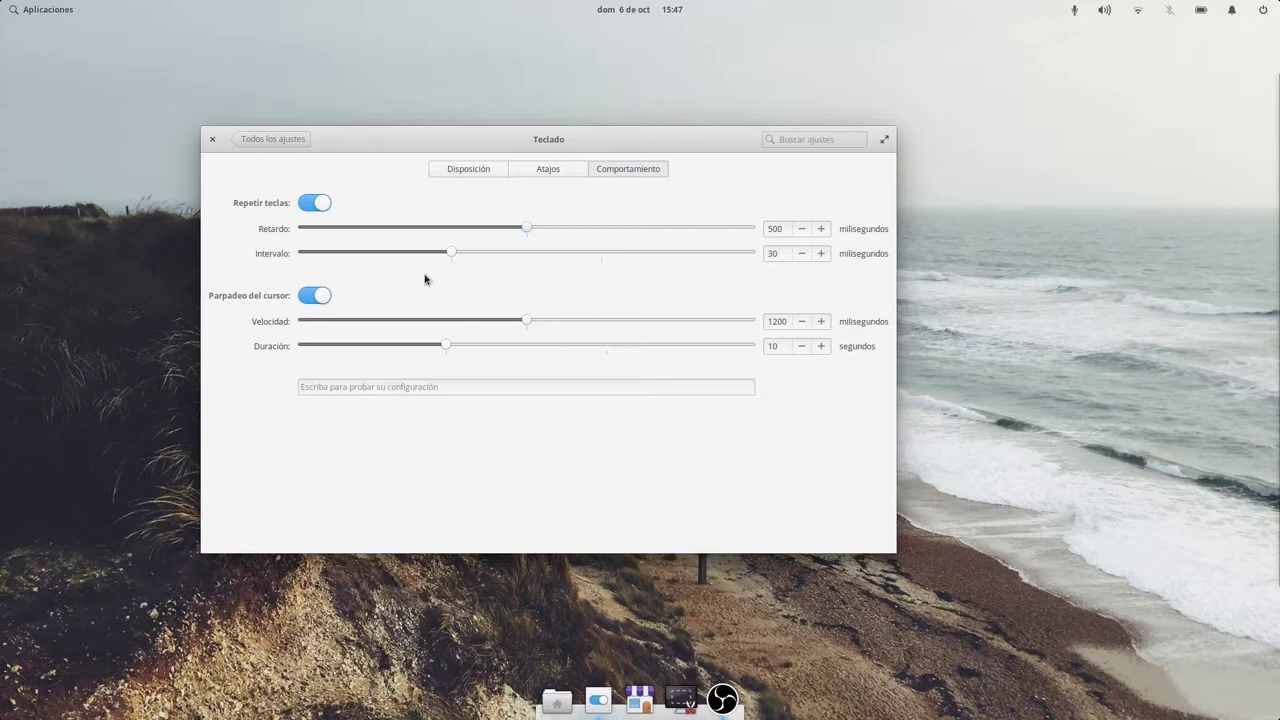
Return to 'Todos los ajustes' and open Bluetooth, showing five available nearby devices.
left_click(272, 139)
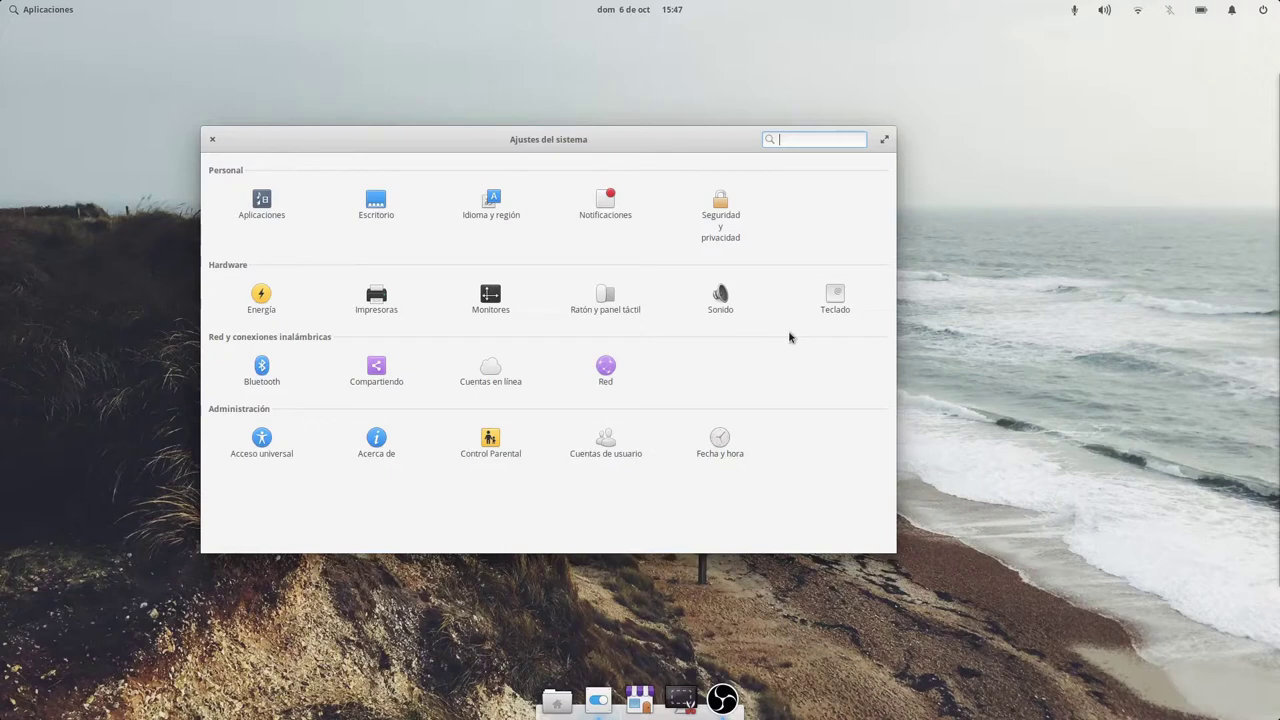
left_click(265, 372)
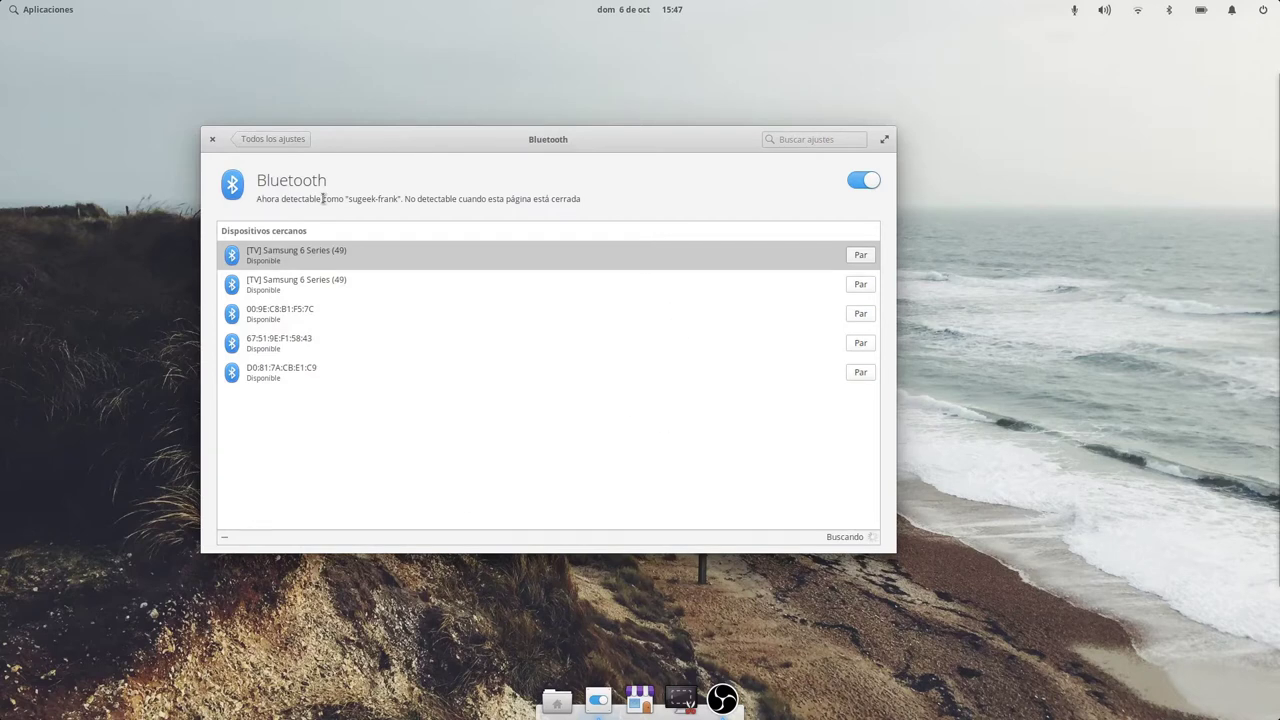
Reopen the Bluetooth settings and switch Bluetooth off.
left_click(304, 141)
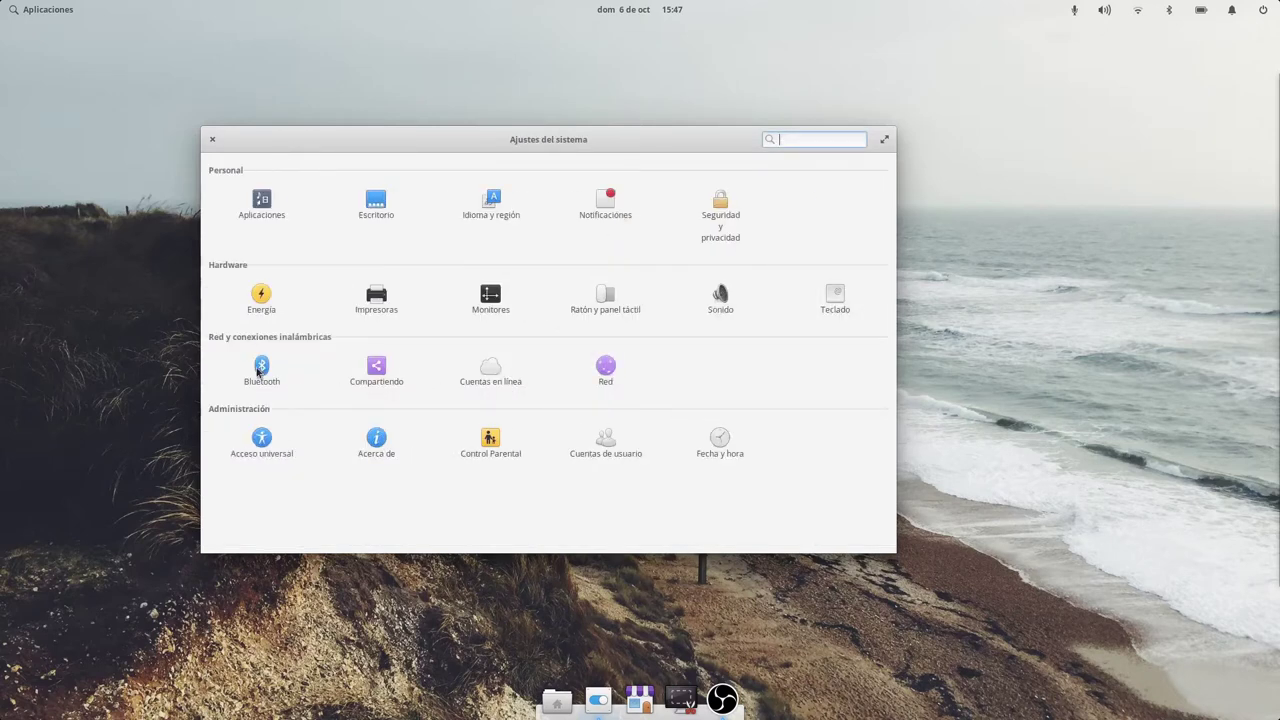
left_click(259, 369)
left_click(869, 180)
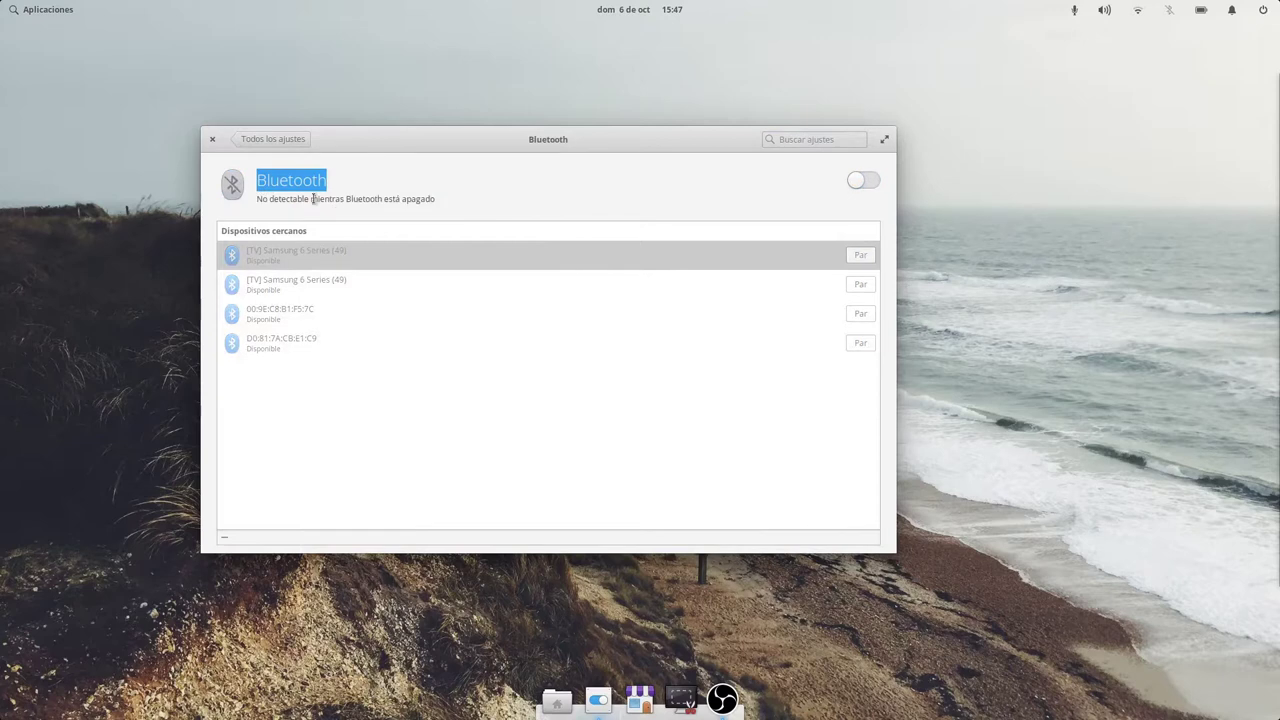
Check the Compartiendo page's Biblioteca multimedia sharing (off), then open Cuentas en línea.
left_click(262, 138)
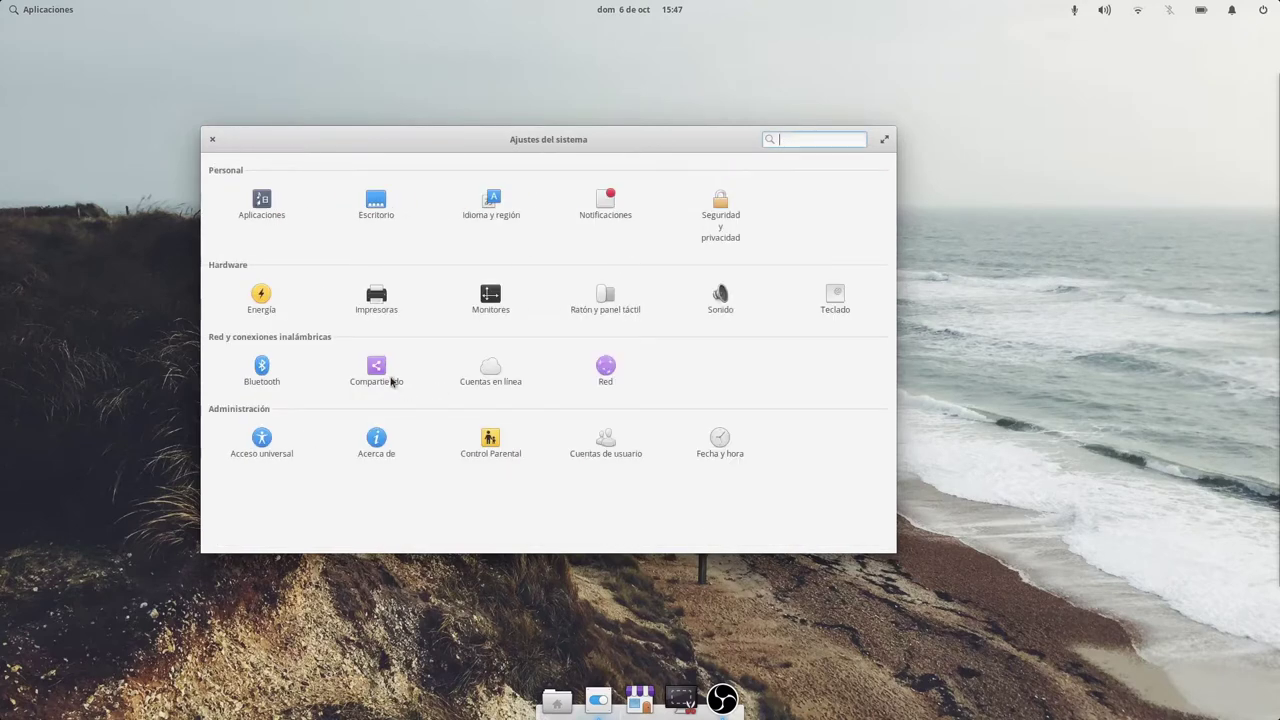
left_click(378, 368)
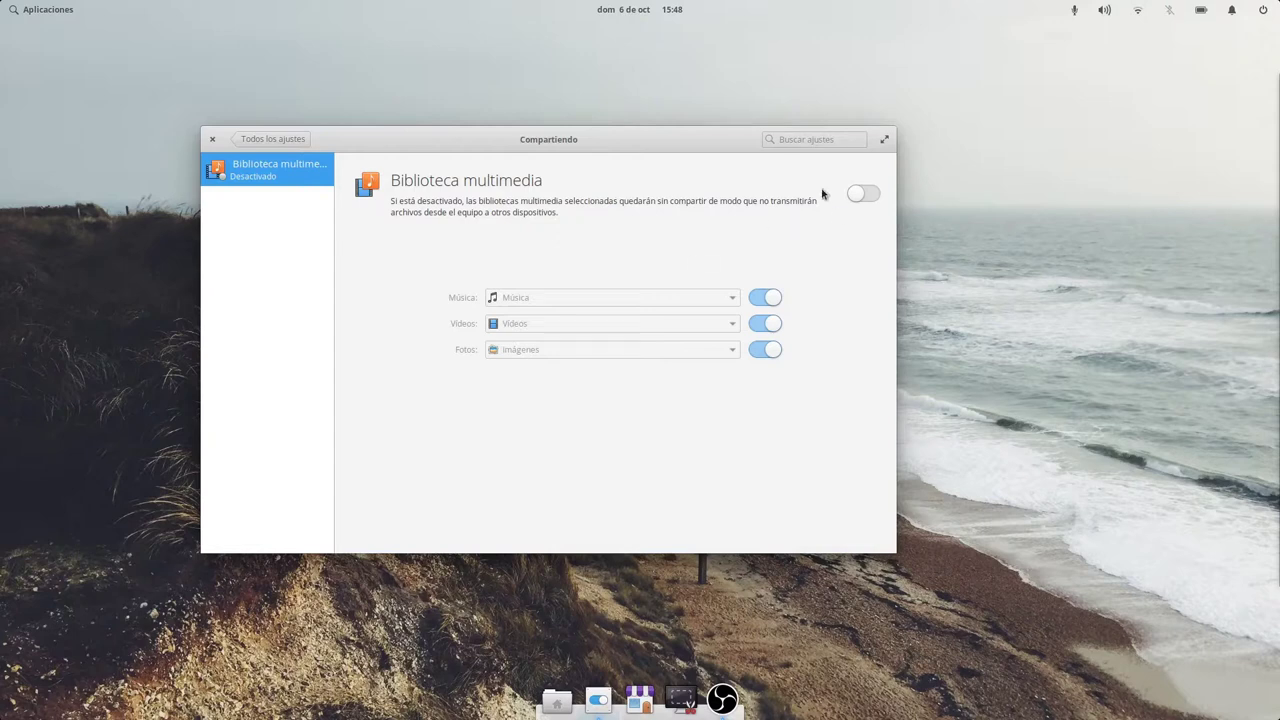
left_click(250, 139)
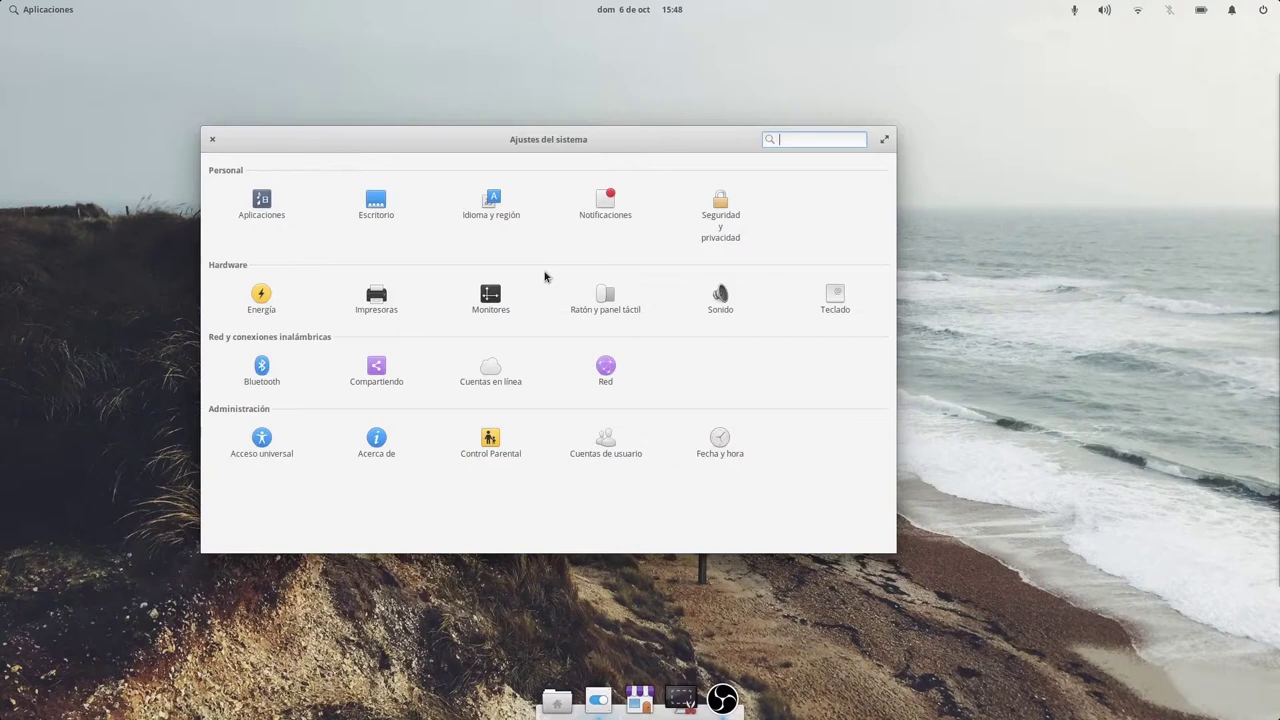
left_click(490, 378)
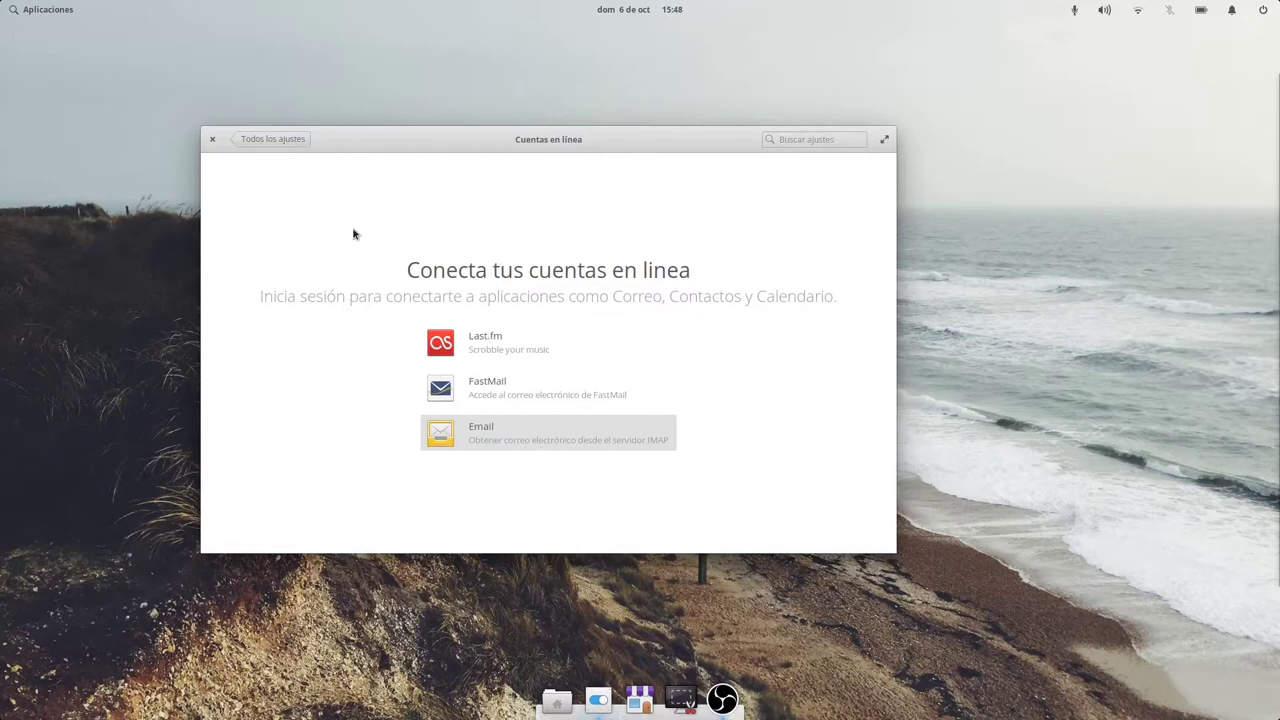
Open the Red panel showing Conexión inalámbrica connected, and nudge the window right and down.
left_click(272, 139)
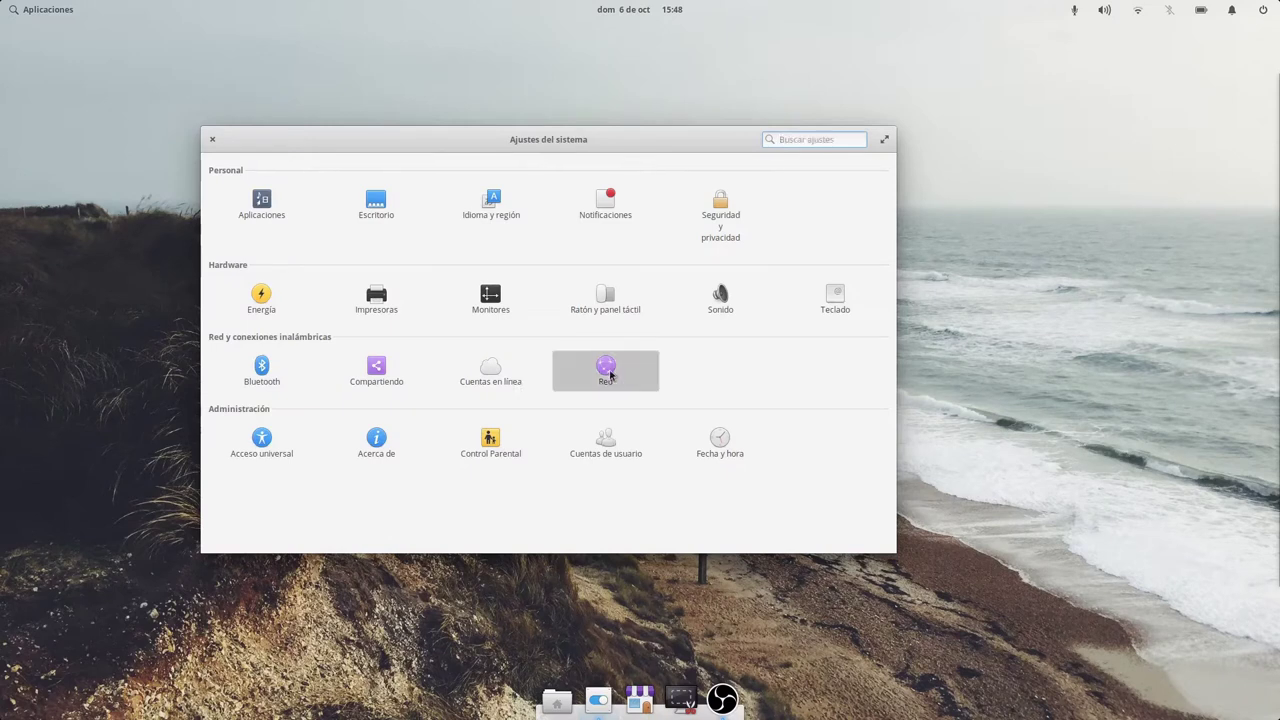
left_click(608, 372)
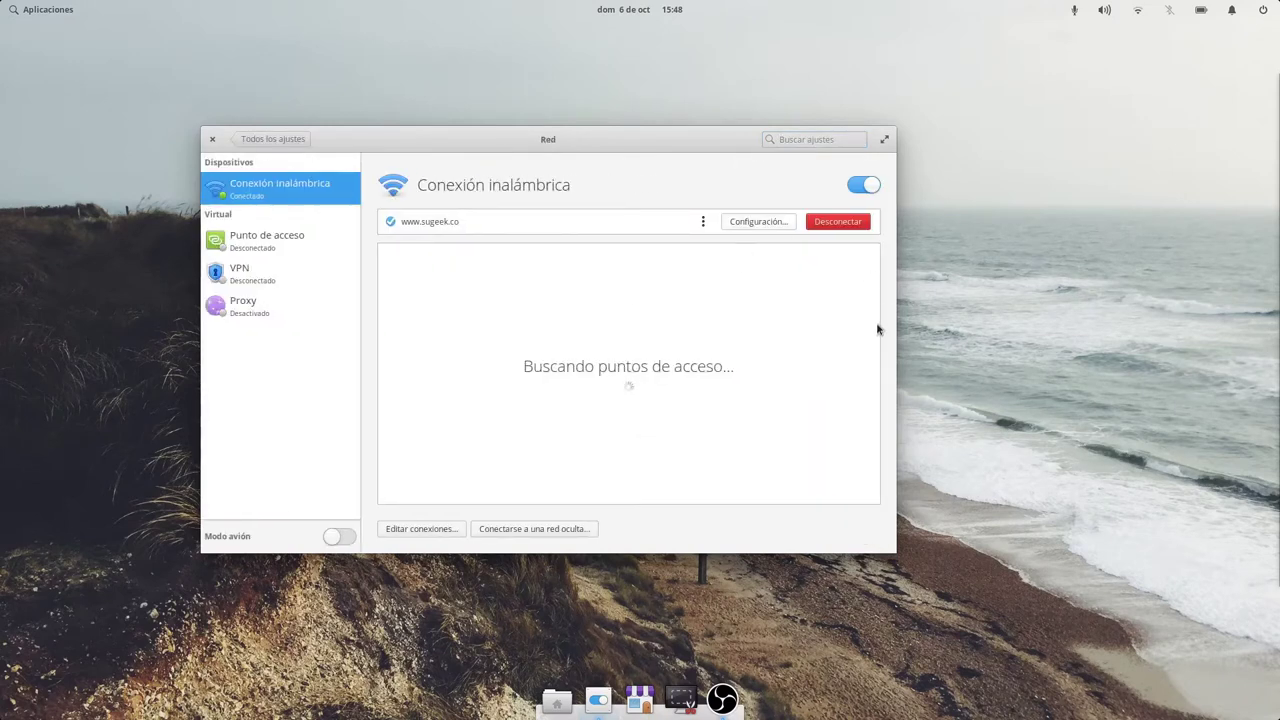
left_click_drag(640, 146, 693, 176)
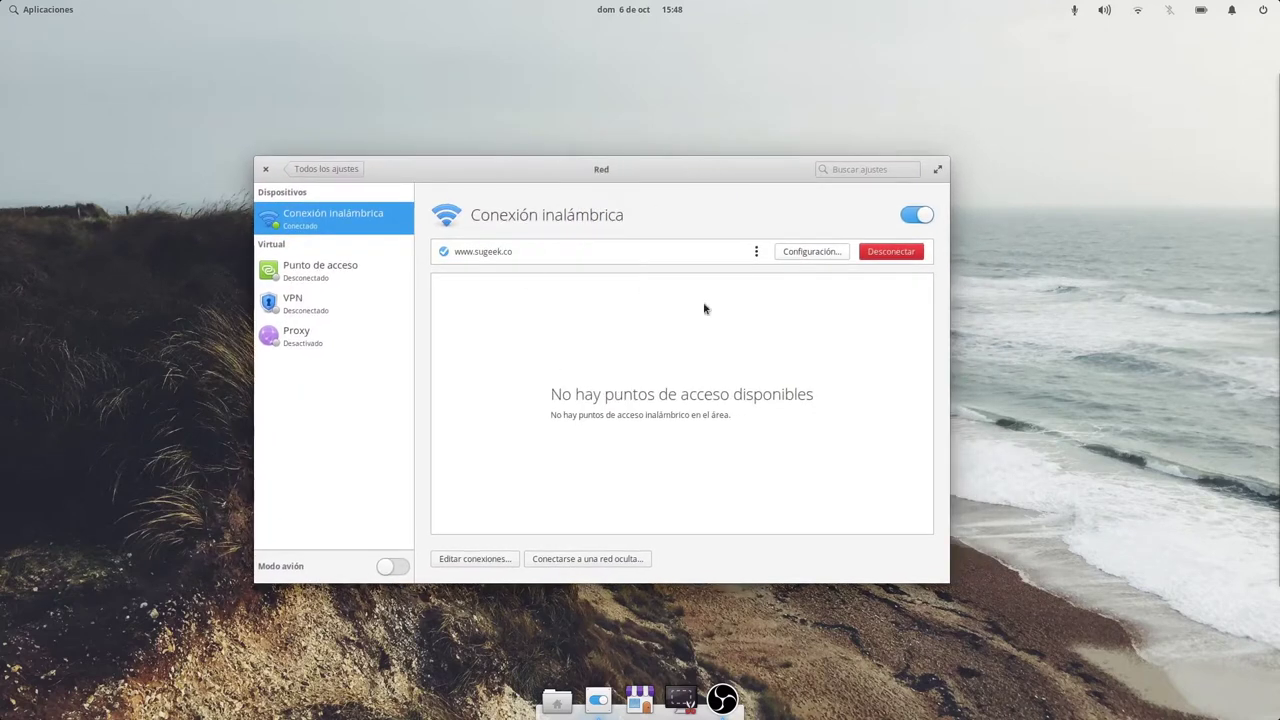
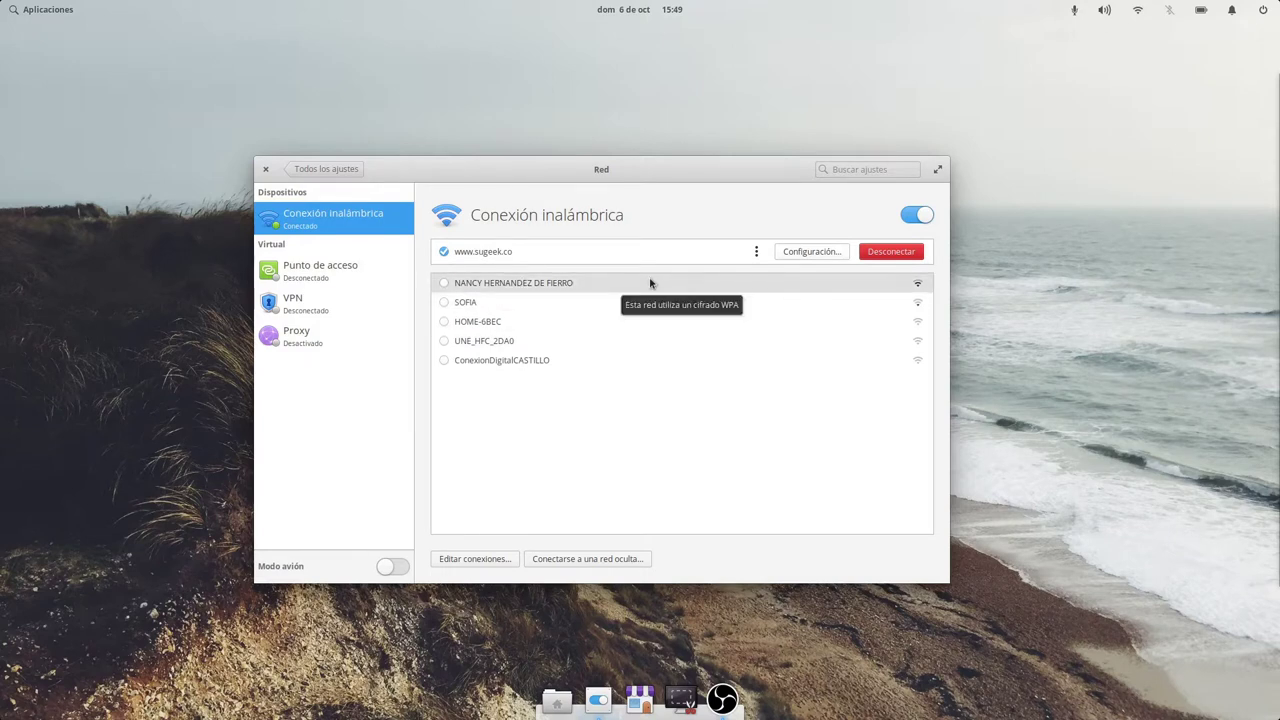
left_click(757, 251)
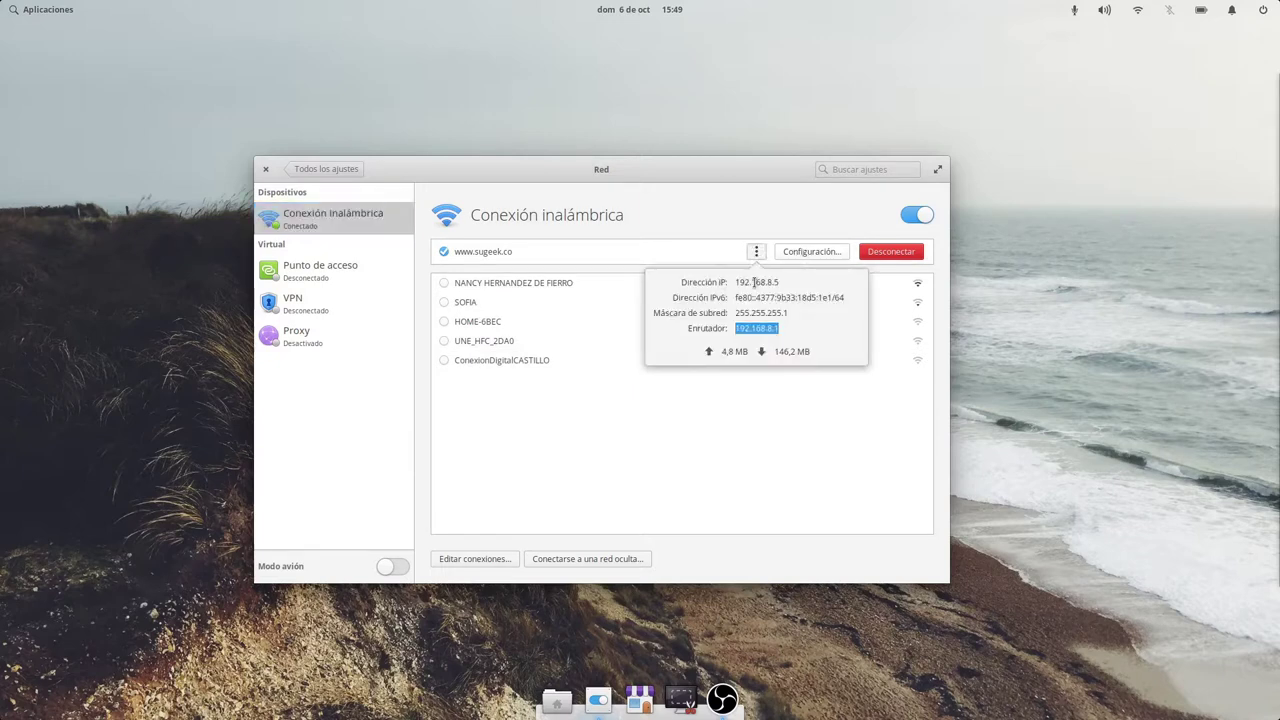
left_click_drag(738, 297, 858, 300)
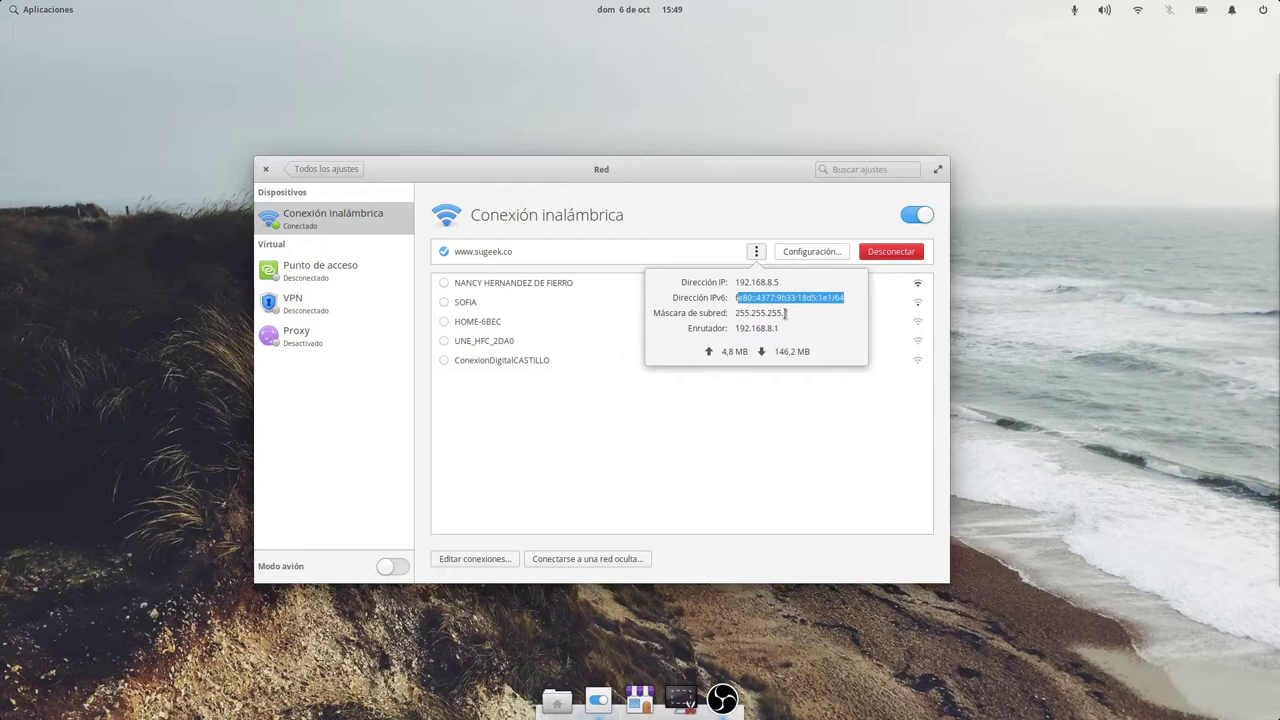
left_click_drag(741, 330, 750, 329)
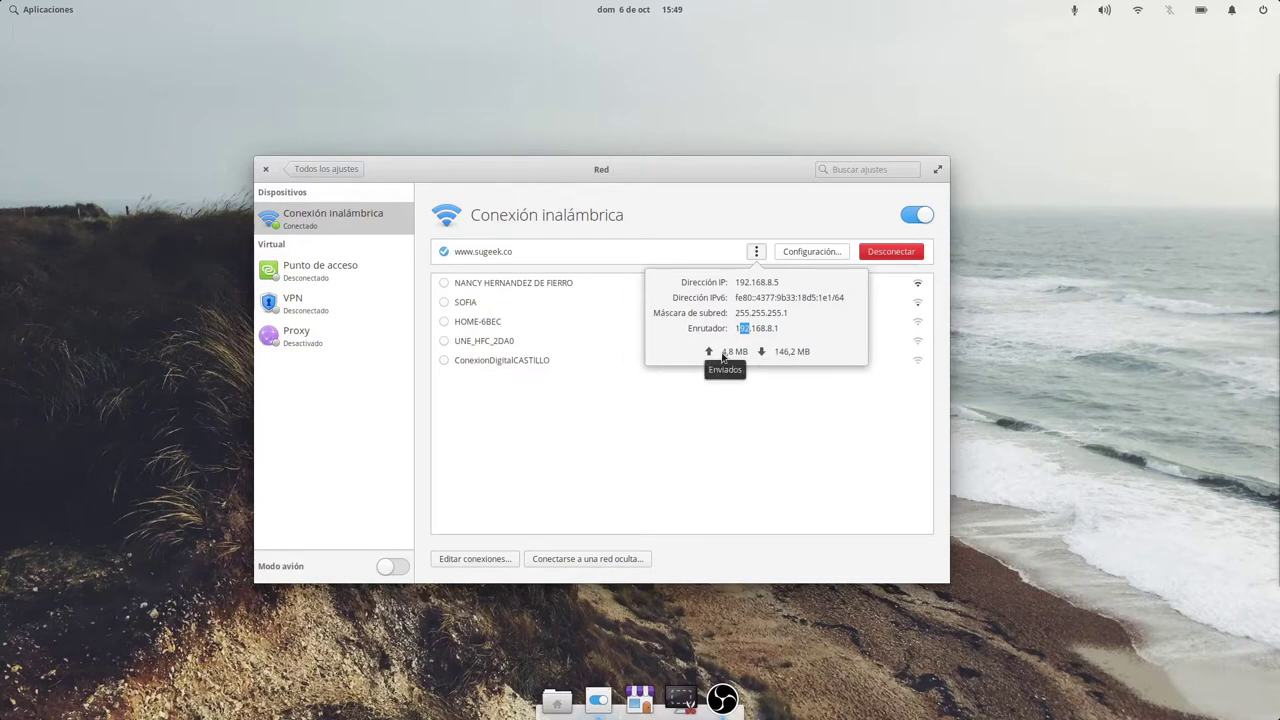
left_click(761, 228)
left_click(814, 251)
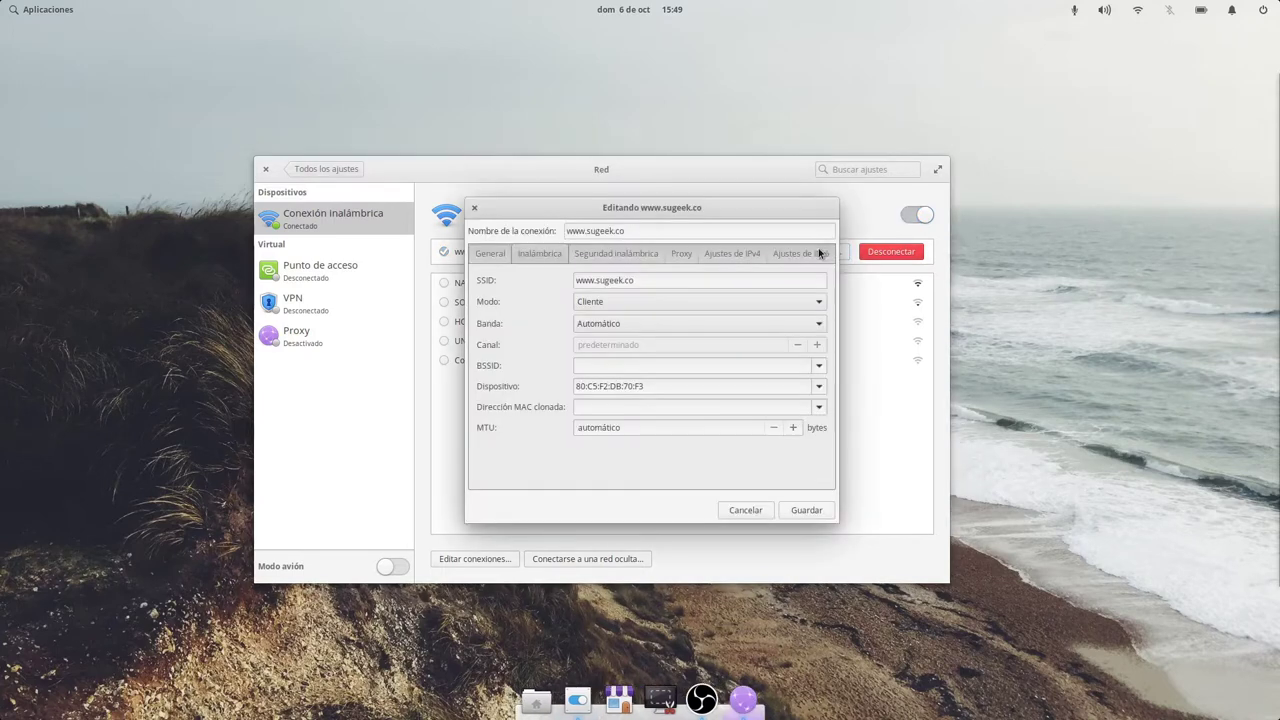
Browse the General tab, toggling automatic VPN on and off, and select the Inalámbrica tab's MAC address.
left_click_drag(646, 198, 592, 165)
left_click(567, 228)
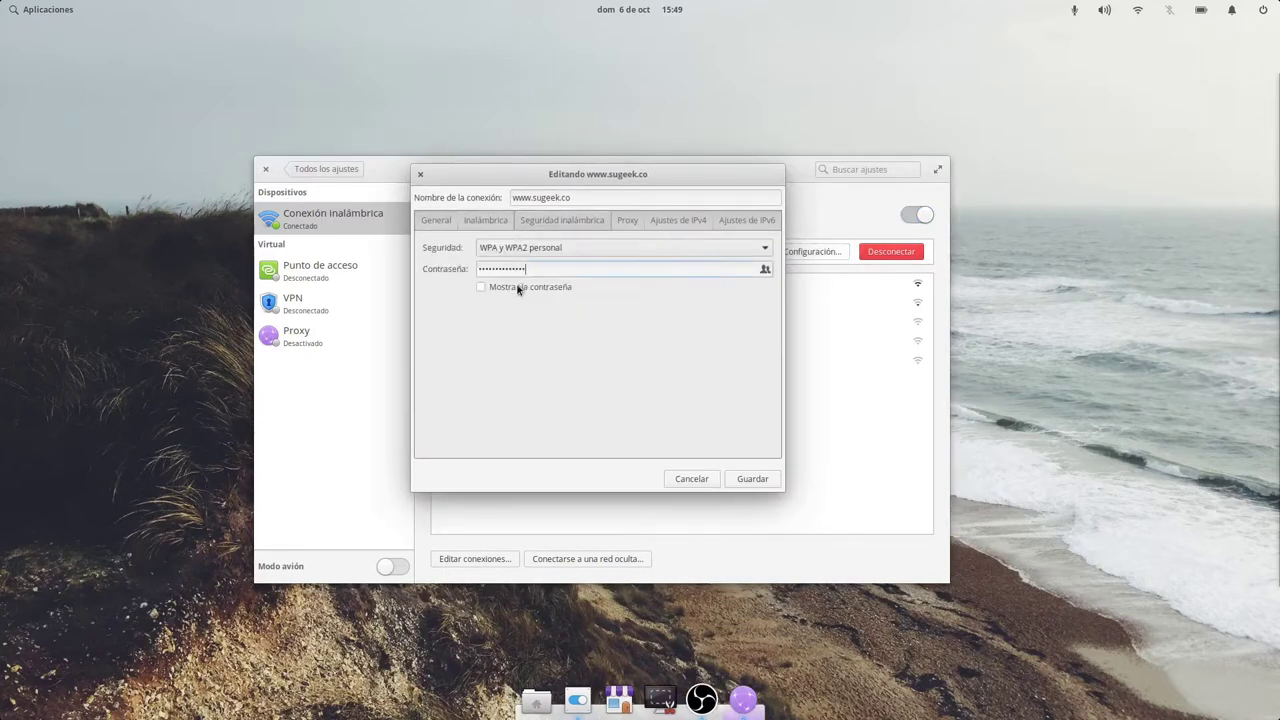
left_click(434, 220)
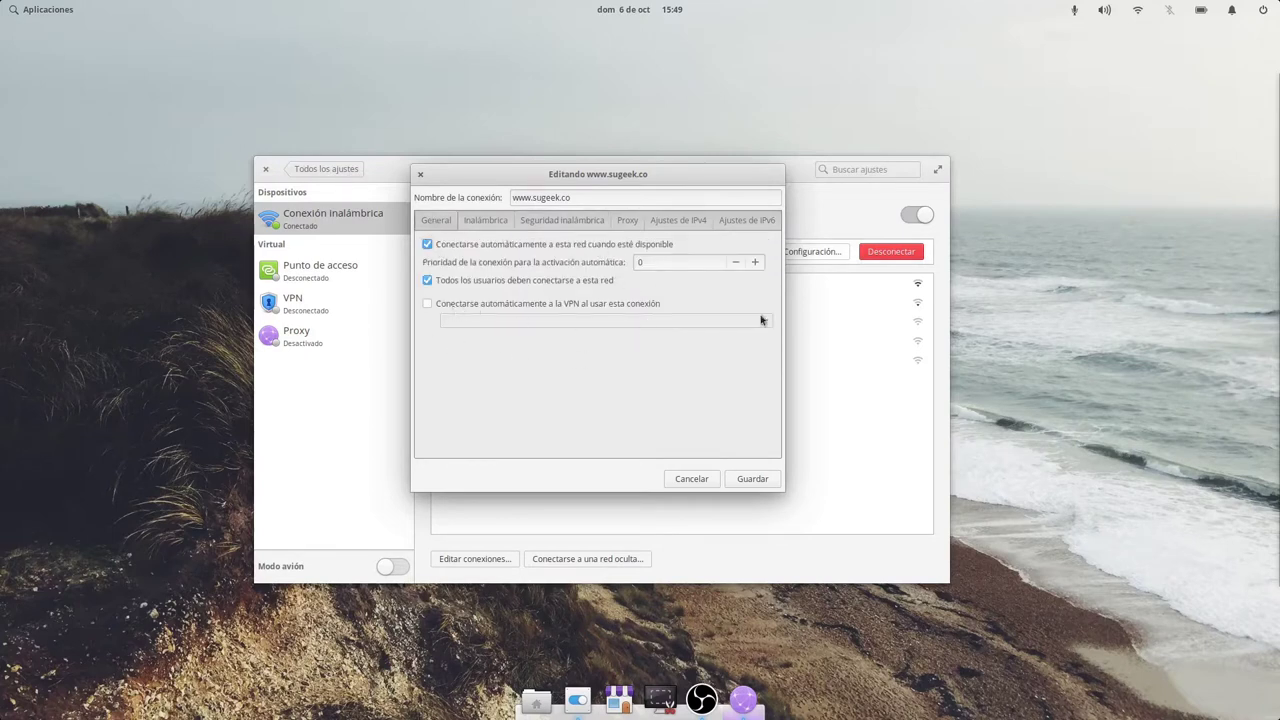
left_click(453, 306)
left_click(500, 306)
left_click(486, 224)
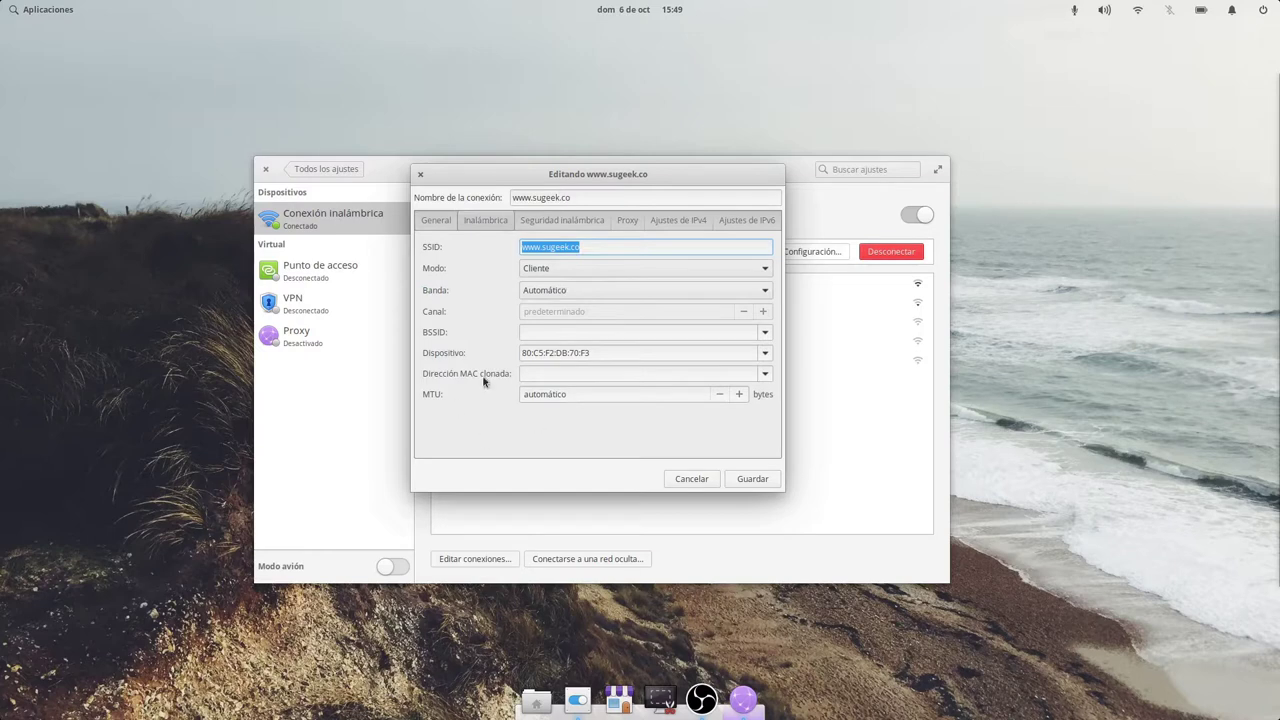
triple_click(595, 354)
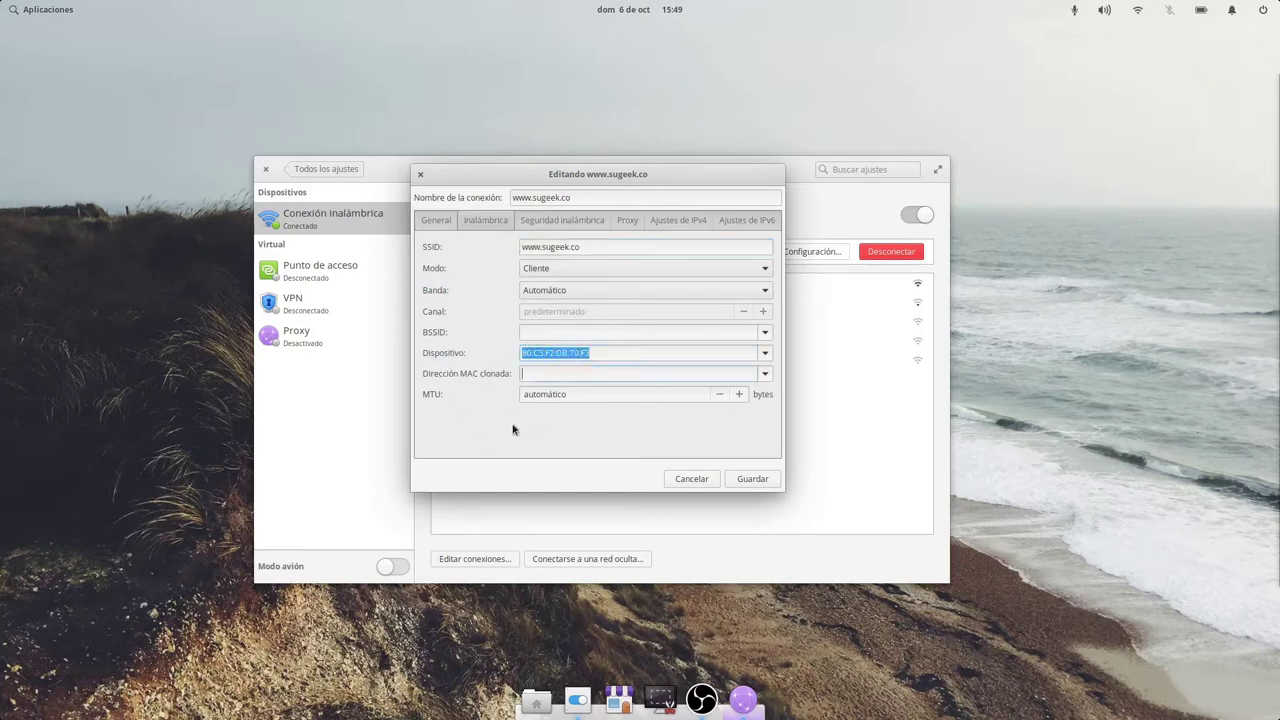
Confirm Wi-Fi security stays WPA & WPA2 Personal, then view Proxy and IPv4 (Automático DHCP) settings.
left_click(581, 228)
left_click(610, 250)
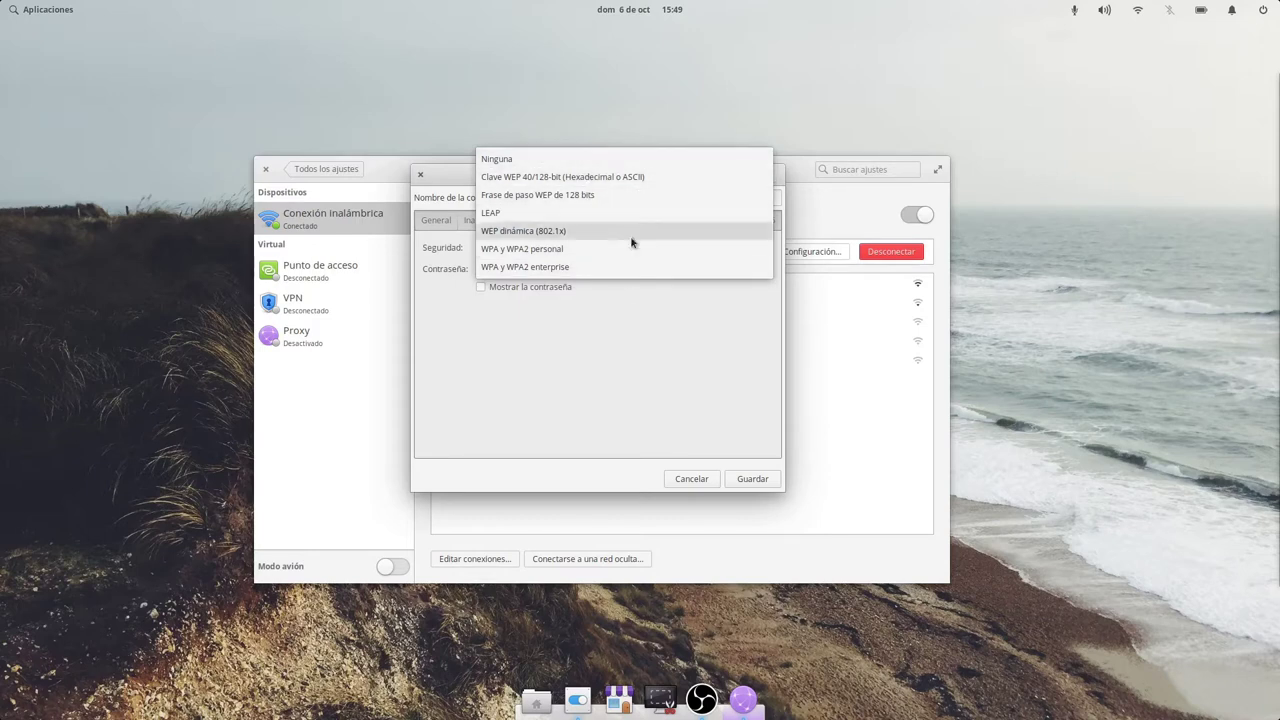
left_click(637, 398)
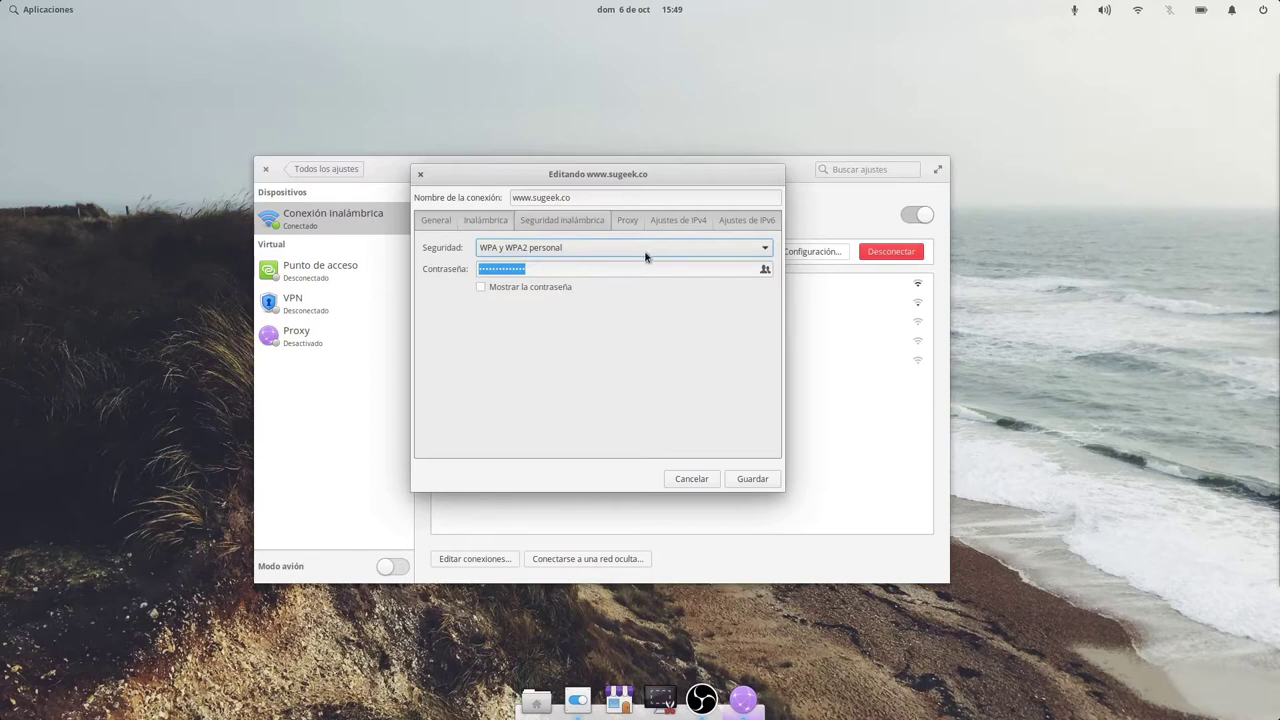
left_click(632, 222)
left_click(680, 222)
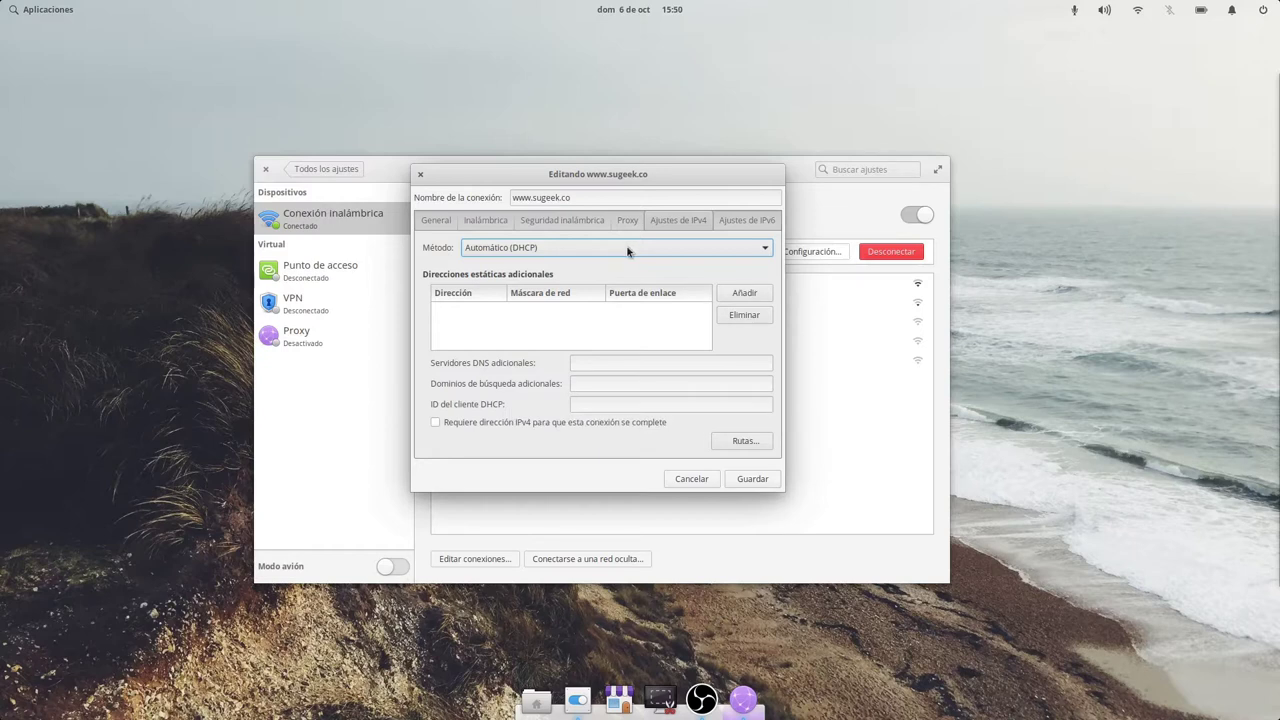
left_click(551, 250)
Set IPv4 to Manual: address 192.168.8.2, mask 255.255.255.0, gateway 192.168.8.1, DNS 8.8.8.8.
left_click(548, 285)
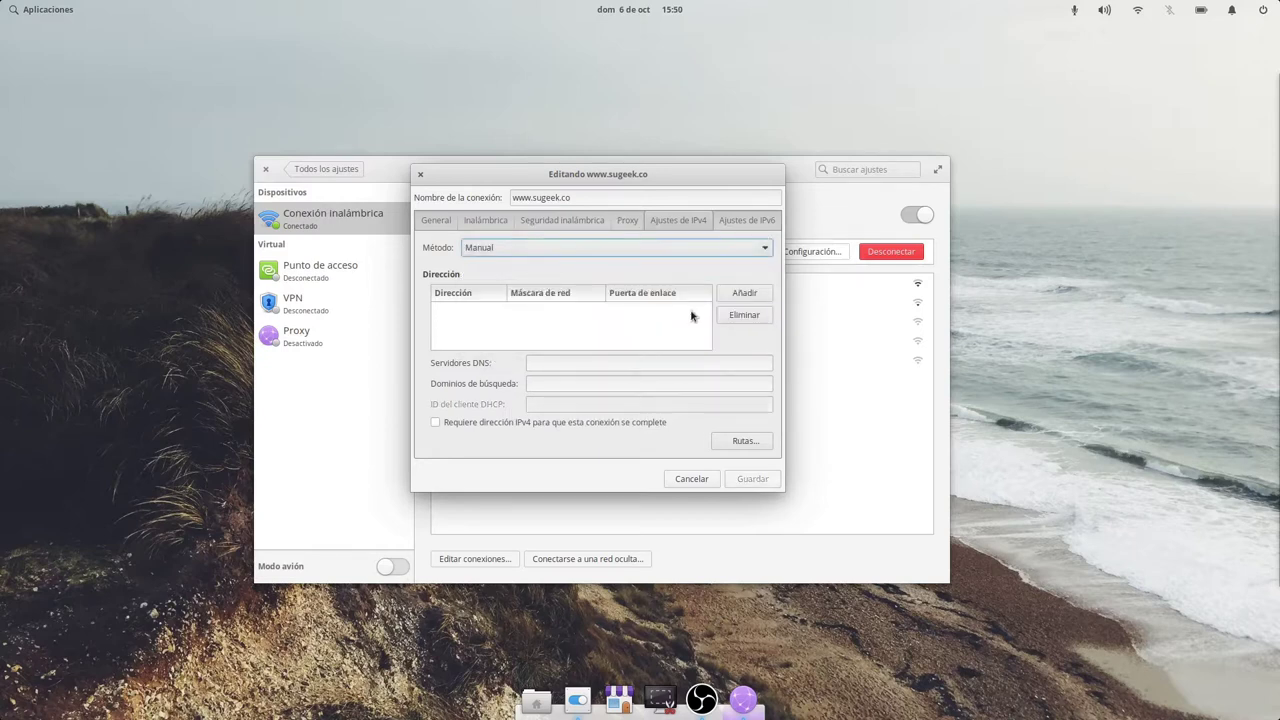
left_click(737, 292)
key("Tab")
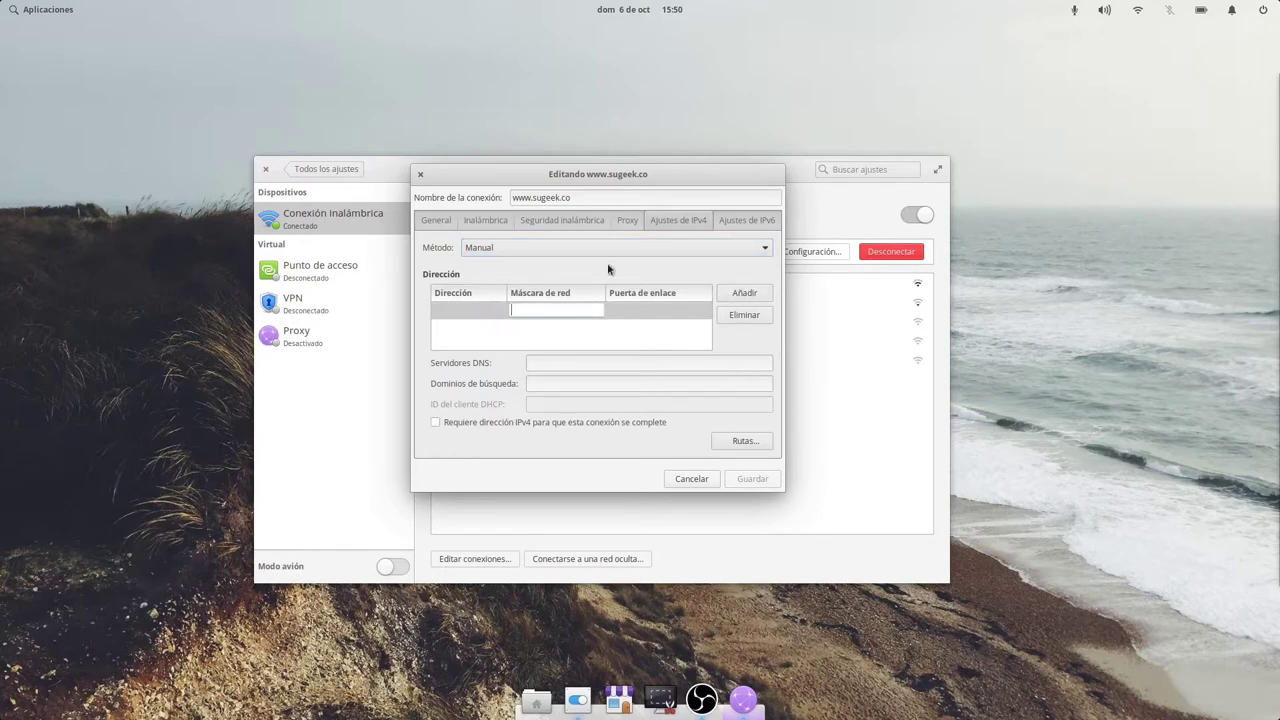
left_click(503, 309)
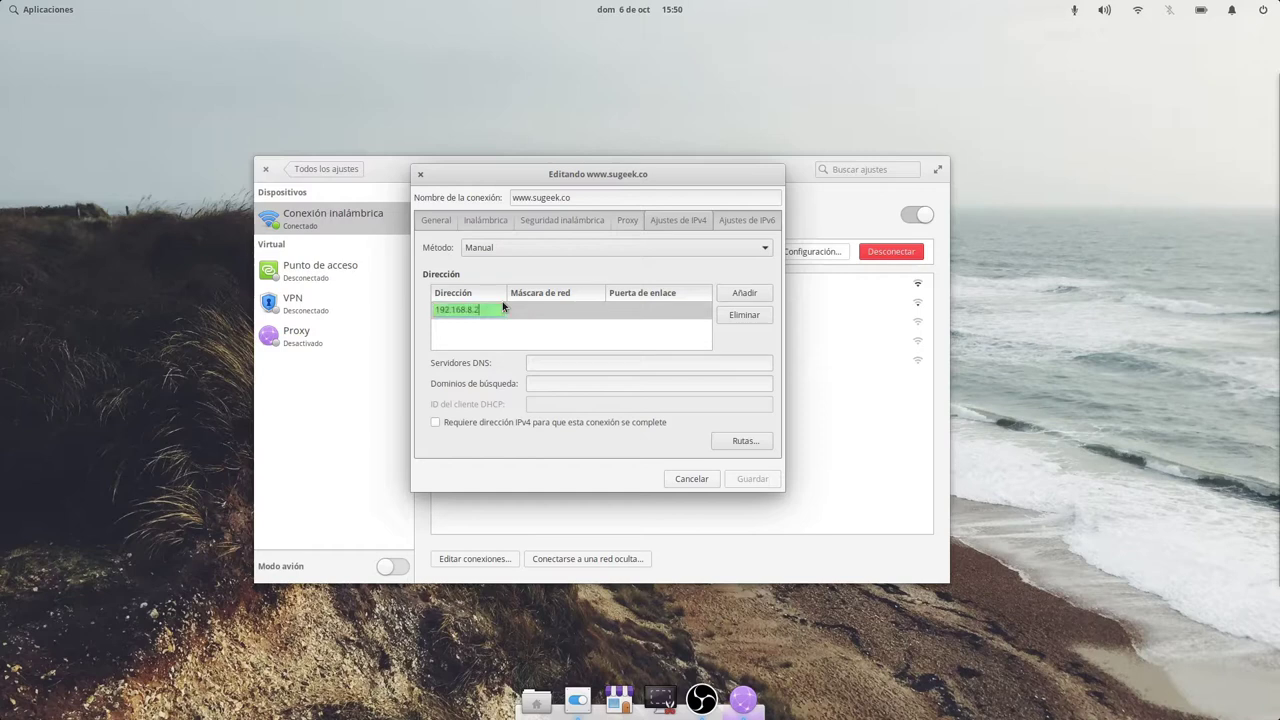
key("Tab")
type("25")
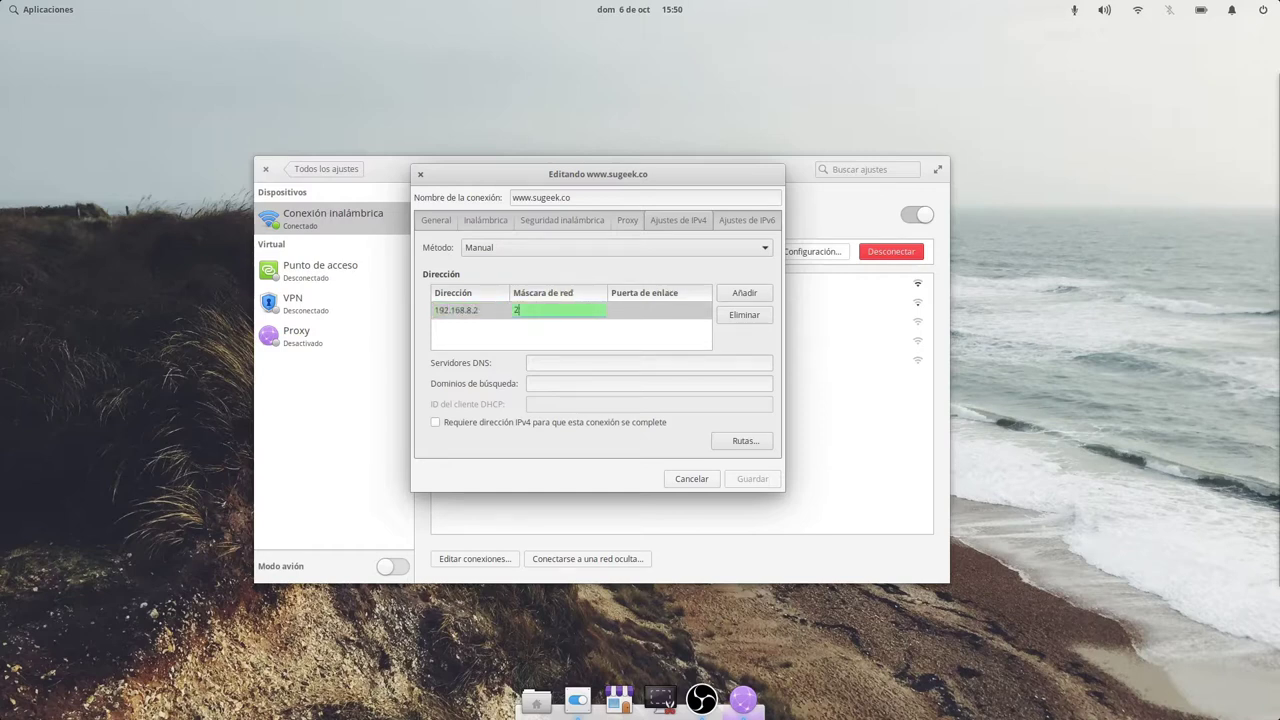
key("BackSpace")
key("BackSpace")
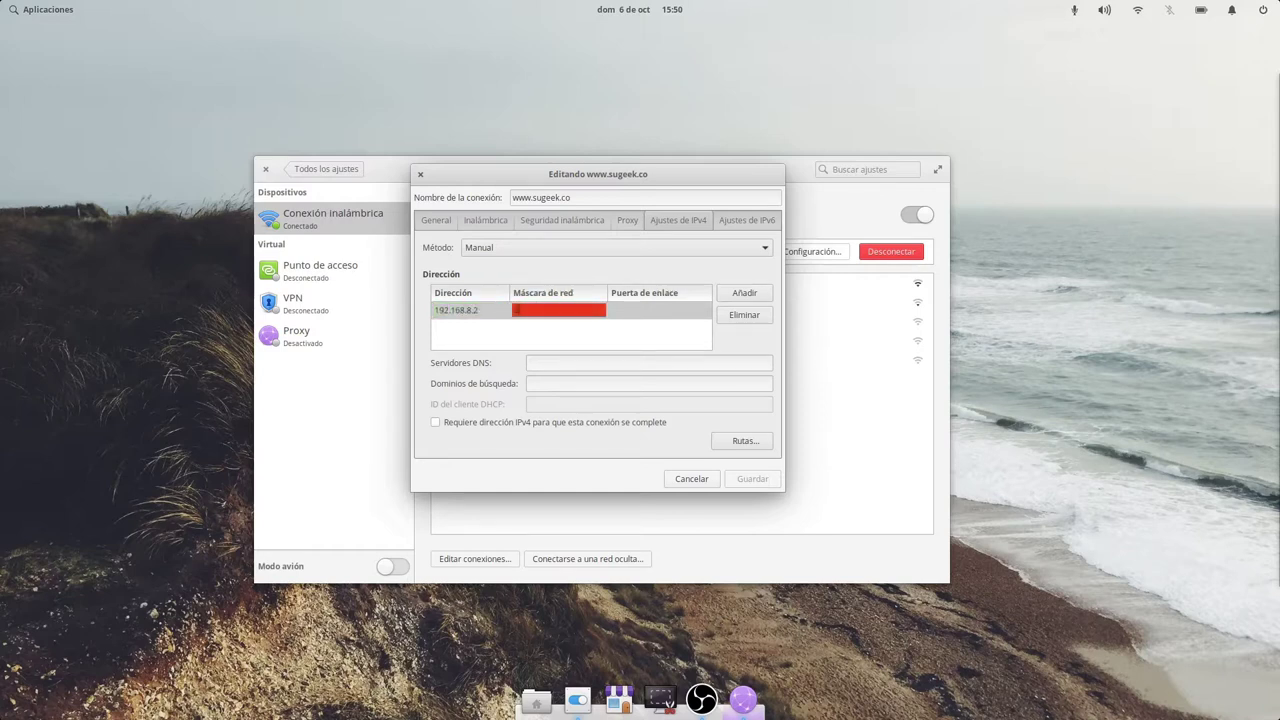
type(".0")
left_click(669, 303)
type("192.168.8.")
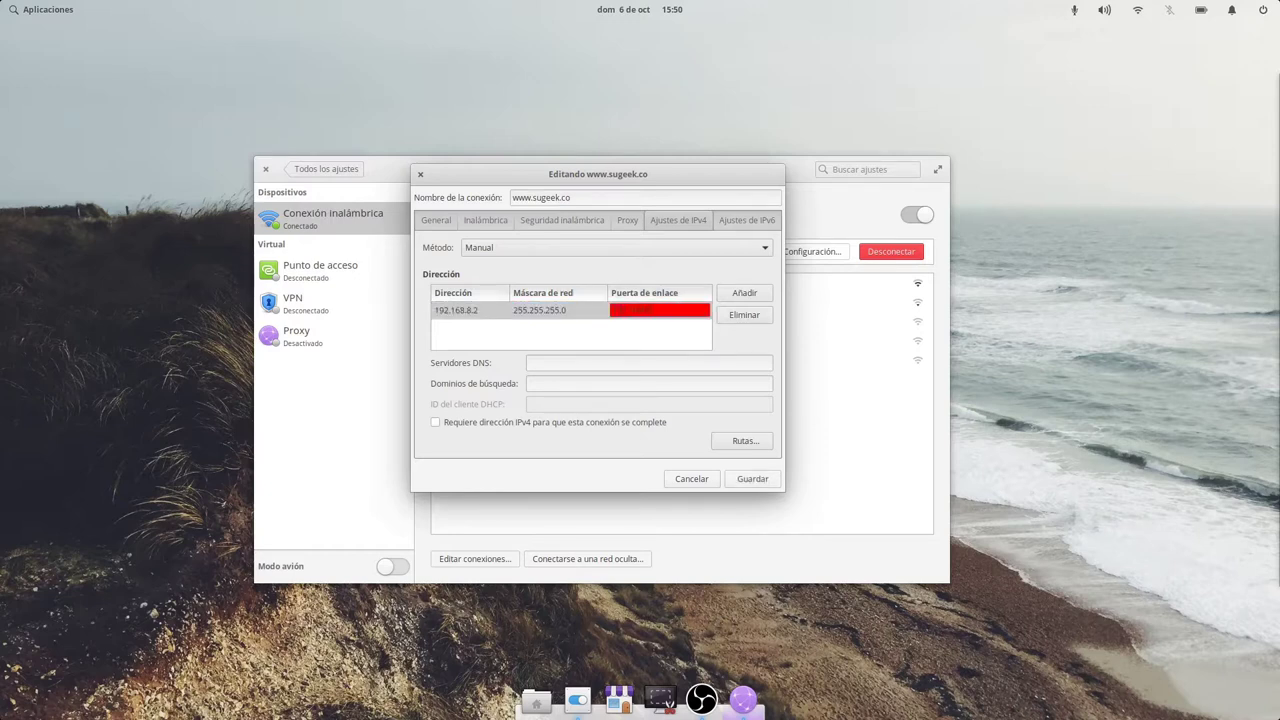
type("1")
left_click(648, 363)
type("8.8.8")
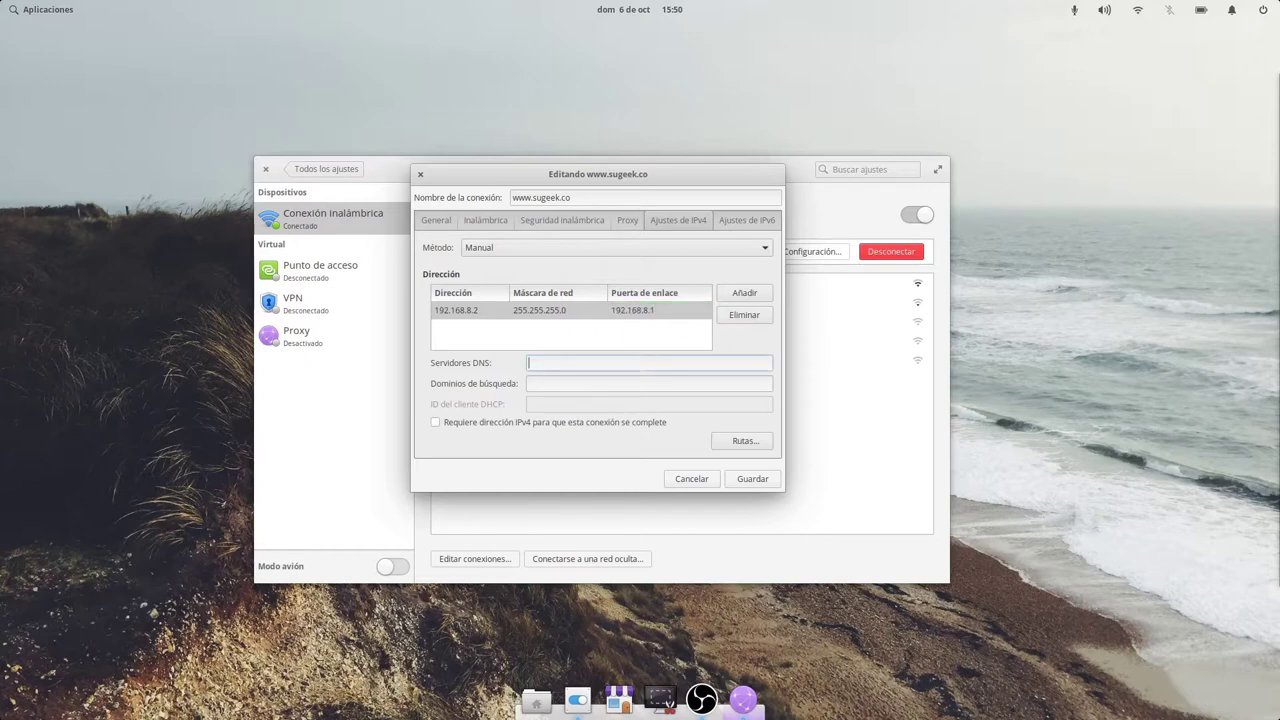
type(".81")
Open and cancel the Rutas dialog, view the IPv6 settings, and discard all edits.
left_click(741, 441)
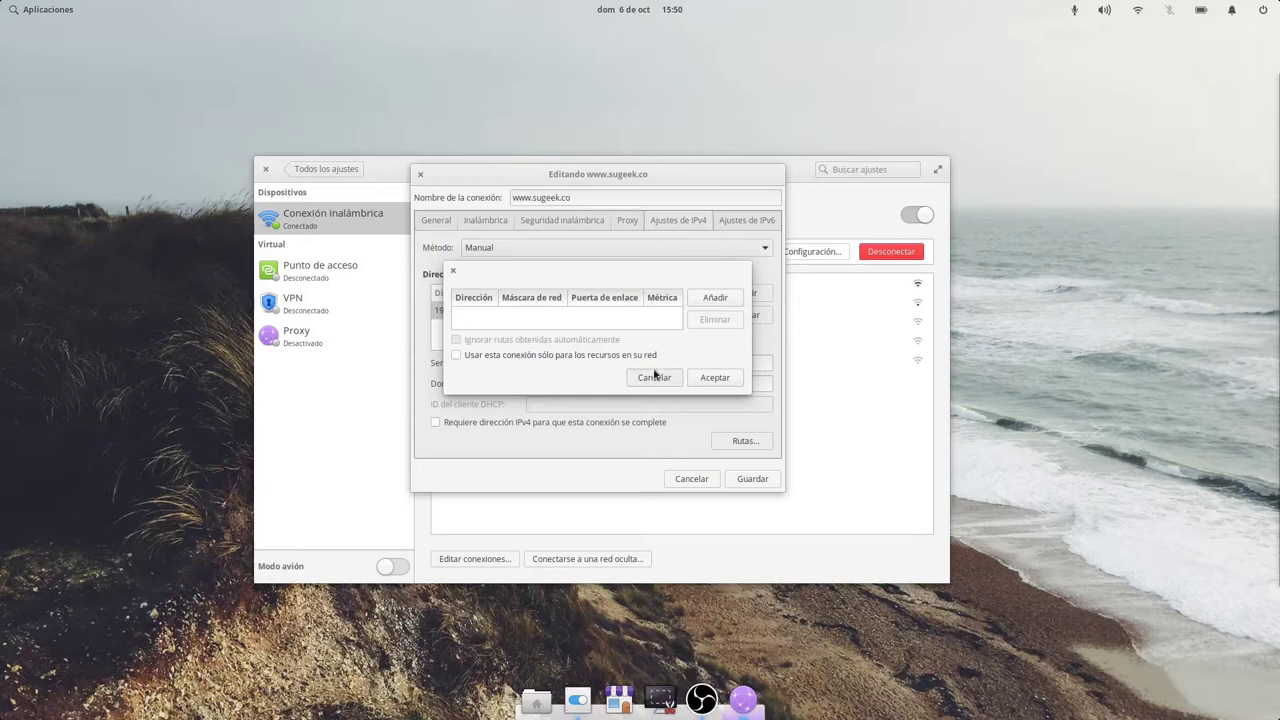
left_click(655, 377)
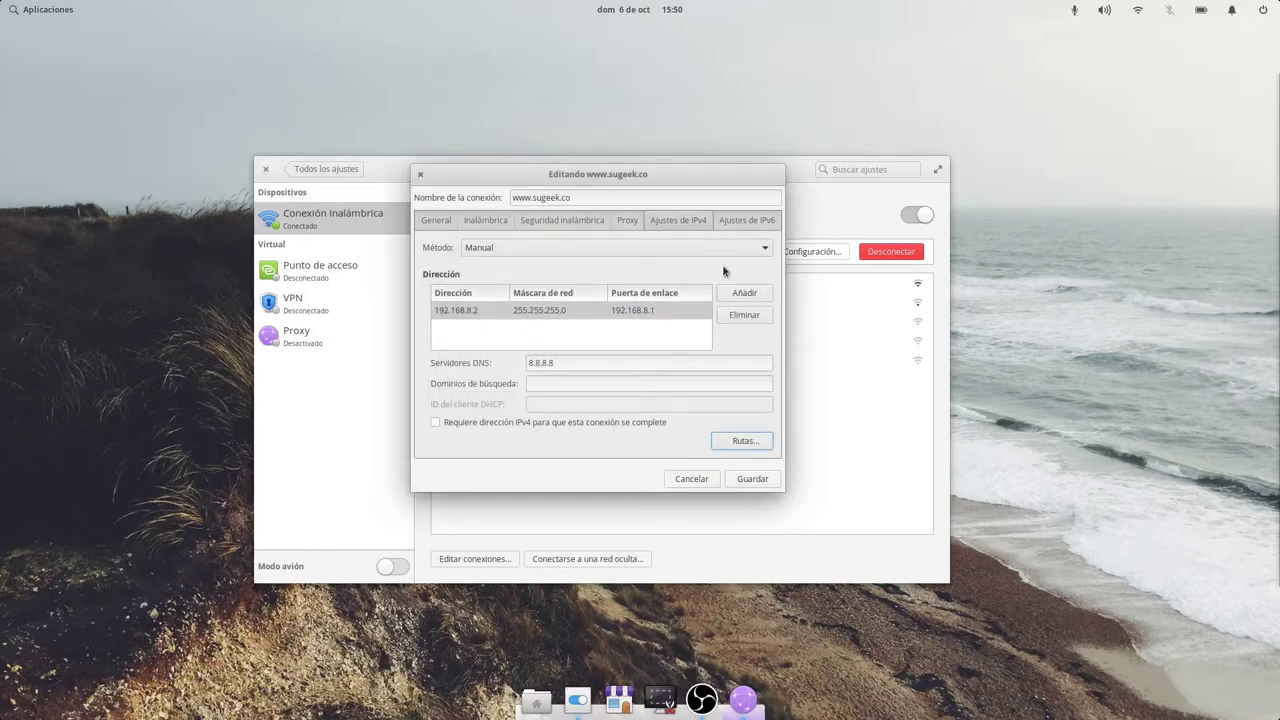
left_click(746, 221)
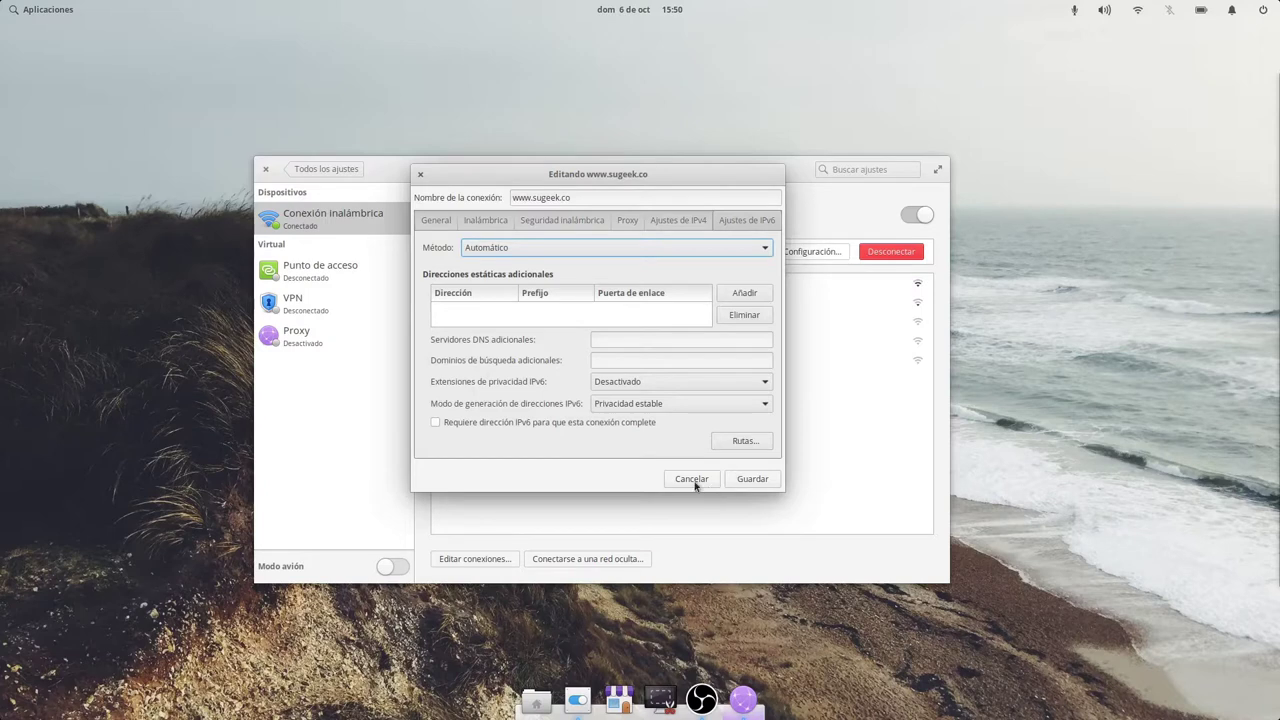
left_click(691, 479)
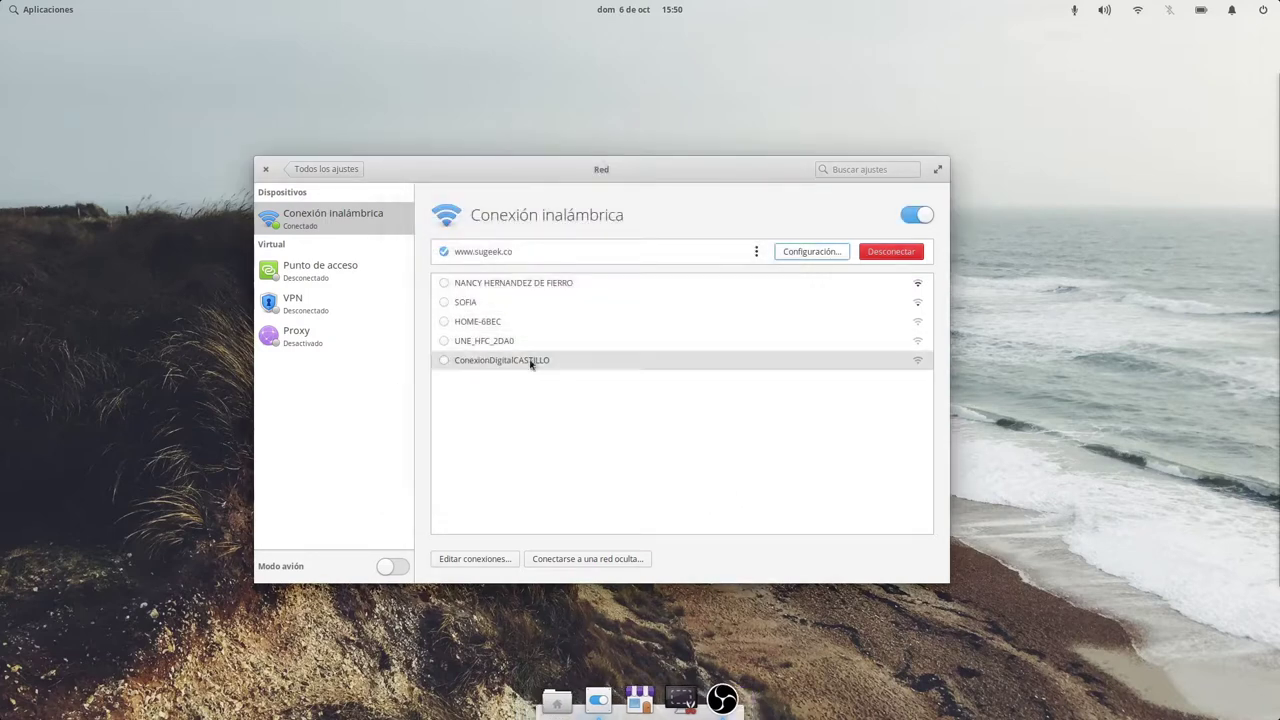
Open the hidden-network form, keep connection Nueva… and security Ninguna, then cancel it.
left_click(627, 563)
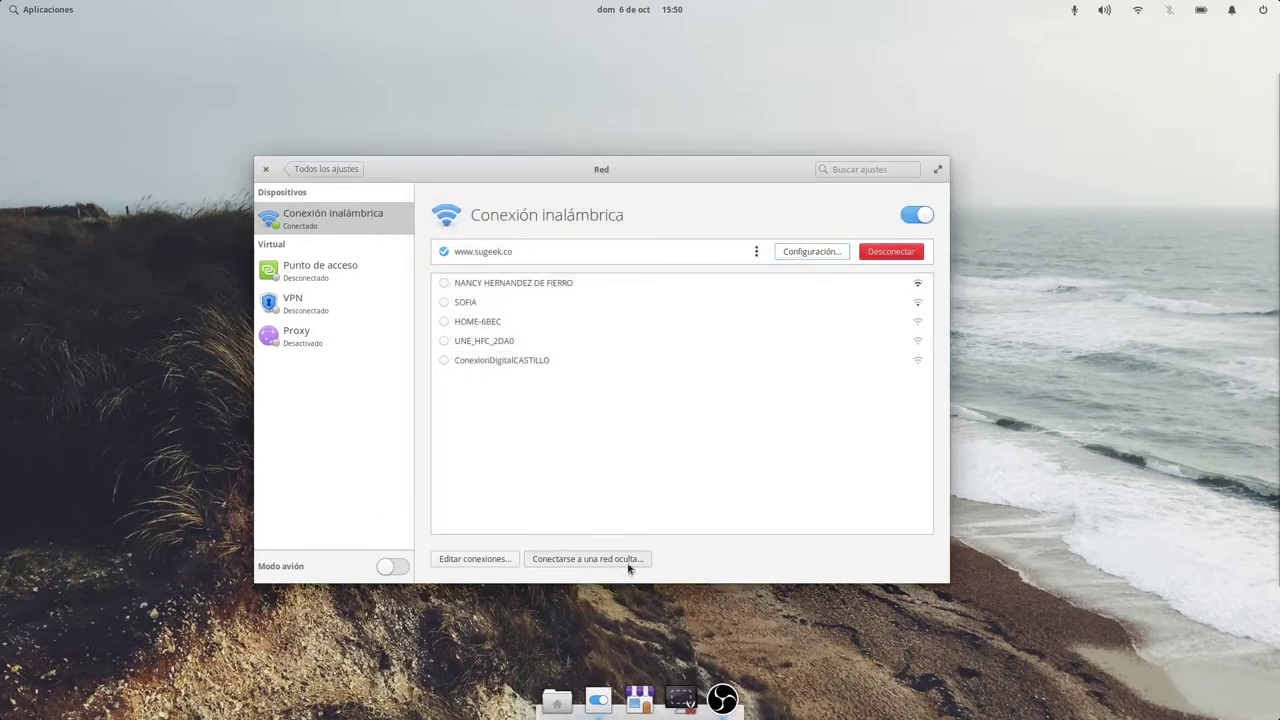
left_click(600, 367)
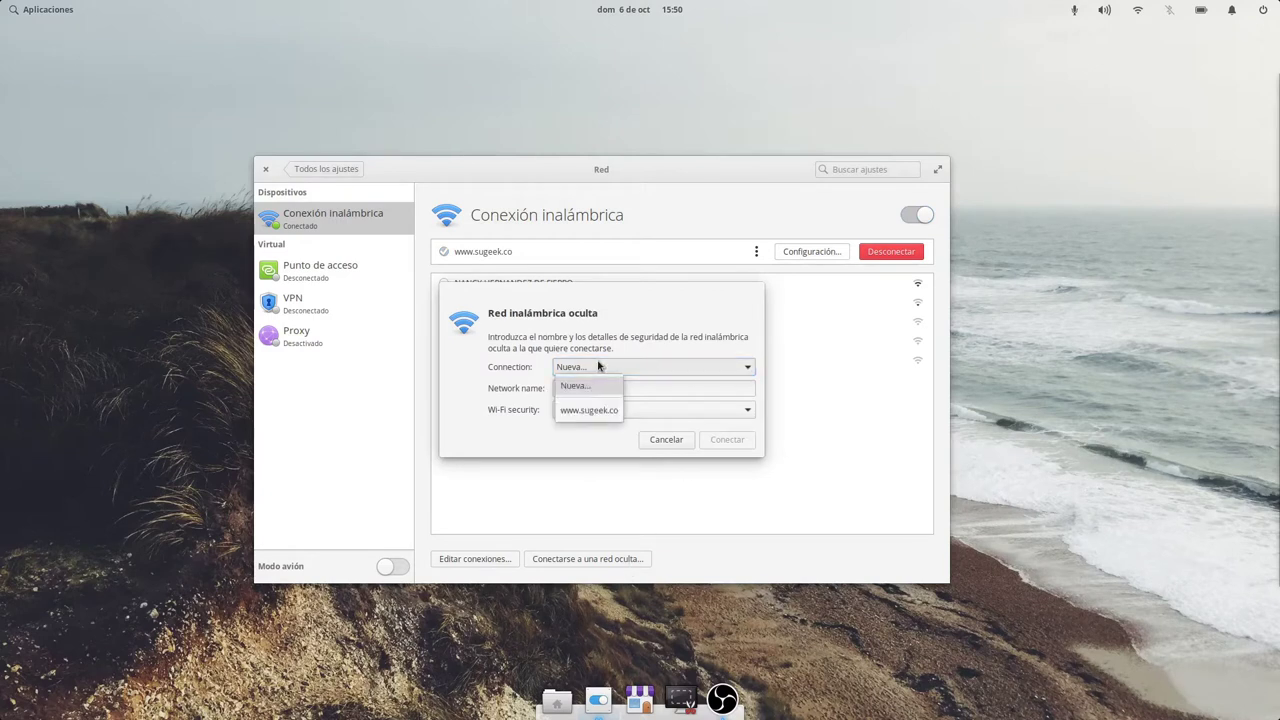
left_click(598, 367)
left_click(585, 390)
left_click(590, 410)
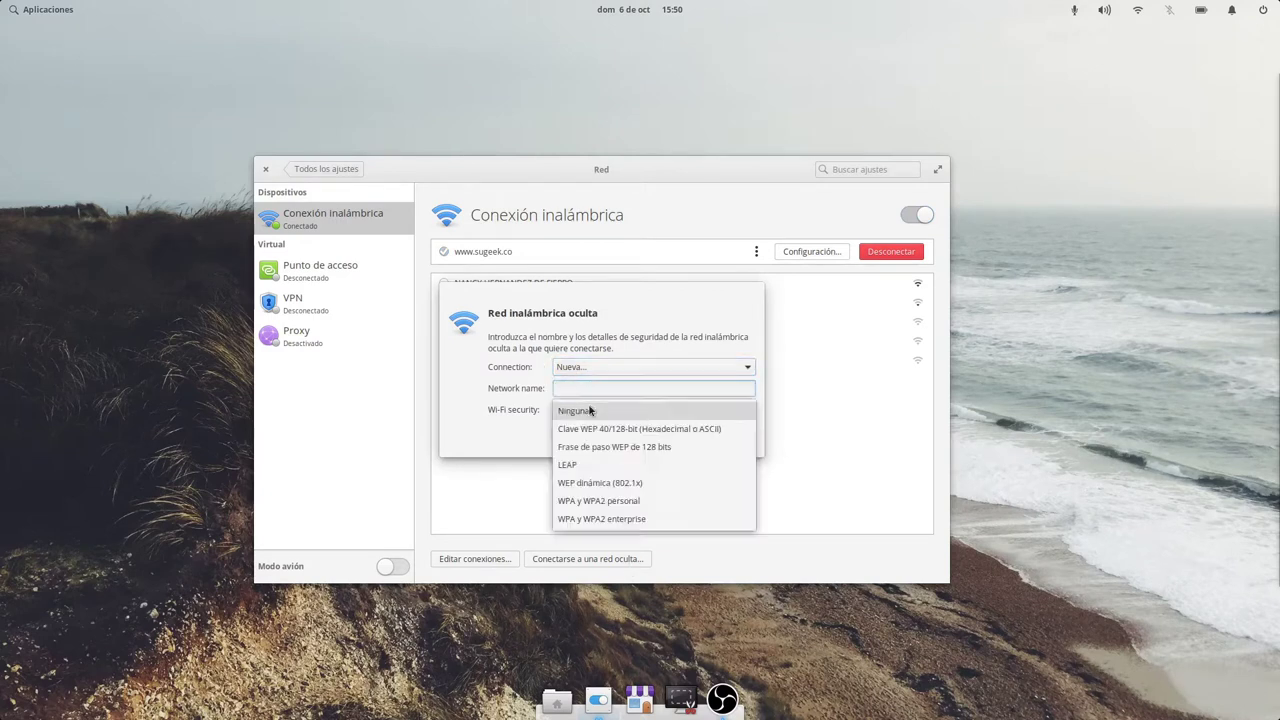
left_click(479, 421)
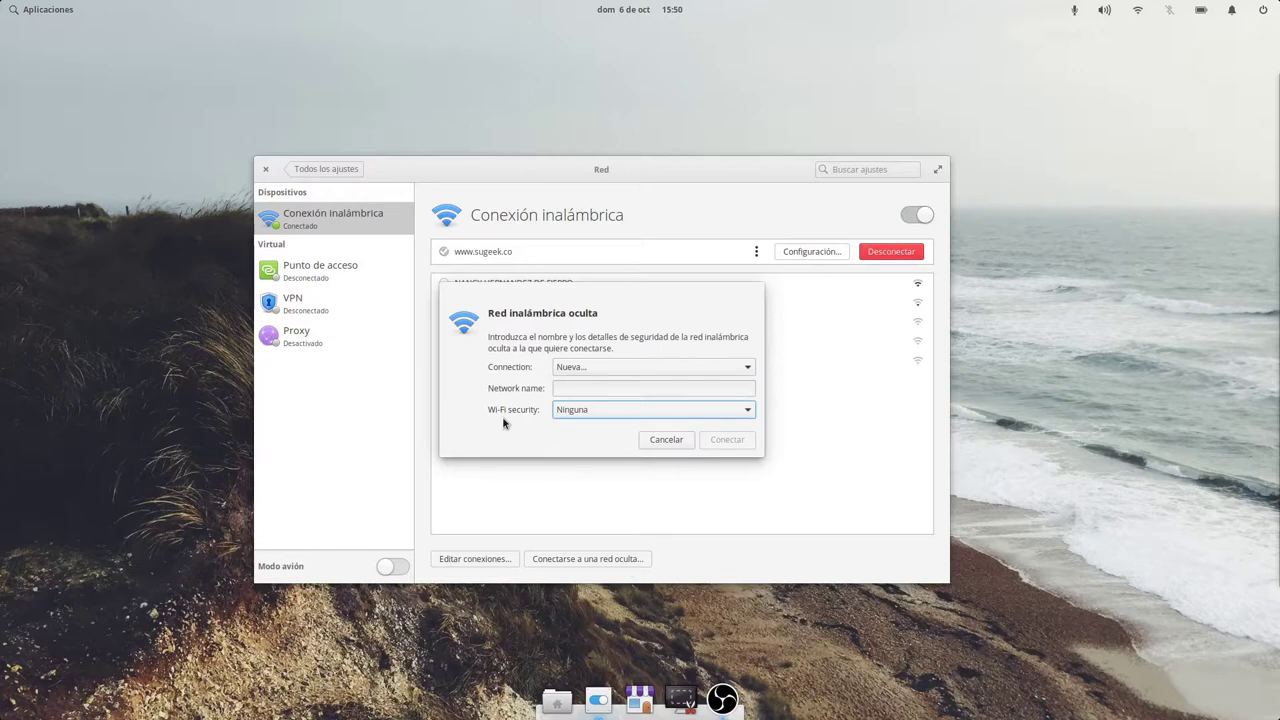
left_click(684, 441)
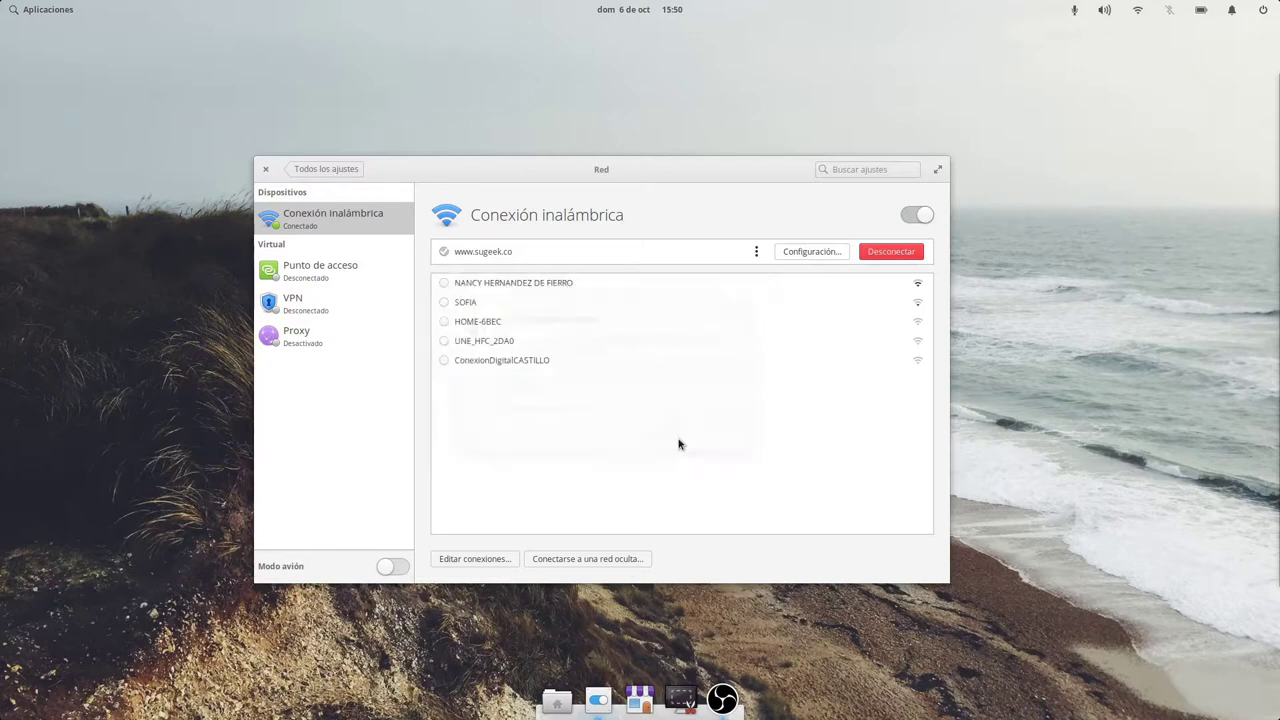
Start a new VPN connection, look over the types with OpenVPN selected, and cancel.
left_click(350, 309)
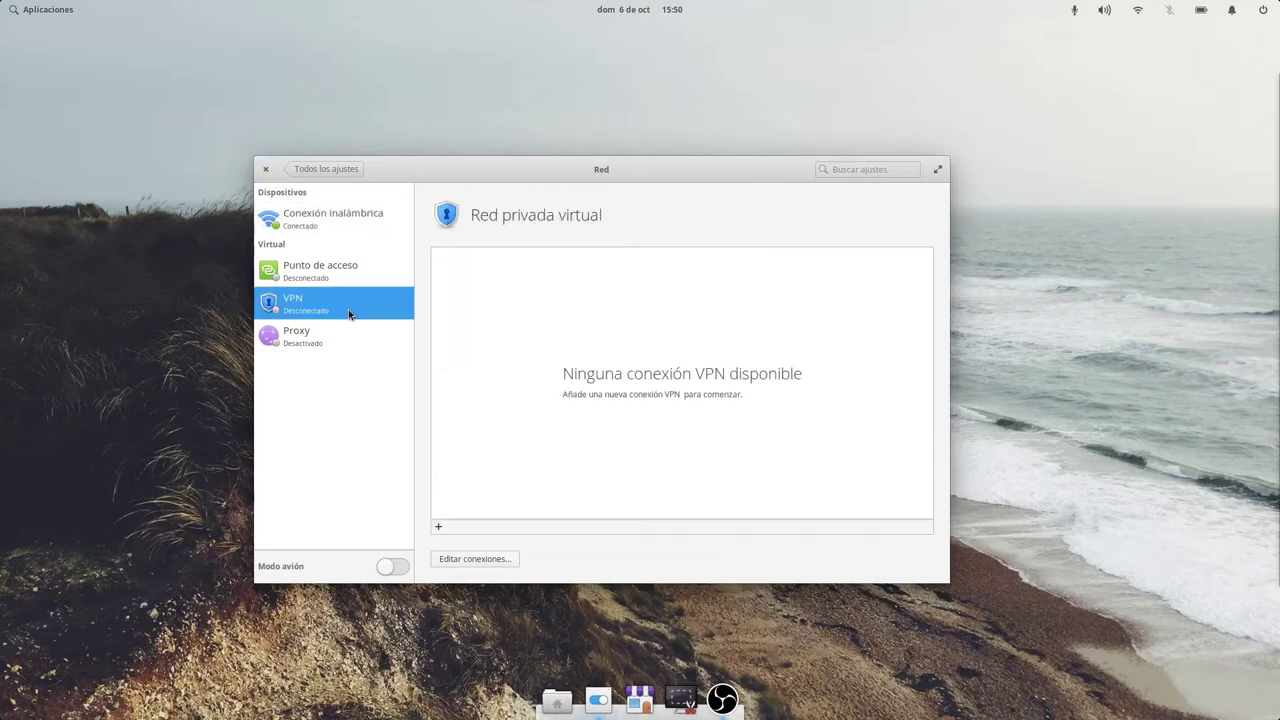
left_click(438, 526)
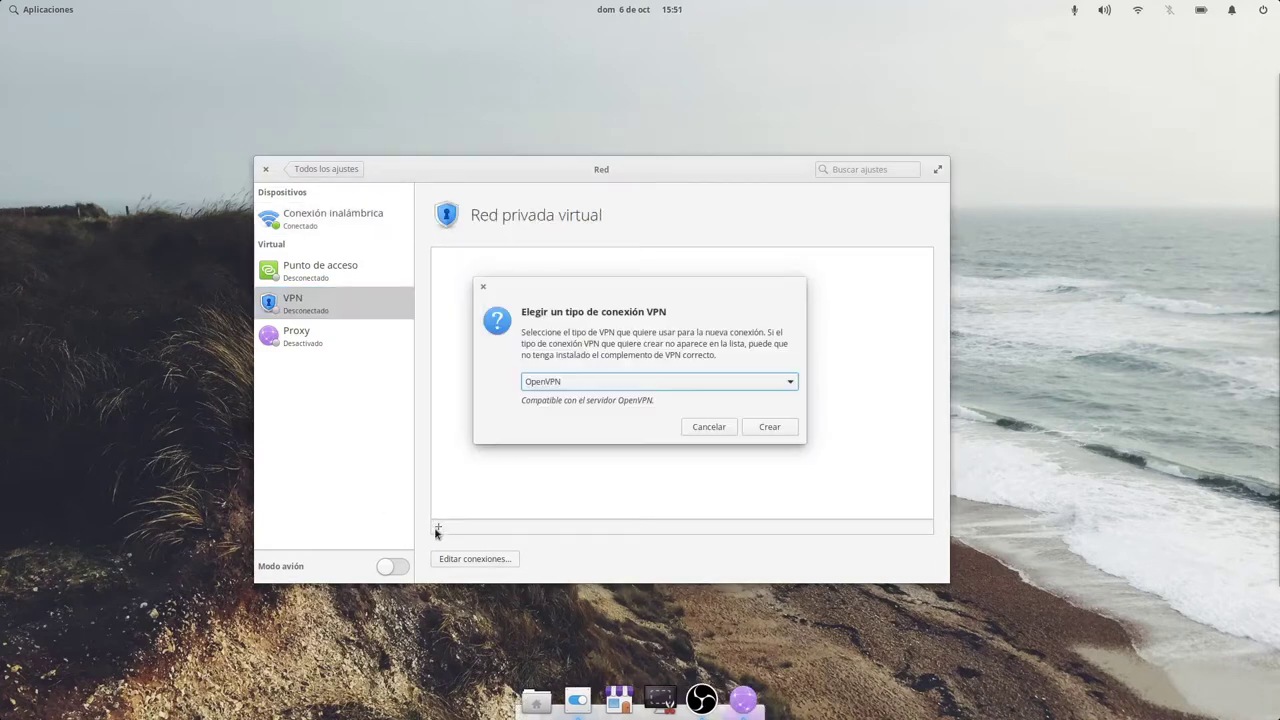
left_click(596, 388)
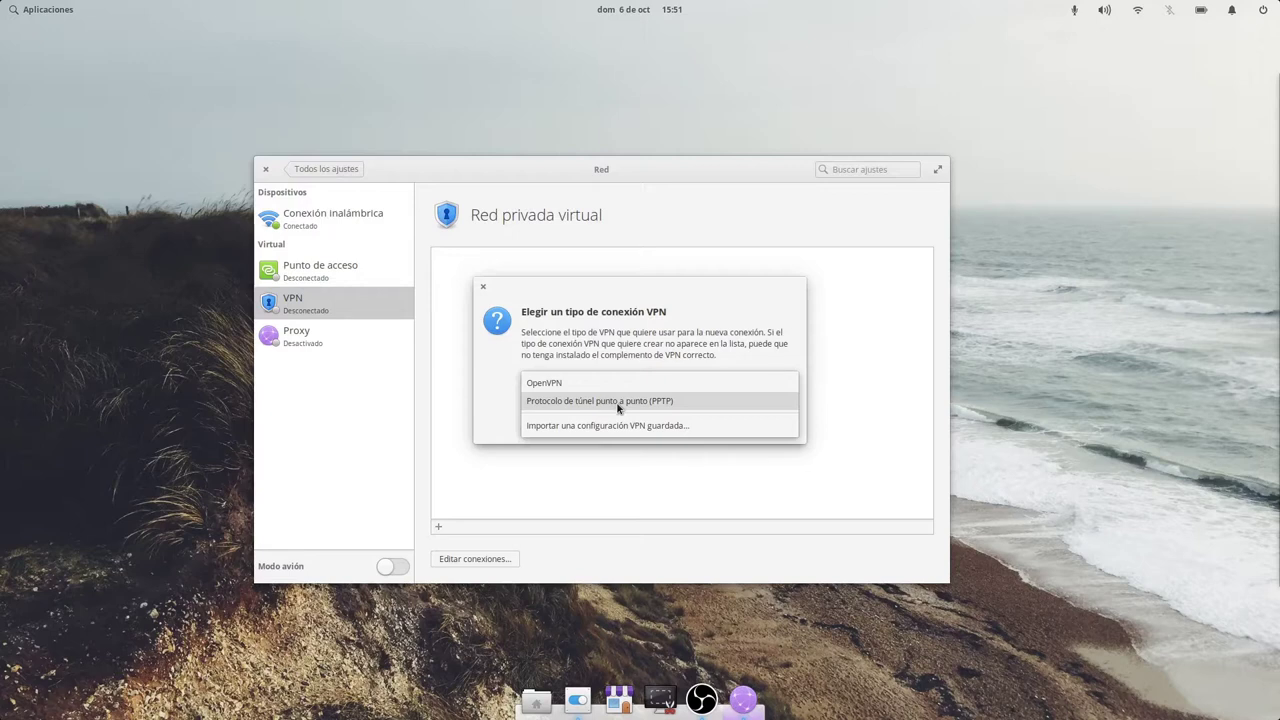
left_click(677, 321)
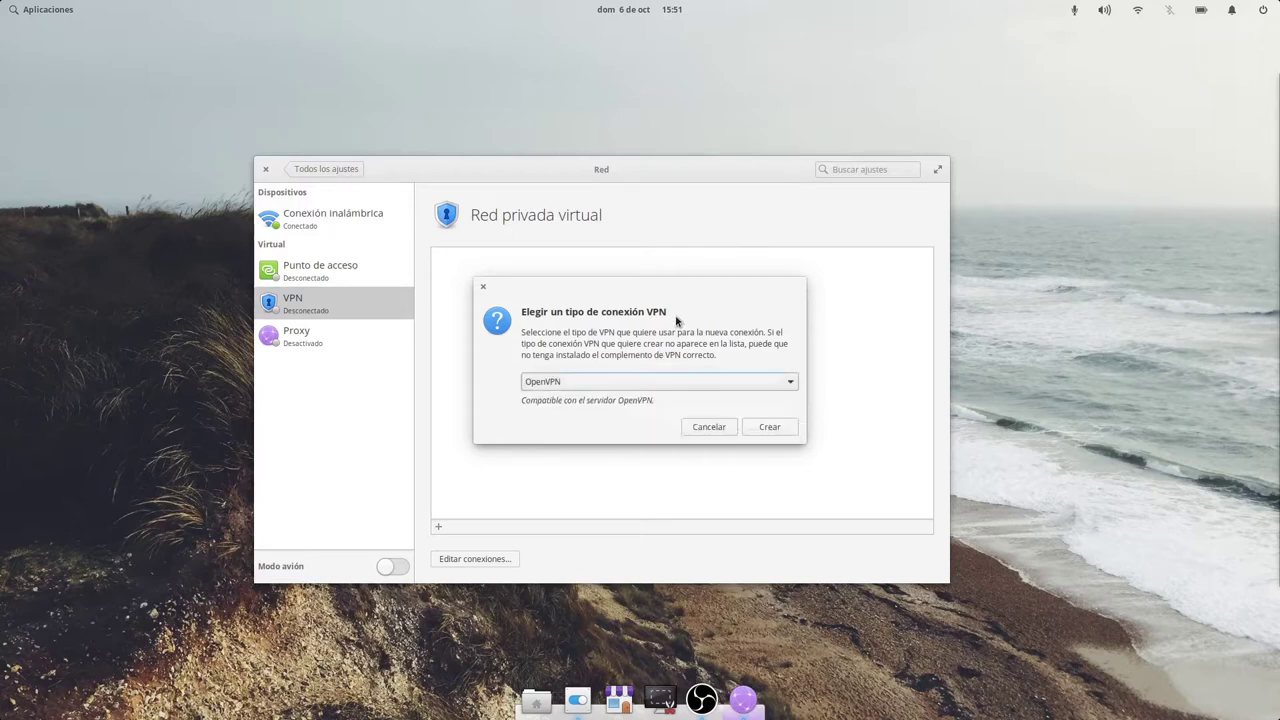
left_click(721, 431)
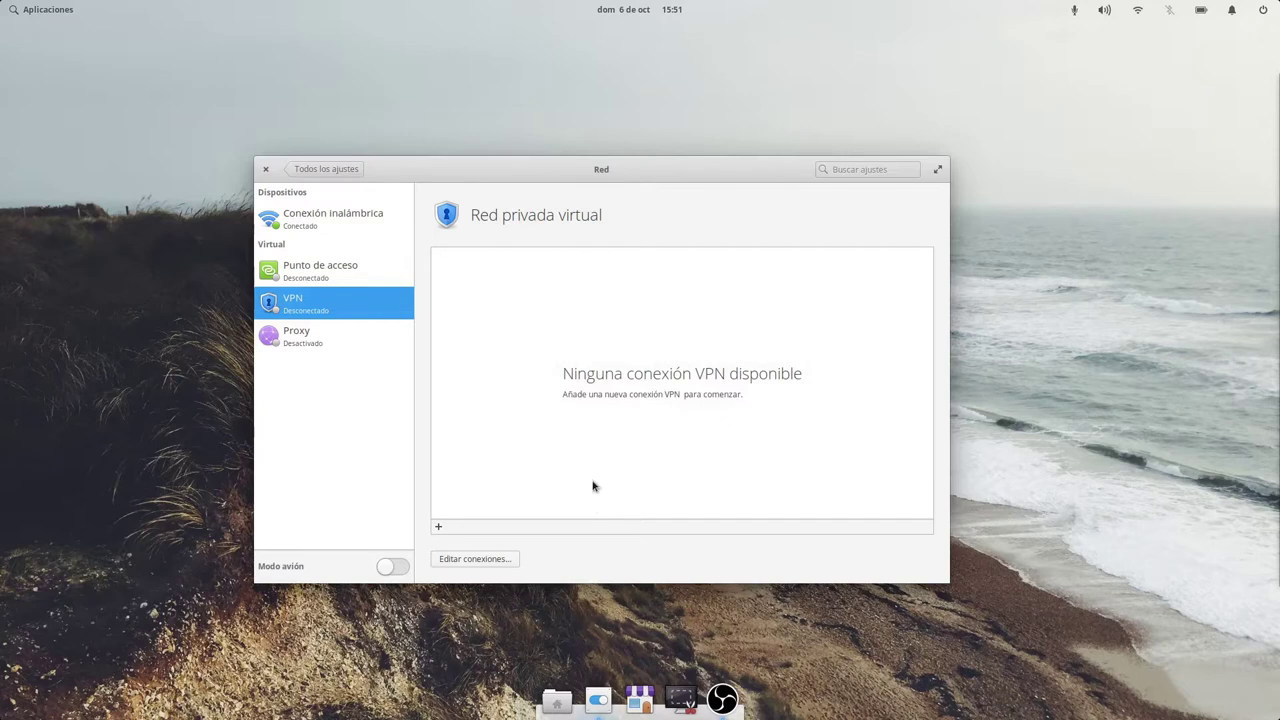
View the Proxy and Punto de acceso pages, then return to all settings.
left_click(345, 340)
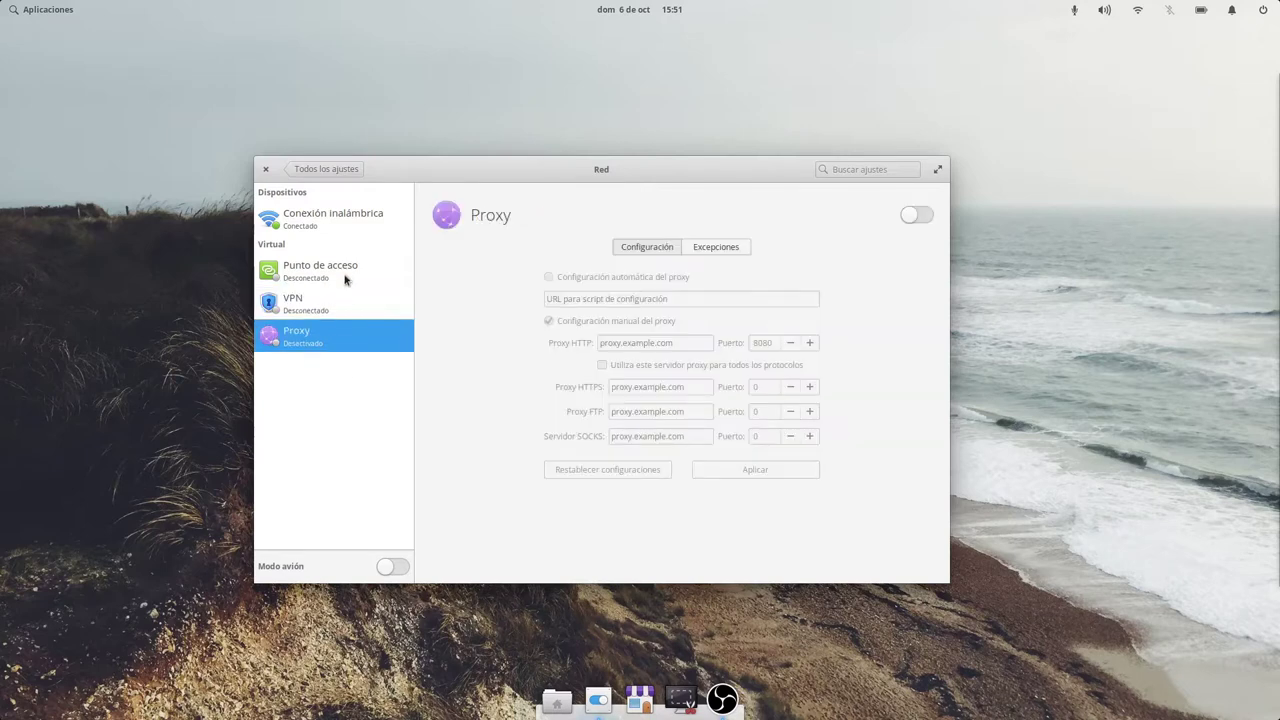
left_click(346, 277)
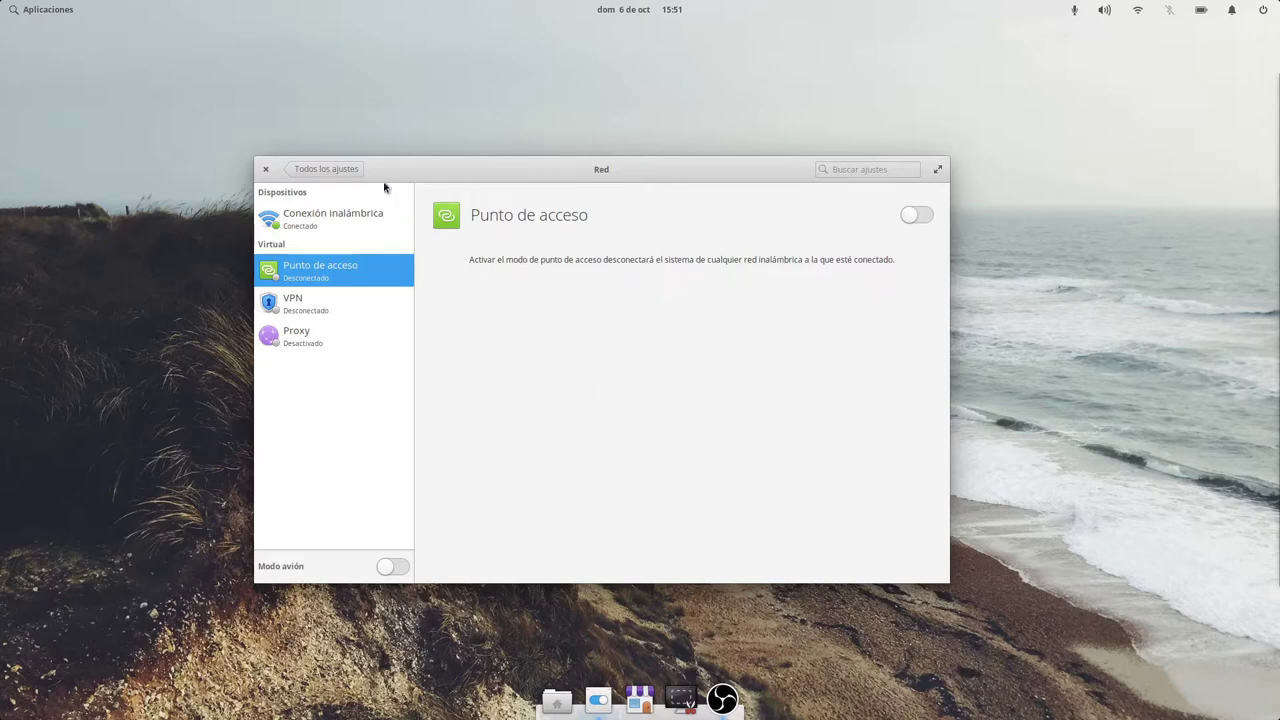
left_click(356, 169)
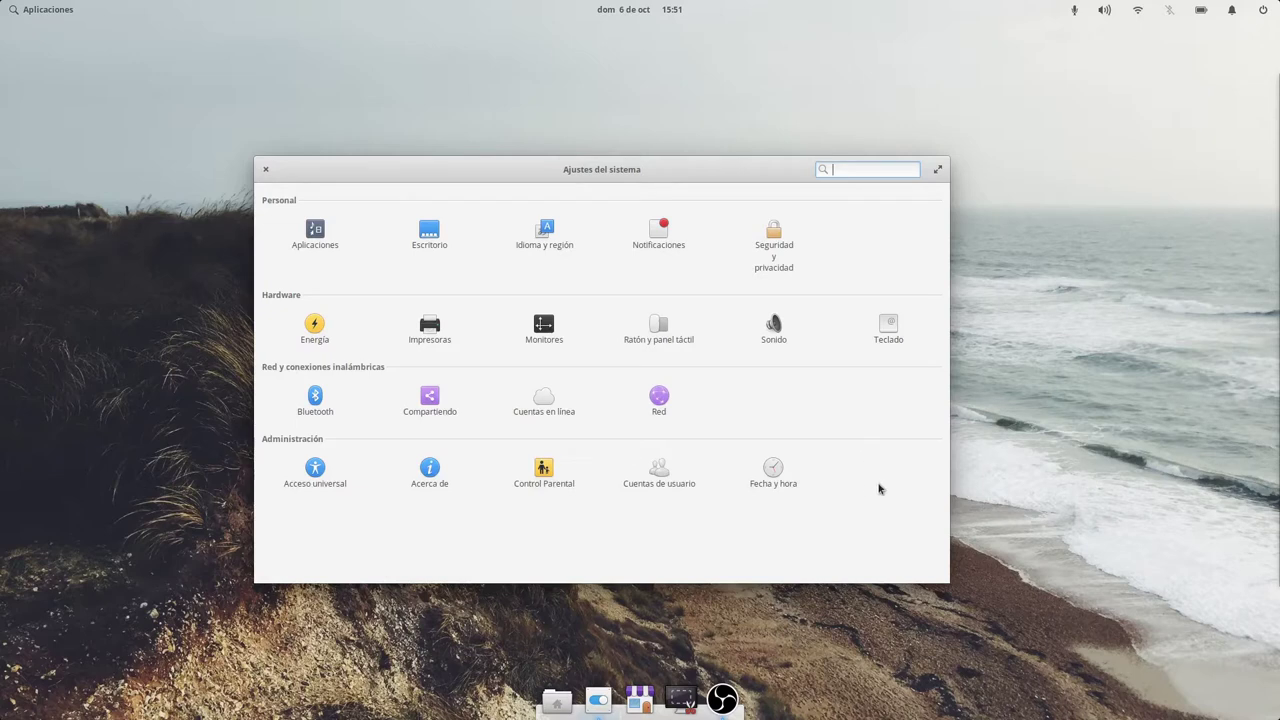
left_click(326, 480)
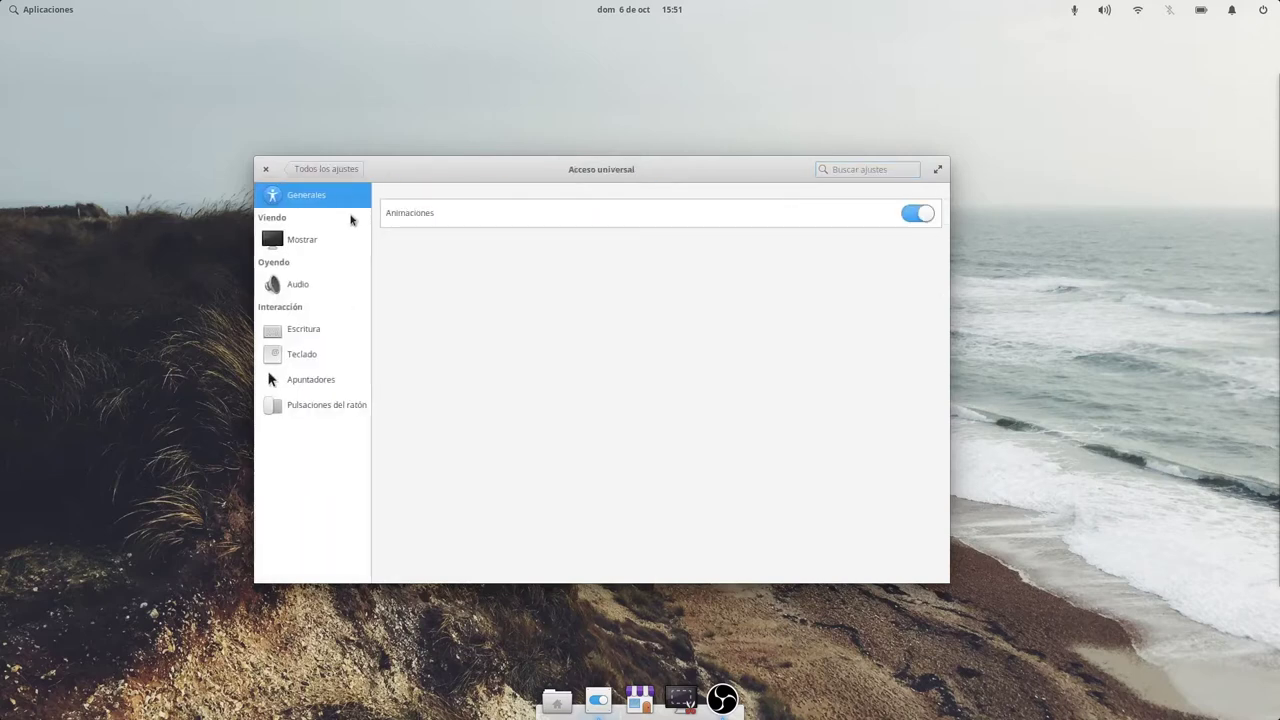
left_click(338, 242)
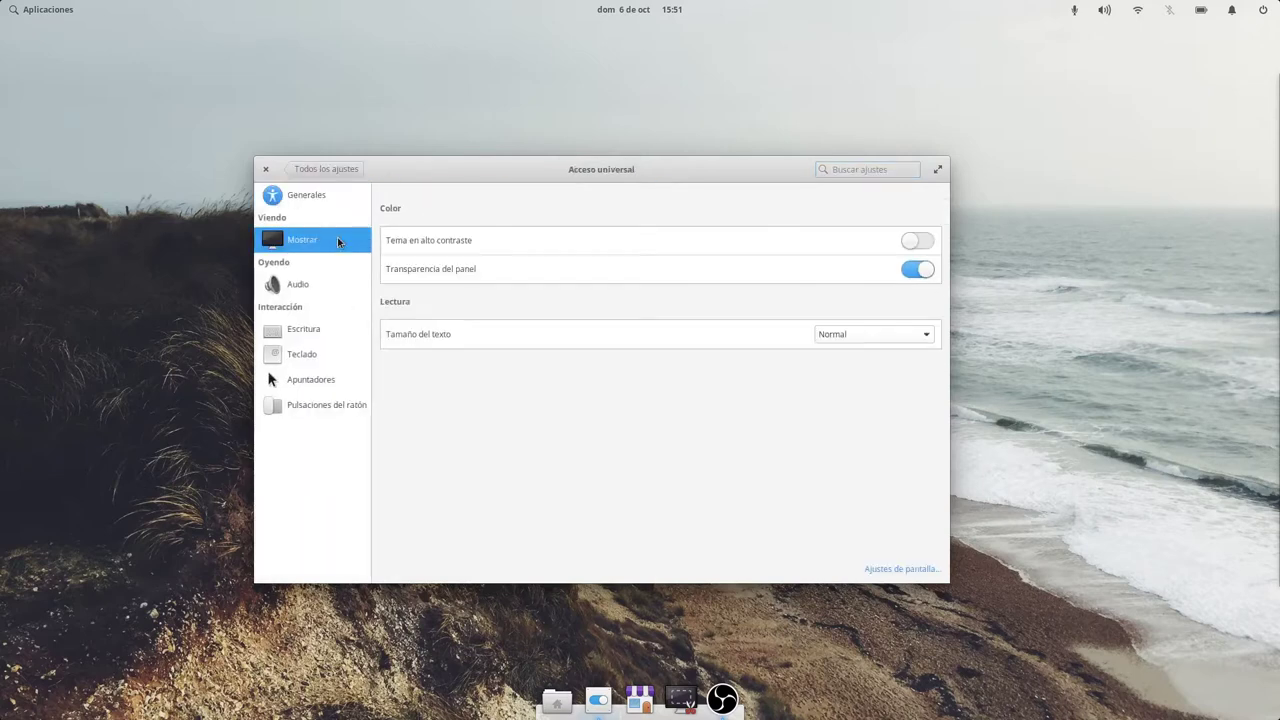
left_click(915, 242)
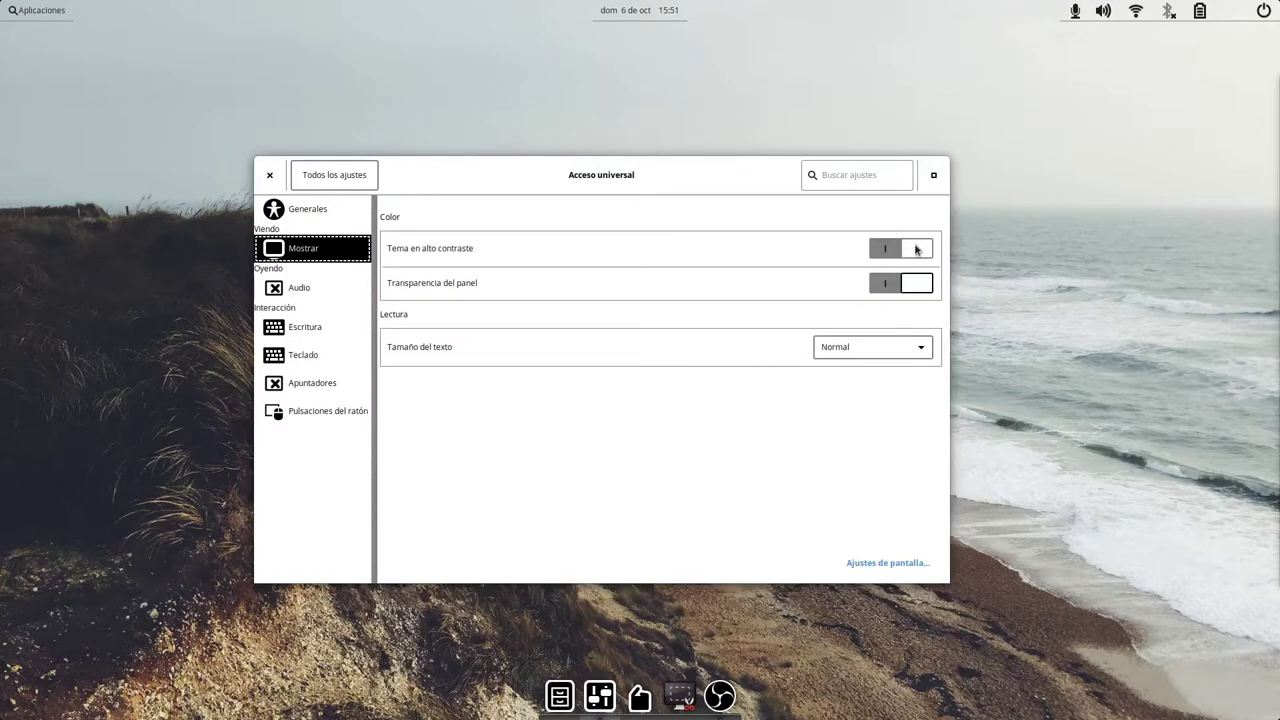
left_click(917, 249)
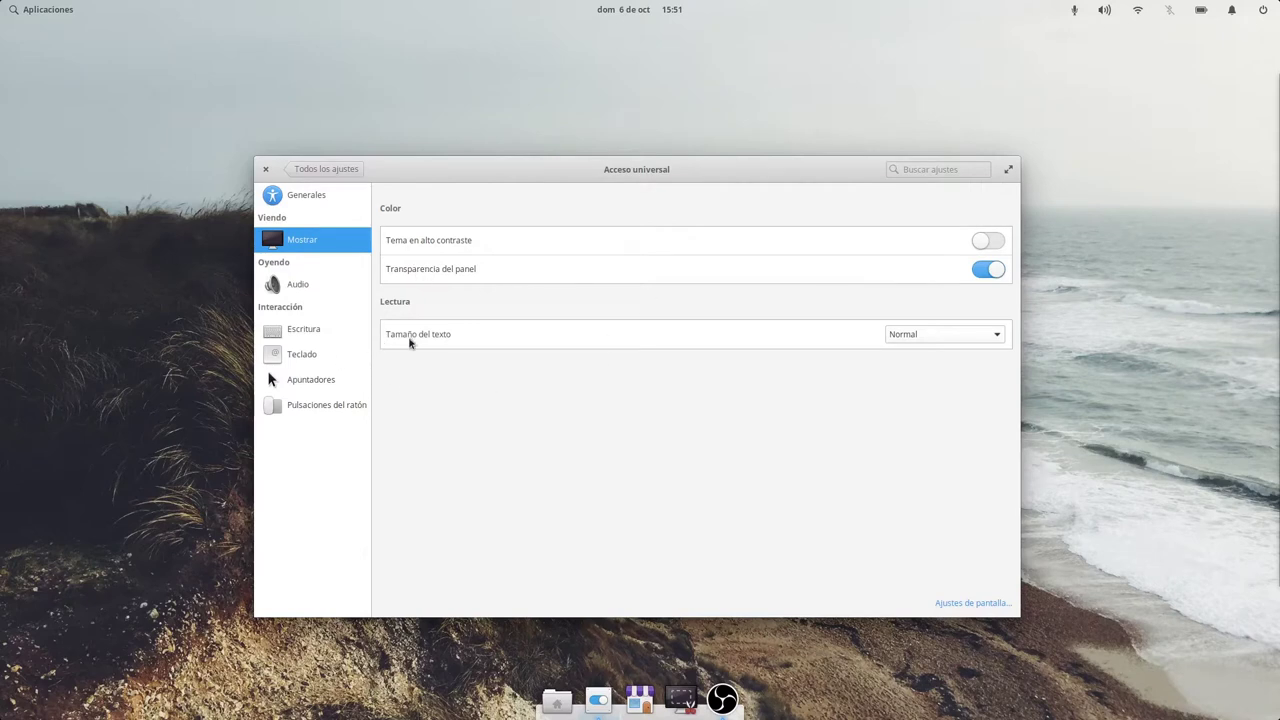
left_click(310, 287)
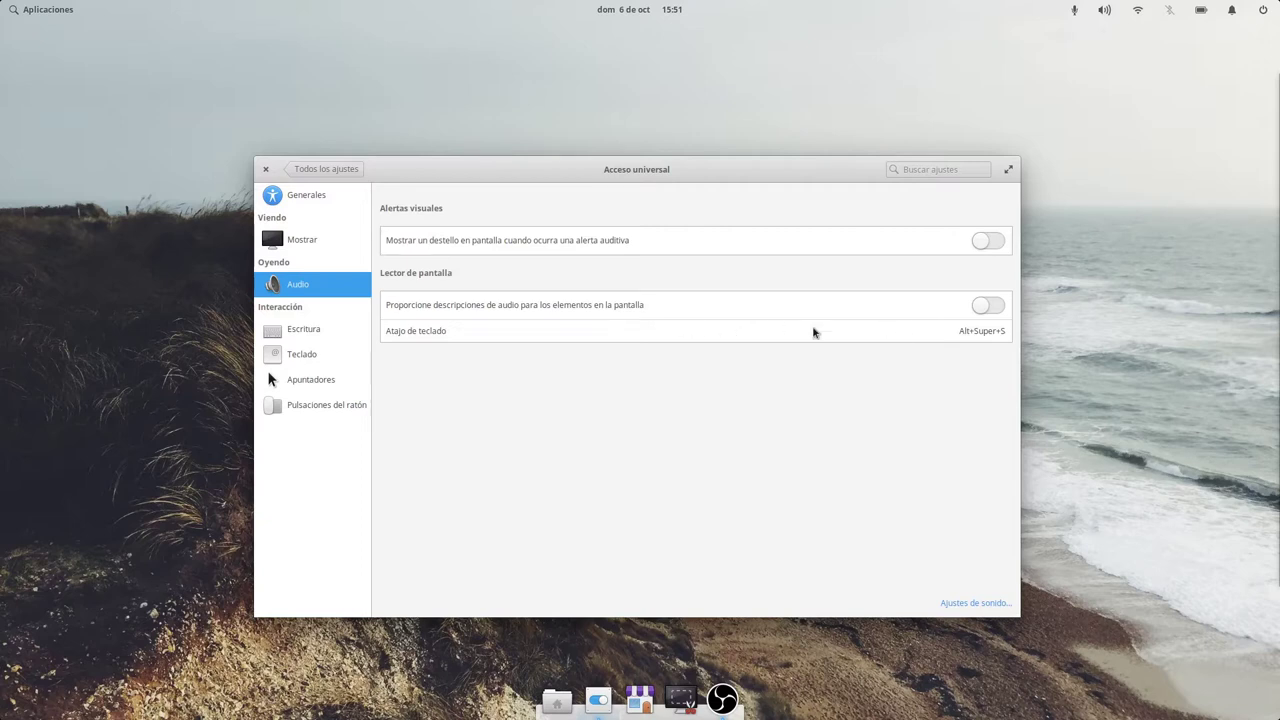
left_click(338, 331)
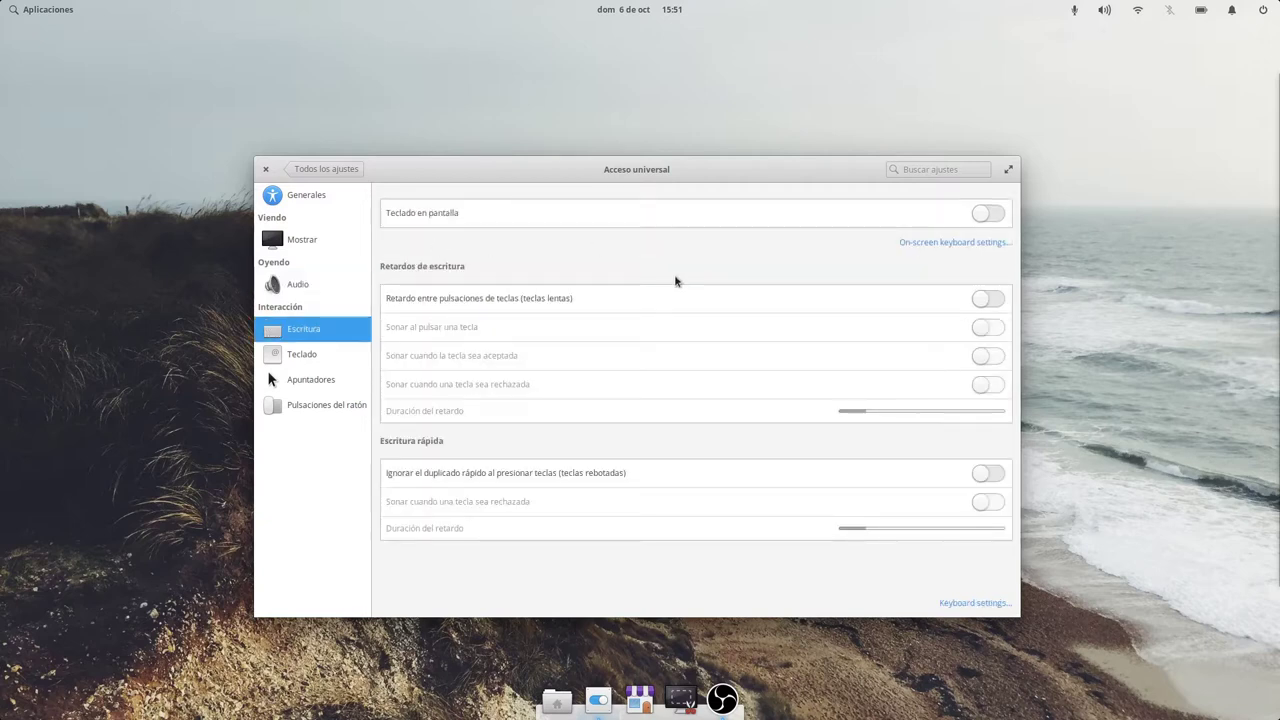
left_click(990, 214)
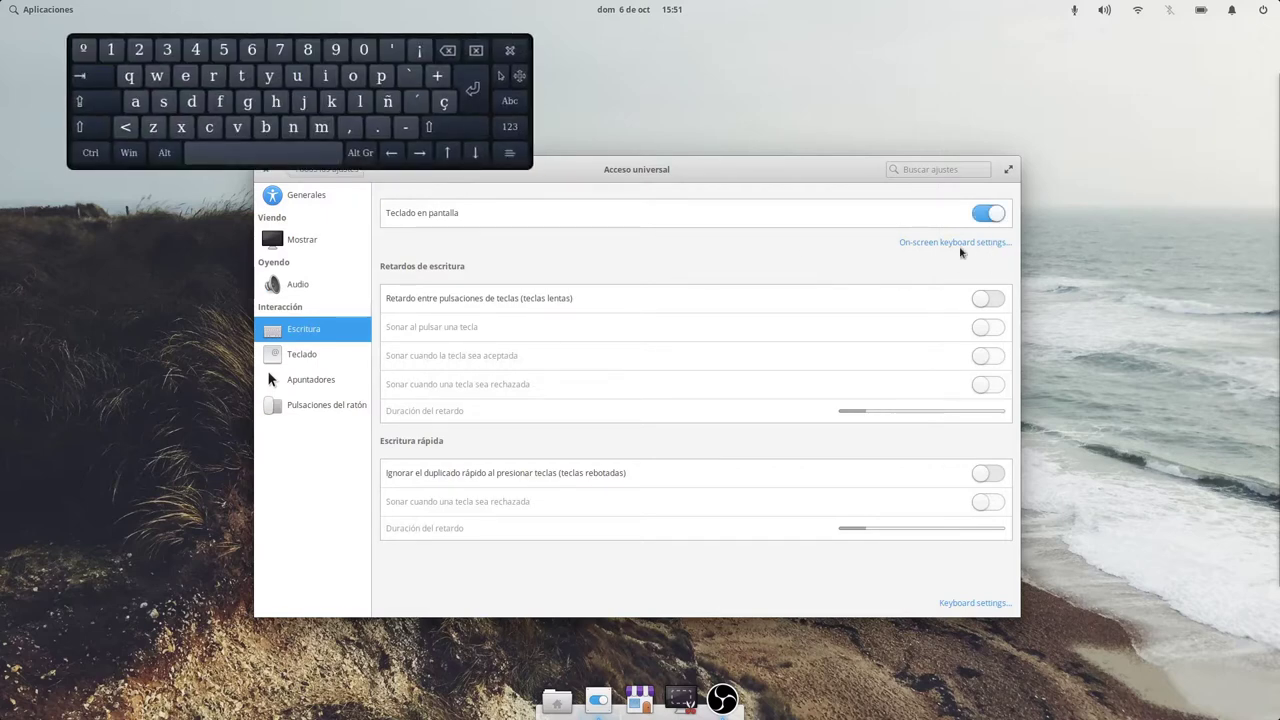
left_click(987, 214)
left_click(319, 357)
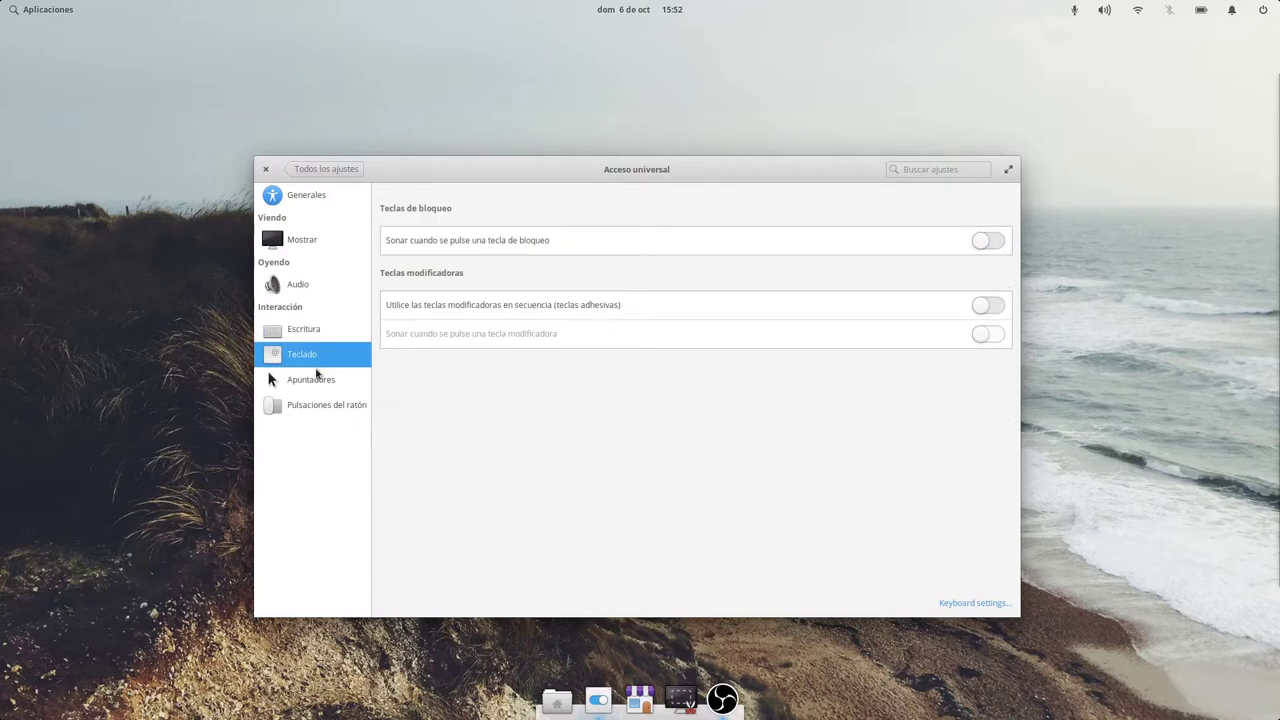
left_click(311, 382)
left_click(307, 405)
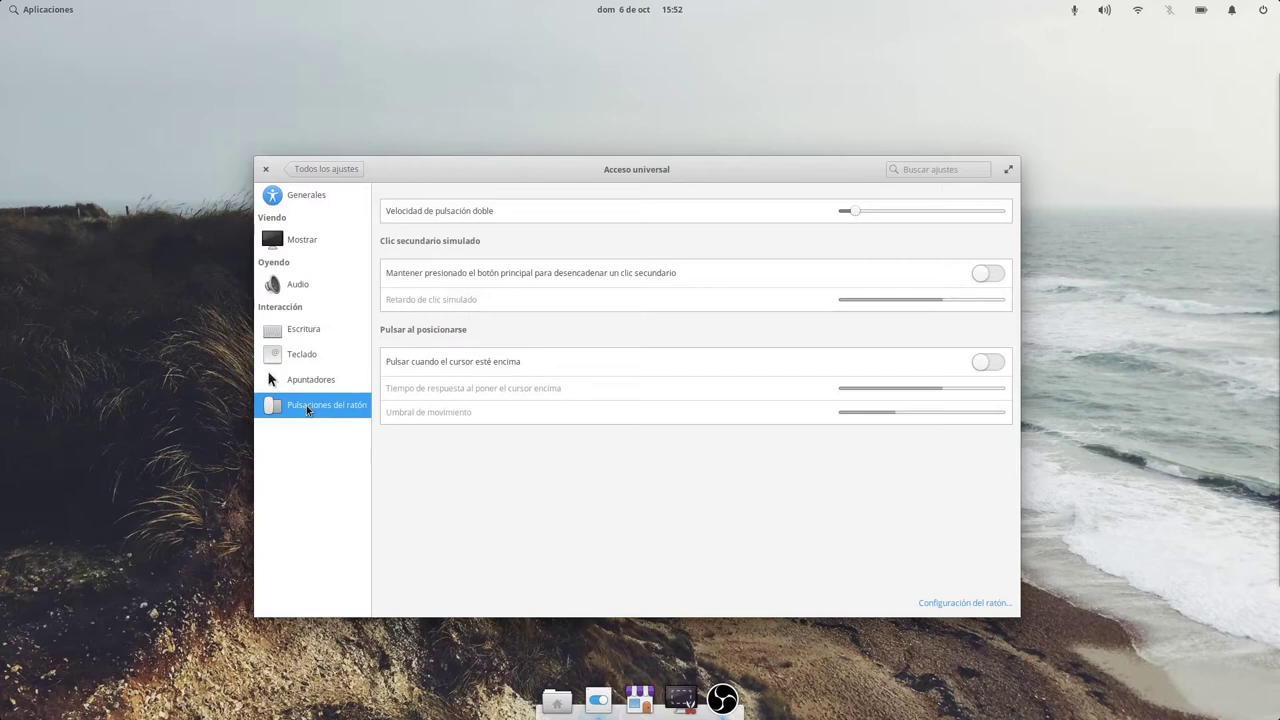
left_click(326, 169)
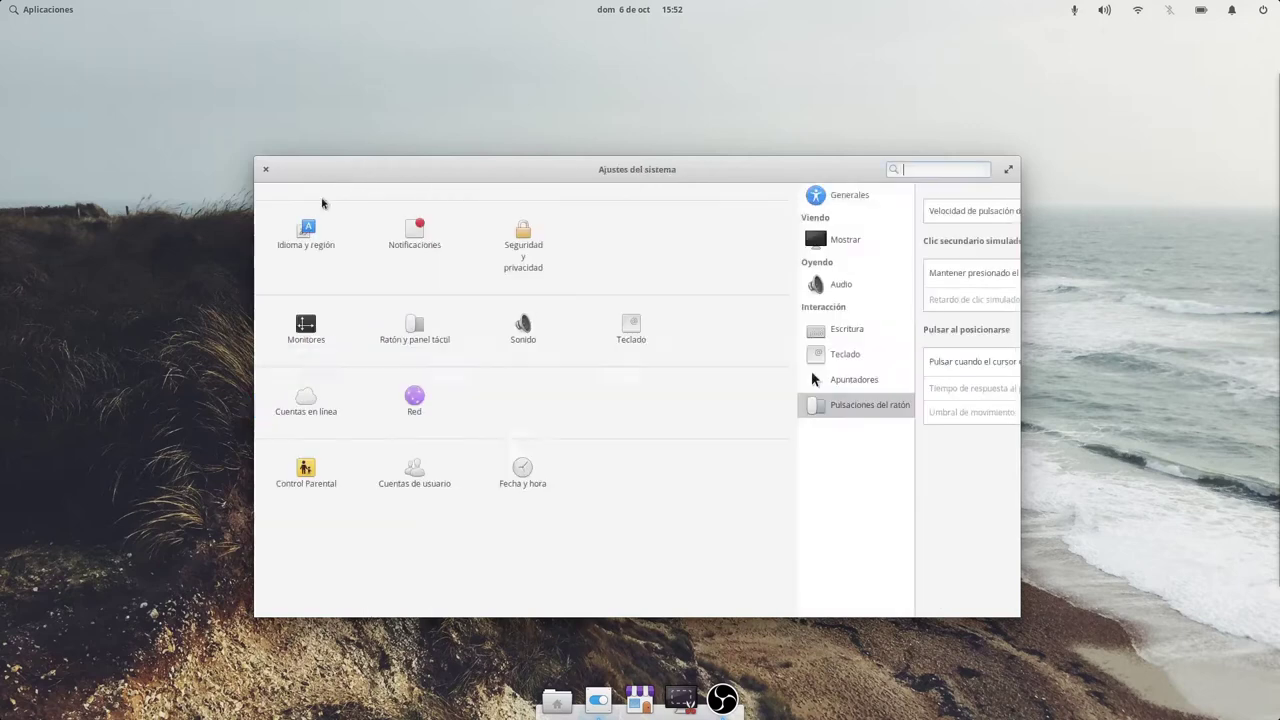
On Acerca de, select the kernel, GTK, processor, graphics, memory and storage lines, then go back.
left_click(392, 470)
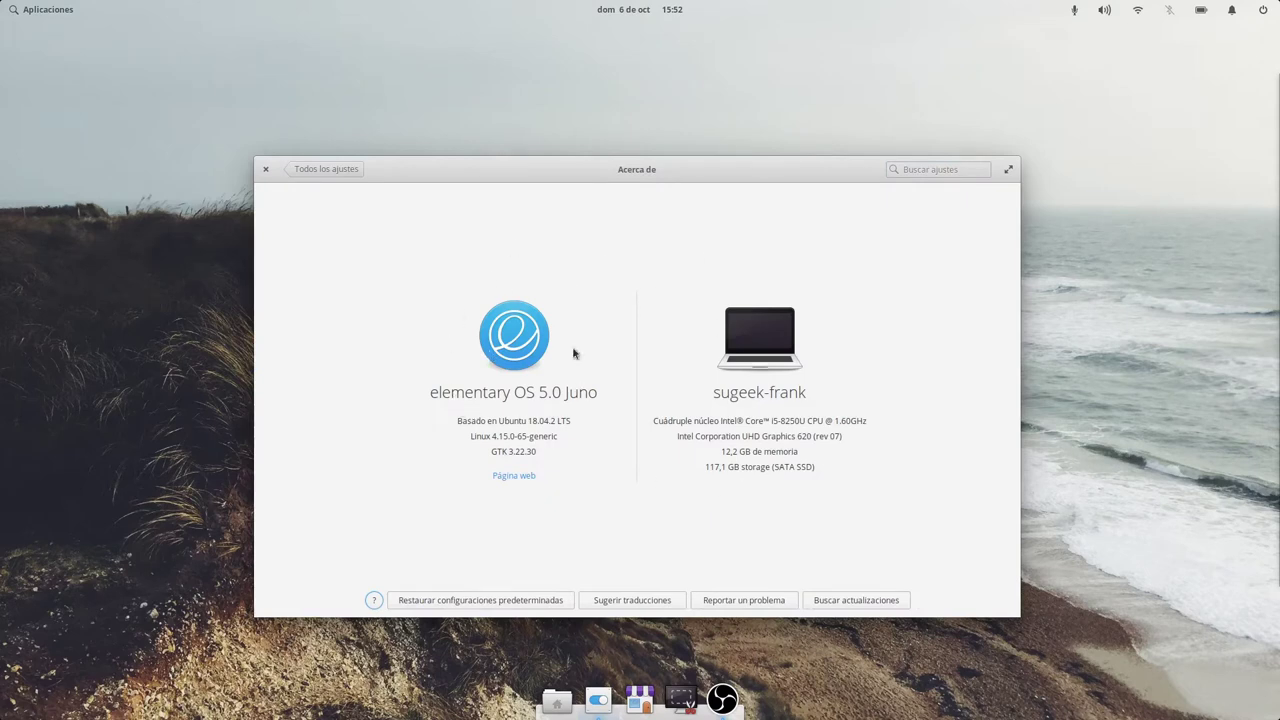
left_click_drag(471, 436, 560, 436)
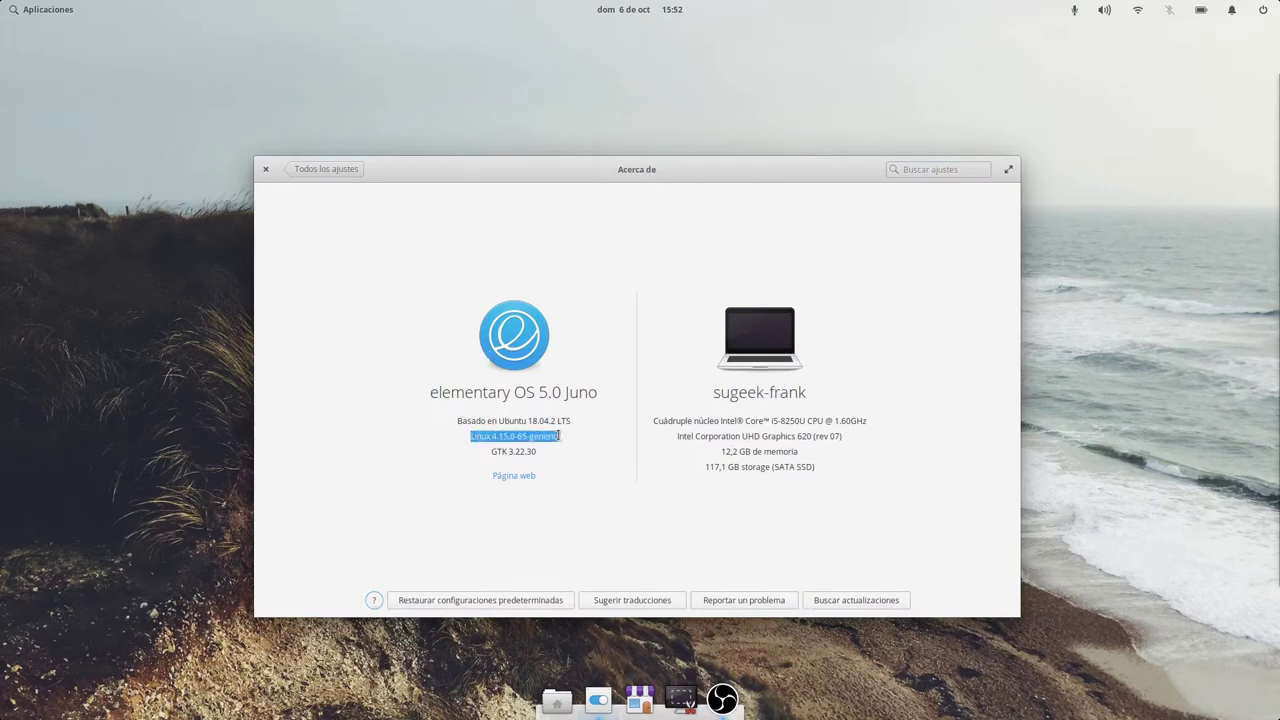
left_click_drag(480, 420, 540, 451)
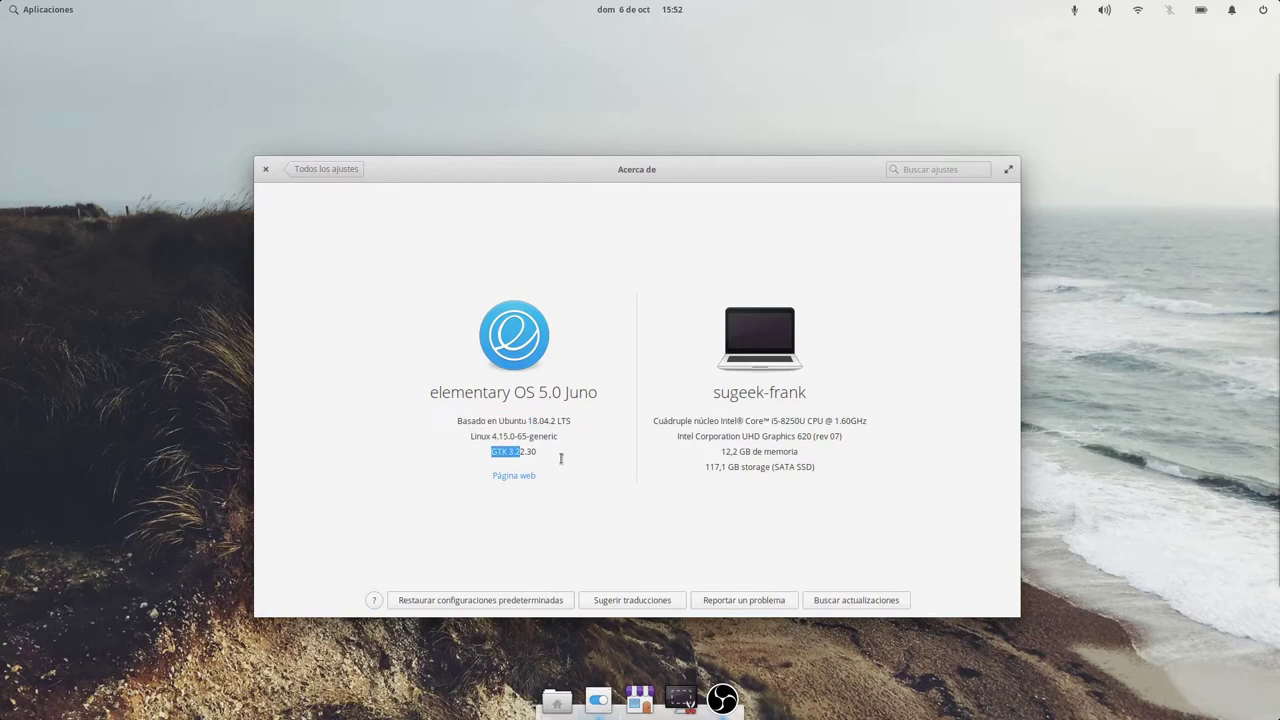
triple_click(796, 421)
triple_click(786, 437)
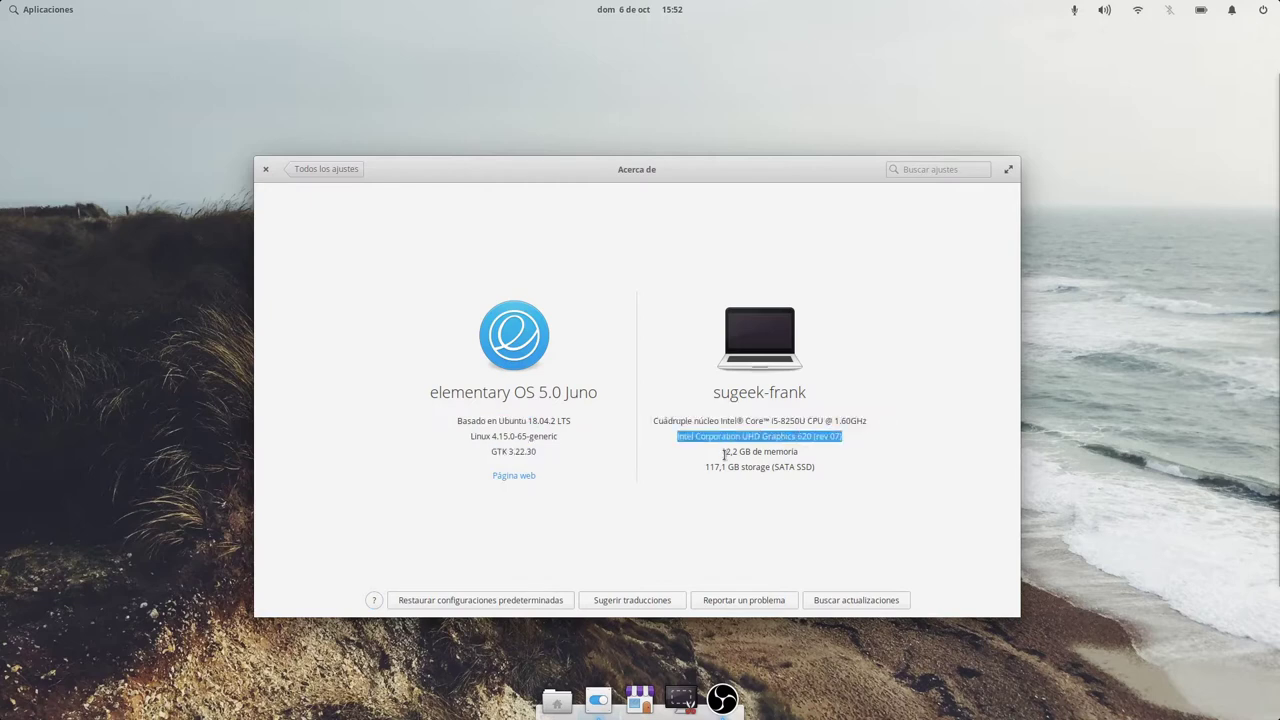
left_click_drag(721, 451, 814, 466)
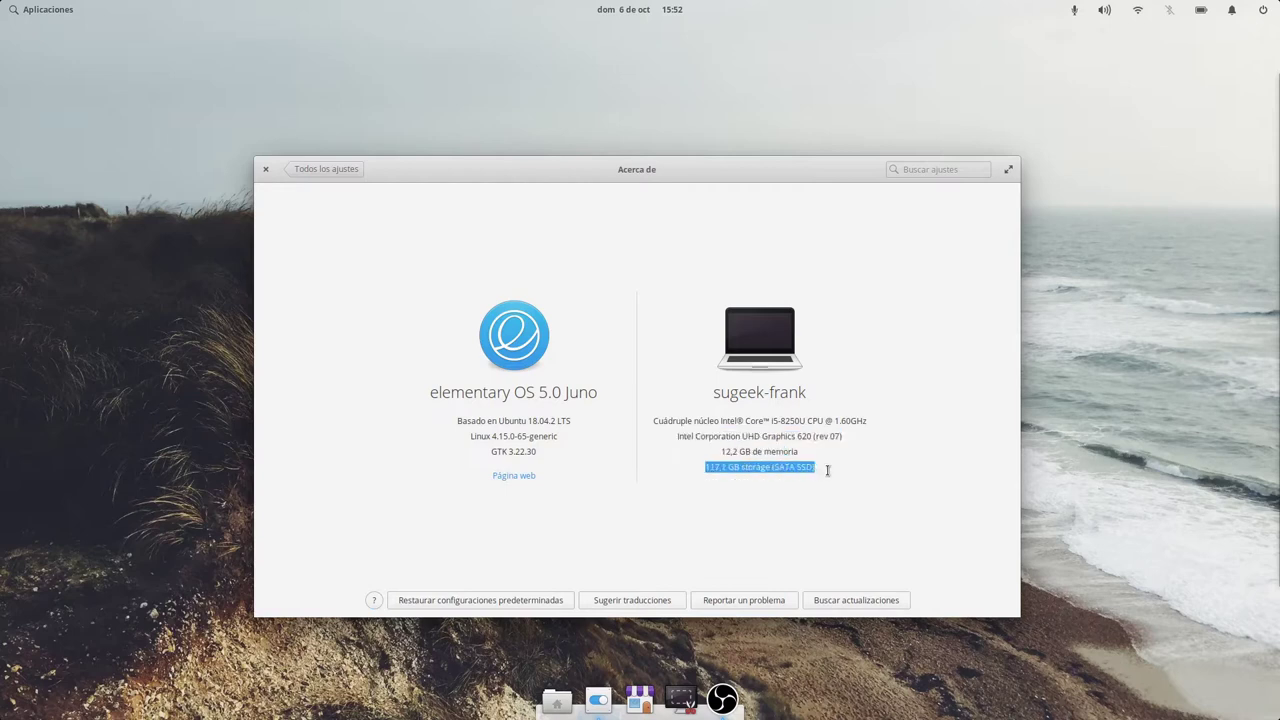
left_click(823, 476)
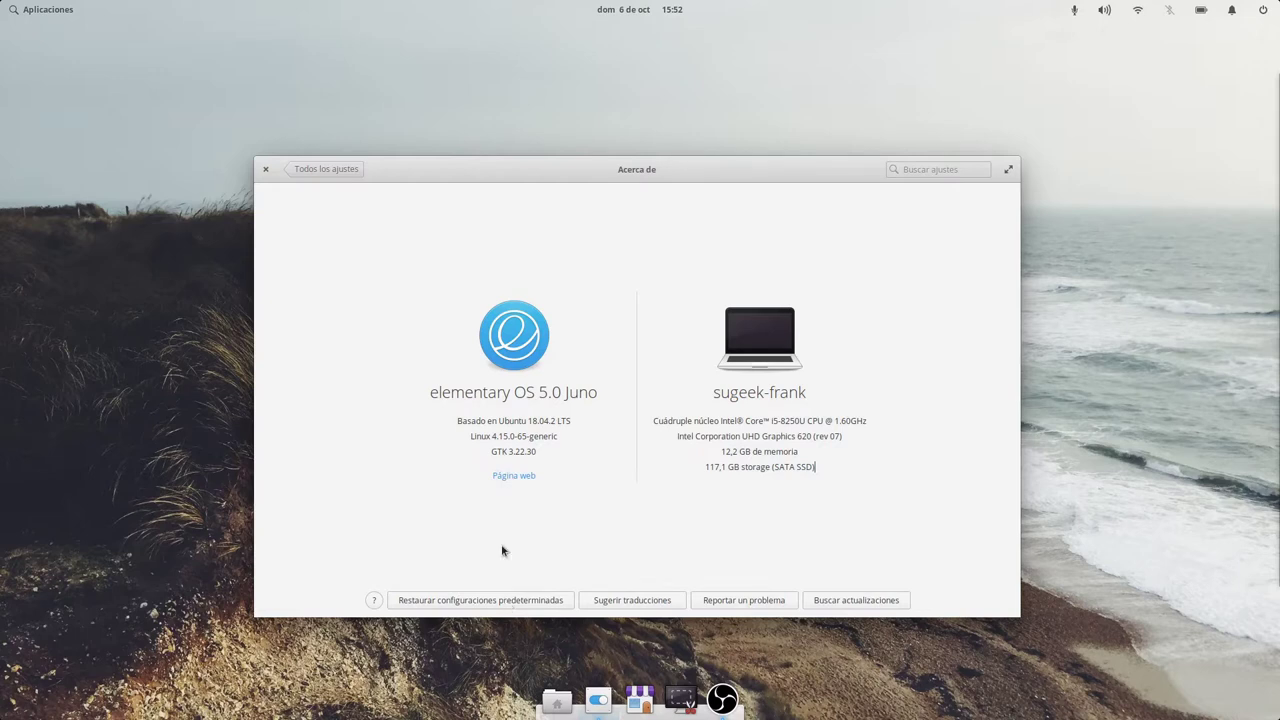
left_click(345, 170)
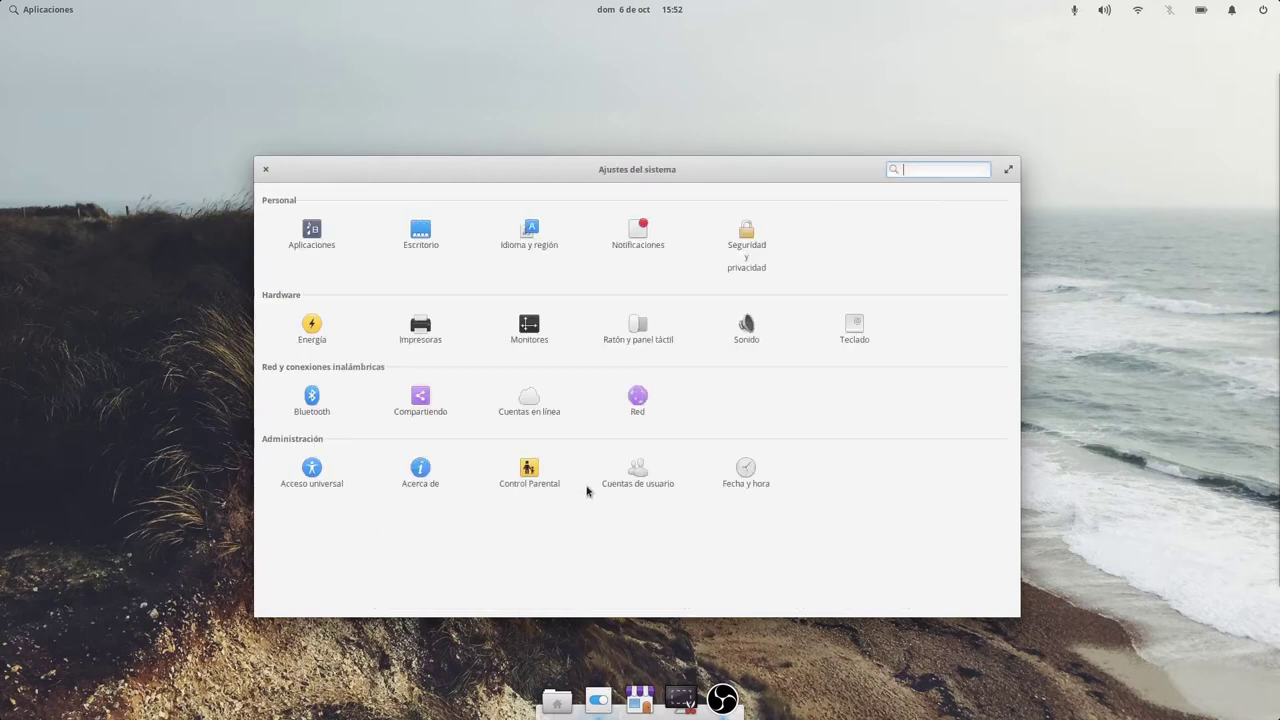
Unlock Control Parental with the administrator password, then go to Cuentas de usuario and request unlocking.
left_click(545, 478)
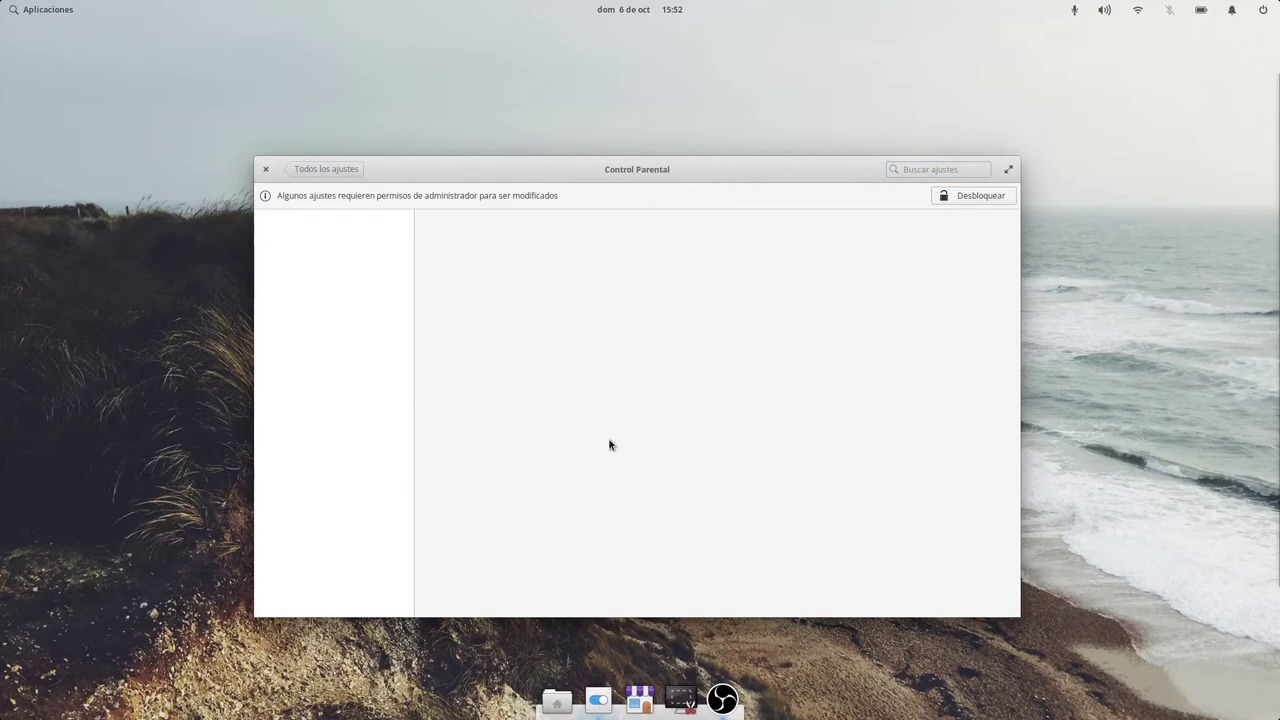
left_click(949, 197)
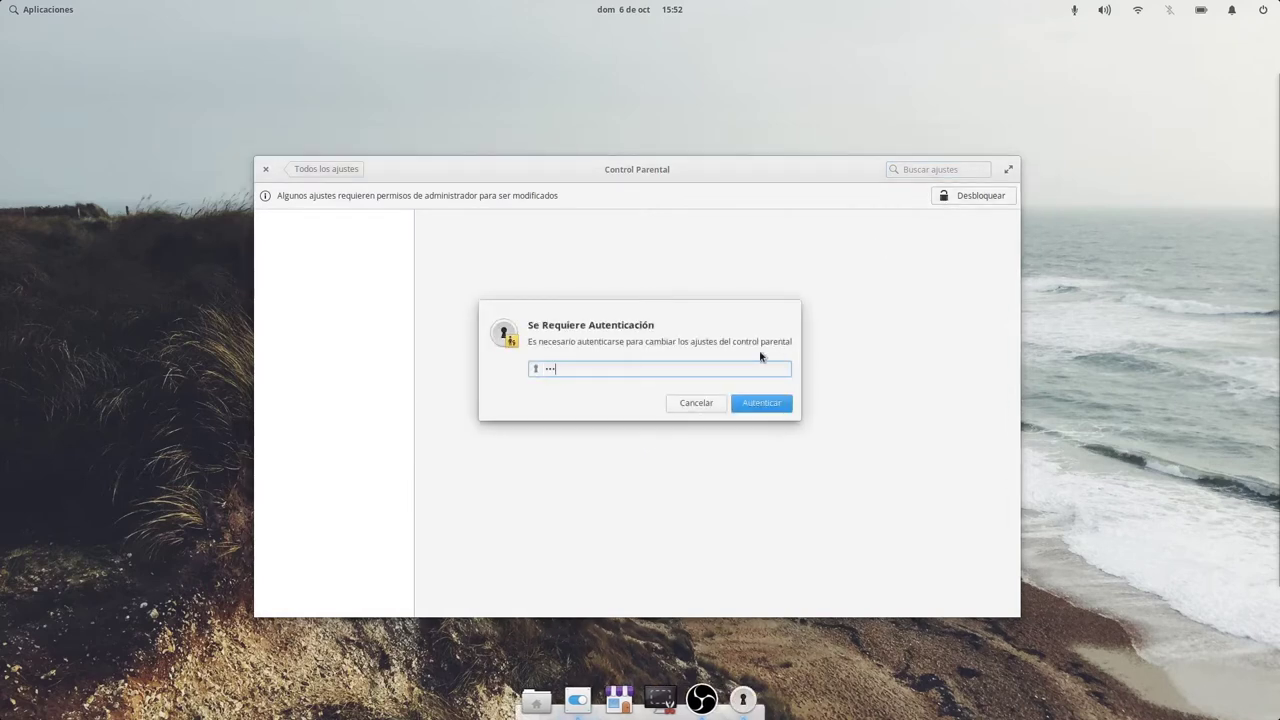
key("Return")
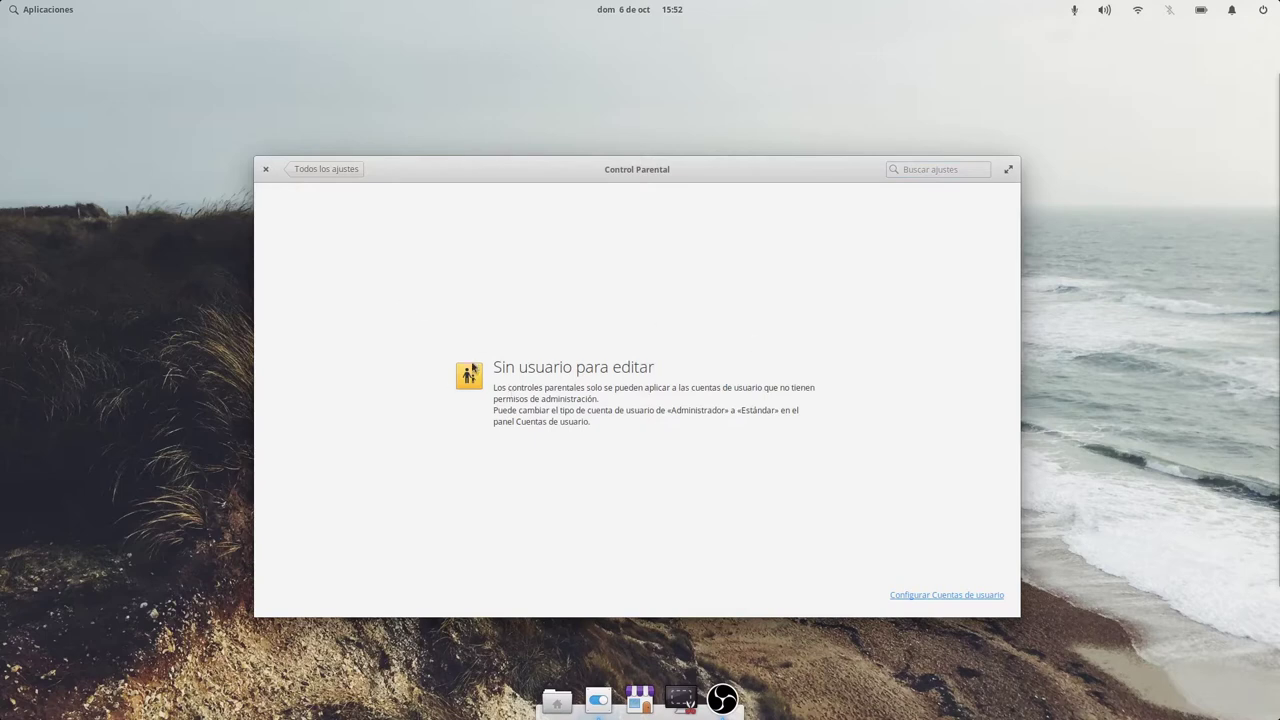
left_click(930, 594)
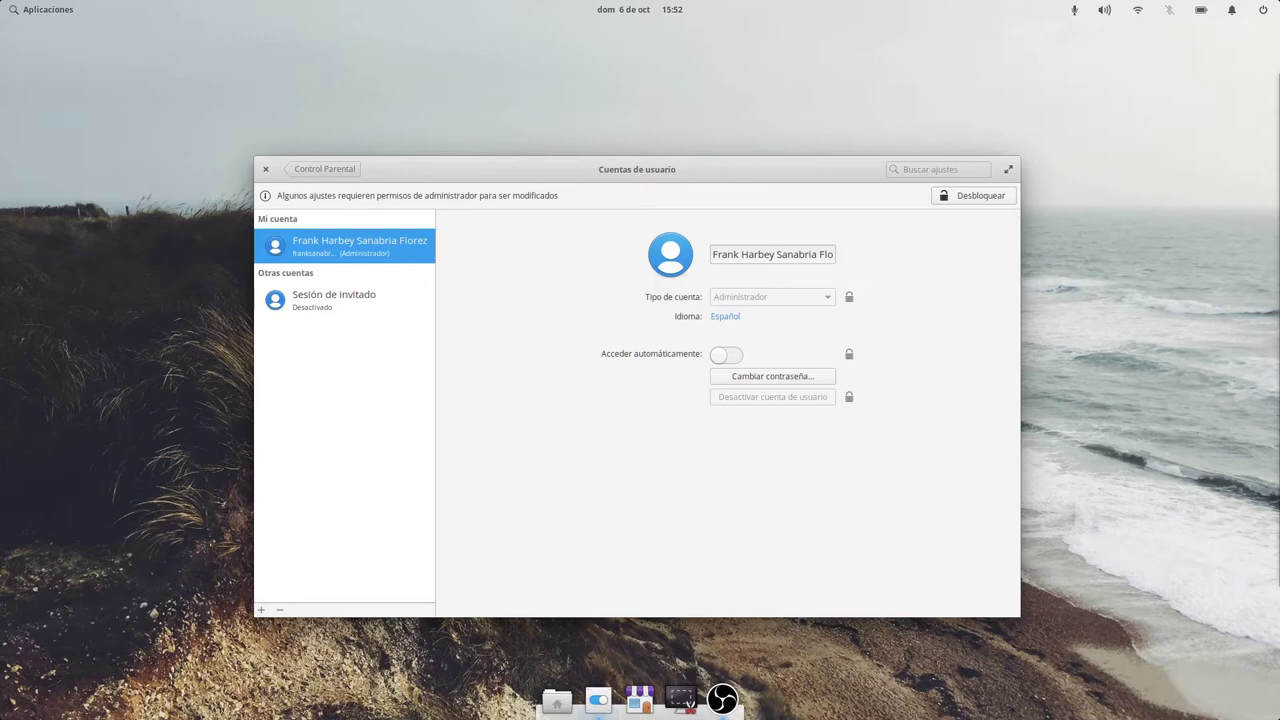
left_click(973, 195)
Unlock user accounts with the password, preview the new-user form as Standard user, then cancel.
type("•••••••••")
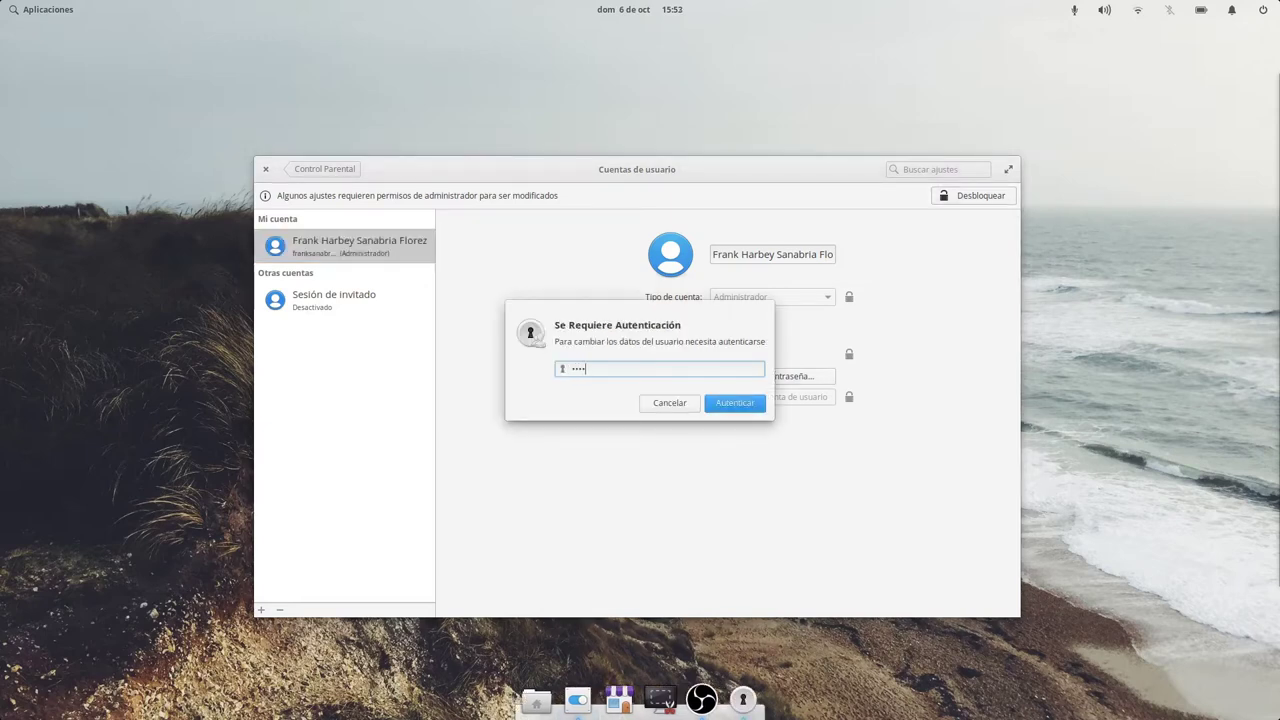
key("Return")
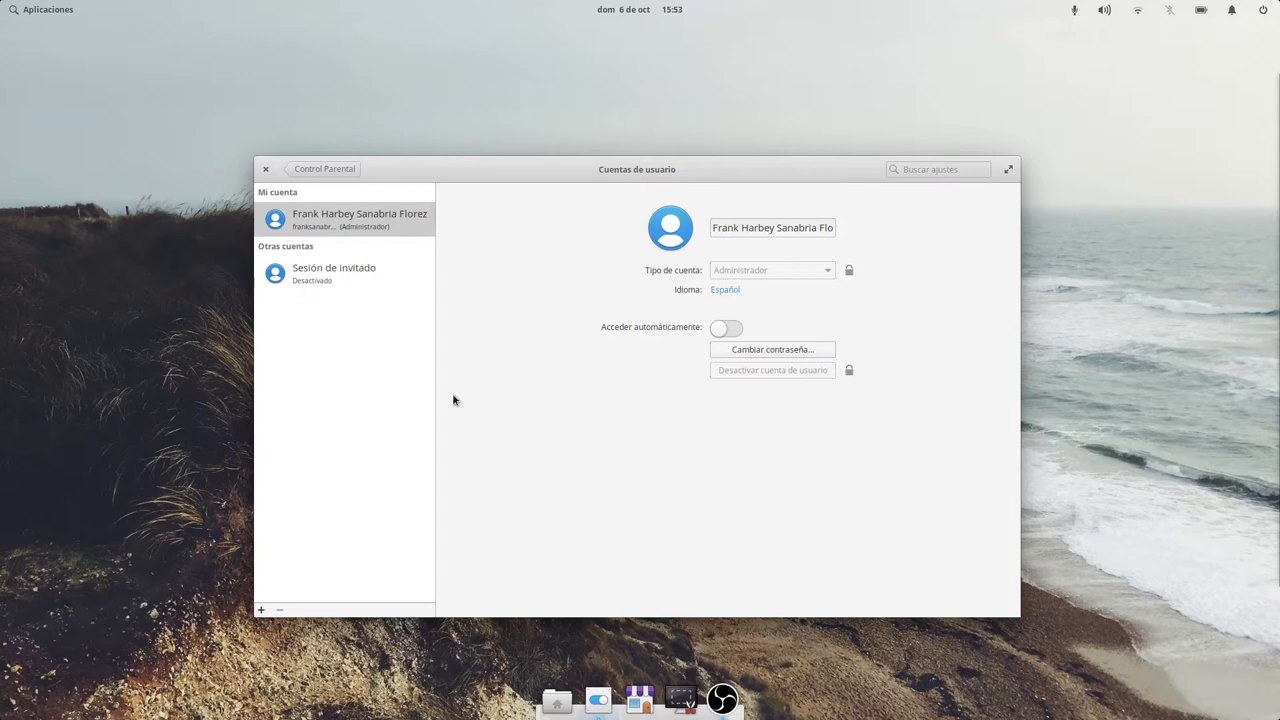
left_click(262, 610)
left_click(573, 276)
left_click(572, 272)
left_click(552, 318)
left_click(552, 368)
left_click(541, 422)
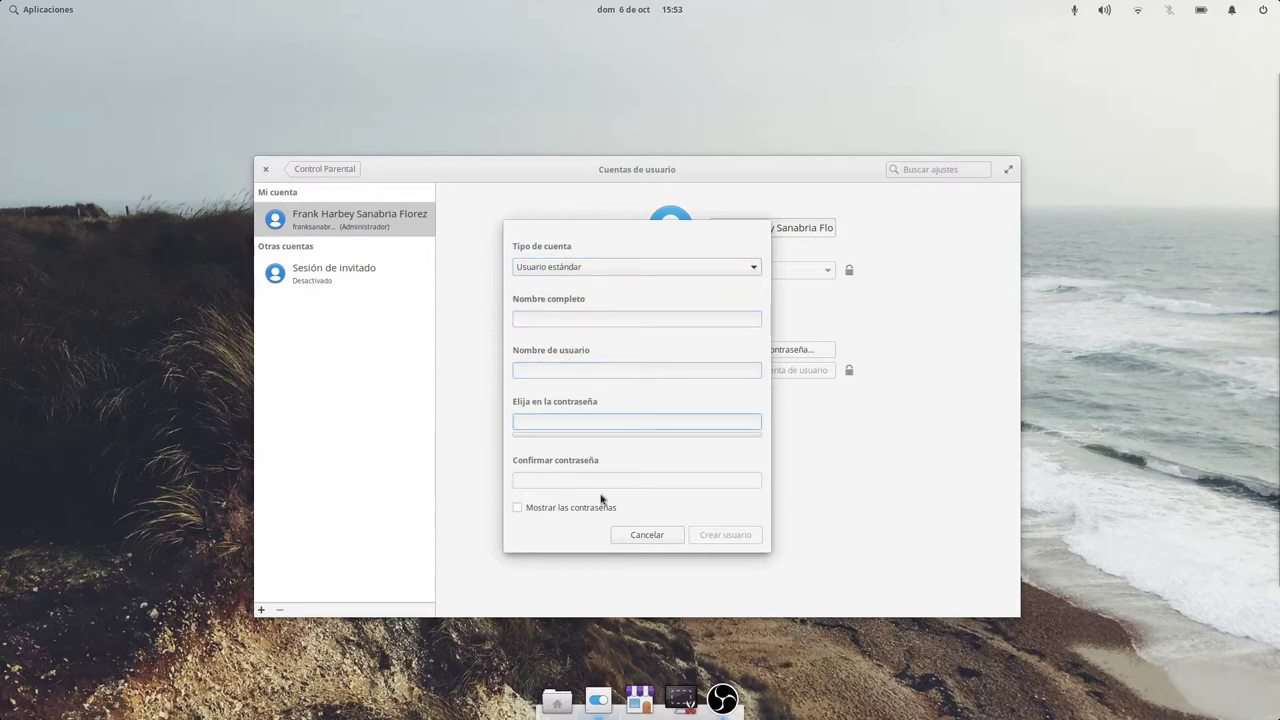
left_click(625, 537)
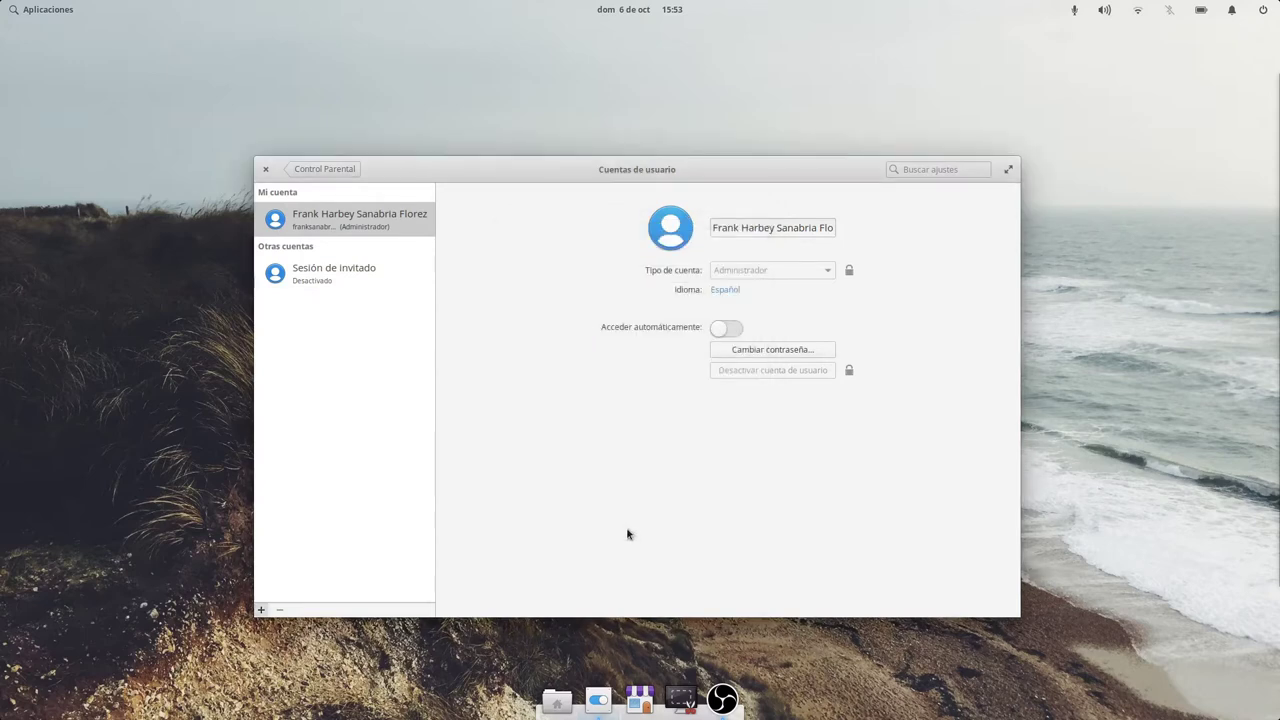
Read the Sesión de invitado description, leaving it Desactivado, and return to Ajustes del sistema.
left_click(325, 277)
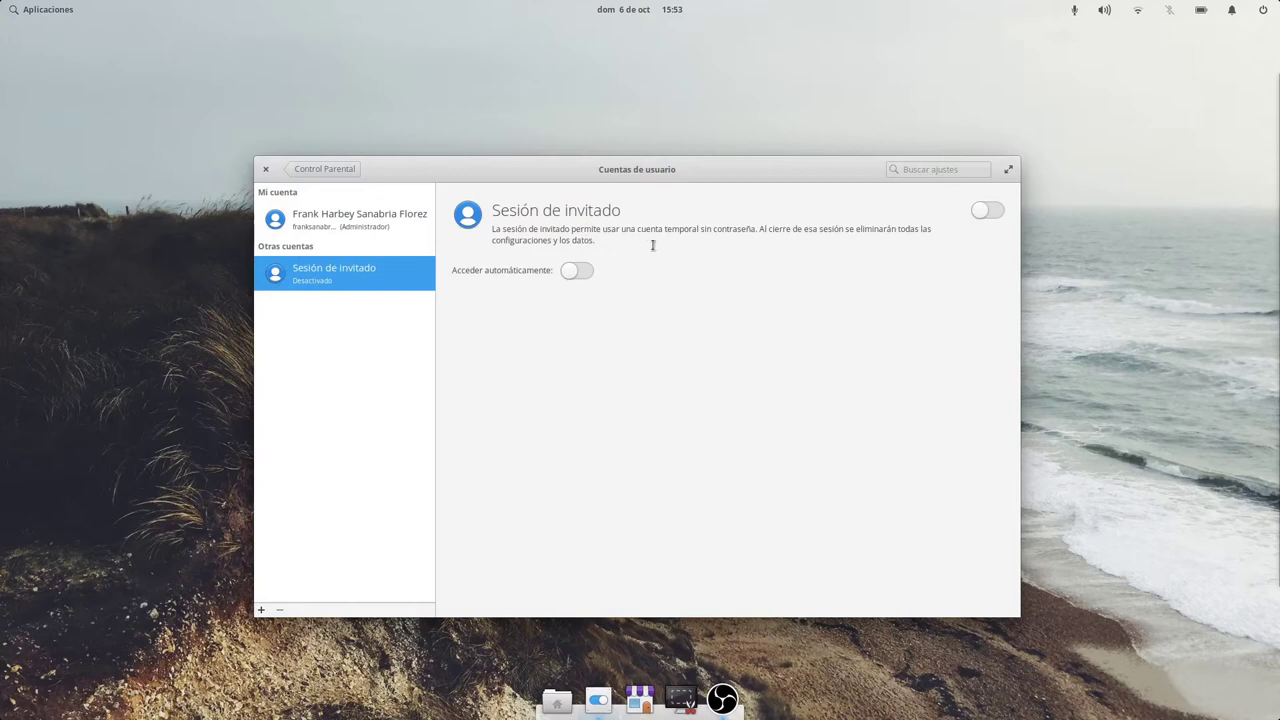
left_click_drag(545, 229, 940, 231)
left_click(848, 230)
left_click_drag(852, 230, 893, 240)
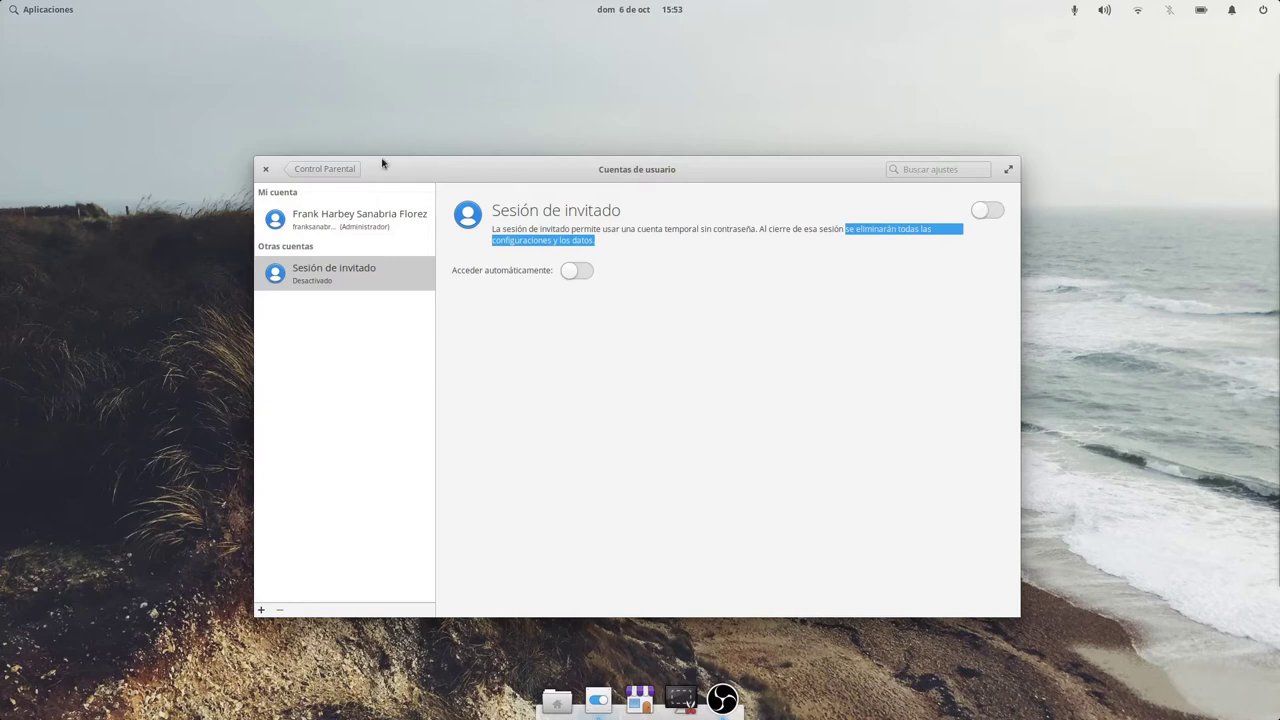
left_click(340, 169)
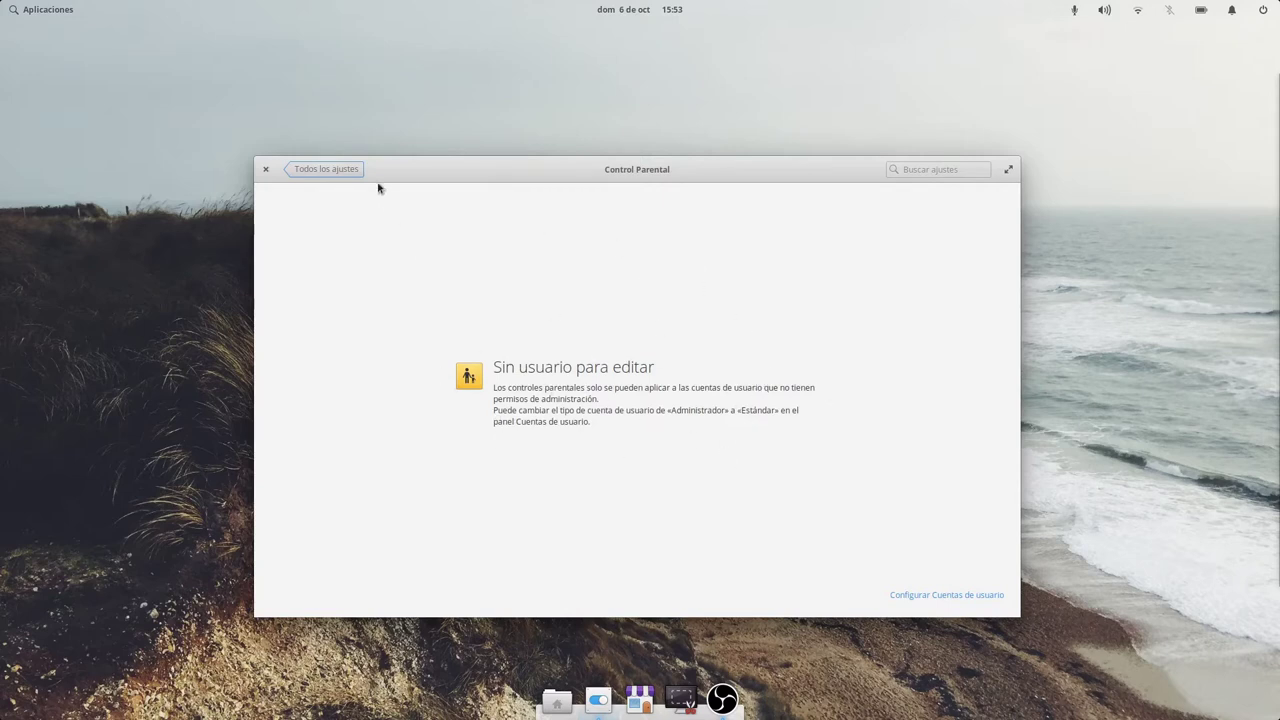
left_click(345, 172)
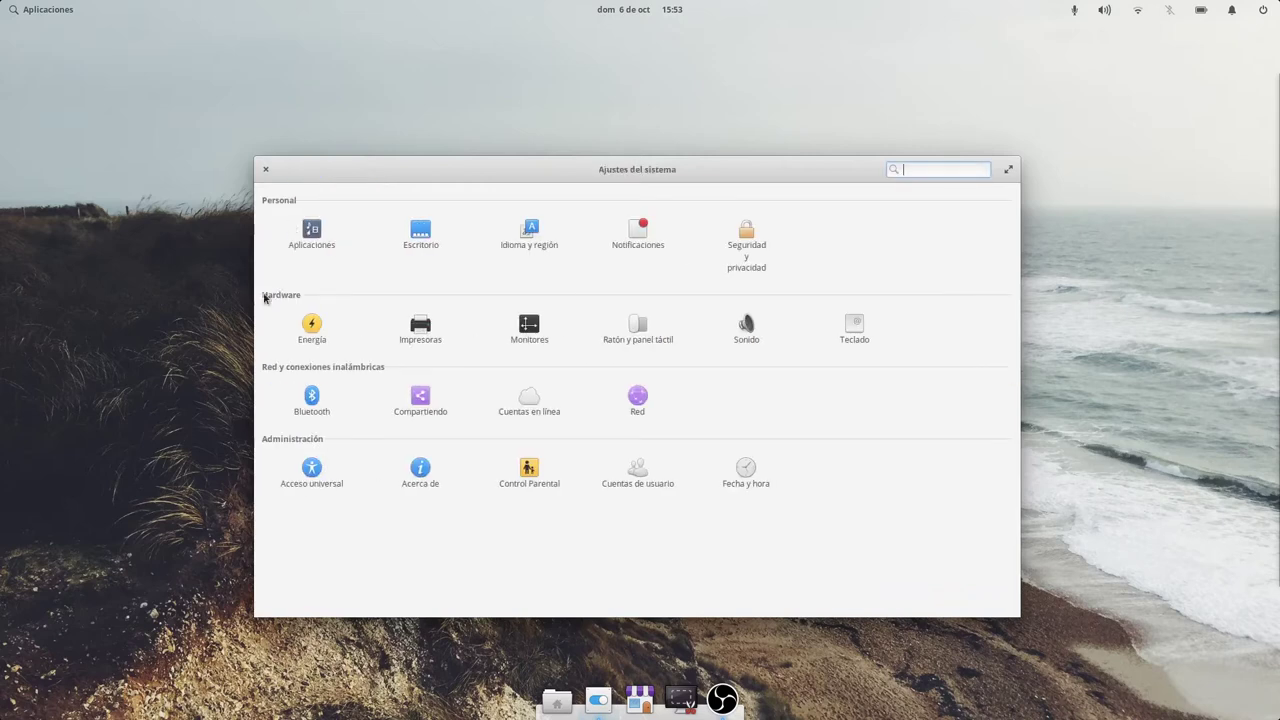
In Fecha y hora, toggle automatic time zone and week numbers on and off, leaving them unchanged.
left_click(632, 480)
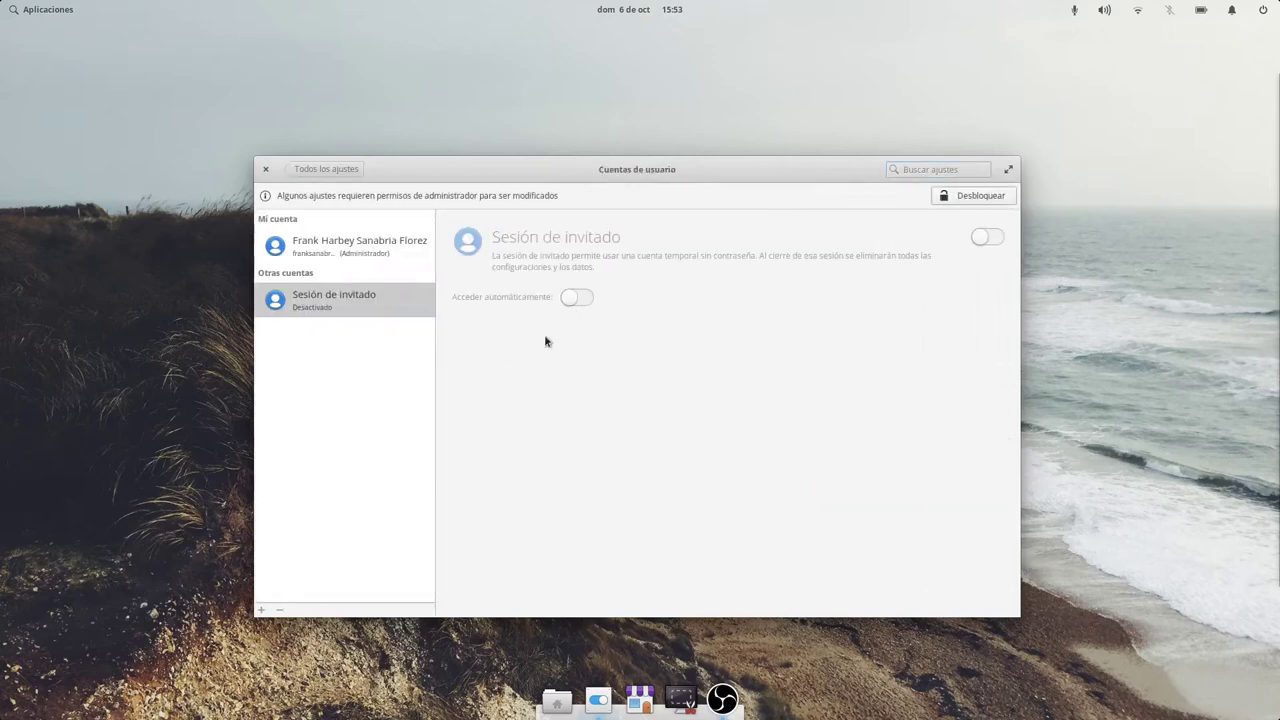
left_click(336, 169)
left_click(746, 472)
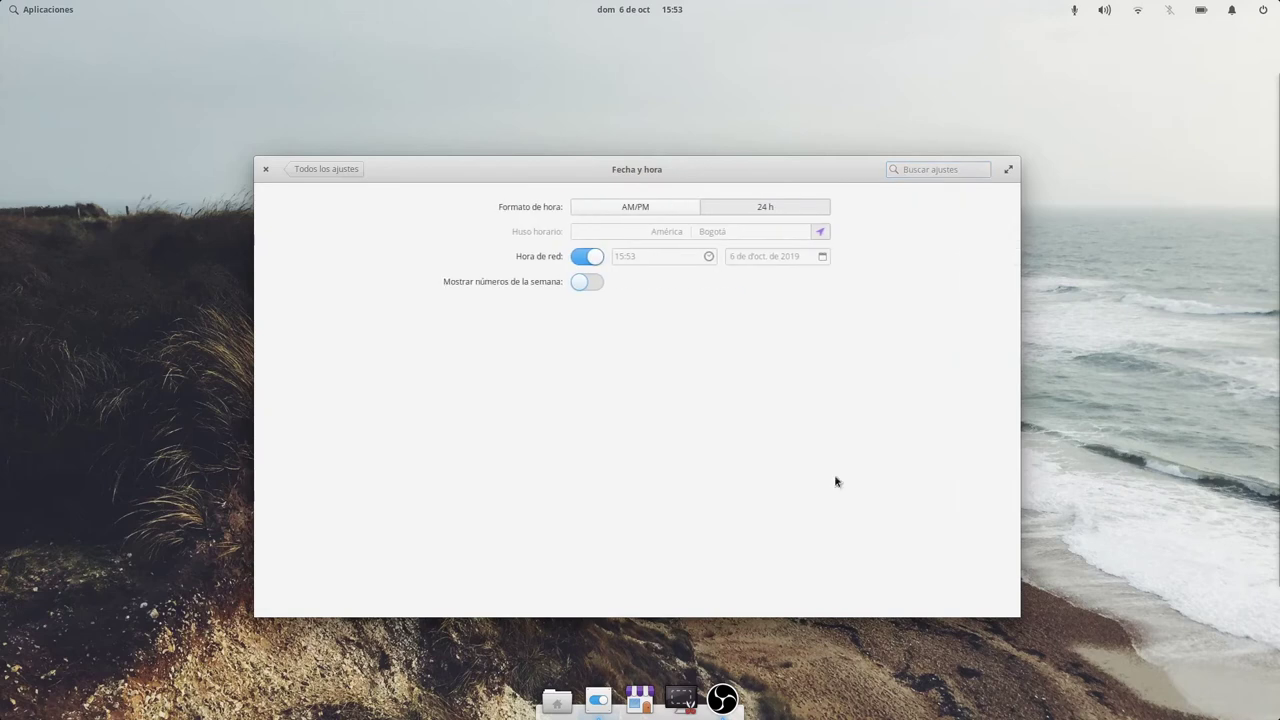
left_click(820, 233)
left_click(821, 238)
left_click(594, 285)
left_click(587, 281)
left_click(310, 169)
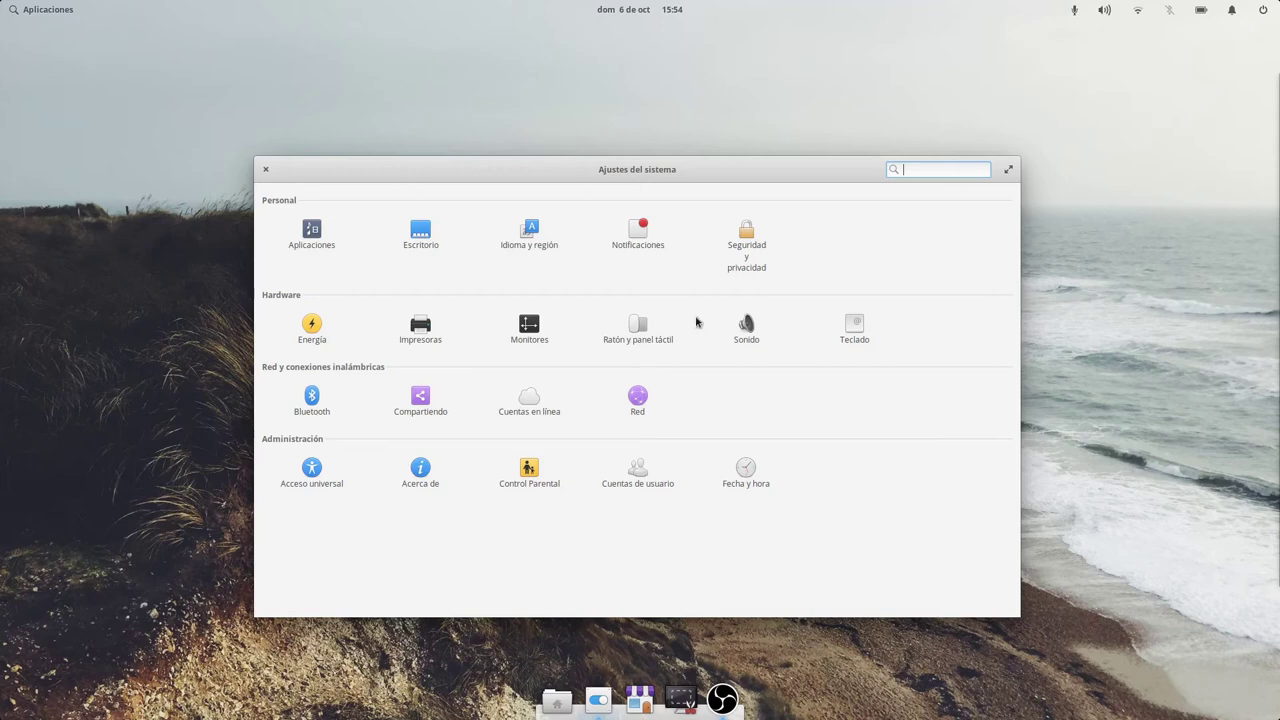
From Acerca de, check for updates and view AppCenter's Instaladas list.
left_click(428, 462)
left_click(880, 602)
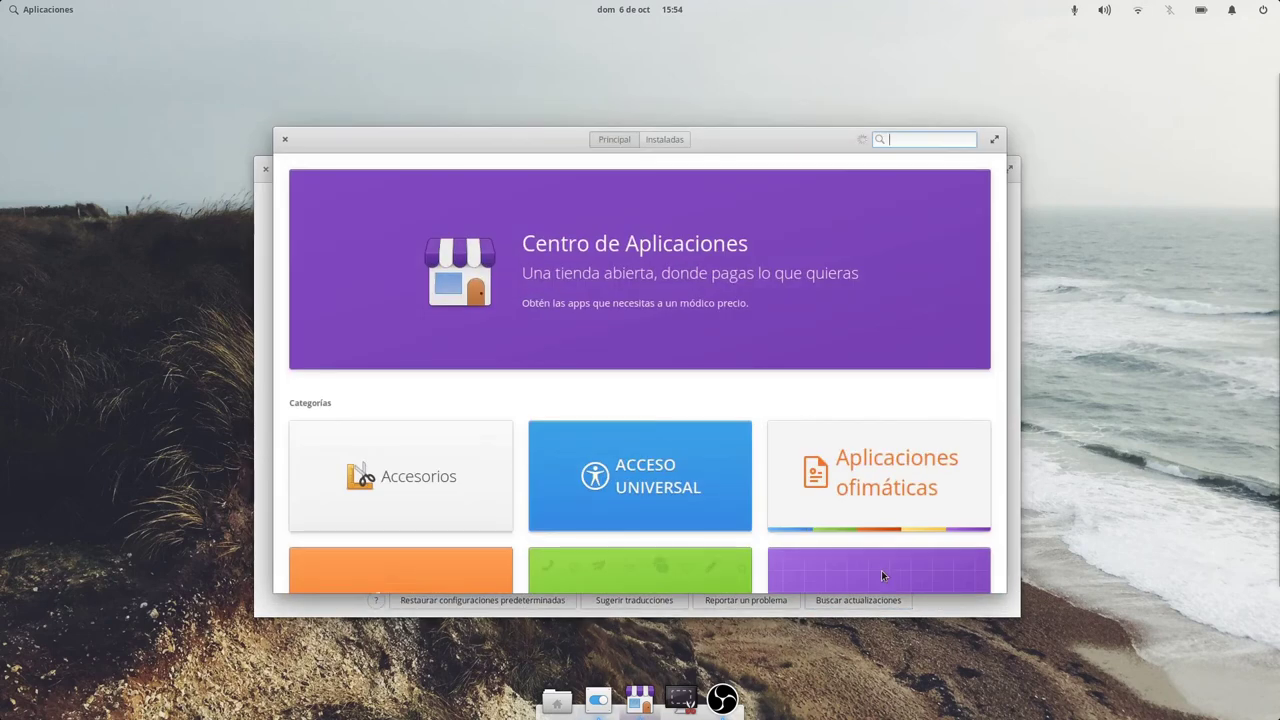
left_click(666, 139)
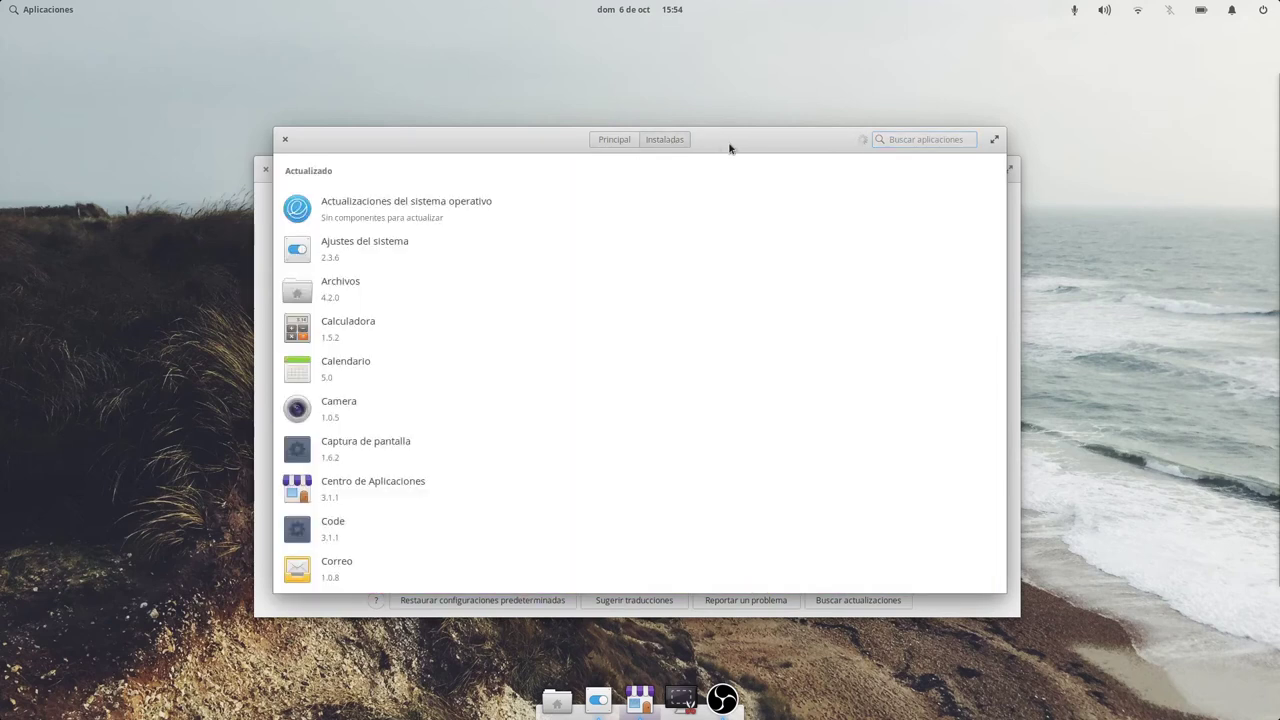